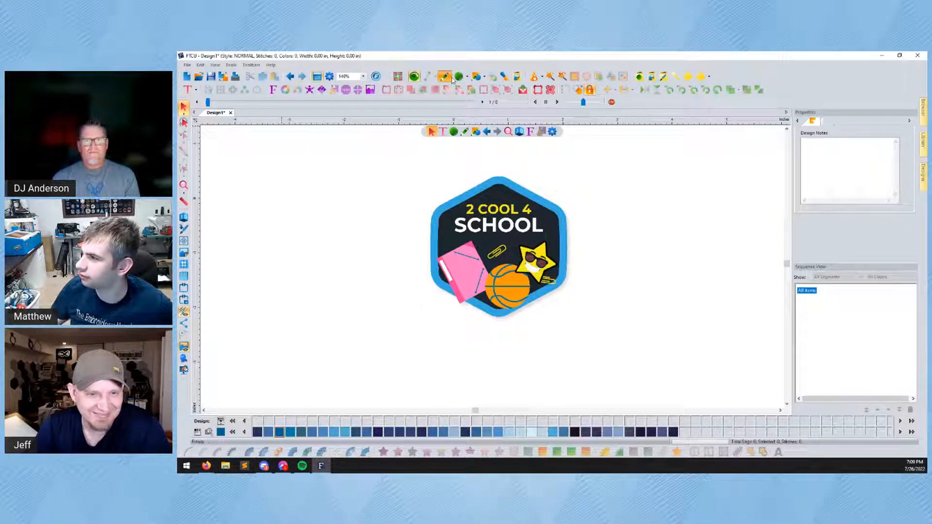
Try to trace the upper-left edge of the badge's blue border with a two-point artwork path, and undo it
left_click(451, 77)
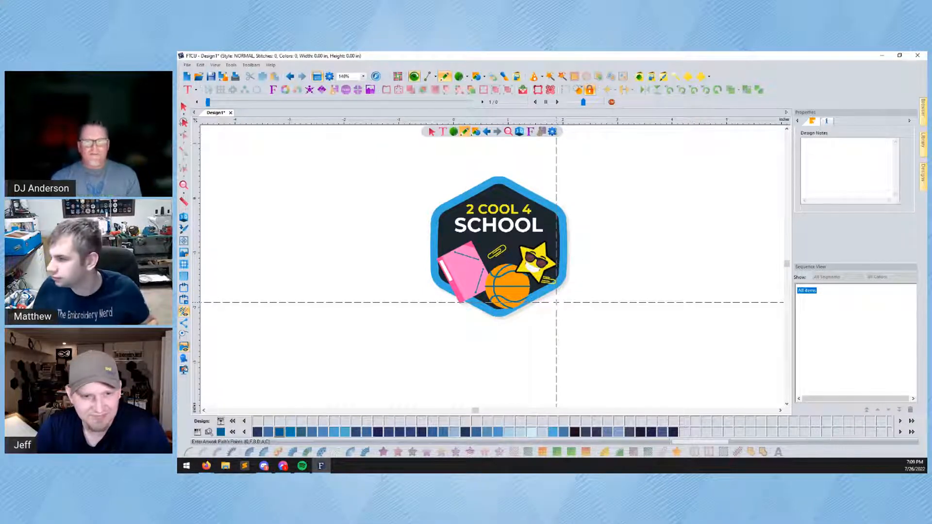
left_click(442, 207)
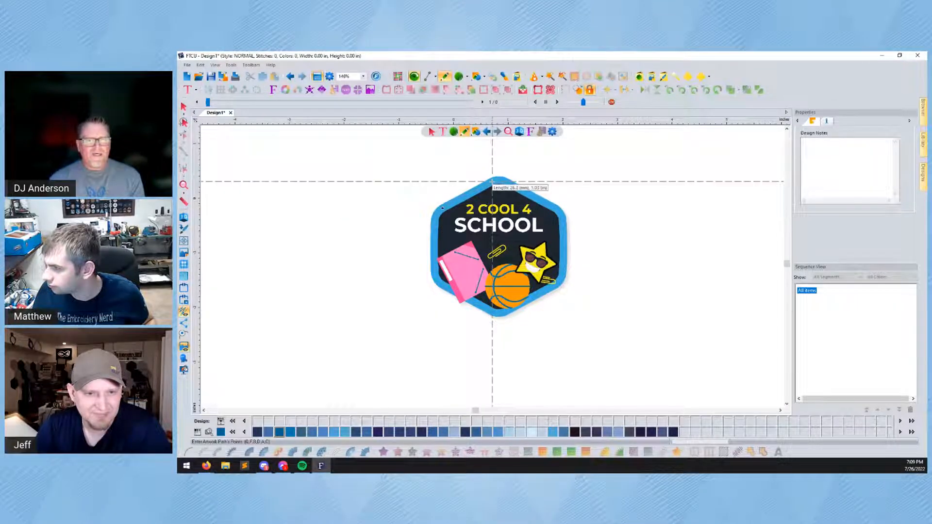
scroll(494, 181, "up", 4)
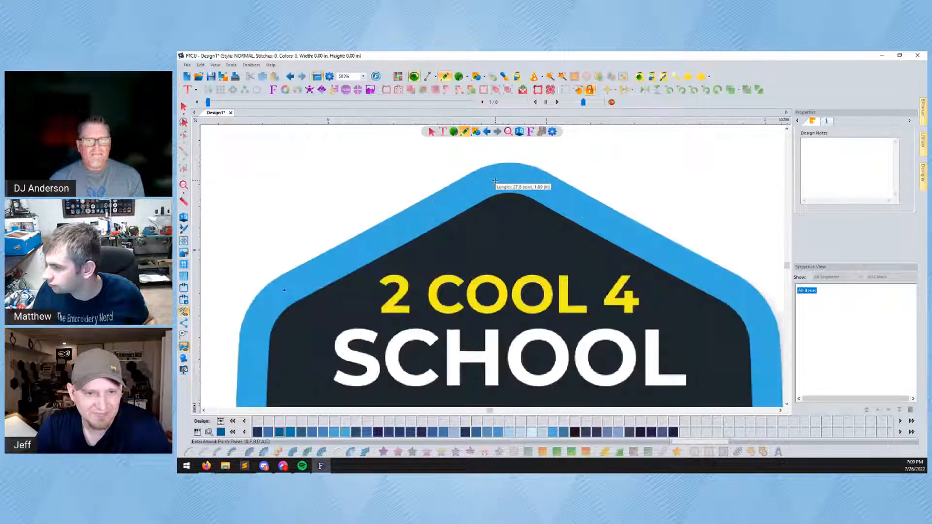
left_click(492, 182)
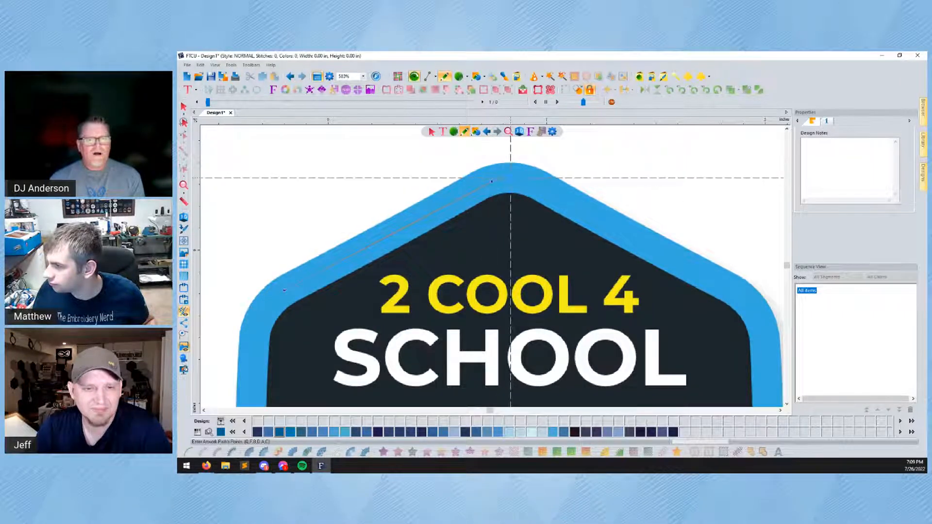
key("Return")
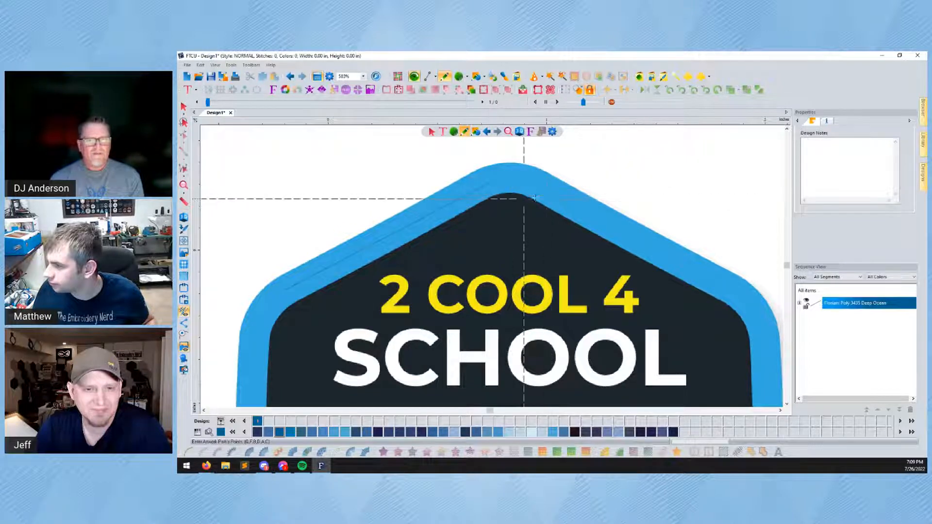
left_click(520, 199)
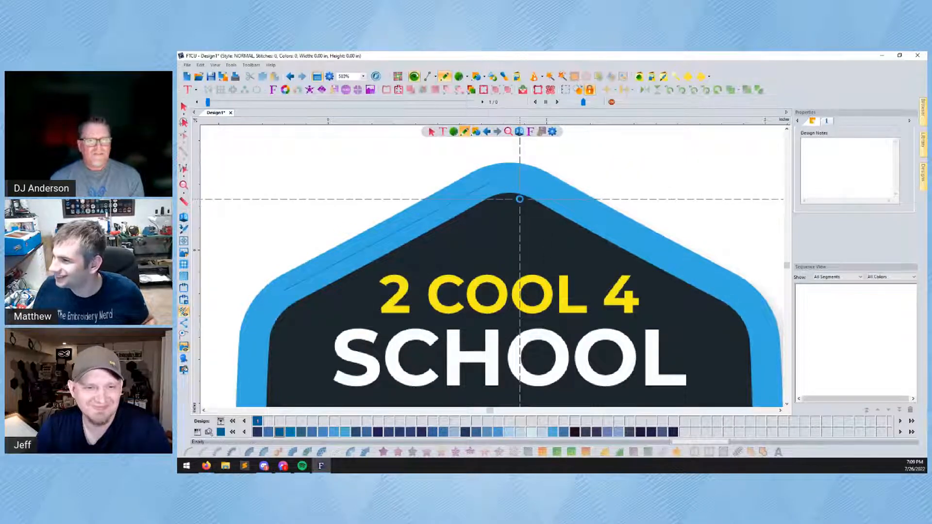
key("ctrl+z")
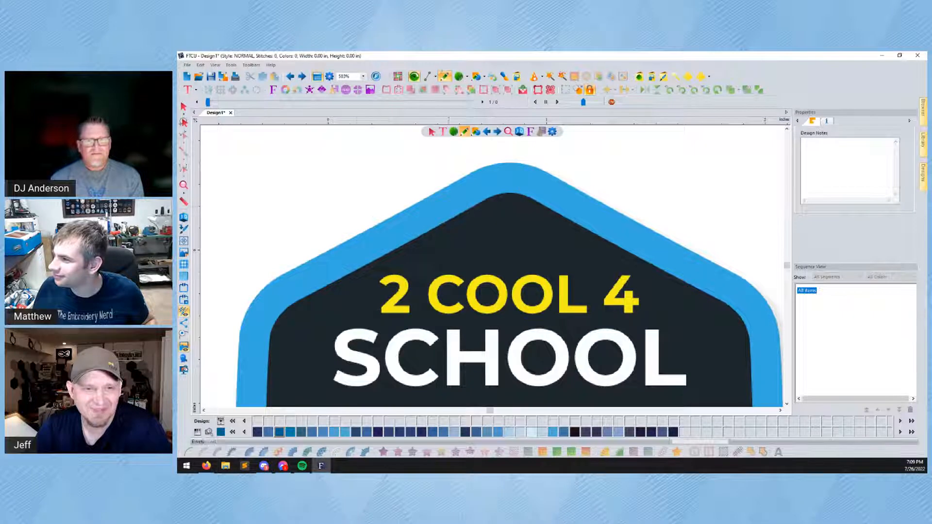
Try to trace the badge's blue border from the upper-left corner over the top corner, and discard the path
left_click(280, 292)
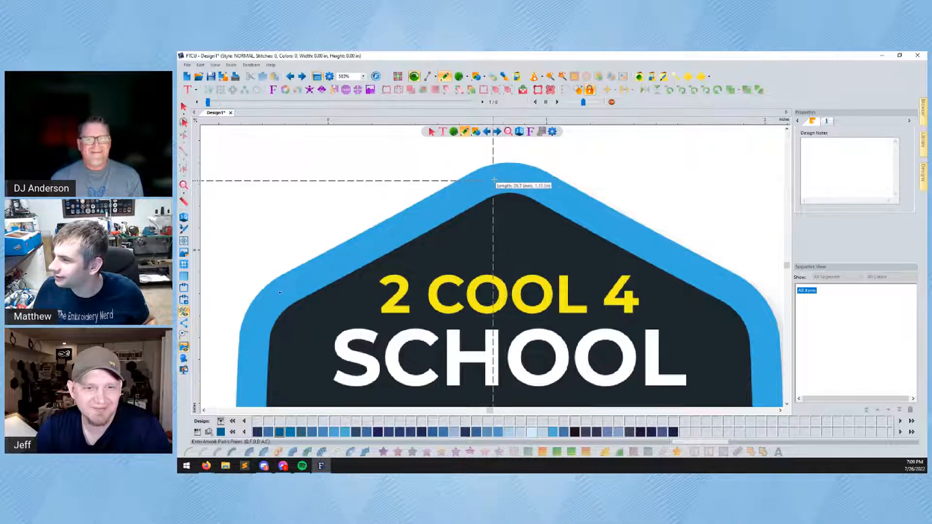
left_click(480, 186)
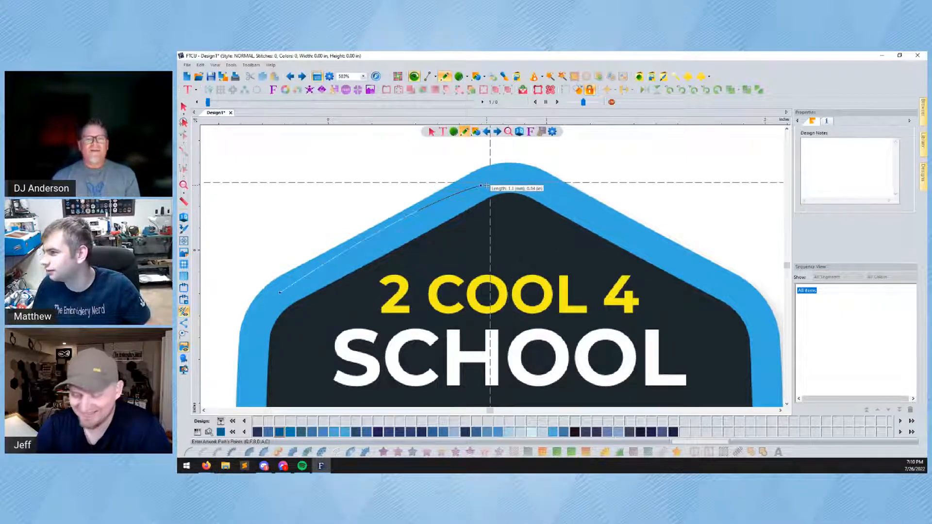
key("BackSpace")
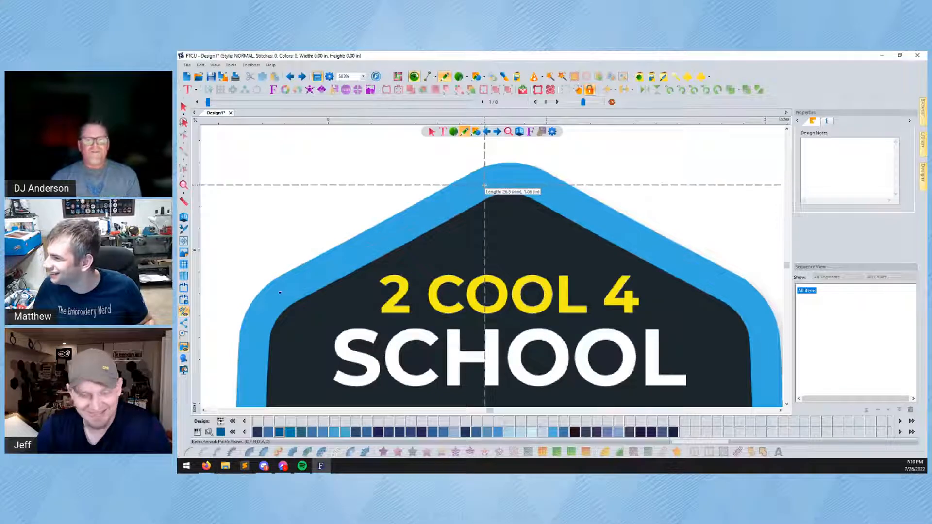
left_click(484, 185)
left_click(507, 178)
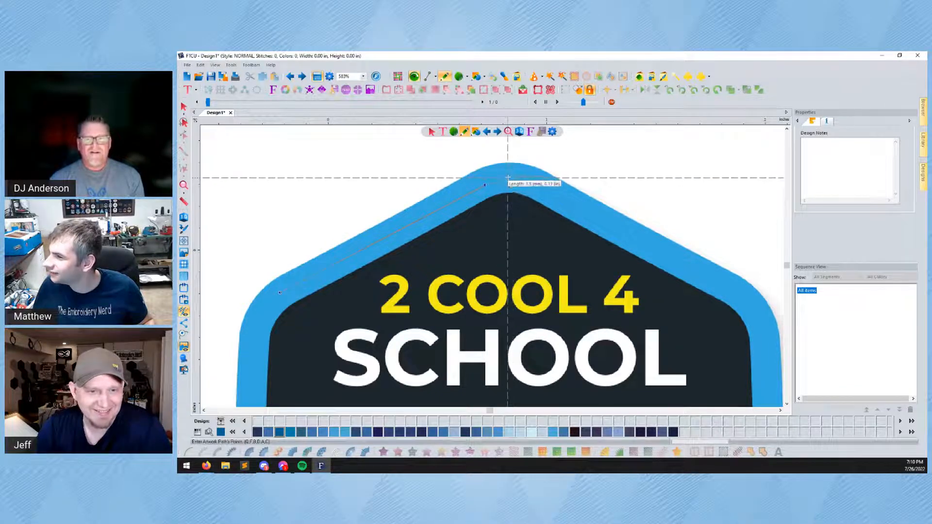
left_click(538, 183)
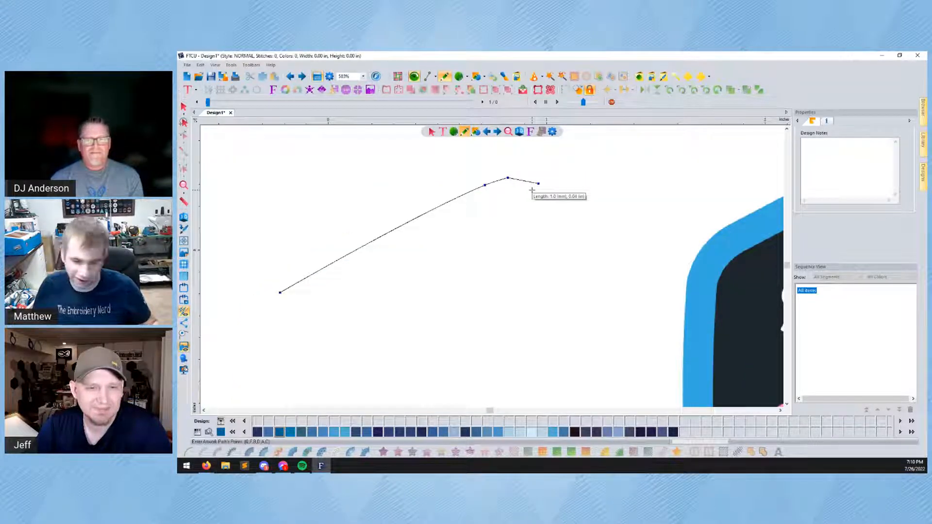
key("Escape")
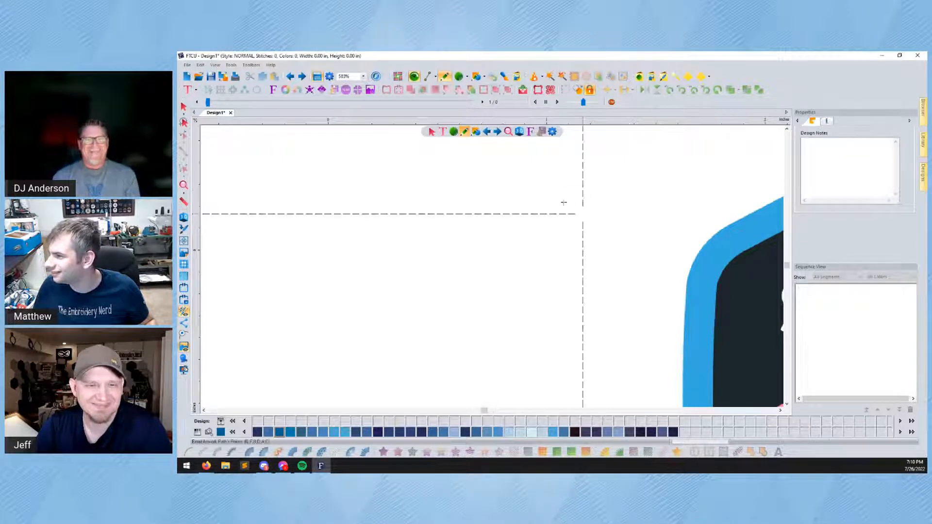
Restart the artwork path along the badge's blue border, from the upper-left corner to the top corner
scroll(689, 248, "down", 5)
scroll(691, 250, "up", 3)
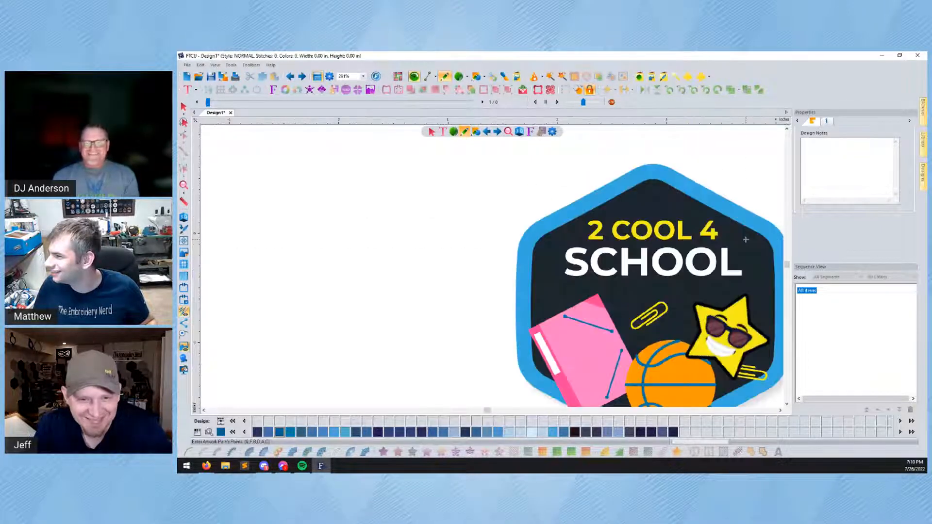
scroll(745, 239, "up", 2)
scroll(744, 236, "down", 2)
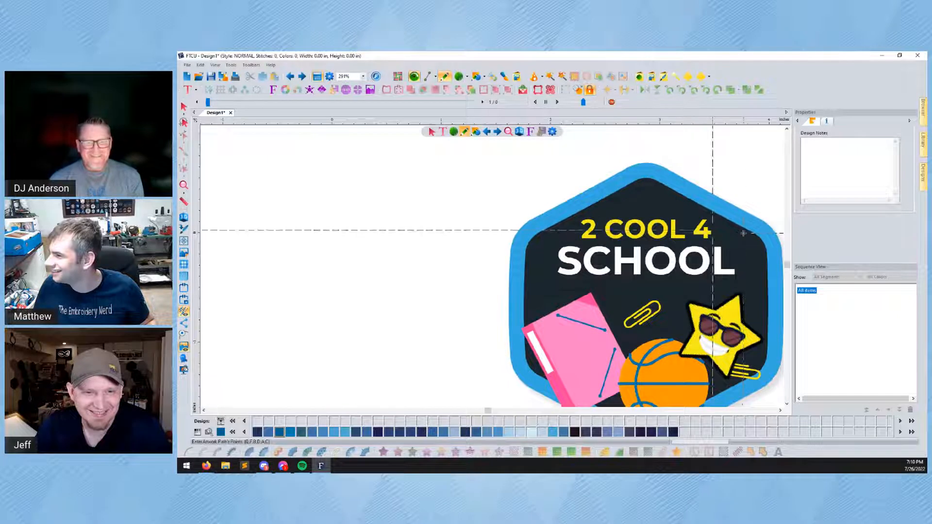
scroll(743, 233, "down", 2)
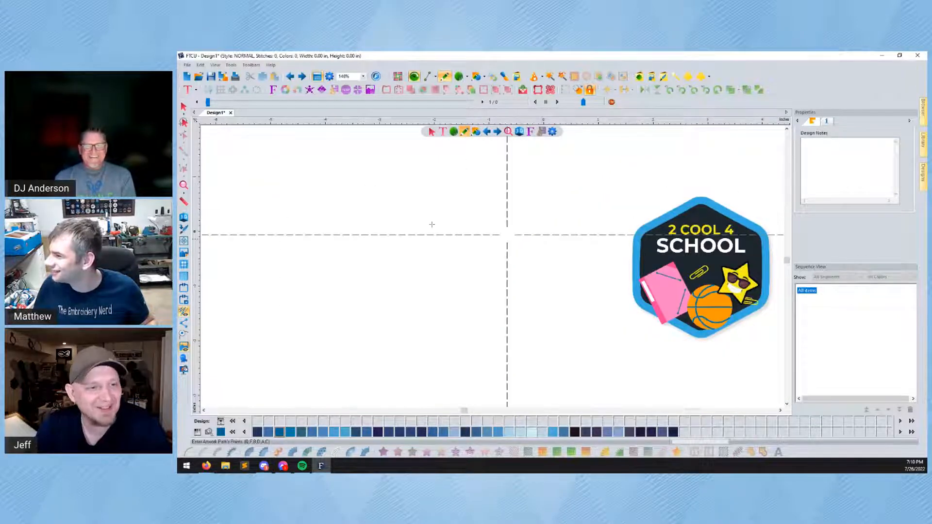
scroll(507, 234, "right", 5)
scroll(293, 210, "down", 4)
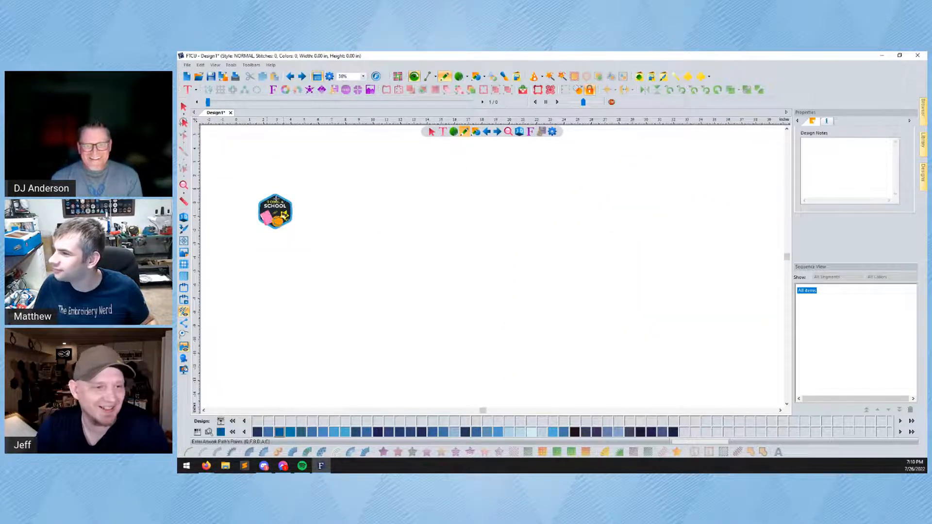
scroll(275, 199, "up", 3)
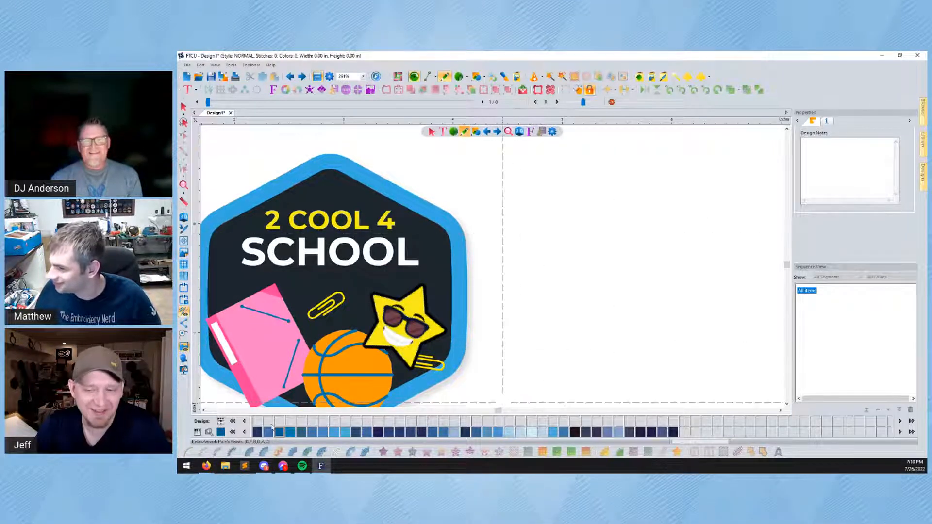
scroll(204, 411, "left", 5)
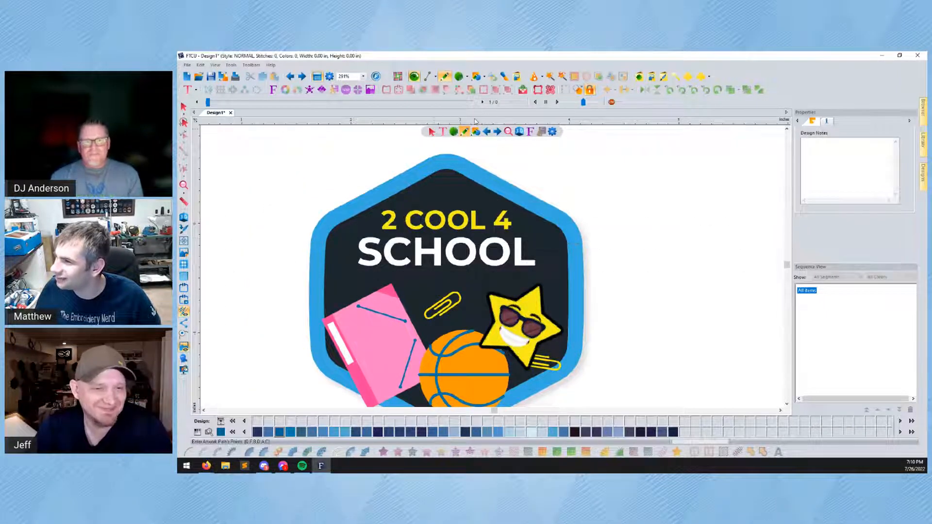
left_click(329, 220)
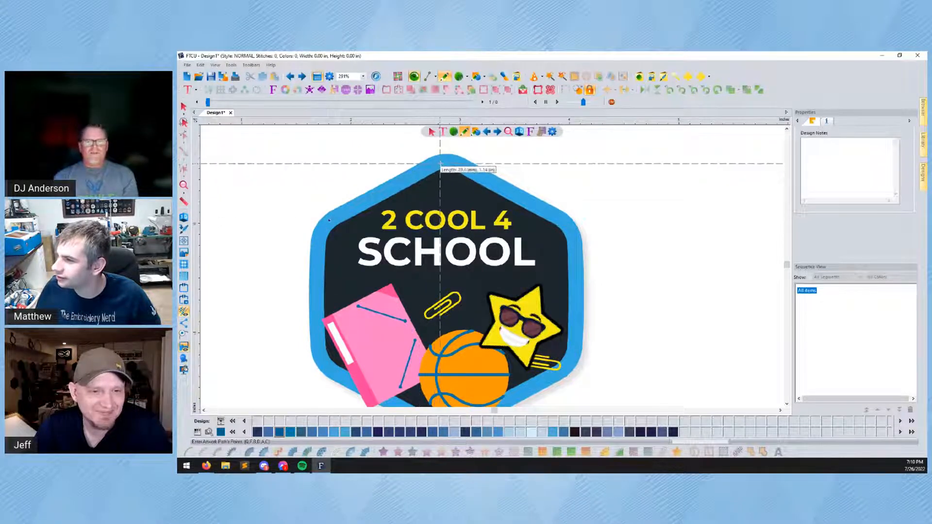
left_click(442, 162)
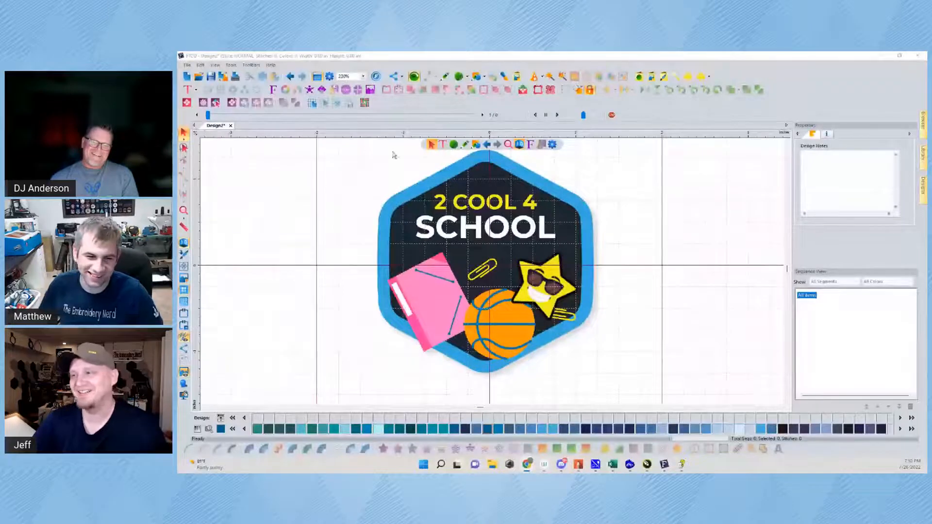
Try to trace the blue border's upper-left edge in Design2 with an artwork path, and discard it
left_click(464, 144)
left_click(396, 198)
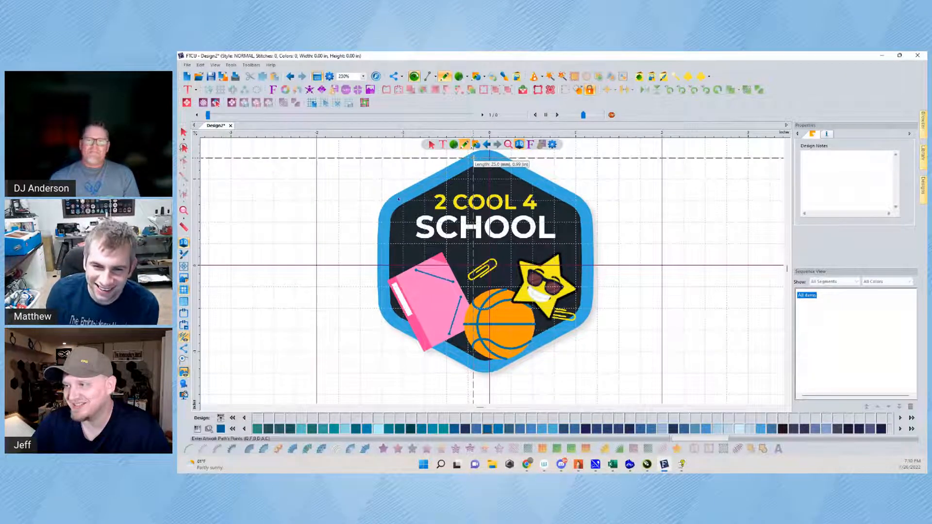
left_click(494, 158)
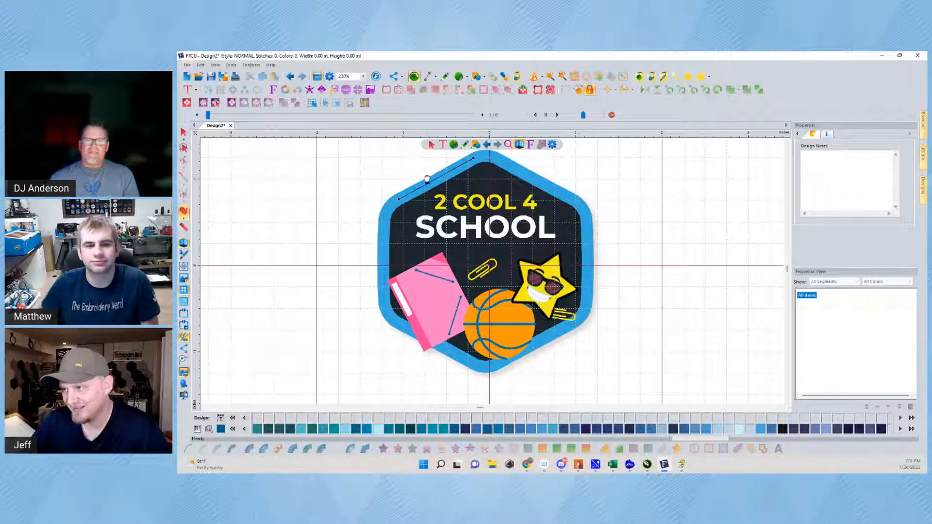
scroll(427, 179, "right", 2)
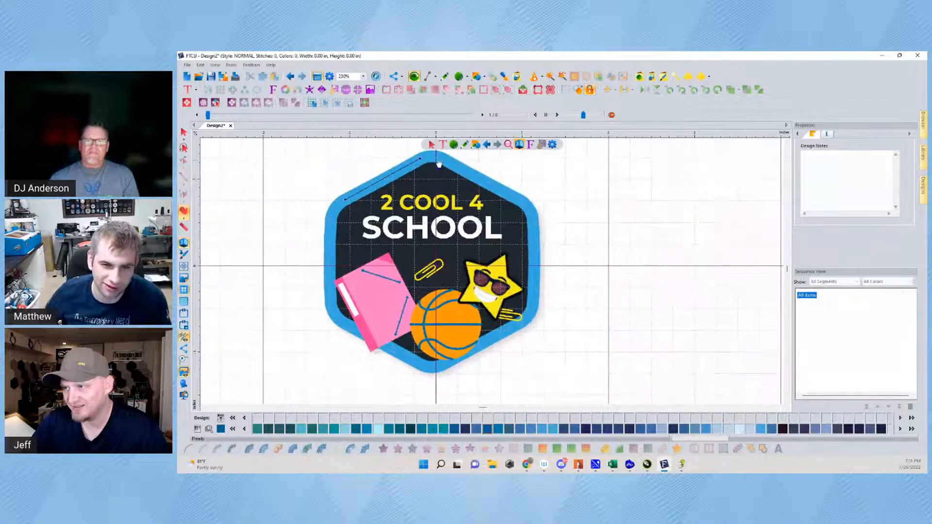
left_click(464, 144)
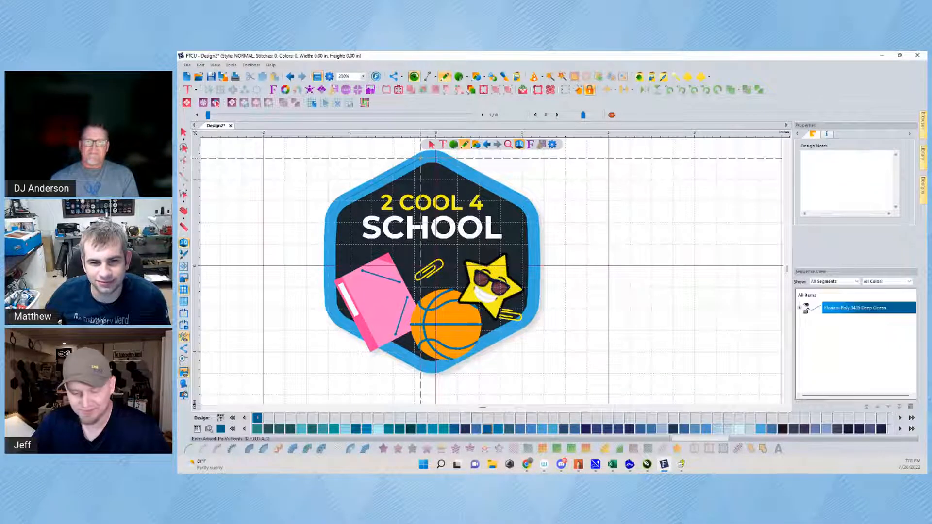
key("Escape")
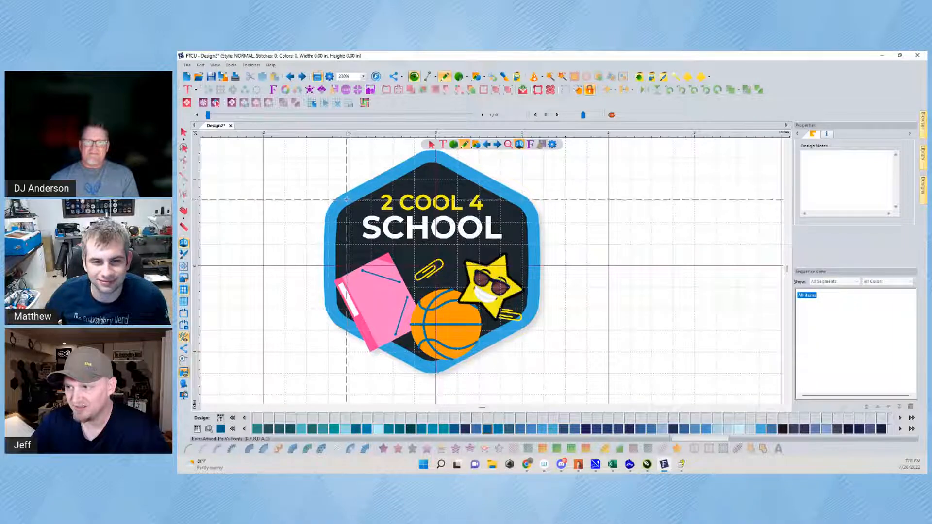
Trace the middle of the blue border with artwork points from the upper-left corner, over the top corner and down the right edge
left_click(345, 200)
left_click(420, 159)
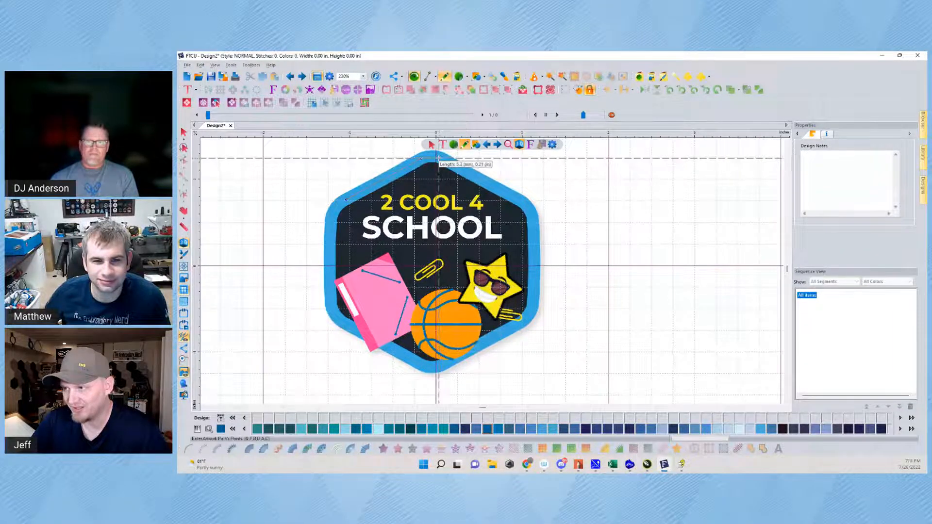
left_click(438, 158)
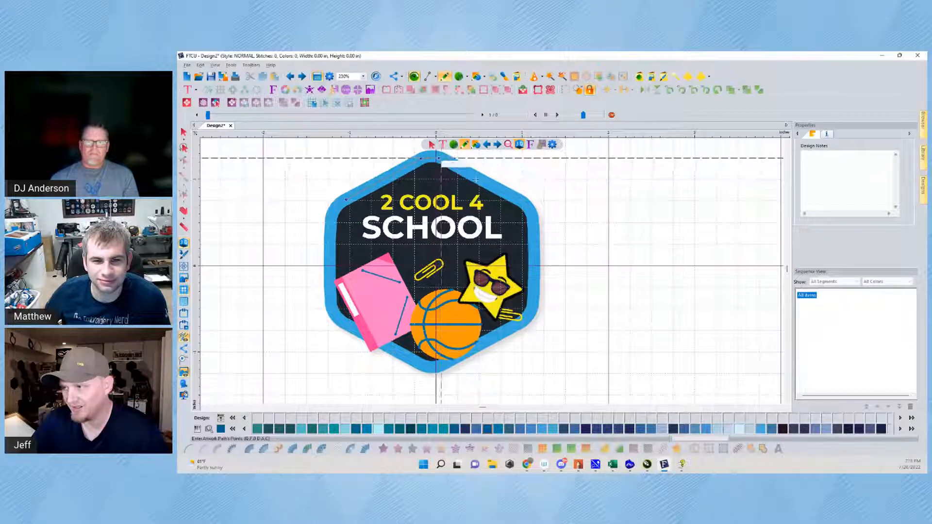
left_click(519, 199)
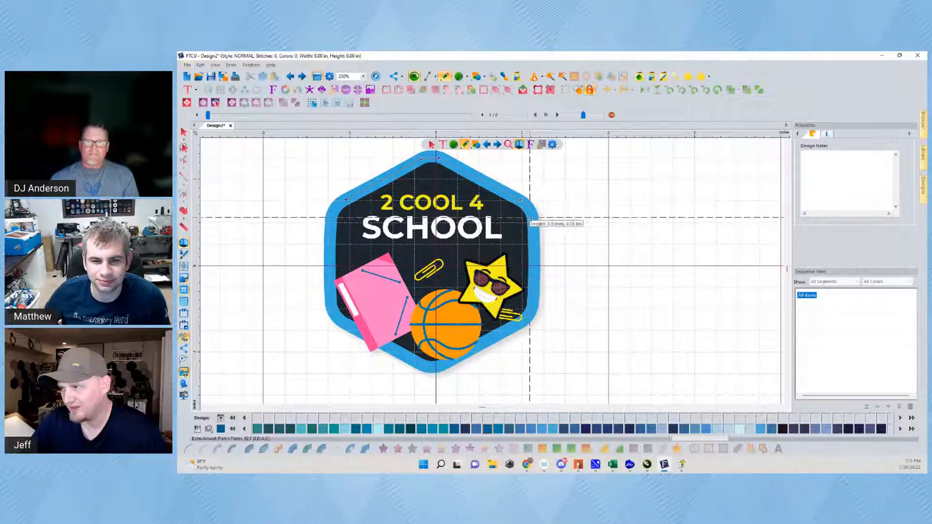
left_click(532, 218)
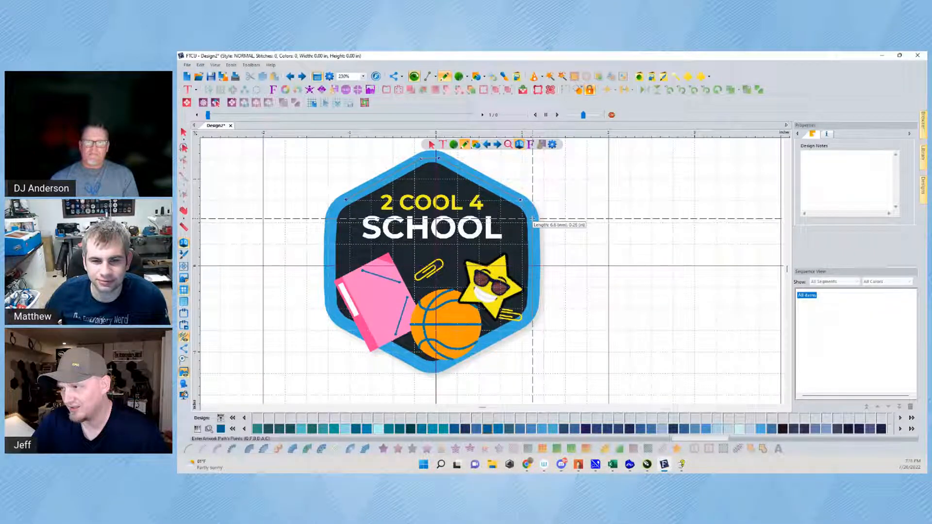
left_click(532, 304)
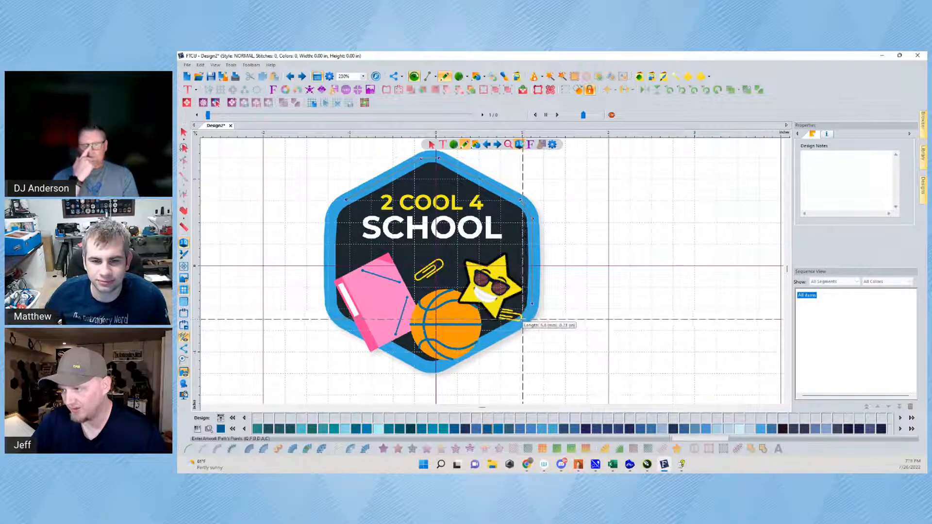
Complete the blue border's artwork path with points around the lower-right, bottom, lower-left and upper-left corners, closing it at the start point
left_click(522, 320)
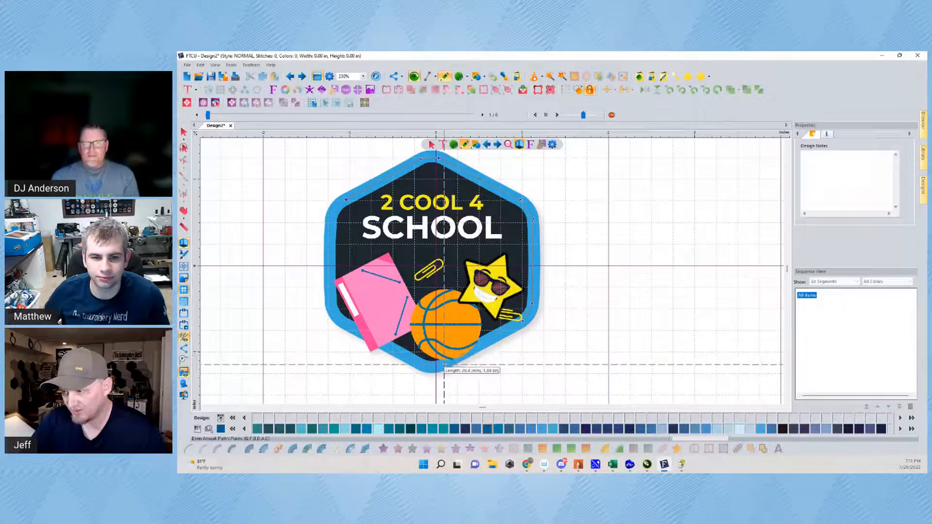
left_click(441, 365)
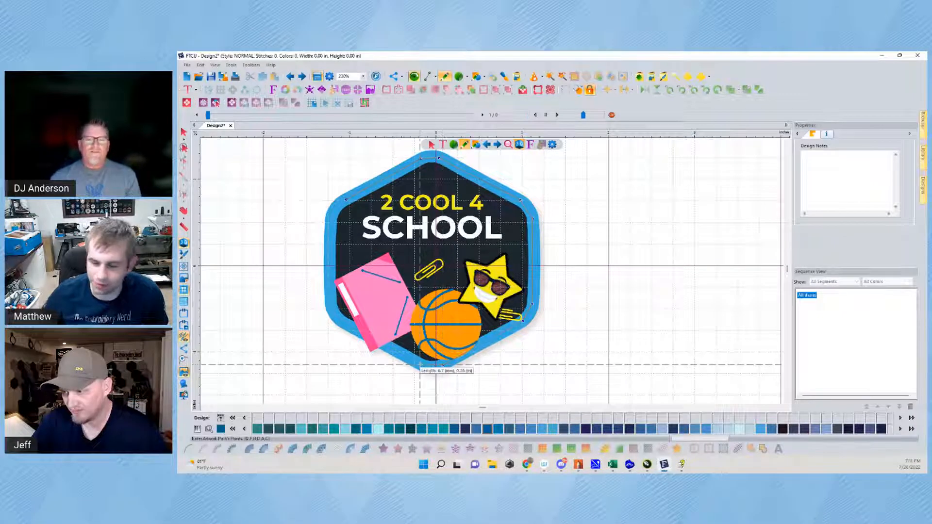
left_click(421, 365)
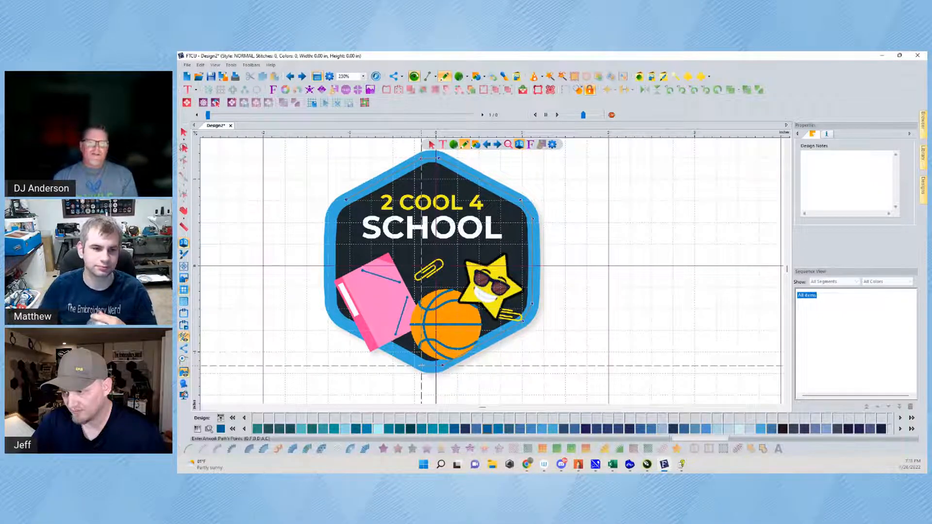
left_click(349, 326)
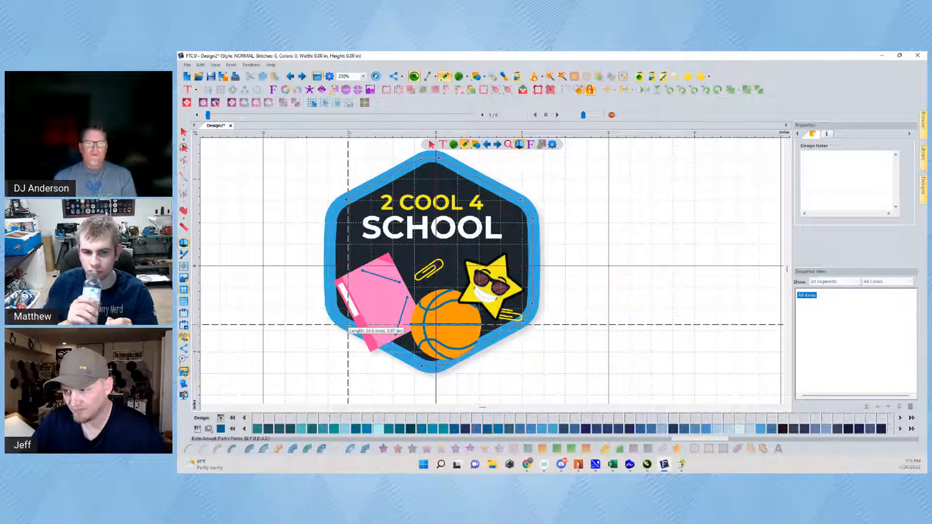
left_click(330, 299)
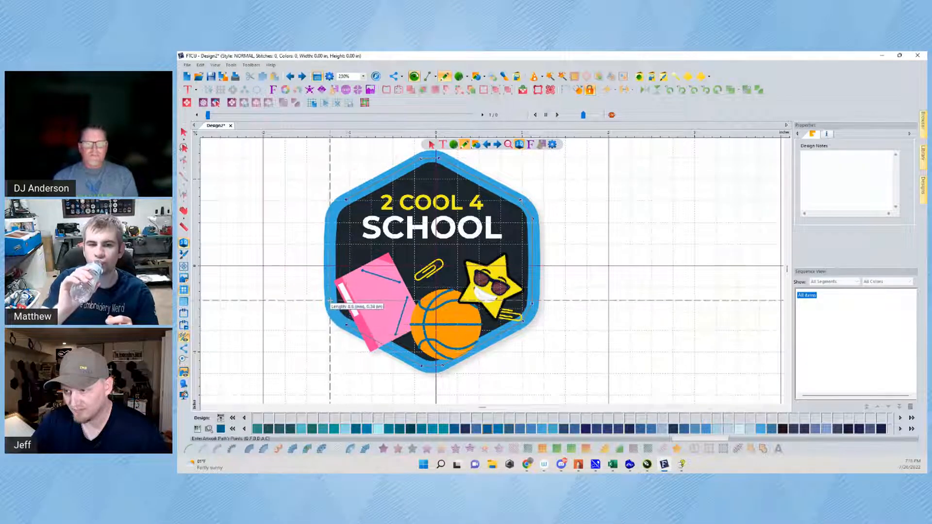
left_click(330, 220)
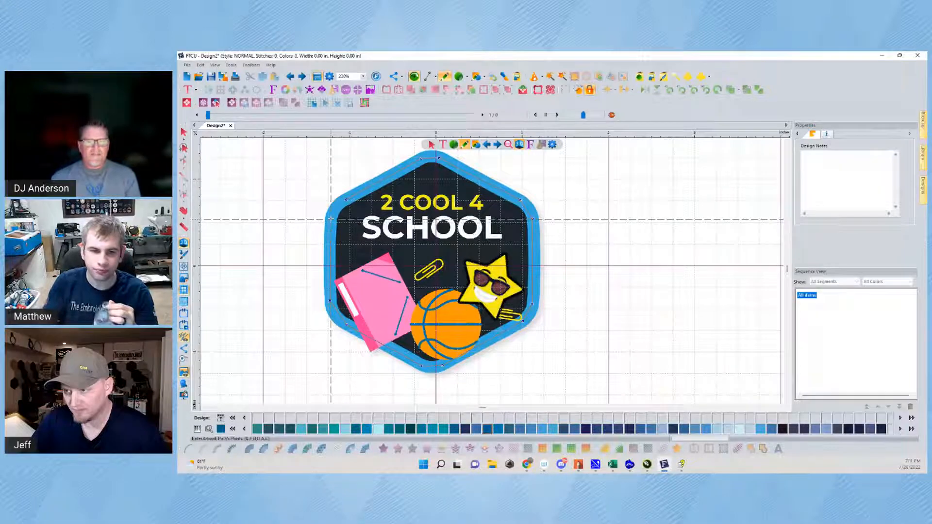
left_click(346, 199)
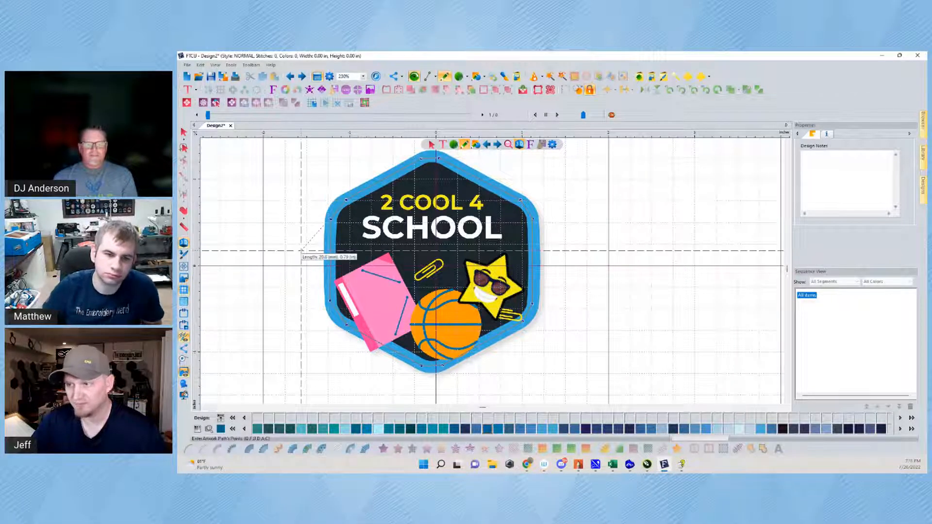
key("Return")
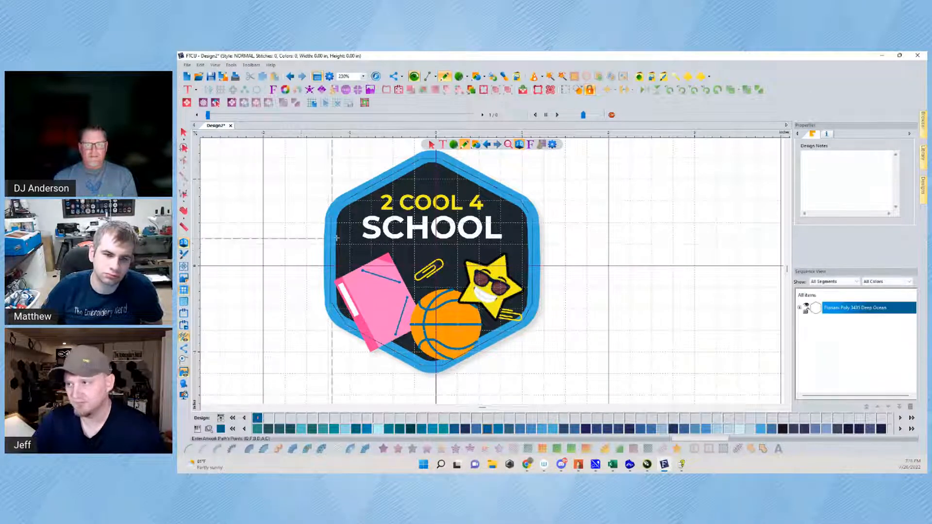
key("Escape")
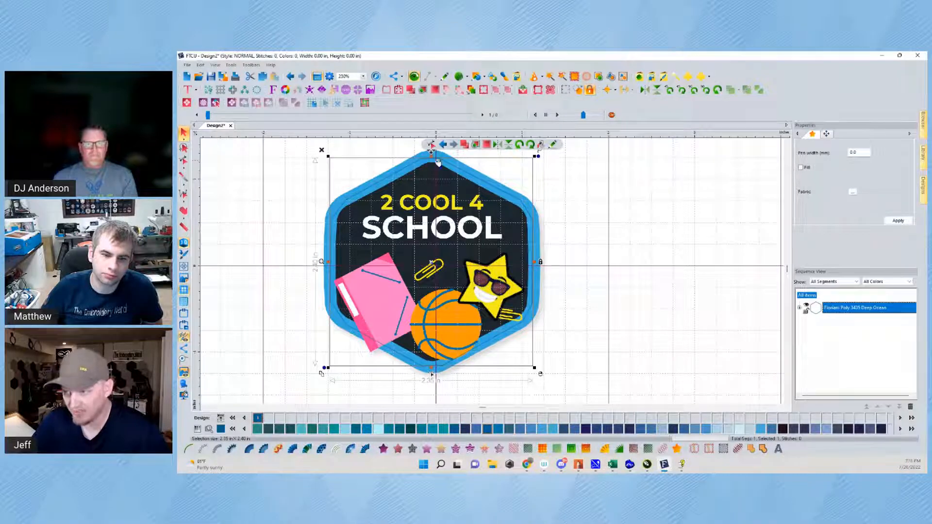
Edit the border path's outline so its segments curve around the badge's top and upper-right corners
left_click(431, 145)
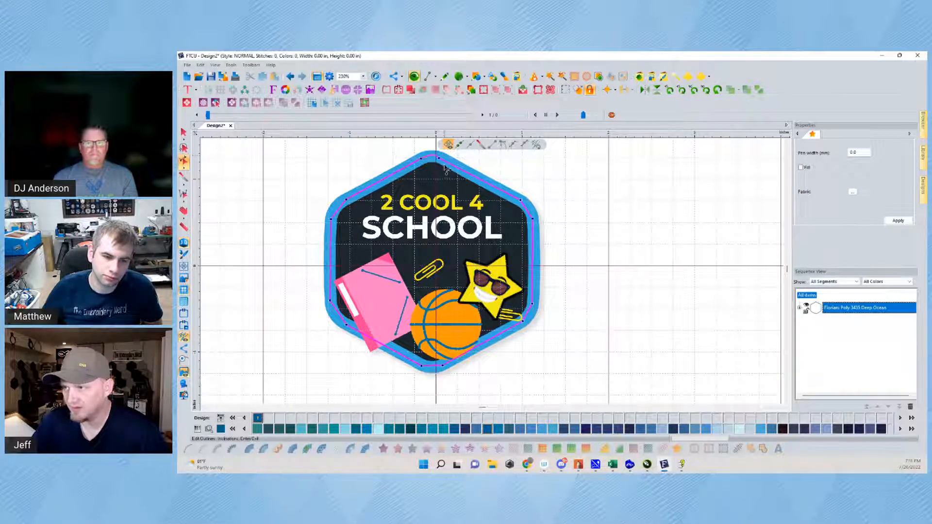
scroll(444, 175, "up", 2)
scroll(443, 182, "down", 1)
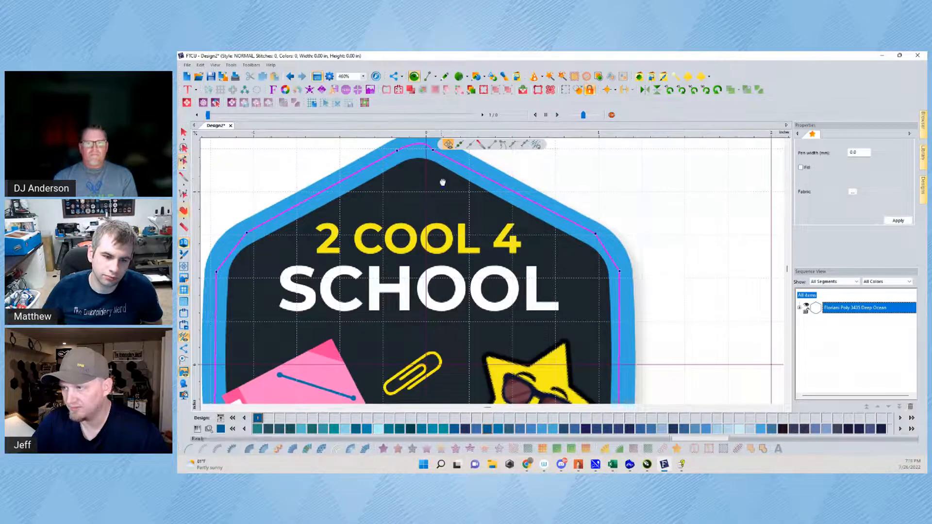
left_click_drag(430, 176, 429, 225)
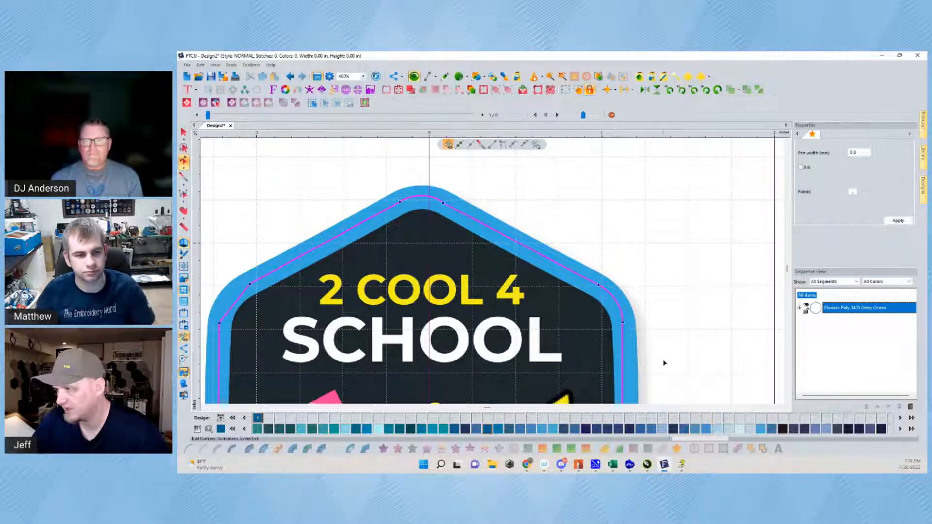
Move the path point above the lower-right corner toward the blue border's middle and curve the segment around that corner
scroll(664, 366, "down", 2)
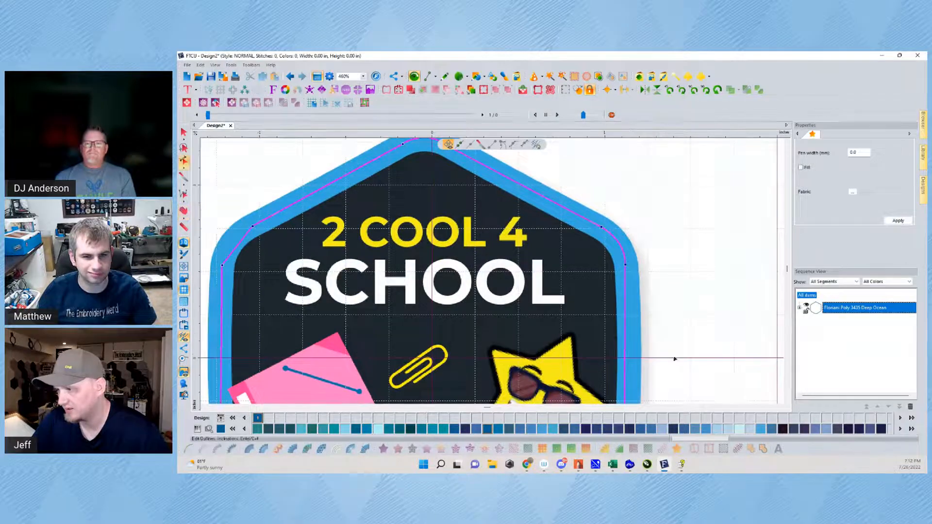
scroll(677, 310, "down", 2)
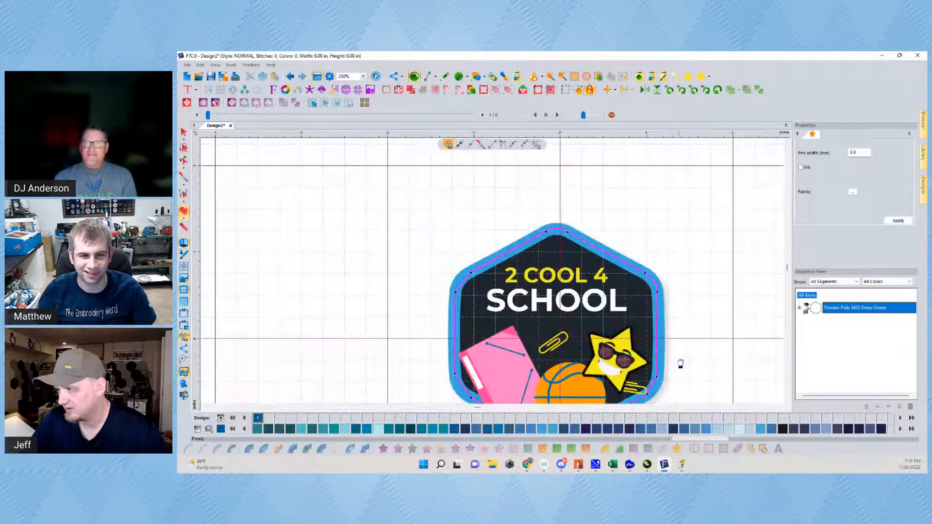
left_click_drag(679, 363, 625, 253)
scroll(606, 255, "up", 1)
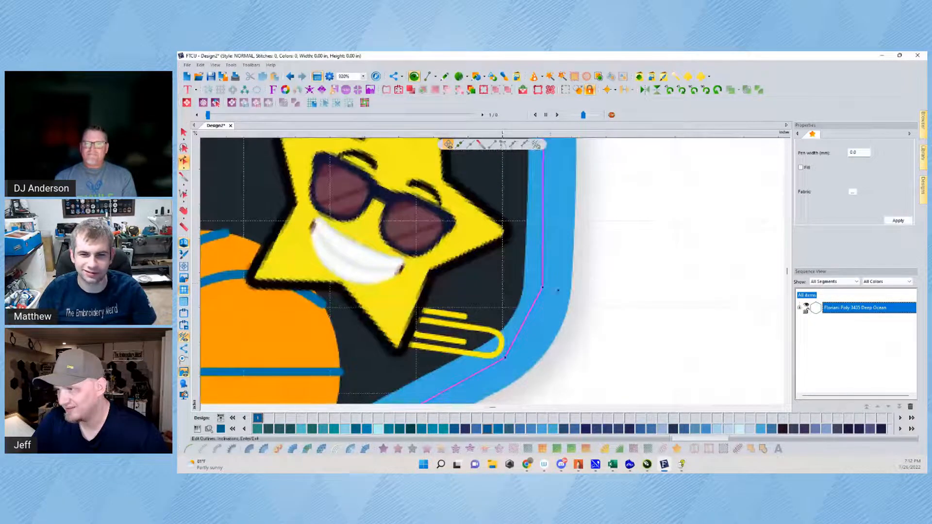
scroll(610, 297, "right", 2)
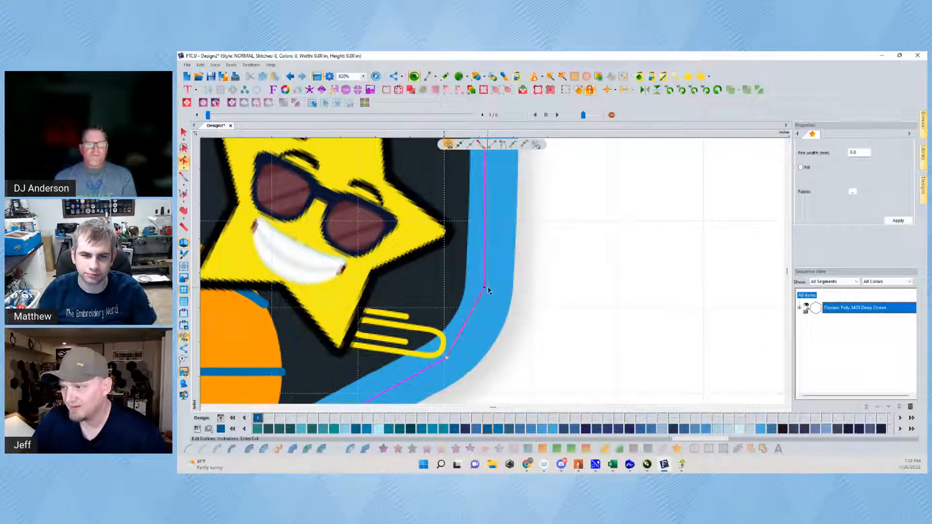
left_click_drag(488, 290, 491, 289)
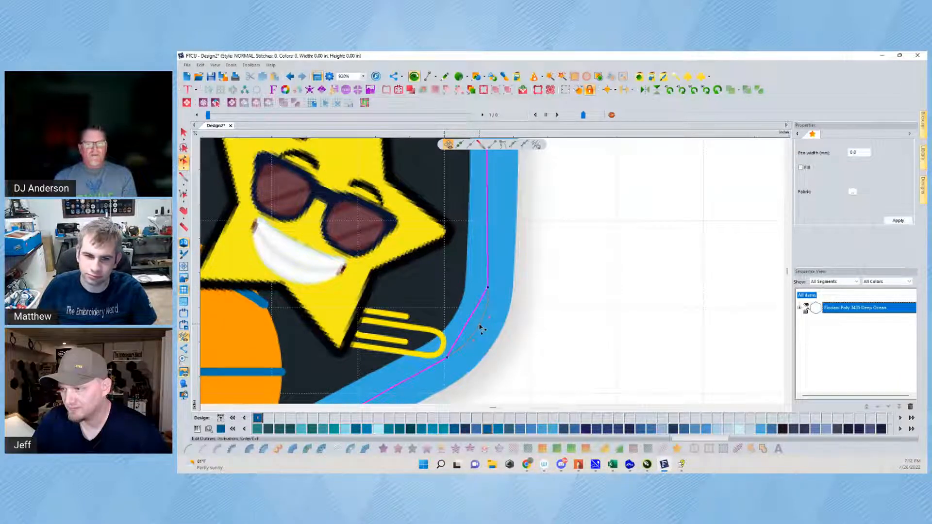
scroll(438, 373, "down", 3)
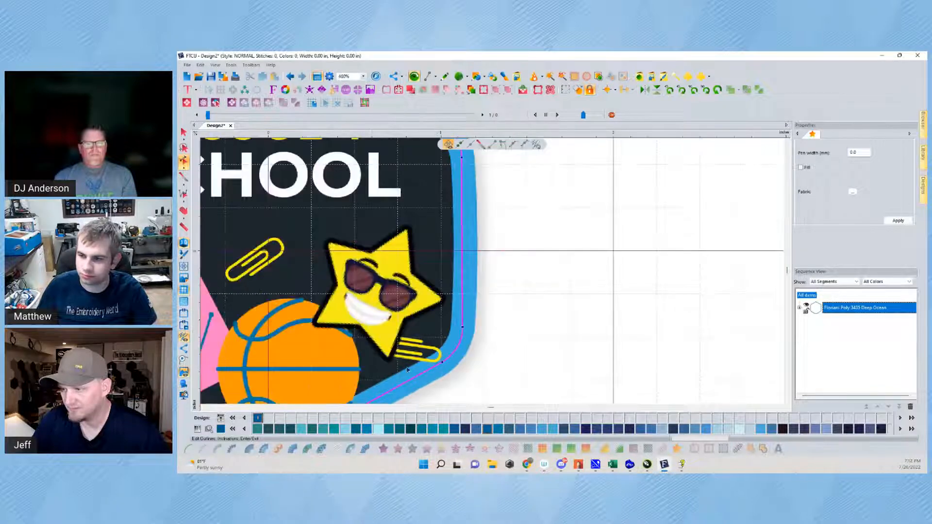
Move the left path point at the badge's bottom corner toward the blue border's middle and curve the bottom segment
left_click_drag(464, 398, 659, 249)
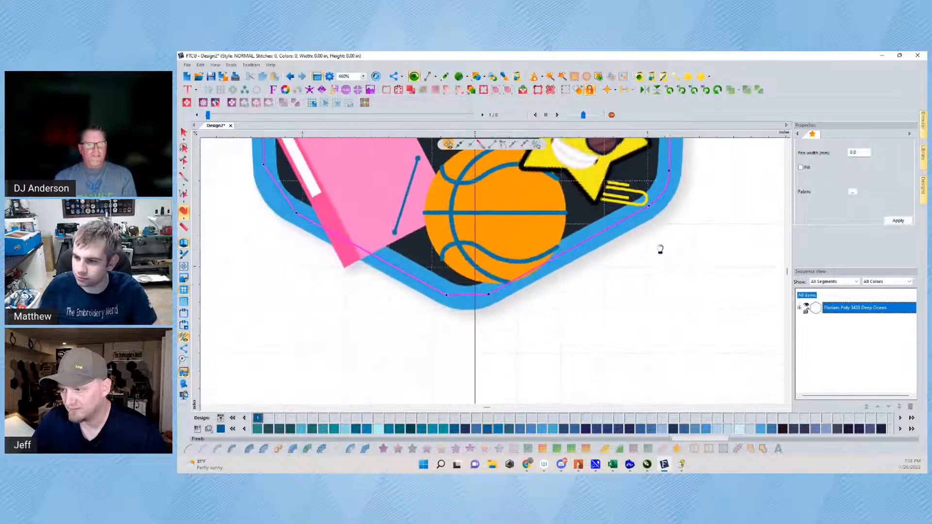
key("space")
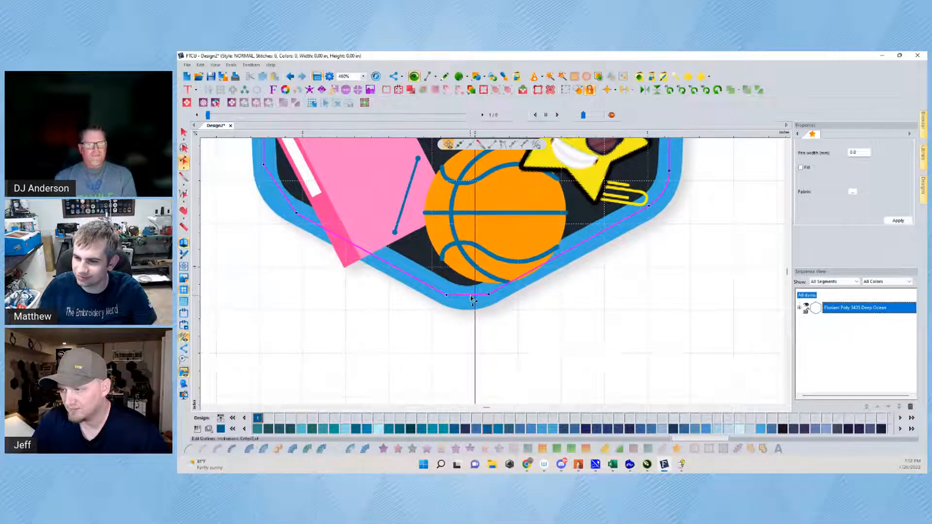
key("space")
left_click_drag(470, 299, 466, 321)
scroll(466, 321, "up", 2)
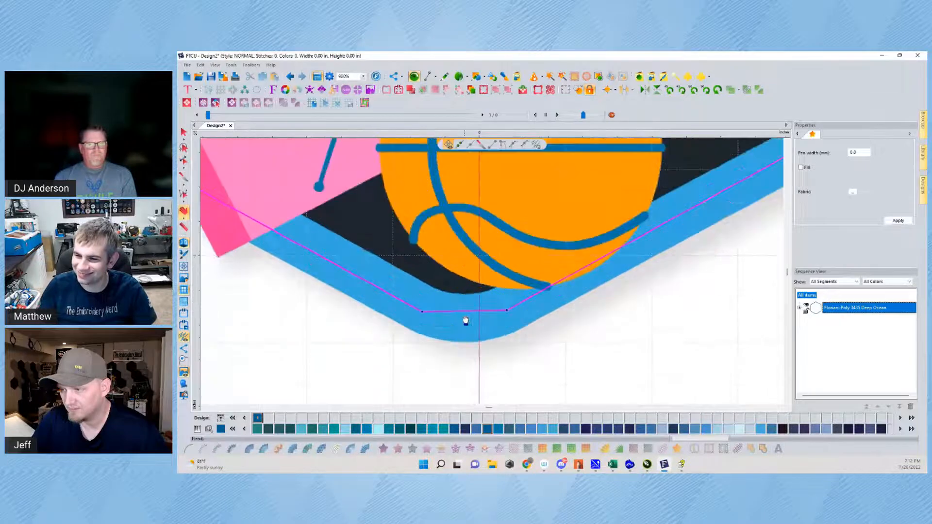
scroll(465, 316, "up", 2)
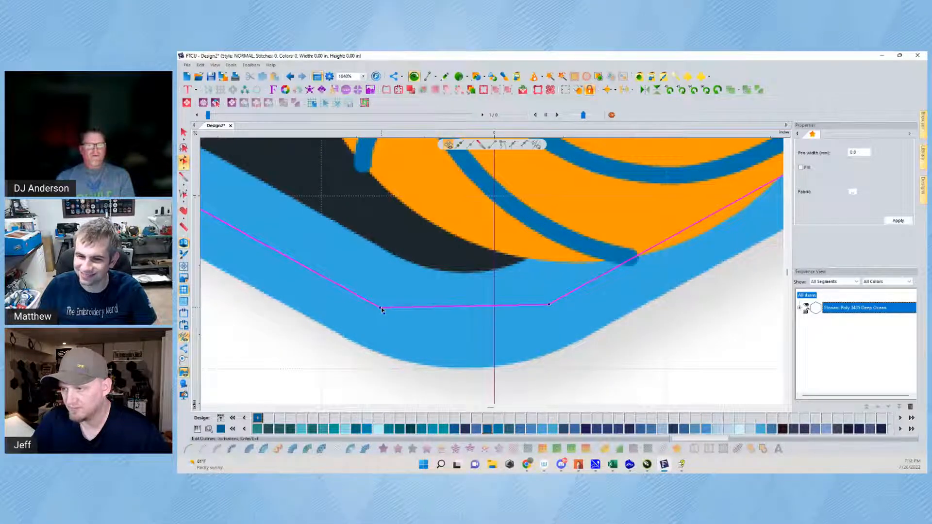
left_click_drag(376, 305, 374, 301)
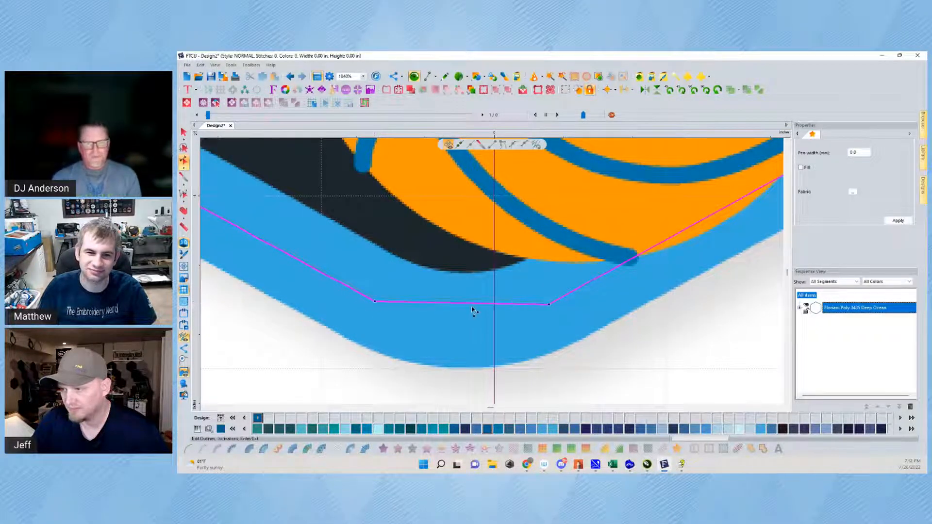
left_click_drag(468, 306, 730, 428)
Curve the border path's segment around the badge's lower-left corner and finish editing the outline
right_click(339, 316)
key("space")
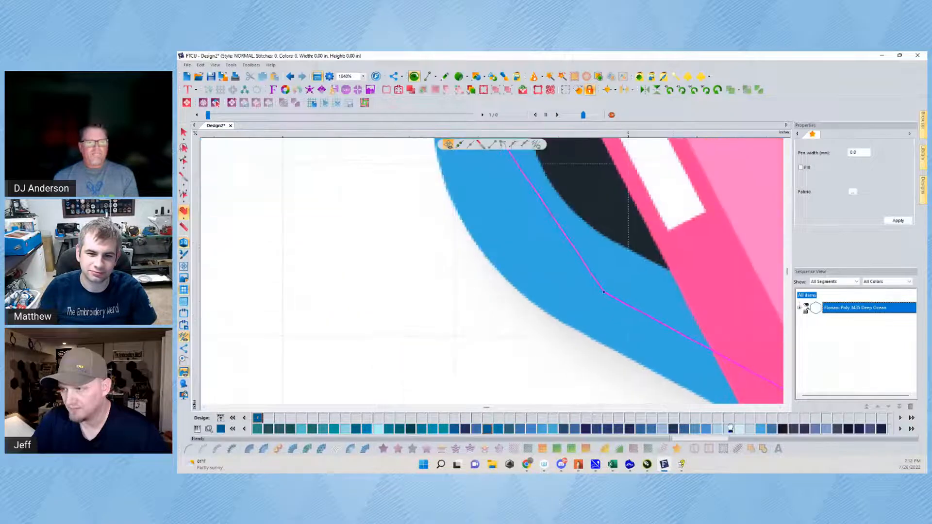
left_click_drag(515, 247, 416, 307)
key("space")
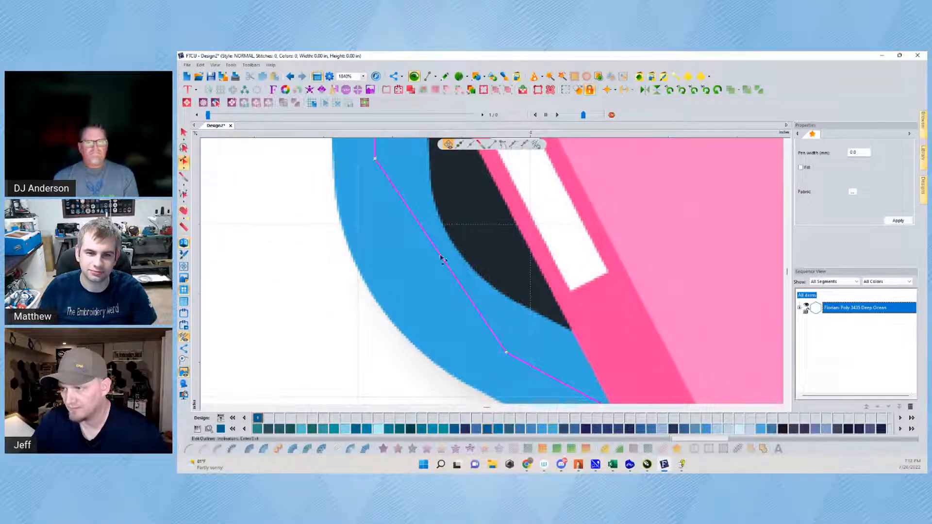
key("Escape")
key("Escape")
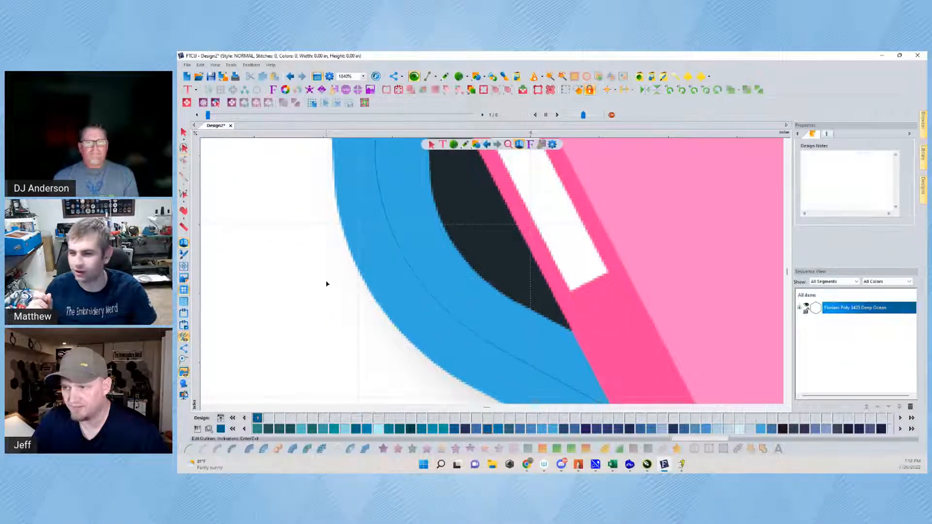
Reopen the border path's outline for editing and curve its segment around the badge's upper-left corner
key("ctrl+a")
key("space")
left_click_drag(323, 202, 209, 318)
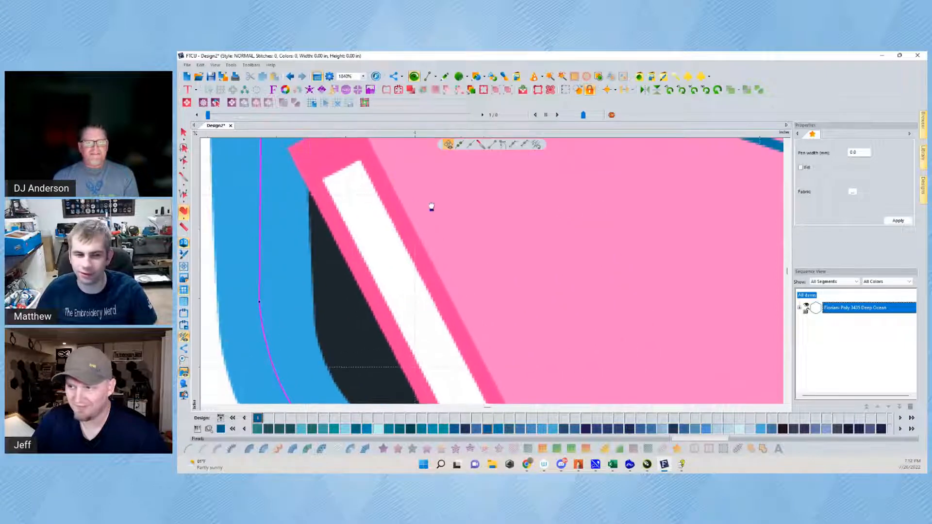
left_click_drag(431, 207, 410, 262)
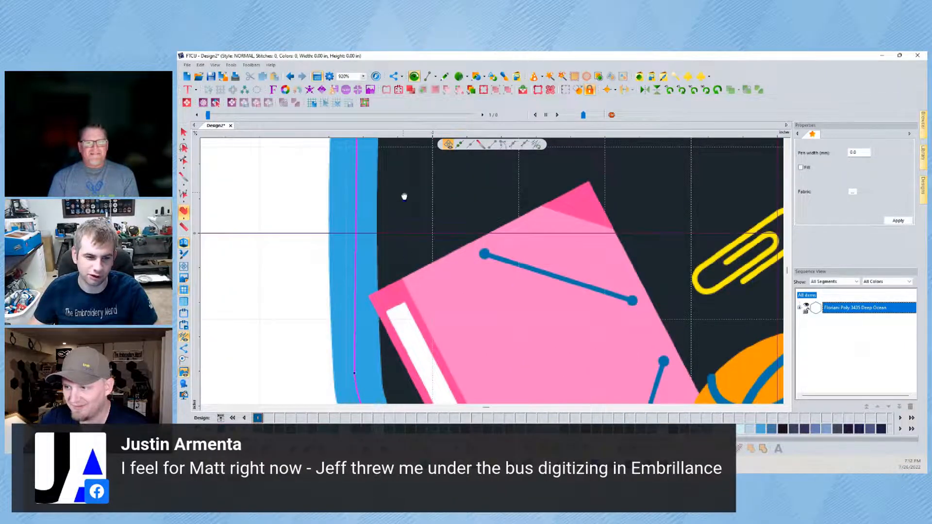
left_click_drag(404, 184, 383, 362)
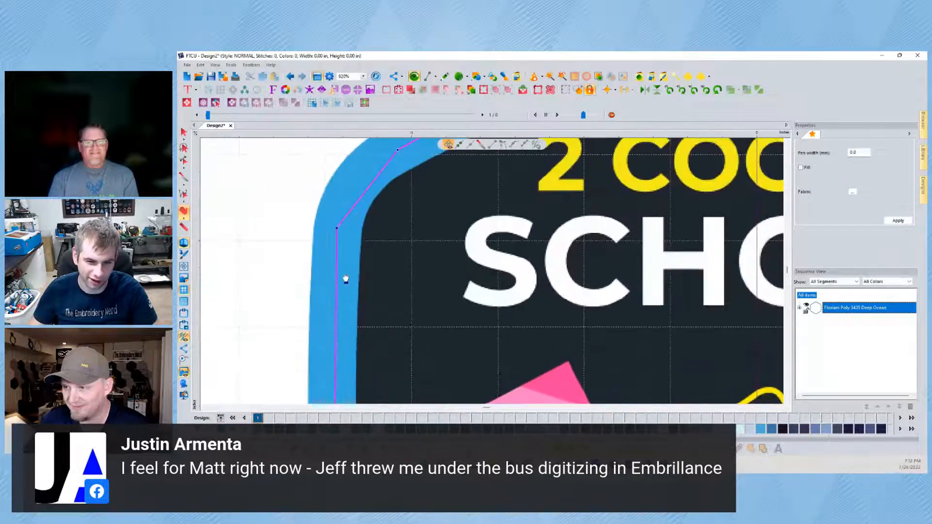
key("Escape")
left_click(369, 188)
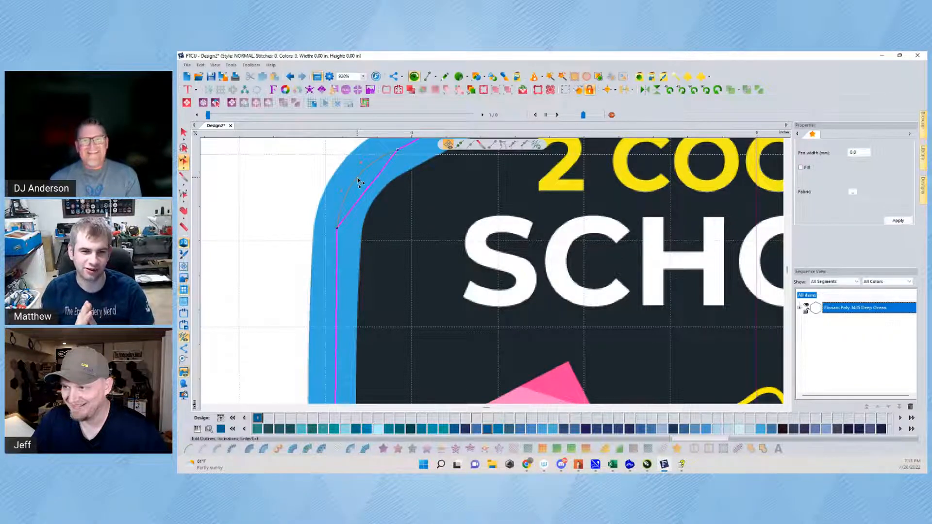
left_click(358, 181)
left_click(274, 233)
Examine how the border path's points and curves follow the blue border at the upper-left and top corners
scroll(442, 238, "down", 3)
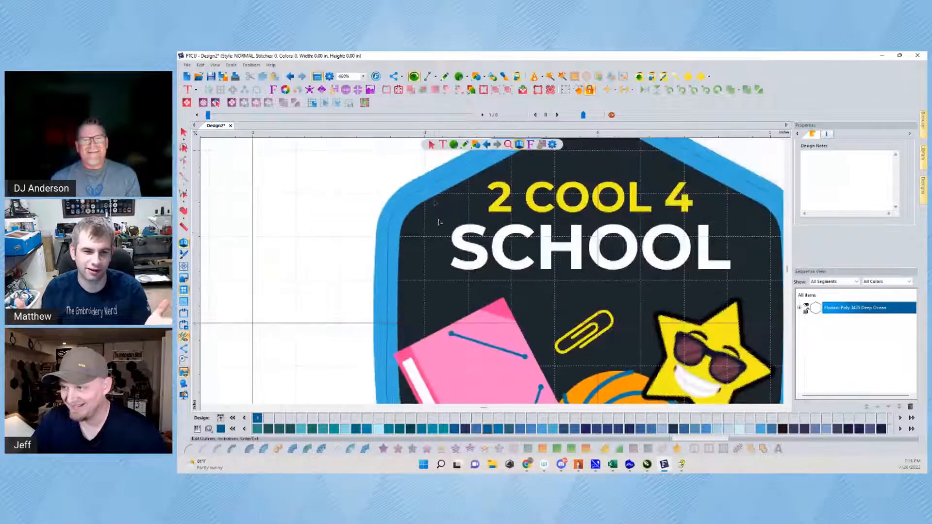
scroll(442, 233, "up", 3)
left_click(405, 190)
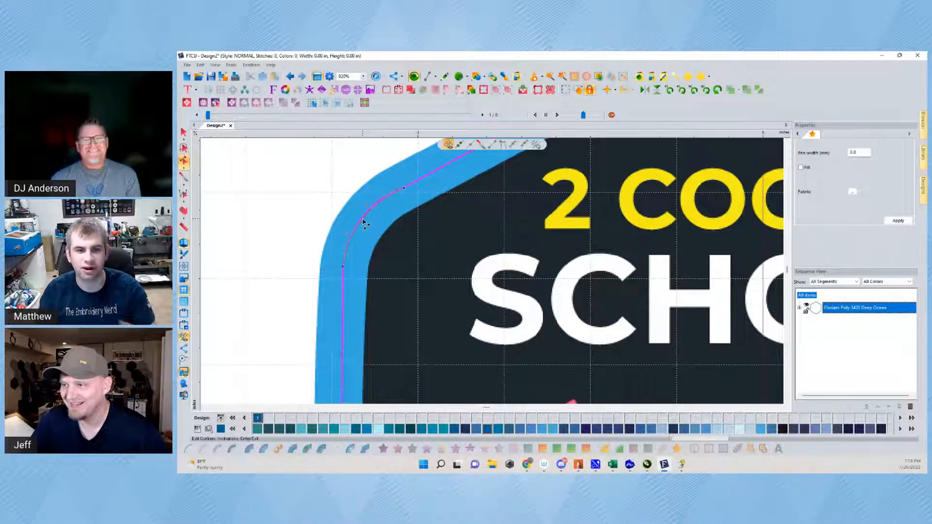
left_click(295, 209)
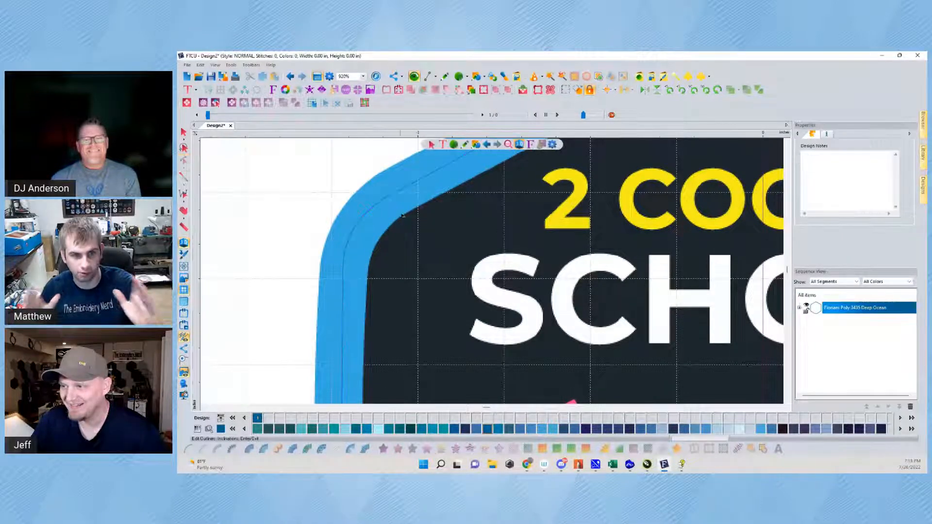
scroll(402, 237, "down", 3)
left_click(403, 181)
scroll(402, 181, "up", 2)
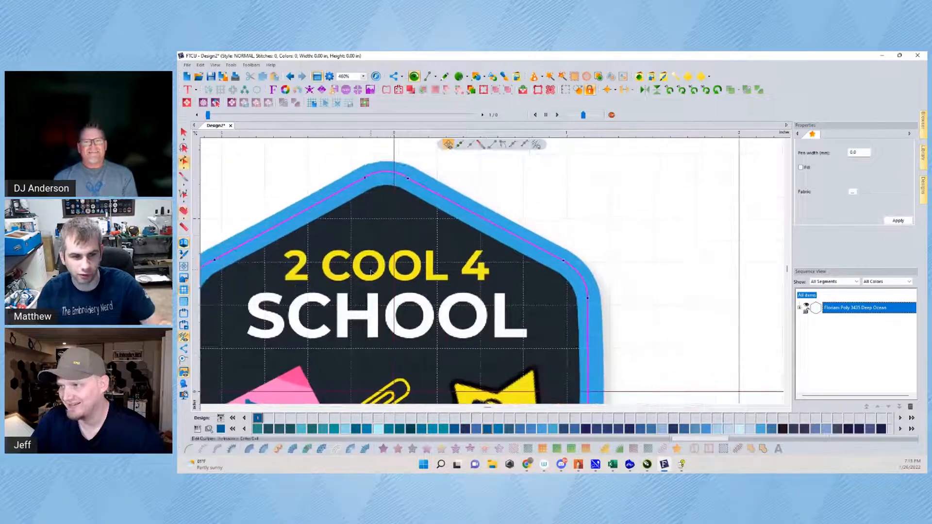
scroll(402, 180, "up", 2)
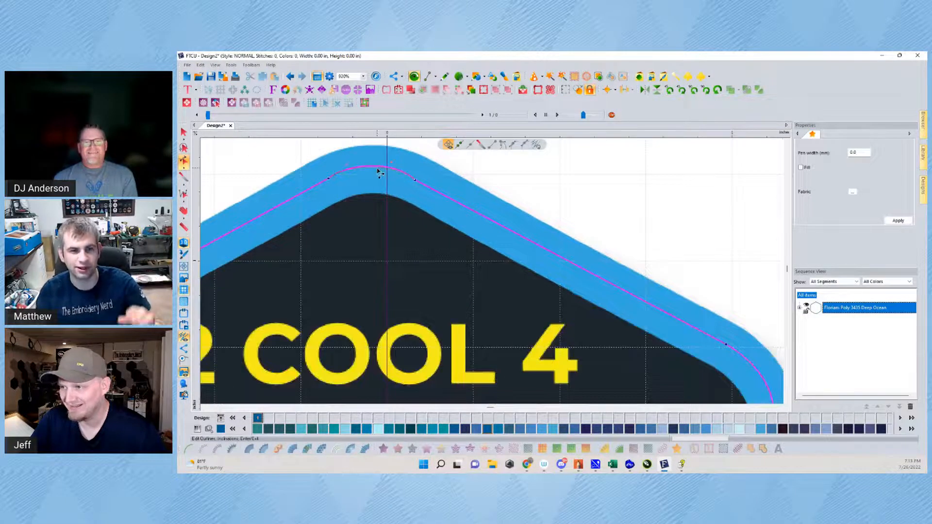
Finish editing the border path's outline and select the whole path
left_click(410, 177)
scroll(386, 246, "down", 4)
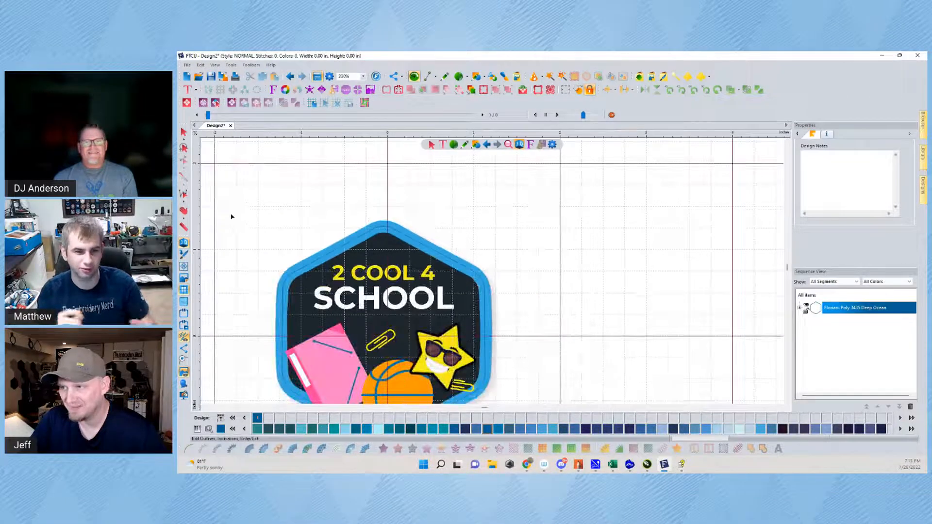
key("Escape")
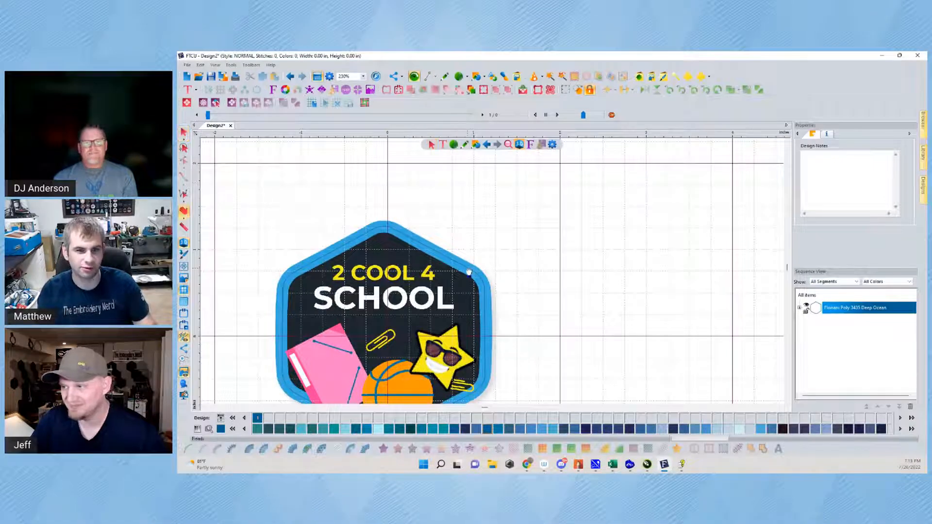
left_click_drag(467, 257, 495, 196)
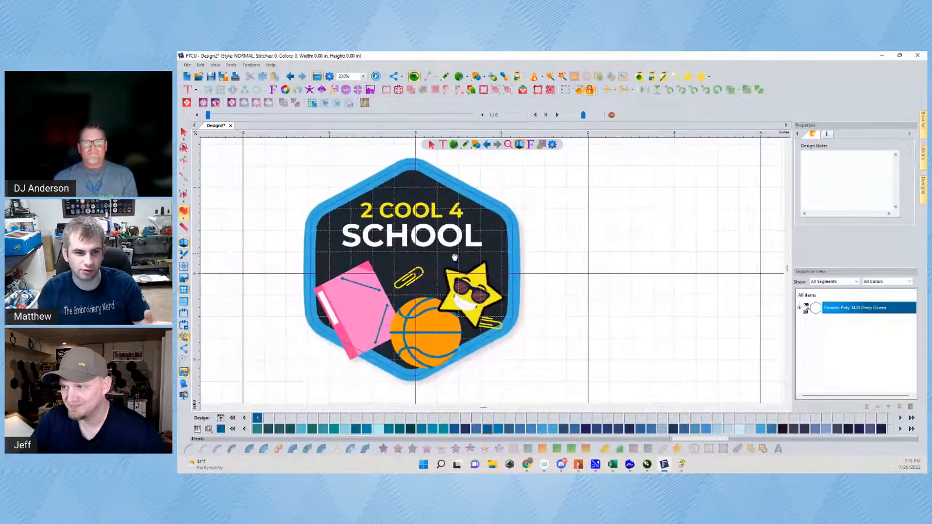
left_click(184, 132)
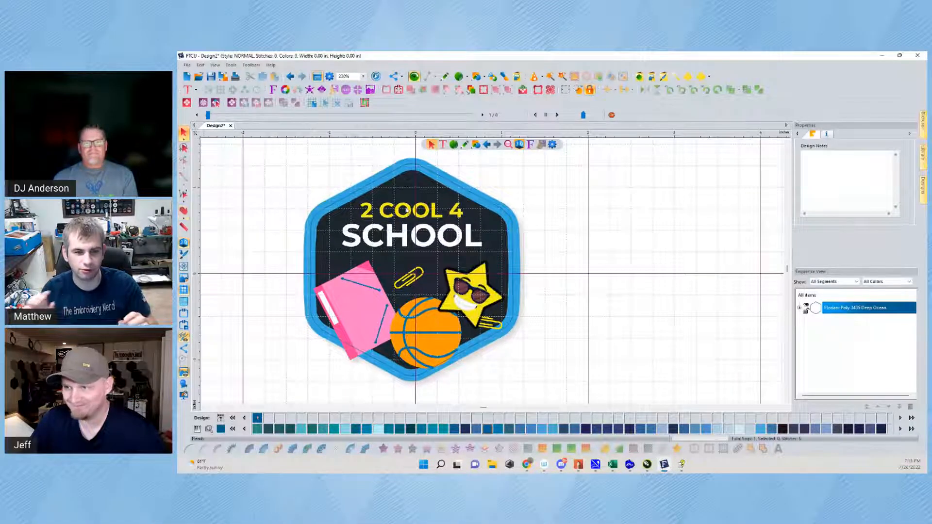
left_click(400, 170)
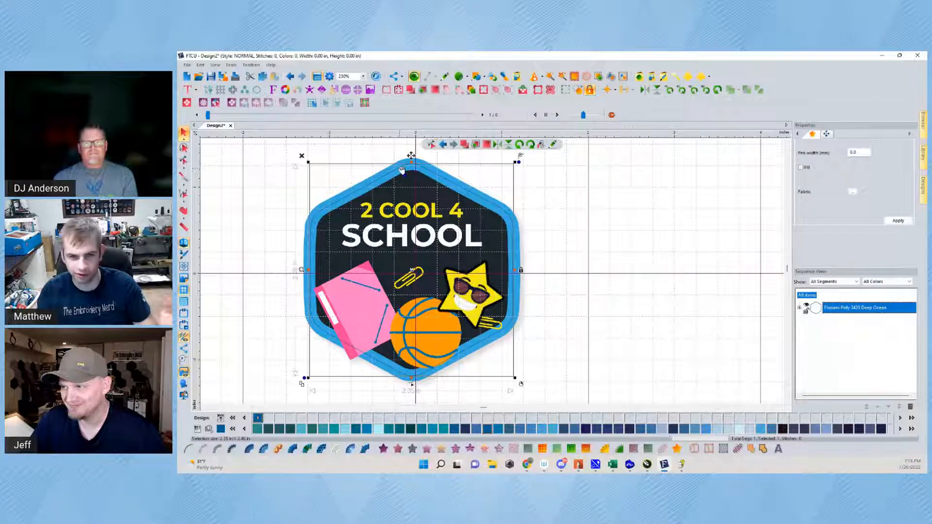
right_click(401, 170)
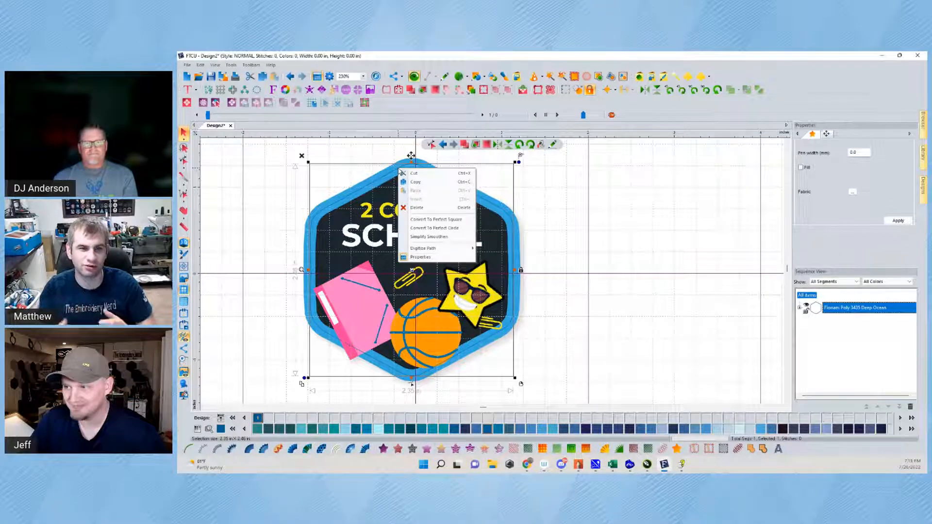
mouse_move(430, 249)
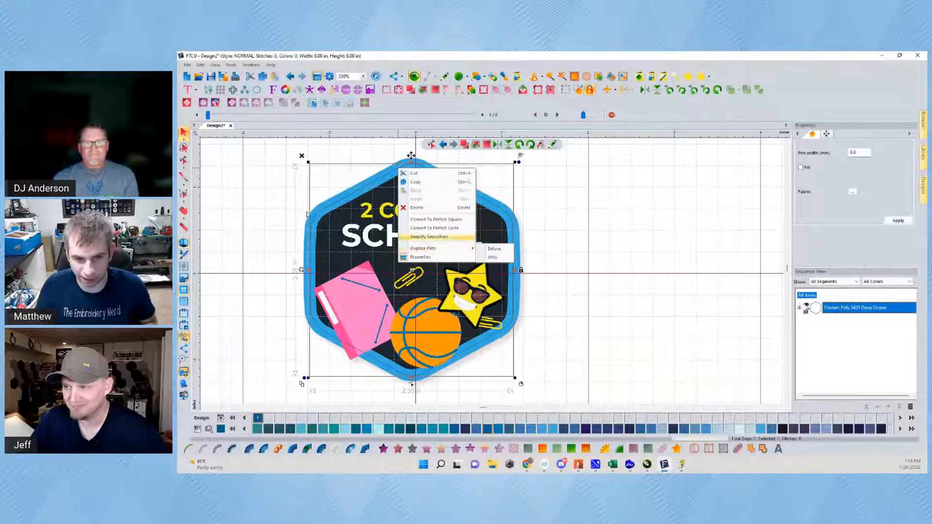
left_click(267, 182)
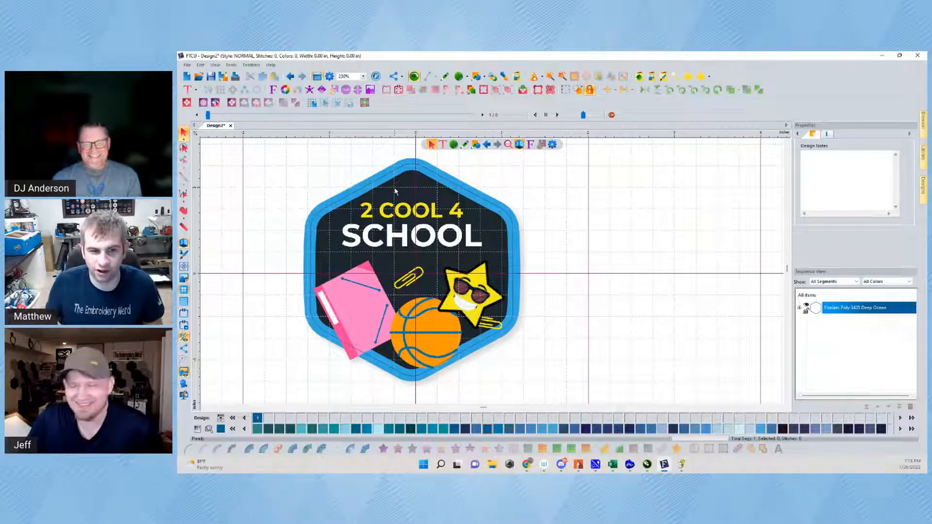
left_click(379, 182)
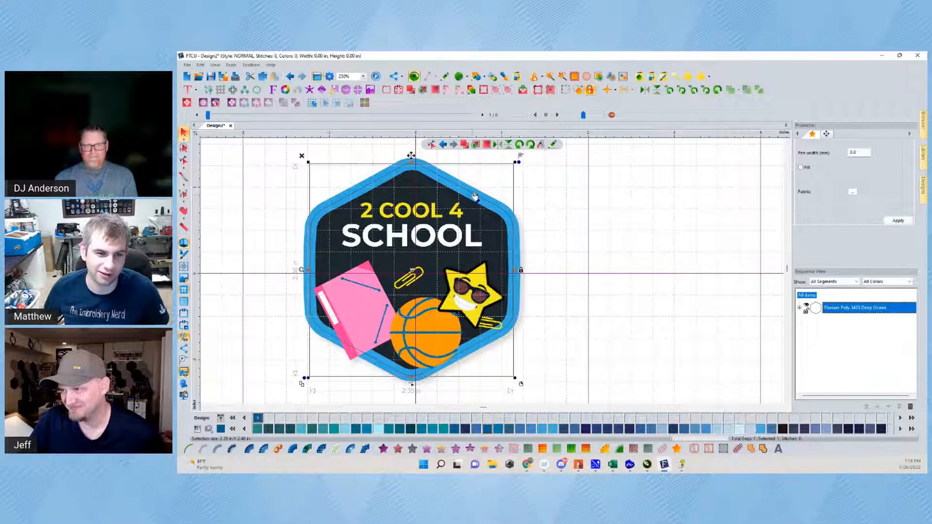
right_click(472, 195)
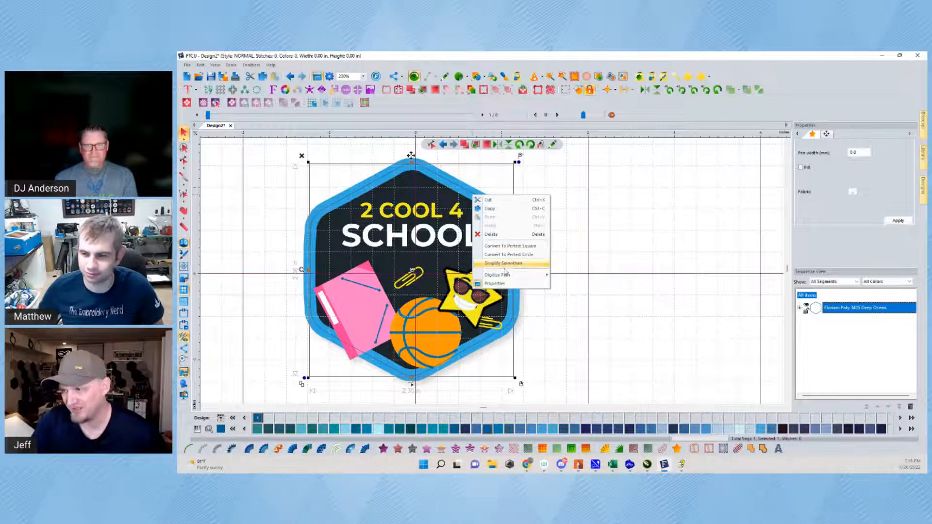
mouse_move(509, 277)
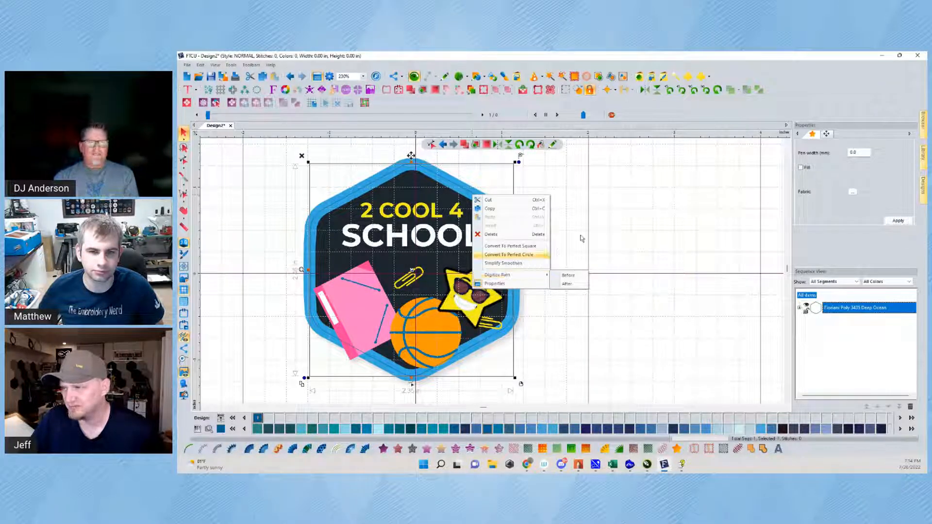
left_click(598, 232)
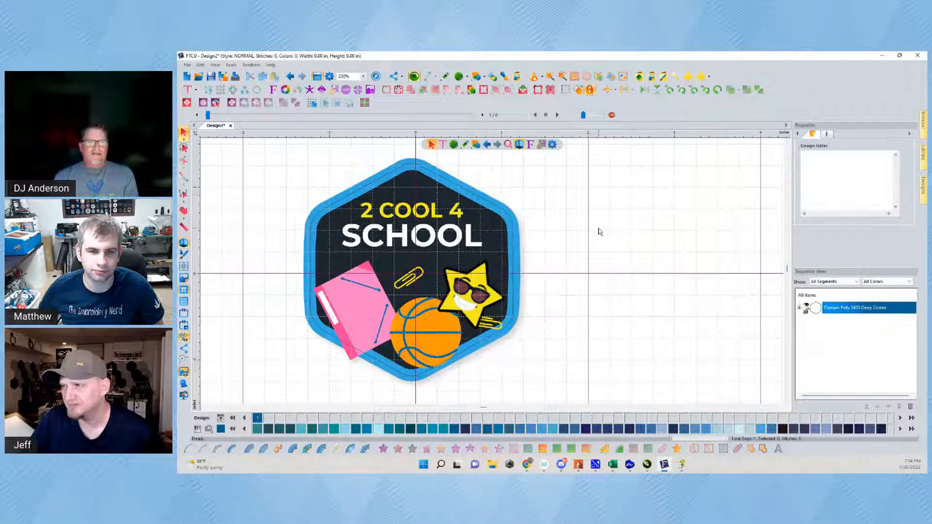
left_click(460, 189)
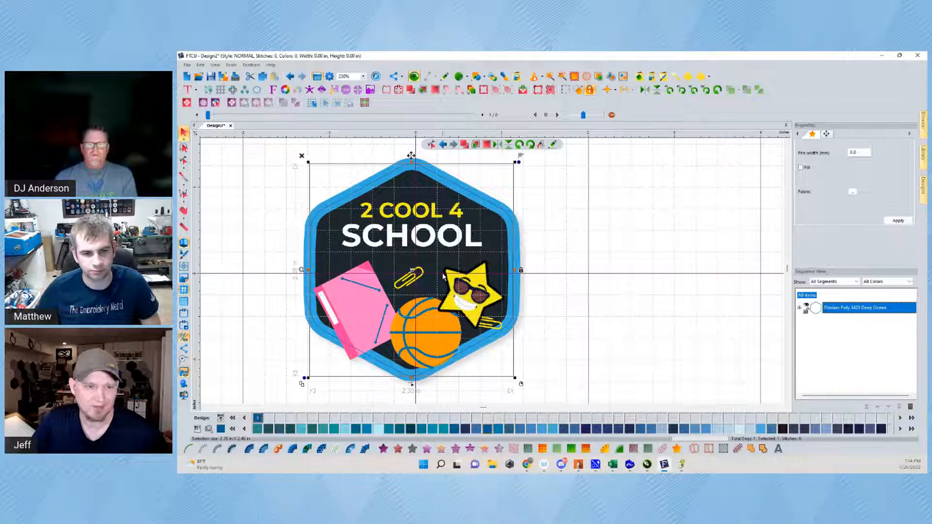
right_click(471, 191)
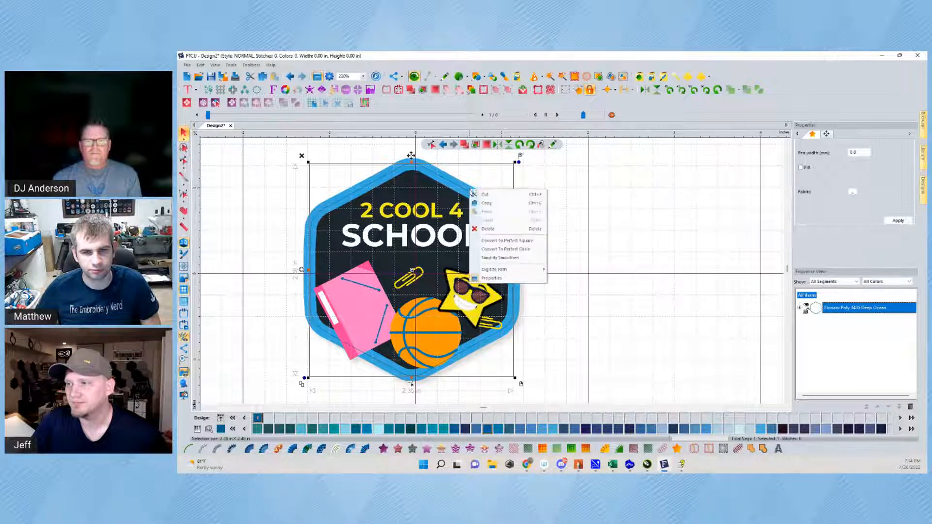
left_click(487, 228)
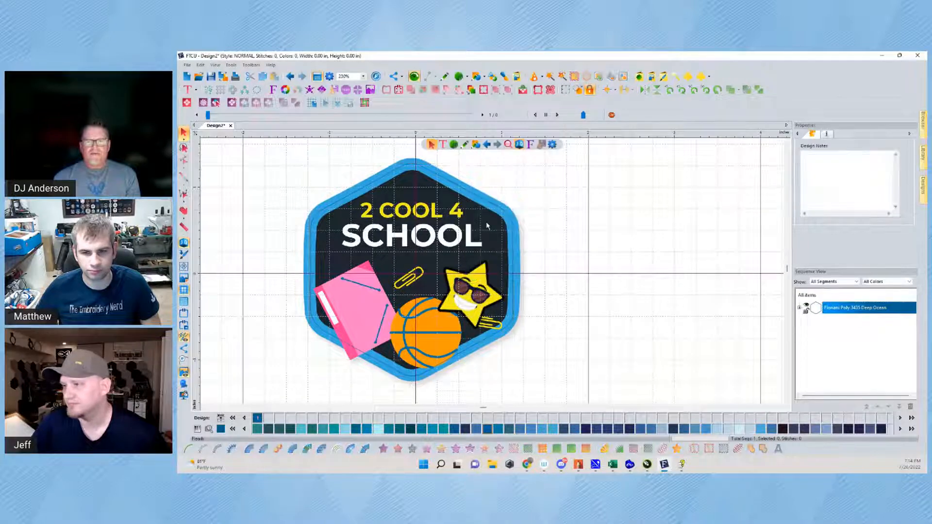
Convert the hexagonal border path to an appliqué and try enabling Sew Underlay for it
left_click(489, 201)
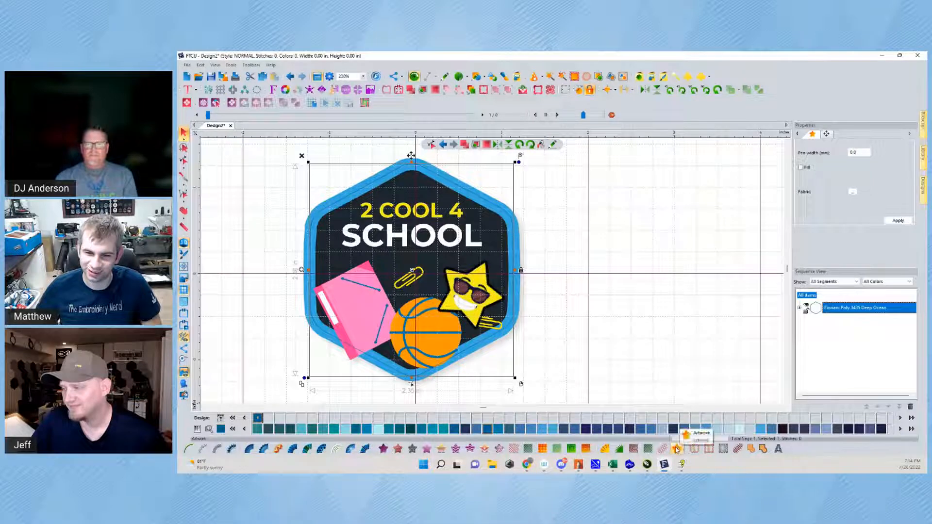
left_click(619, 448)
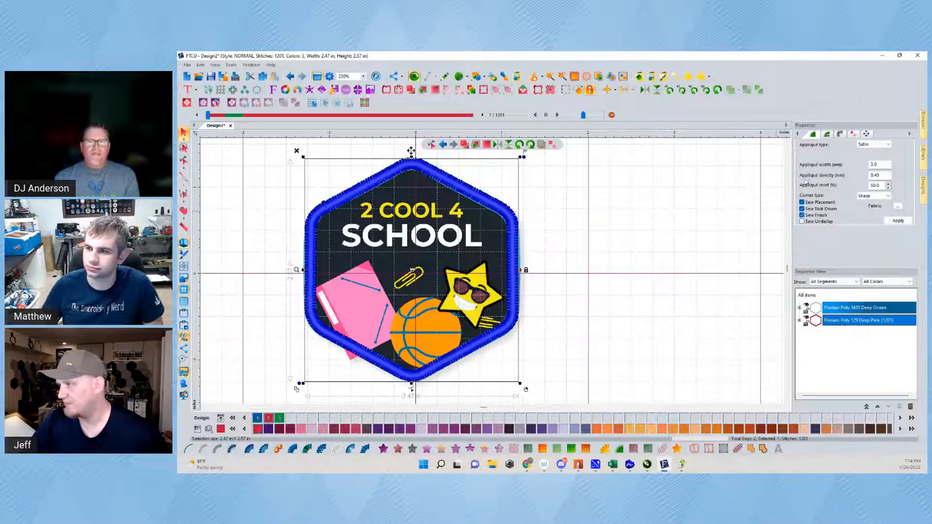
left_click(802, 222)
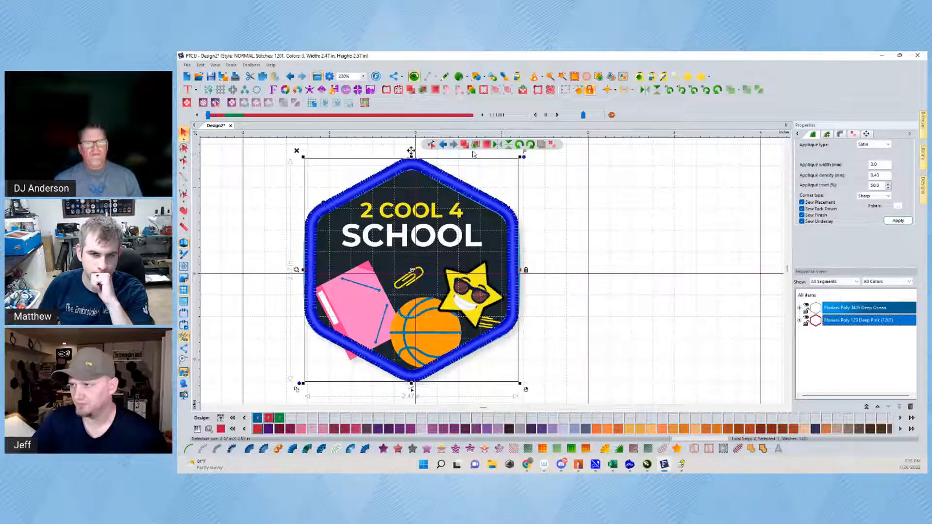
left_click(234, 174)
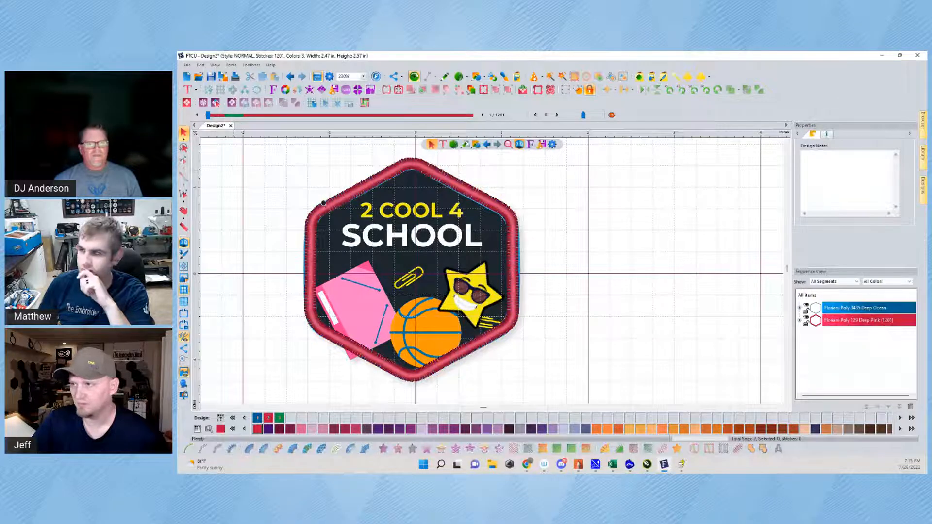
Switch off the 3D stitch view and check how the appliqué stitches cover the blue border at the upper corners
left_click(519, 145)
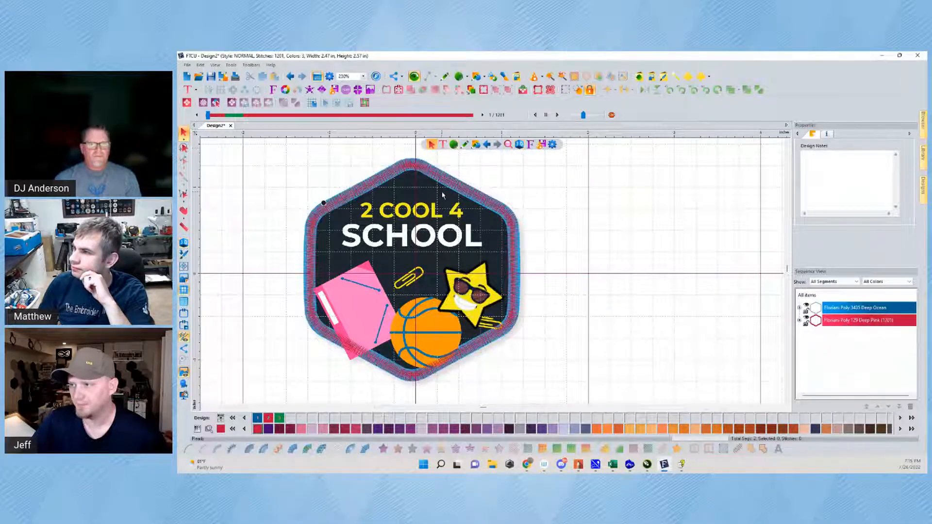
scroll(441, 194, "up", 4)
scroll(495, 168, "down", 2)
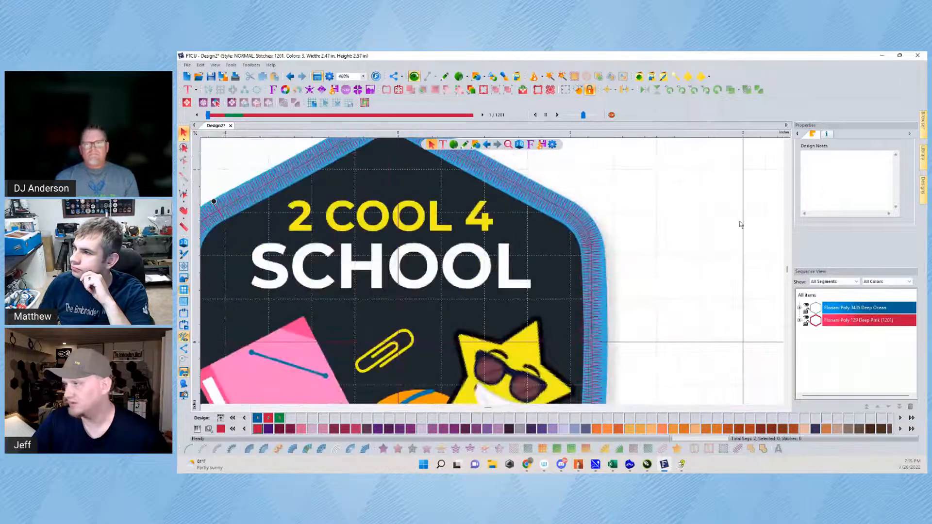
Set the border appliqué's width to 3.5 mm and apply it
left_click(496, 170)
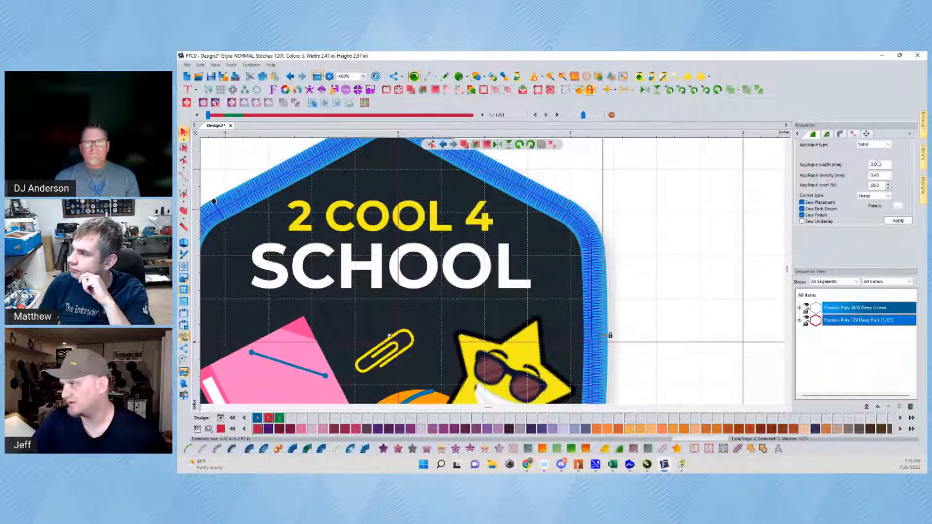
left_click(826, 134)
left_click(841, 136)
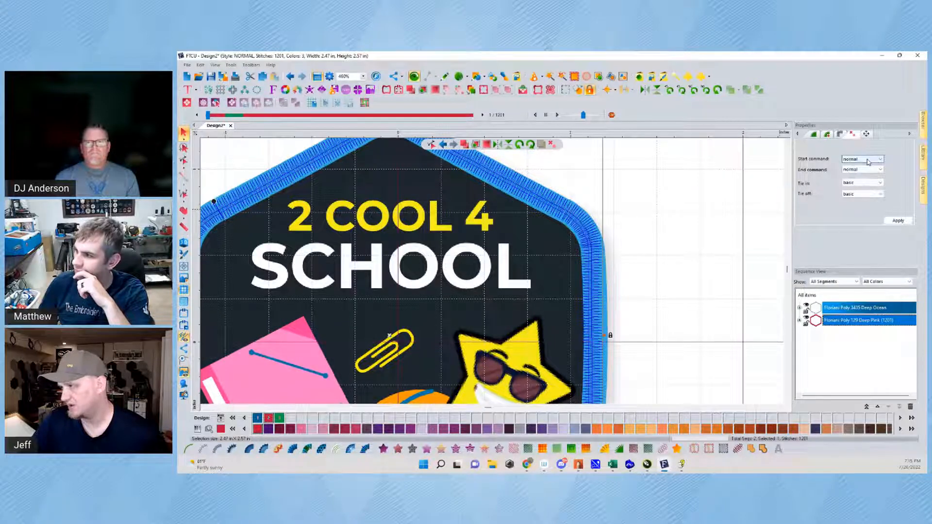
left_click(870, 135)
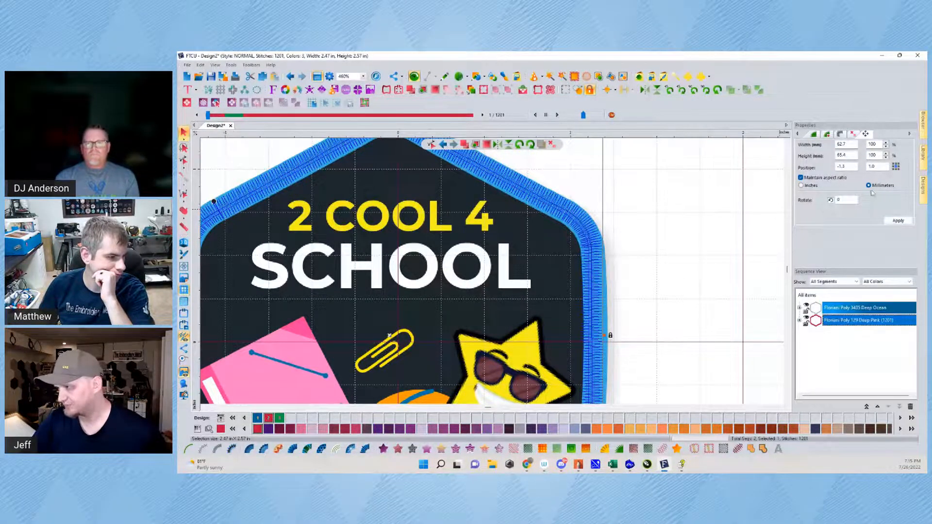
left_click(814, 134)
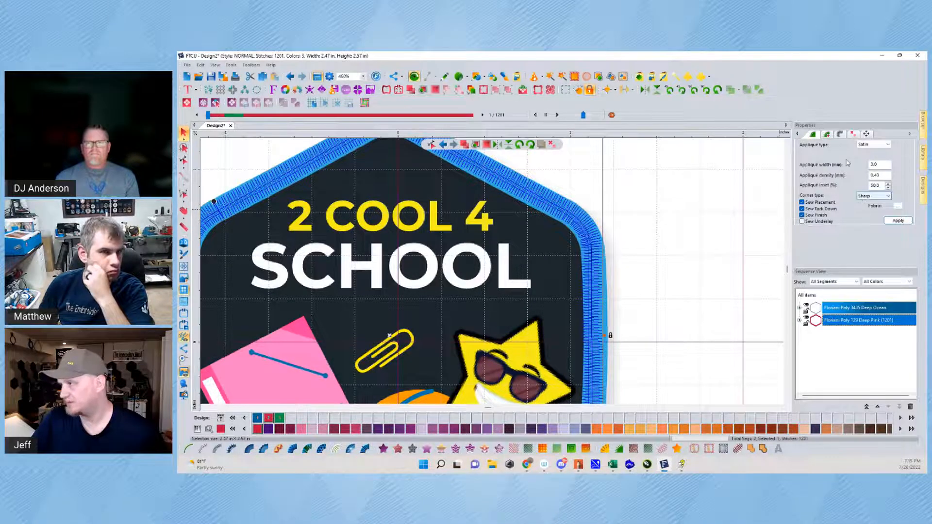
double_click(878, 164)
type("3.5")
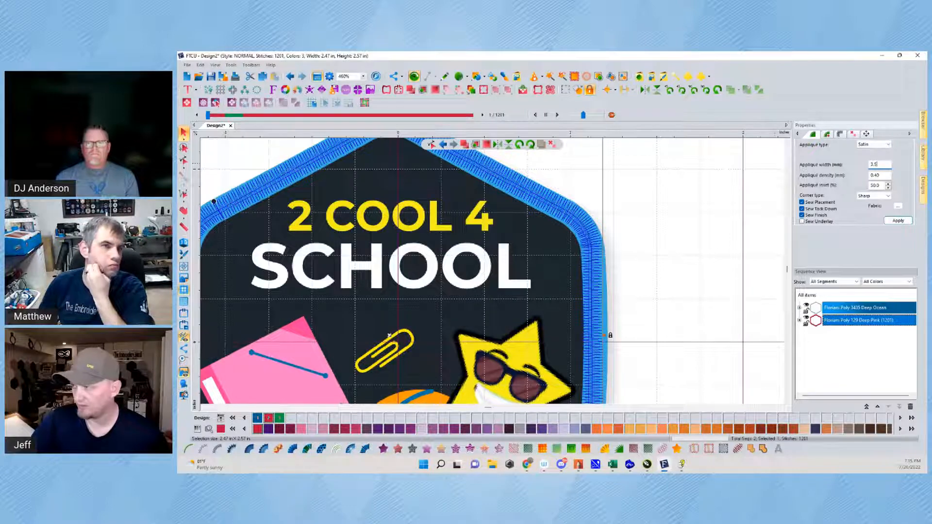
key("Return")
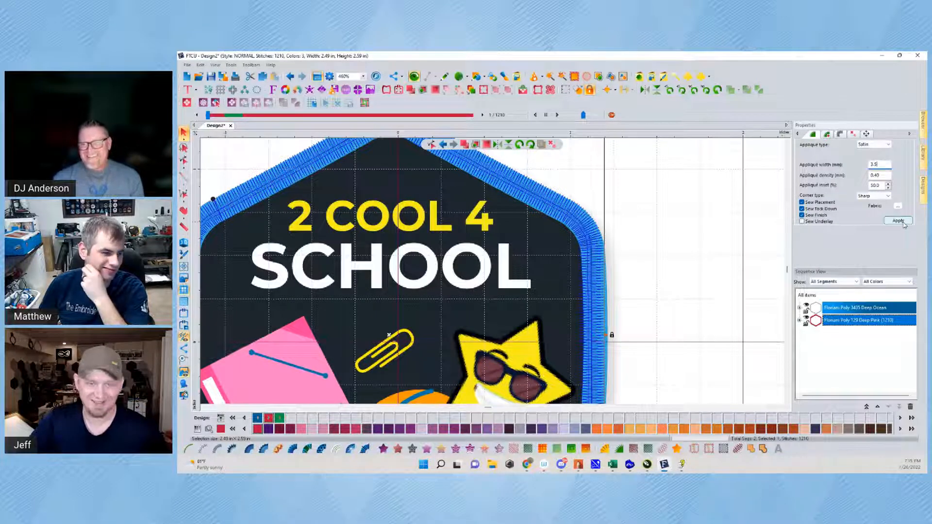
left_click(903, 223)
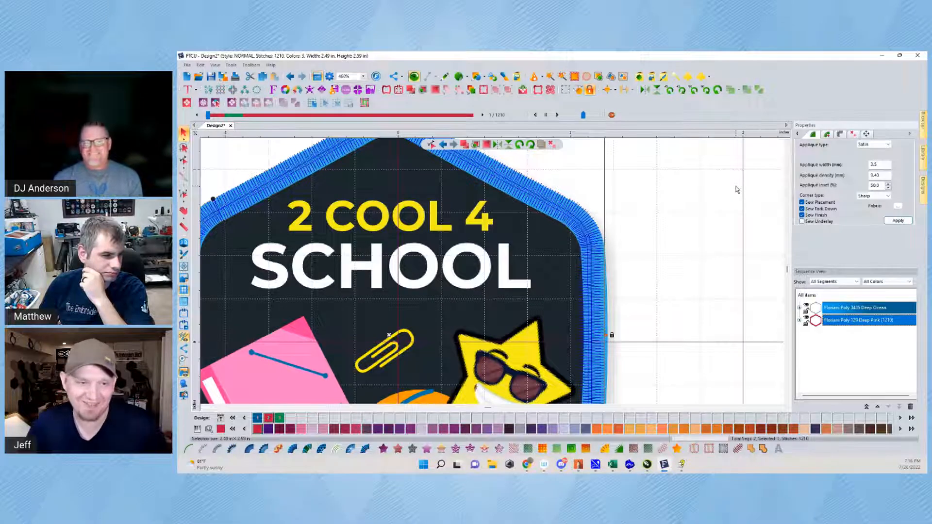
left_click(667, 213)
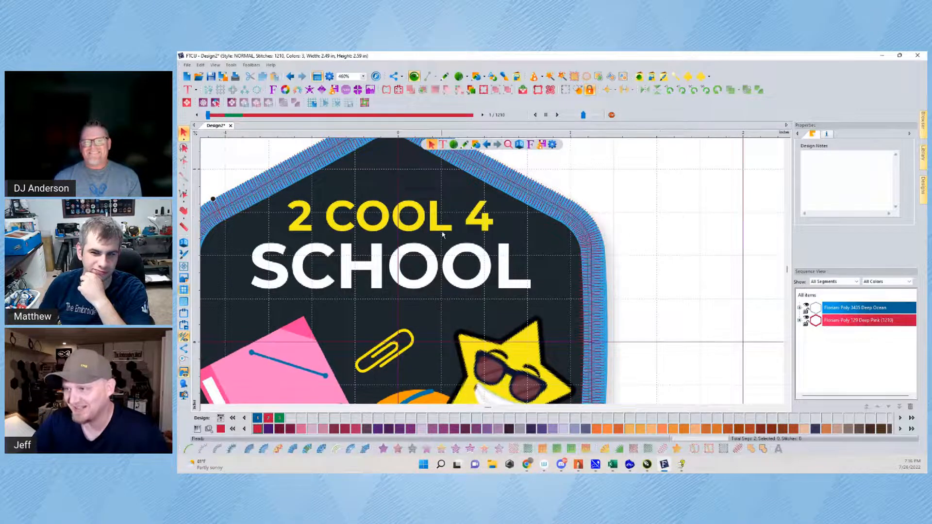
key("t")
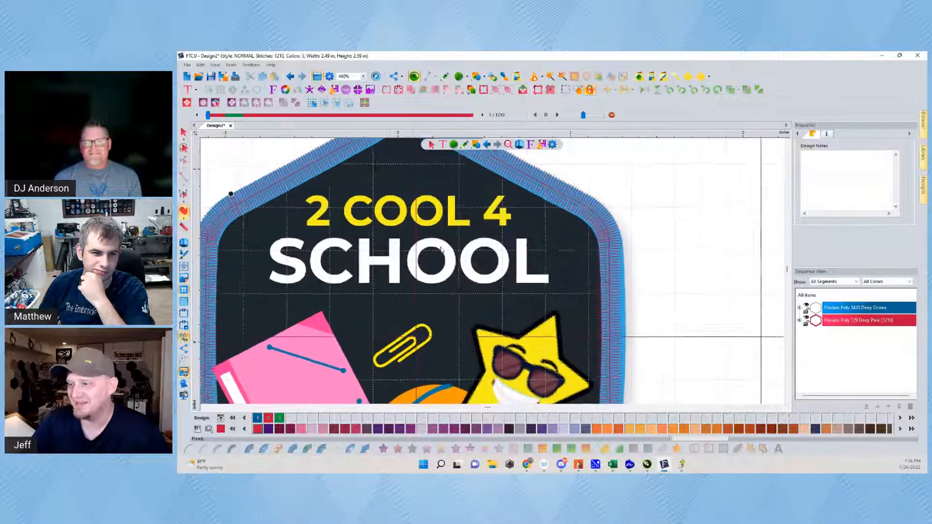
scroll(438, 236, "down", 3)
scroll(432, 241, "up", 3)
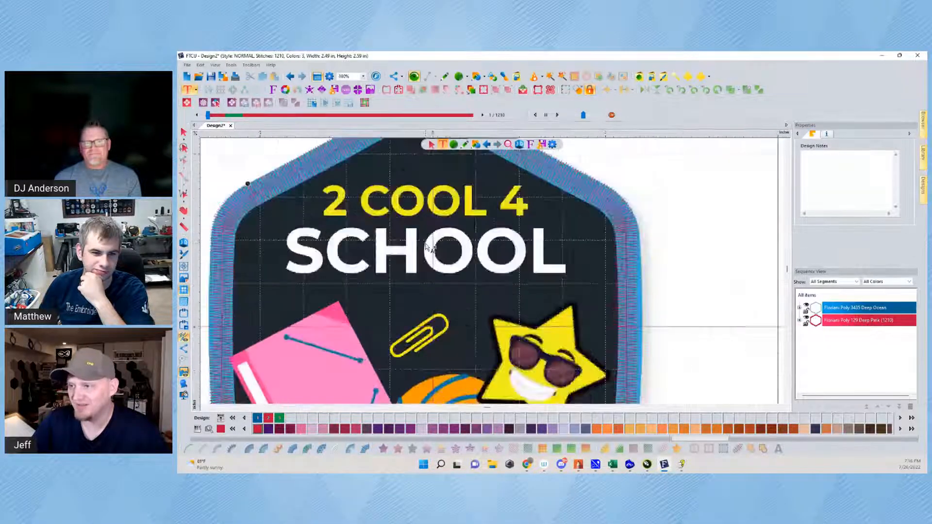
scroll(426, 246, "down", 3)
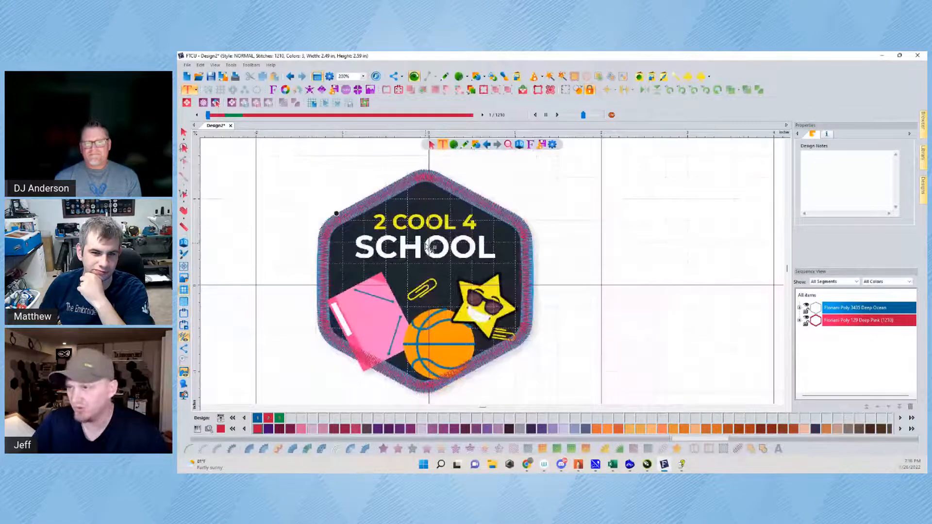
key("Escape")
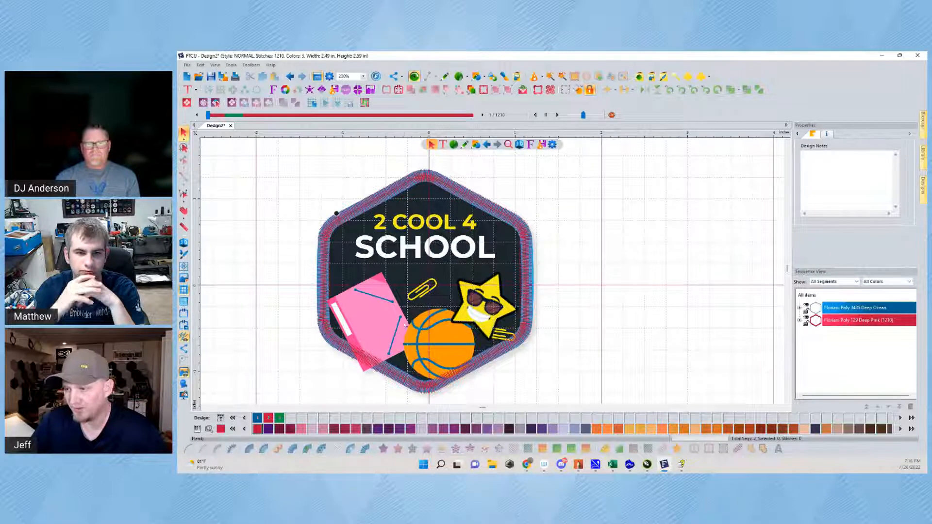
Switch the 3D stitch view back on and select the border appliqué at the badge's bottom corner
scroll(387, 331, "up", 2)
scroll(361, 322, "down", 3)
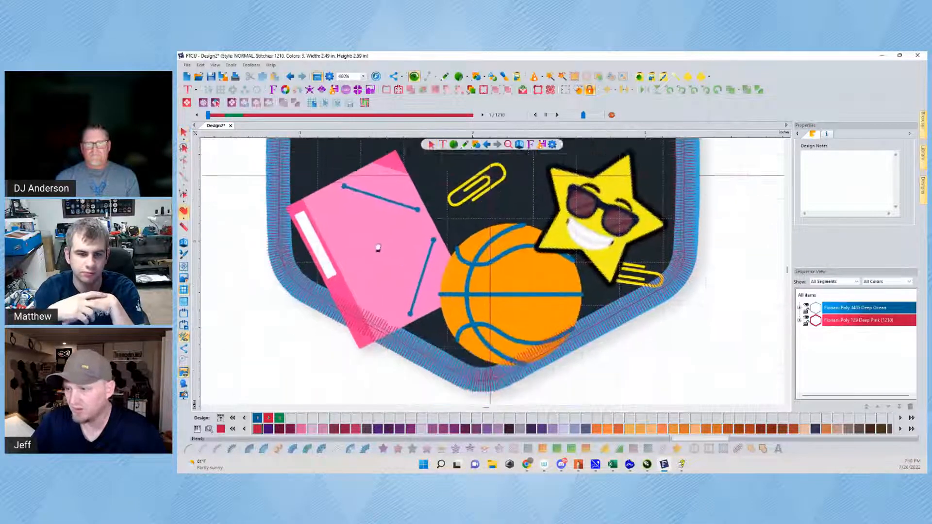
left_click(520, 144)
left_click(468, 344)
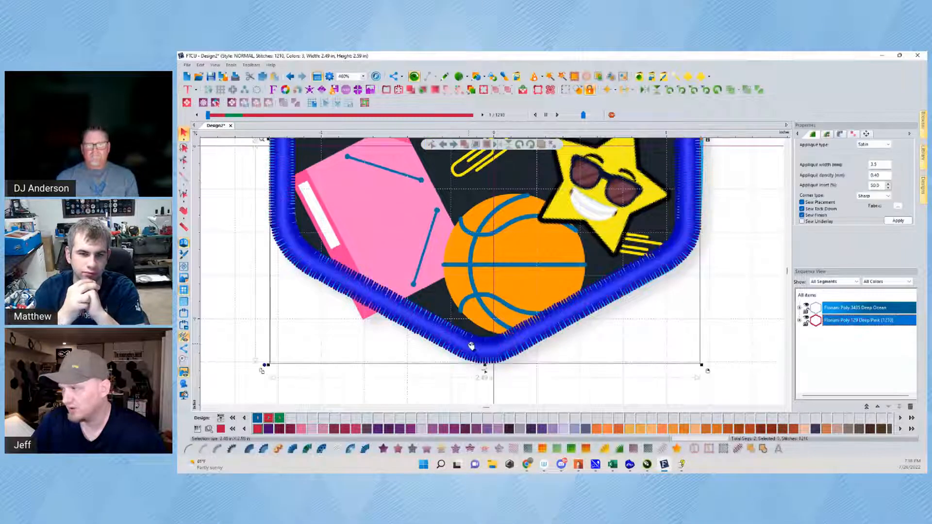
Deselect the border and outline the pink folder with a Complex Fill, placing points at its corners and where it meets the basketball
left_click(245, 312)
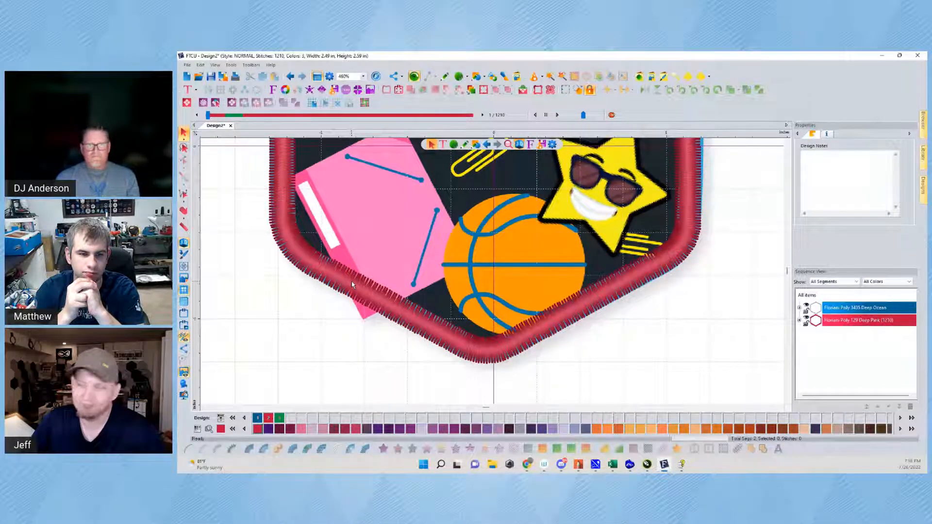
scroll(414, 296, "up", 2)
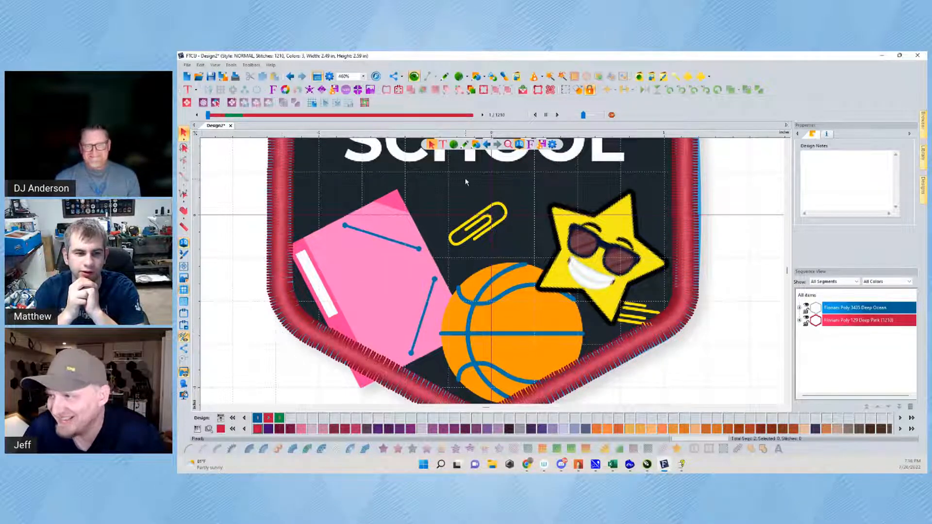
left_click(453, 144)
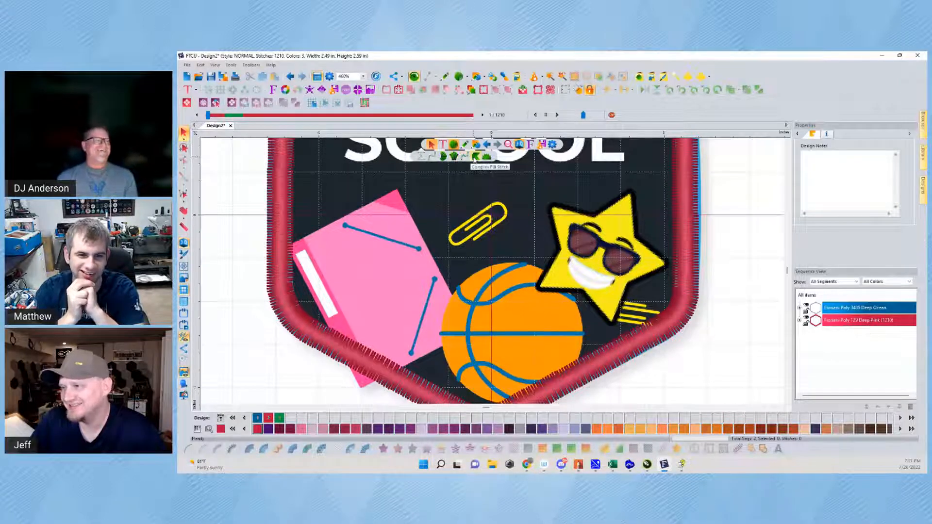
left_click(474, 158)
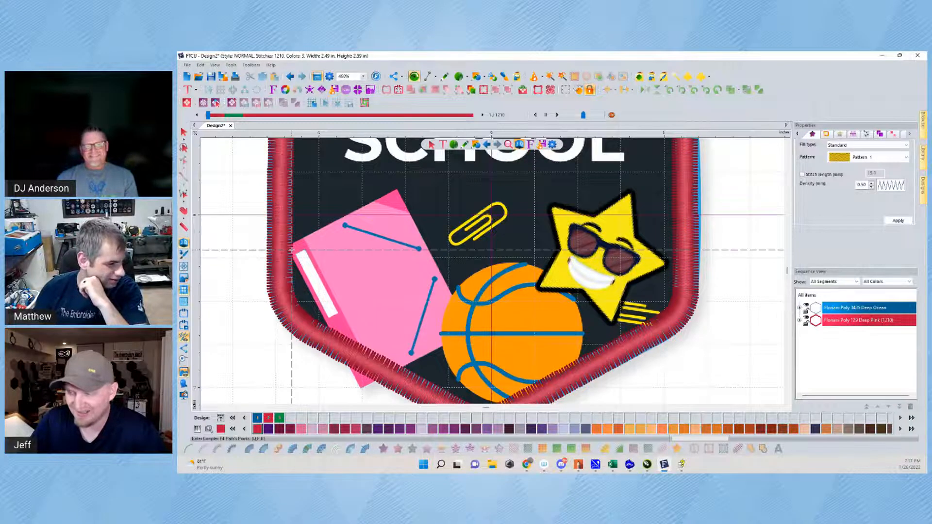
left_click(287, 247)
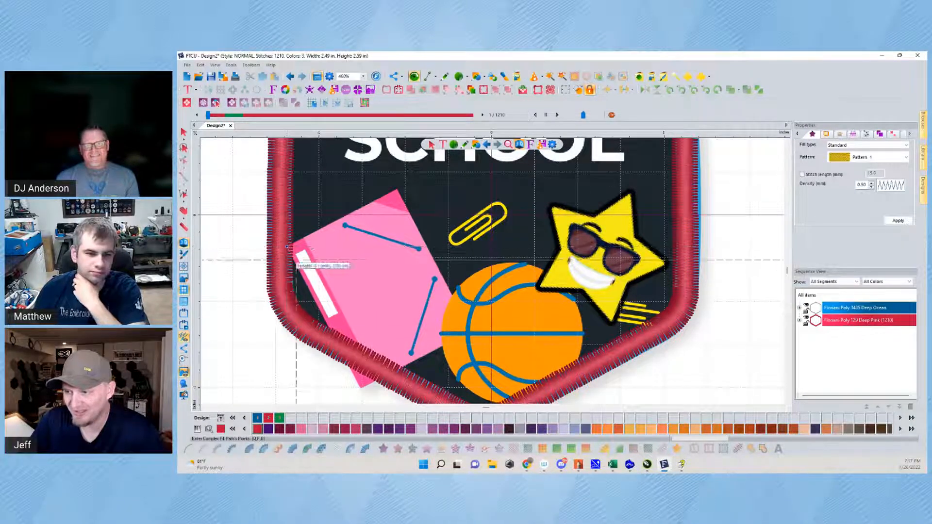
left_click(359, 387)
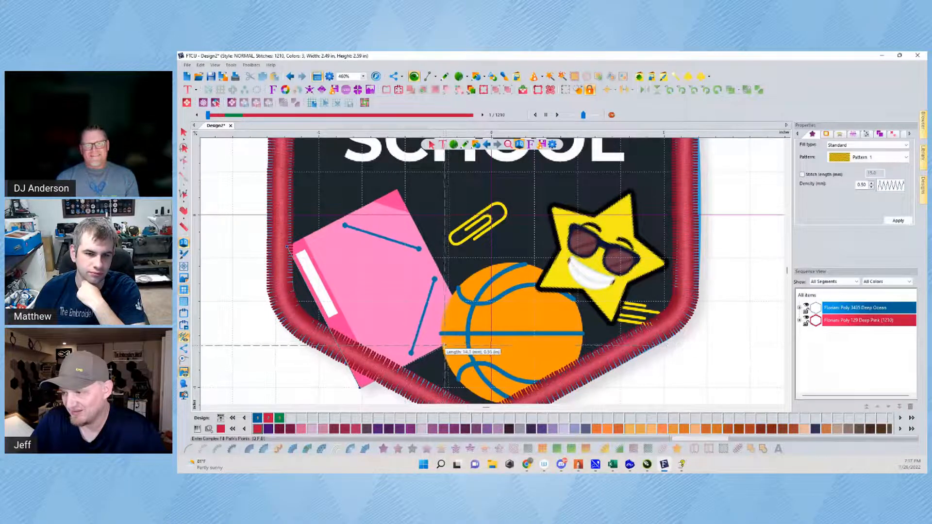
left_click(444, 344)
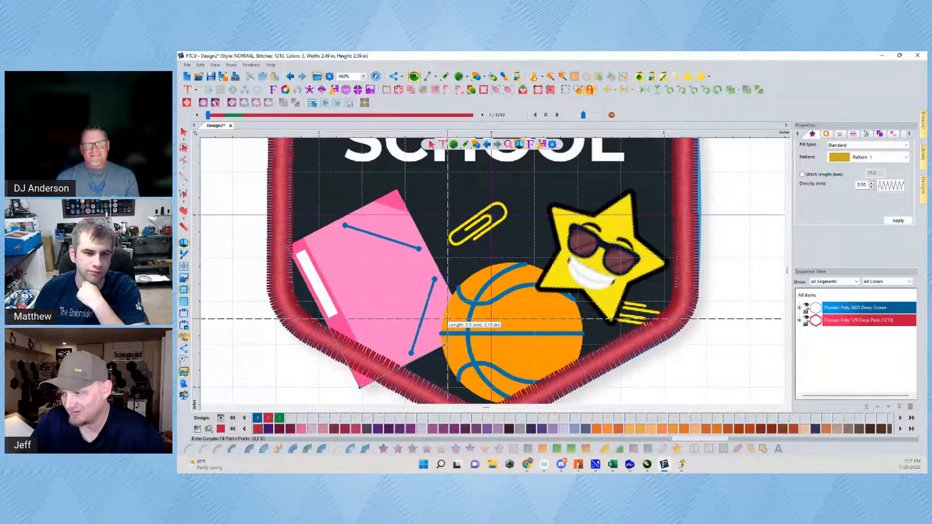
left_click(447, 319)
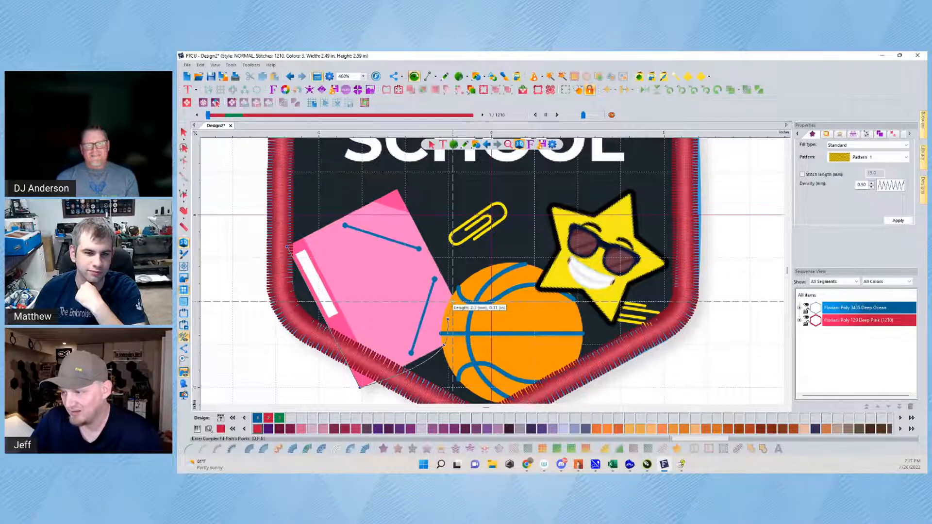
key("BackSpace")
key("BackSpace")
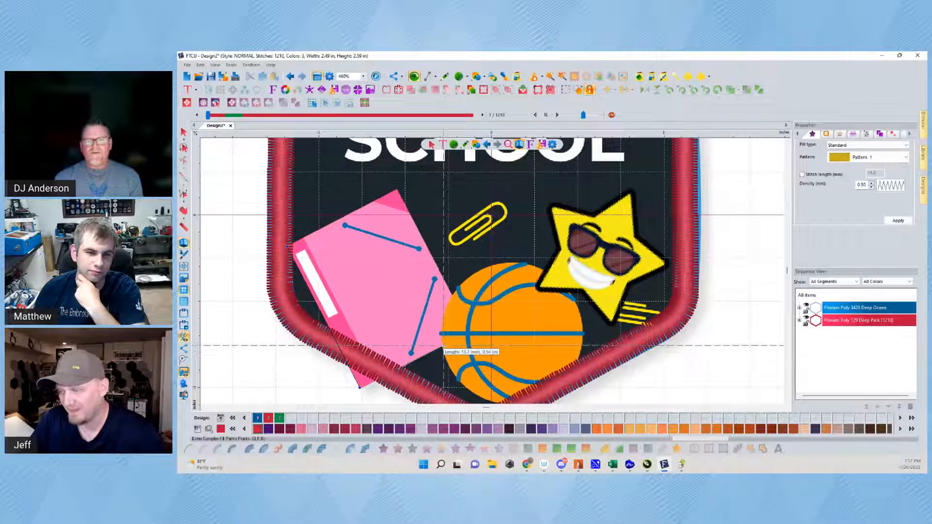
left_click(443, 345)
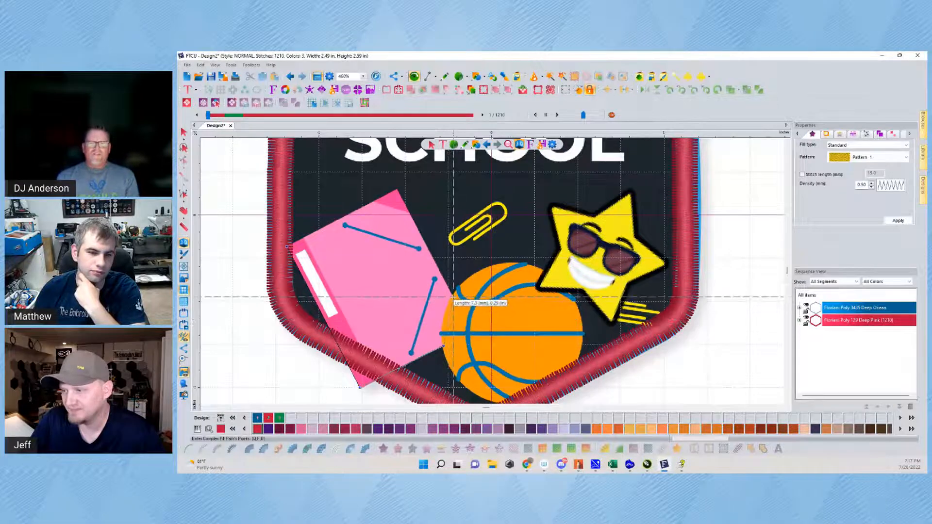
left_click(453, 297)
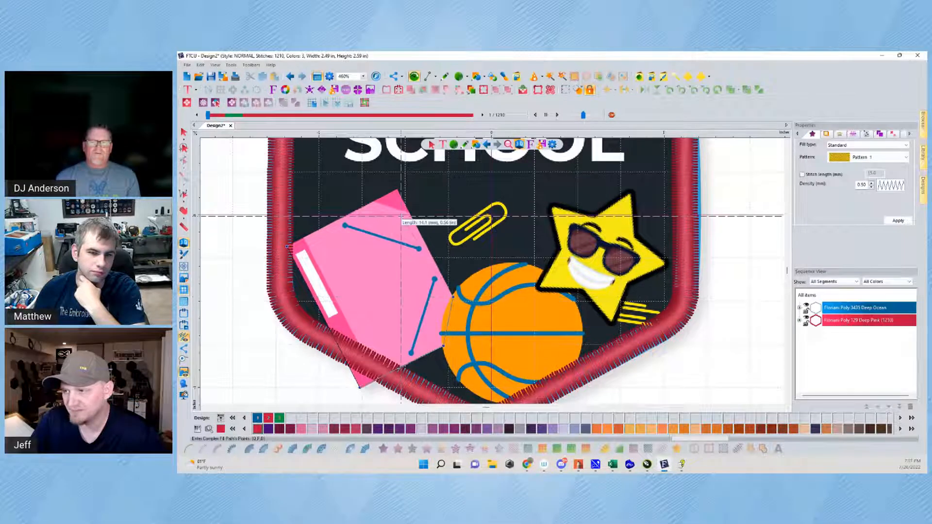
left_click(397, 190)
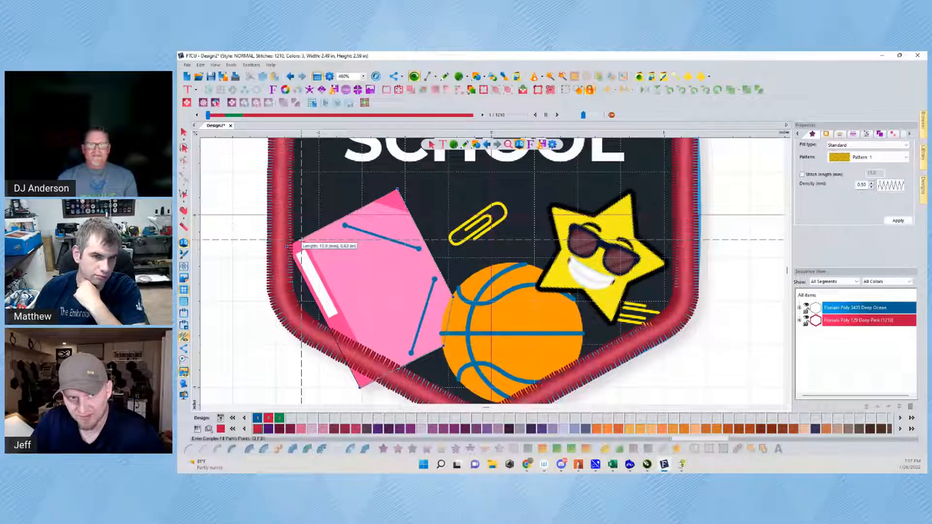
Close the folder outline, draw a slightly sloped inclination line across it and set the fill's entry and exit points at its corners
key("Return")
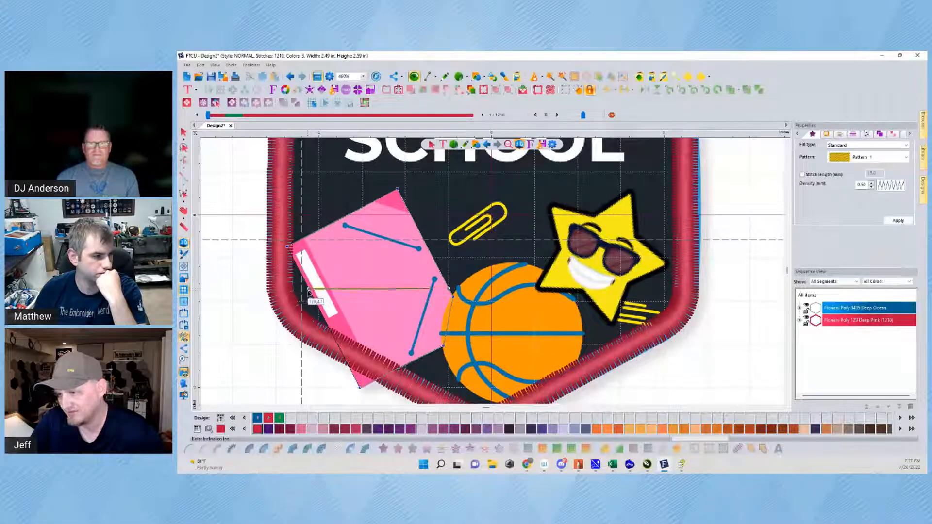
left_click(309, 294)
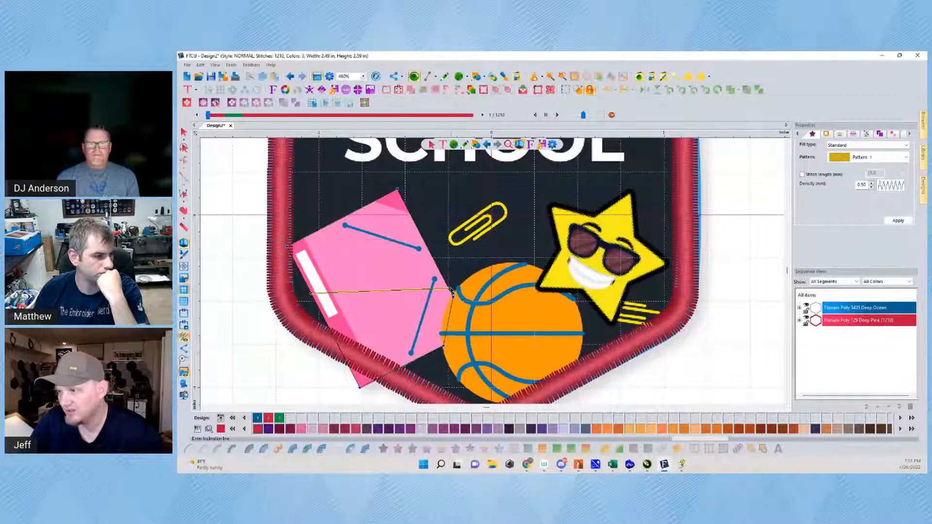
left_click(449, 263)
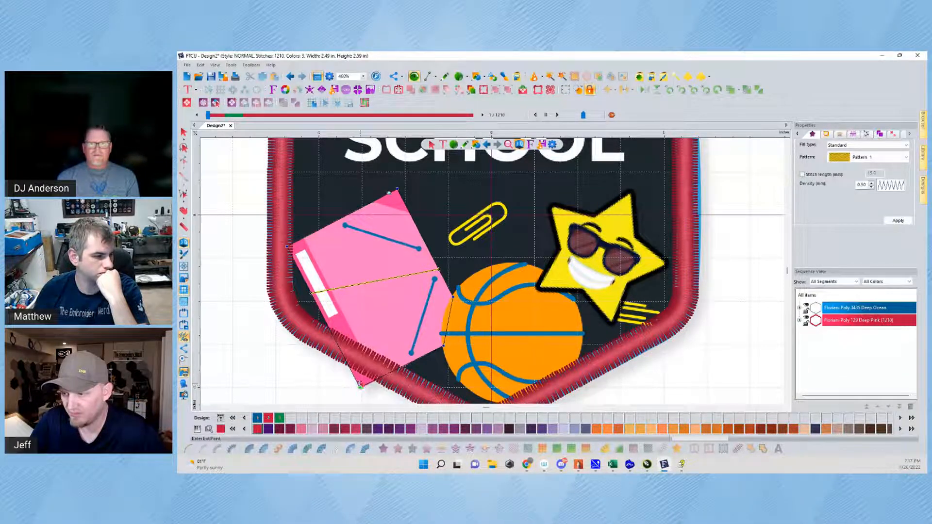
left_click(396, 189)
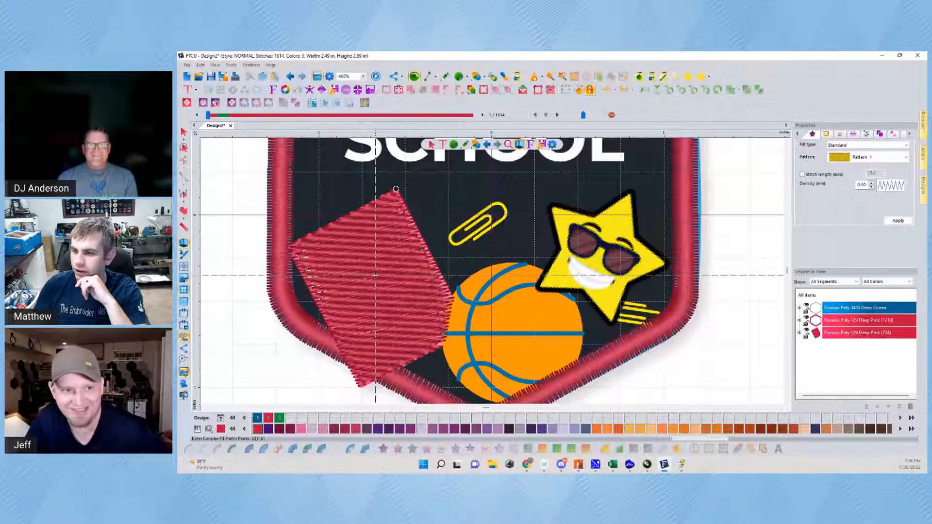
Switch off the 3D stitch view and measure the width of the pink folder's darker spine strip
left_click(519, 144)
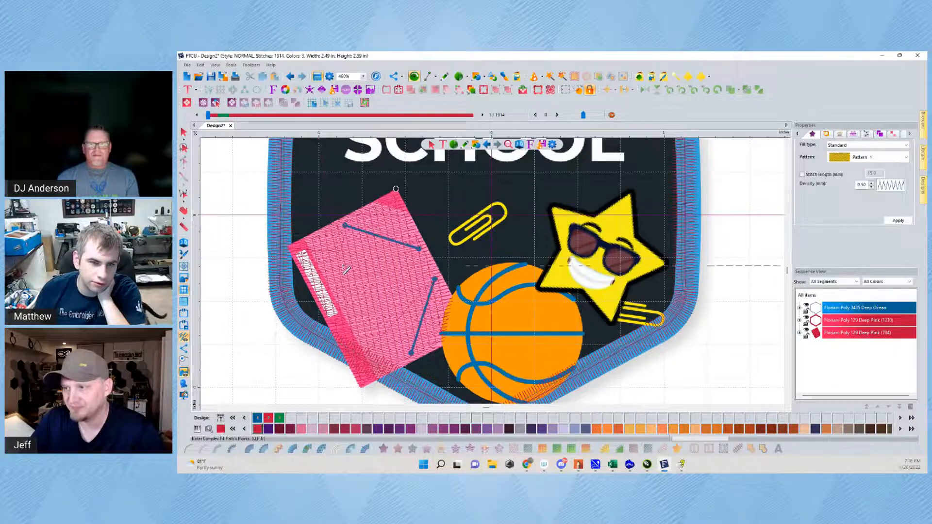
key("Escape")
left_click_drag(328, 282, 307, 288)
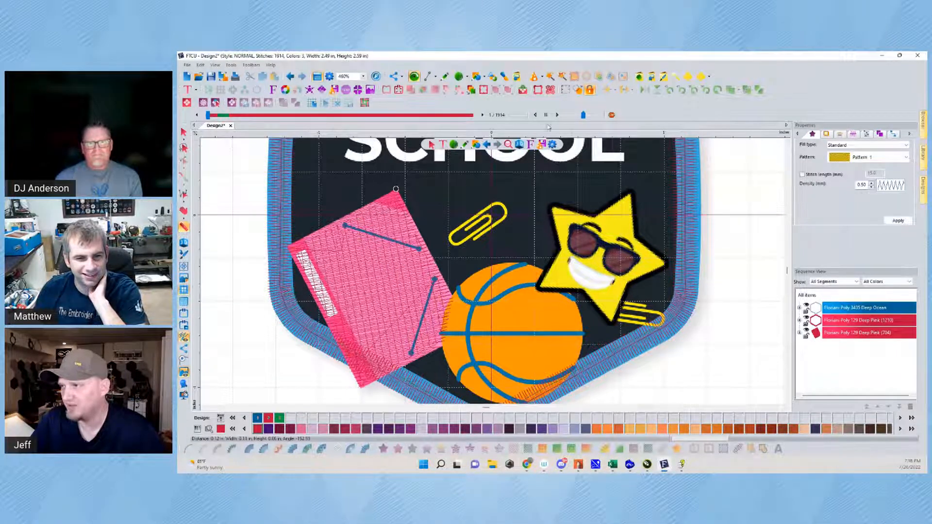
Change the ruler units to metric and measure the width of the folder's spine strip again
right_click(342, 140)
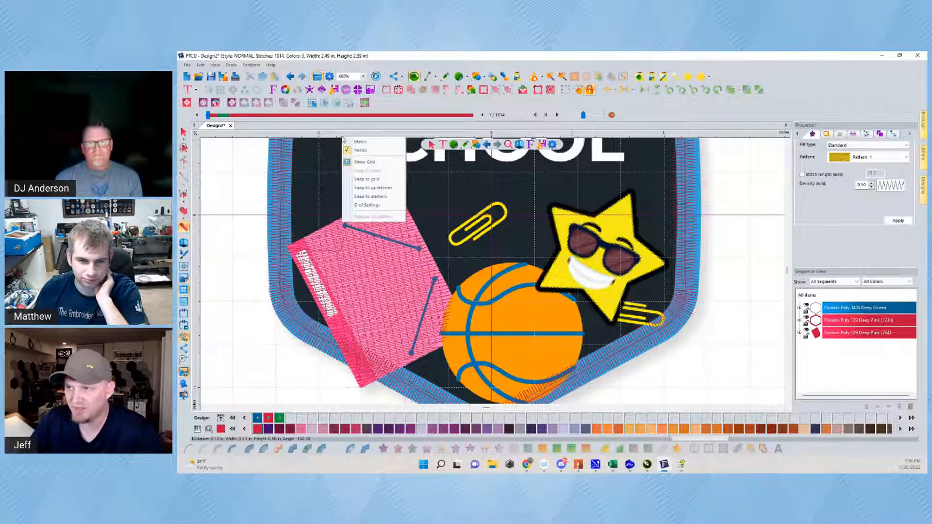
left_click(355, 152)
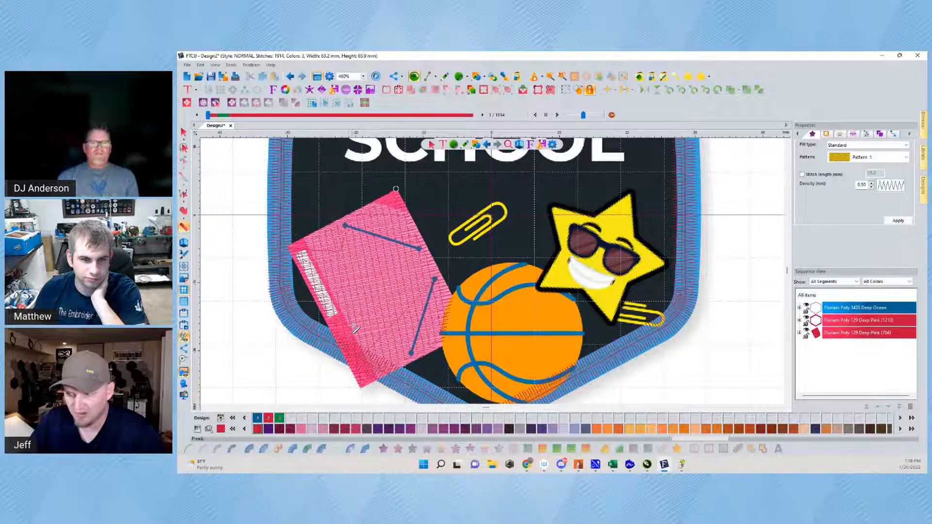
left_click_drag(351, 330, 335, 338)
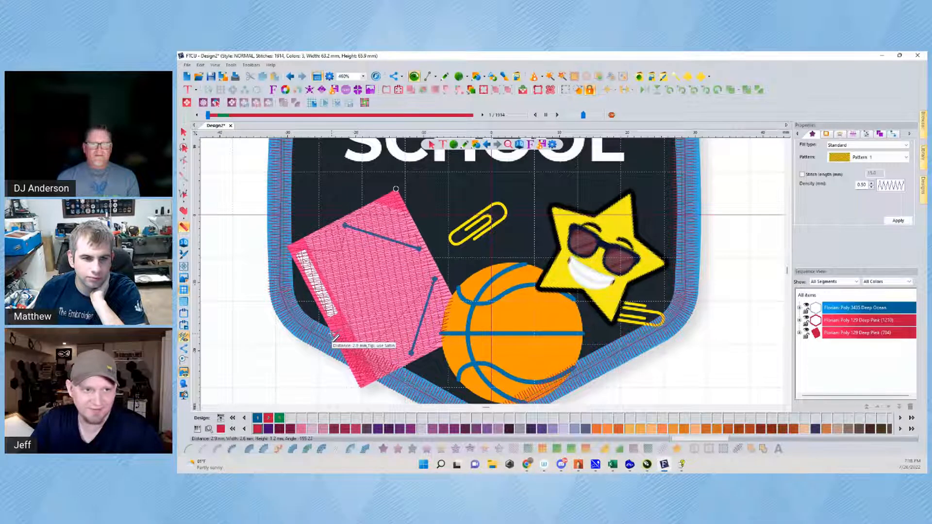
left_click(345, 331)
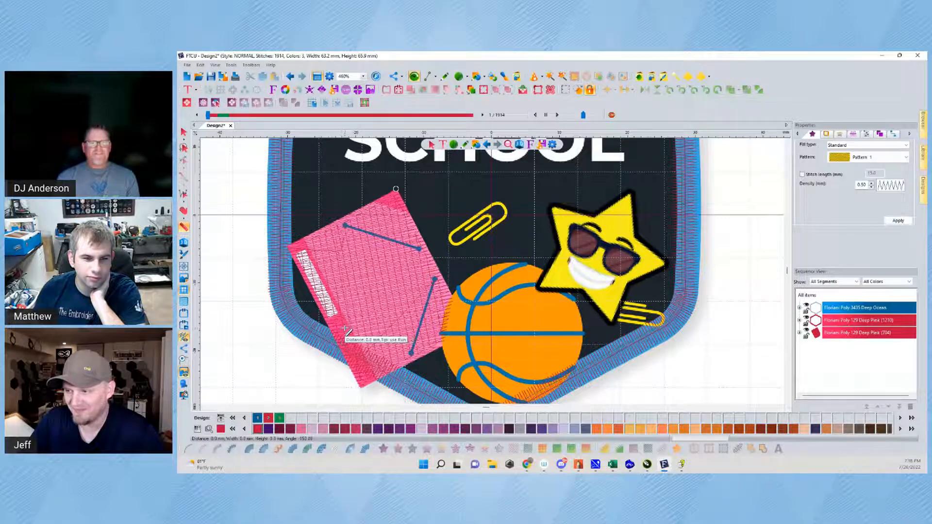
left_click_drag(346, 331, 335, 339)
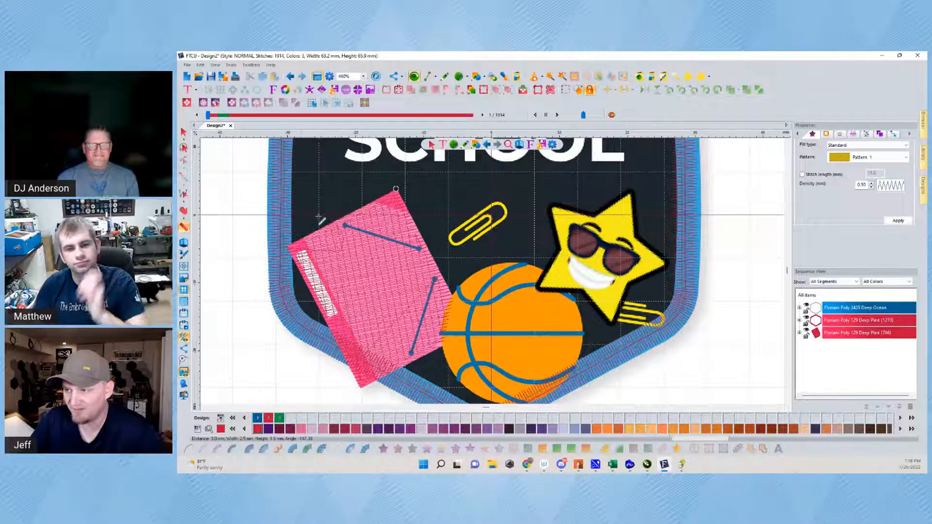
Digitize the folder's darker spine strip with a Classic Satin stitch running the full length of its edge
left_click(443, 156)
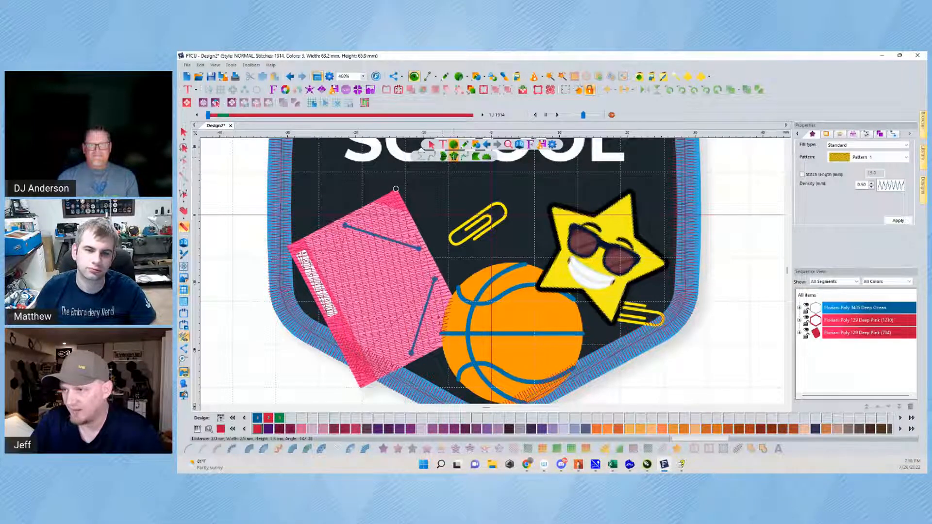
left_click(303, 238)
left_click(288, 245)
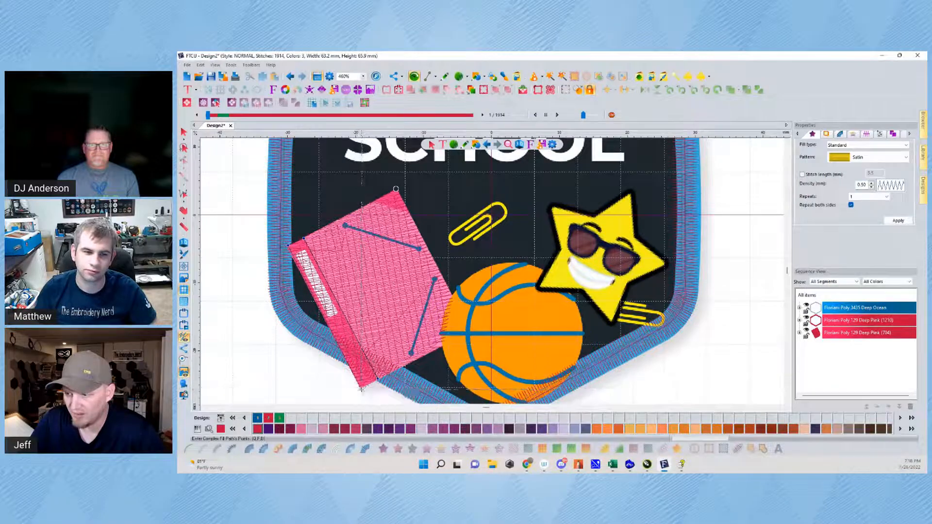
left_click(361, 388)
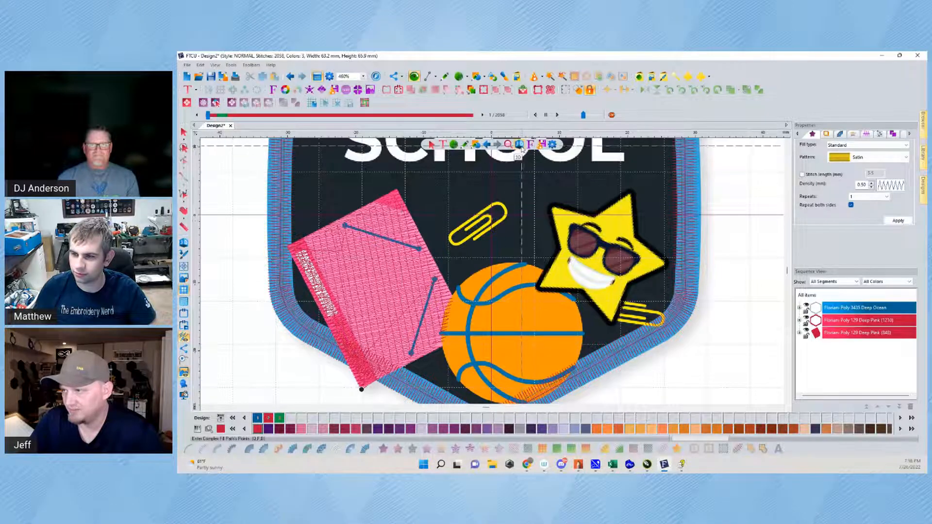
Turn the 3D stitch view back on and recolor the spine's satin to Floriani Poly 603 Plum Pewter
left_click(519, 145)
left_click(184, 132)
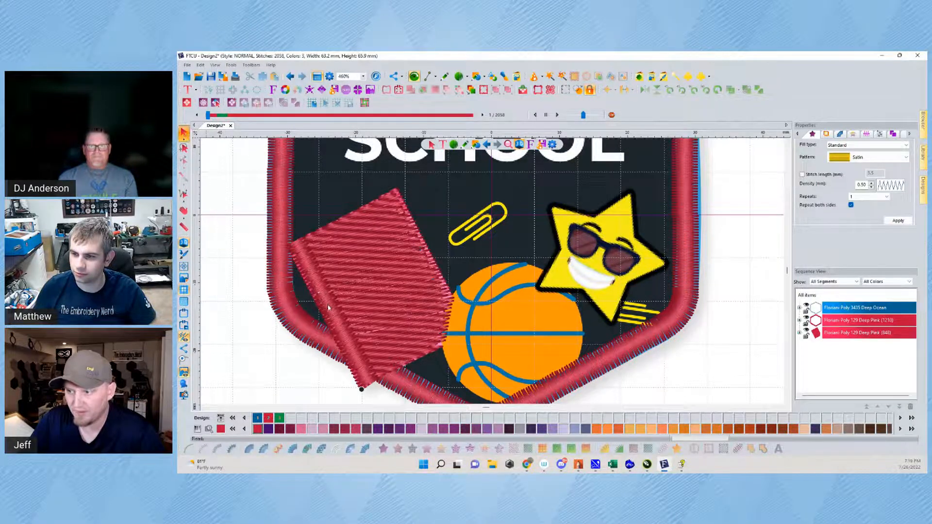
left_click(330, 307)
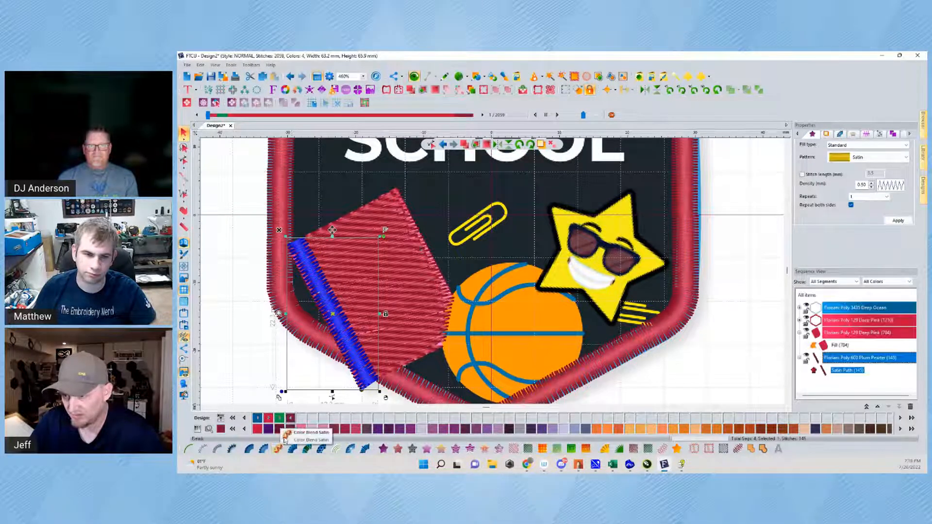
left_click(300, 427)
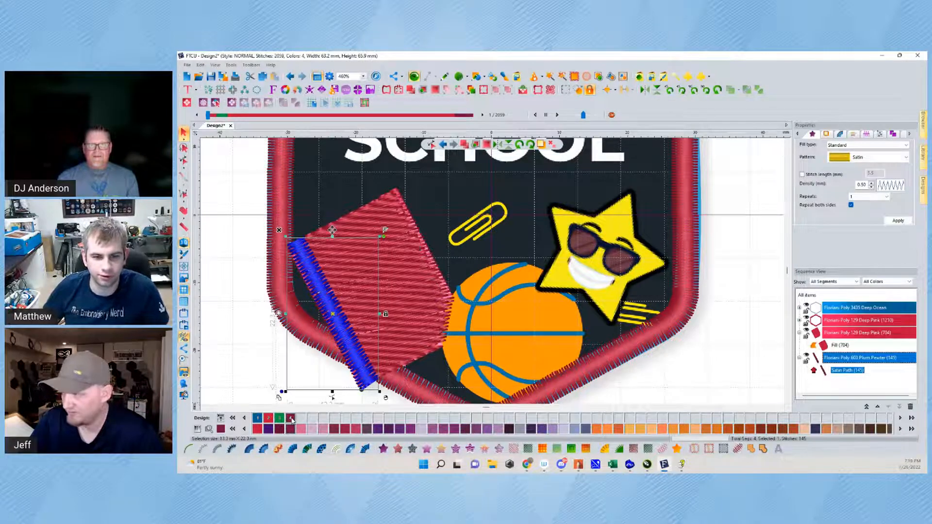
left_click(274, 357)
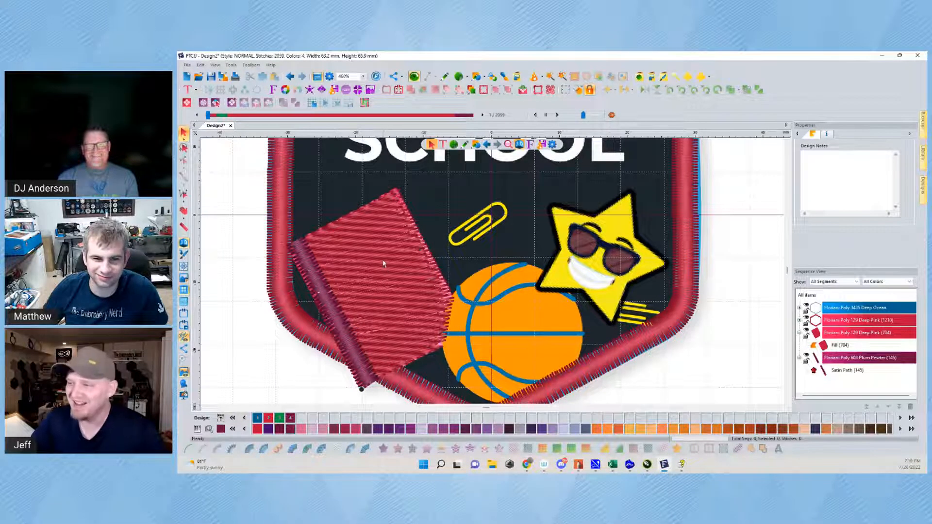
Switch off the 3D stitch view and digitize the small dark triangle at the folder's top corner with a Classic Satin stitch
left_click(518, 144)
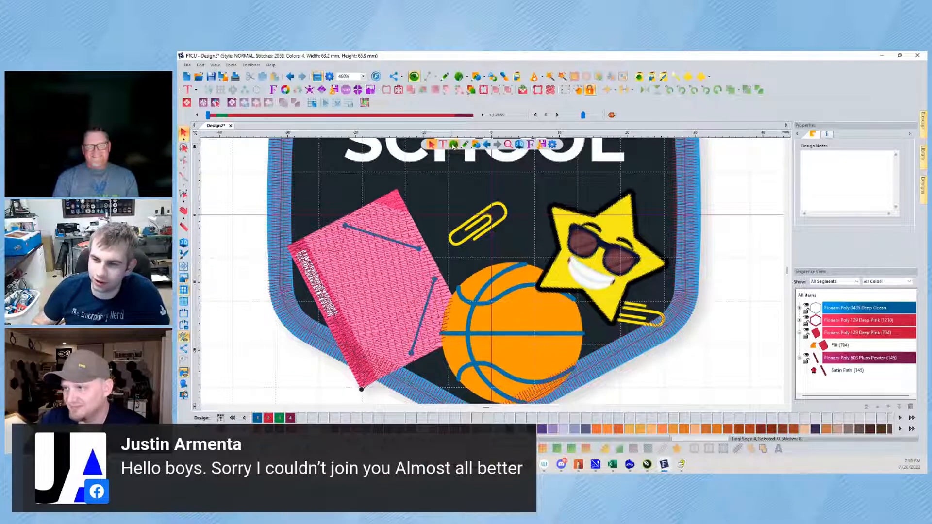
mouse_move(446, 158)
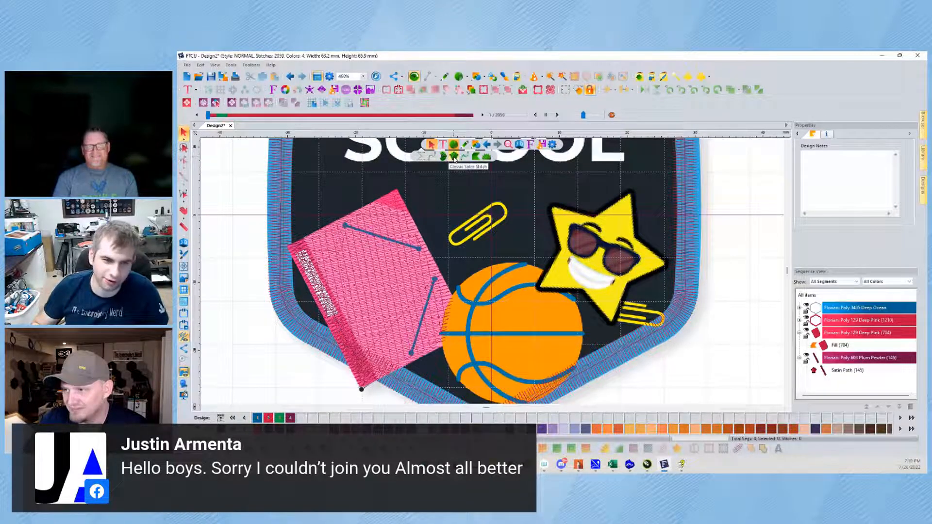
left_click(448, 157)
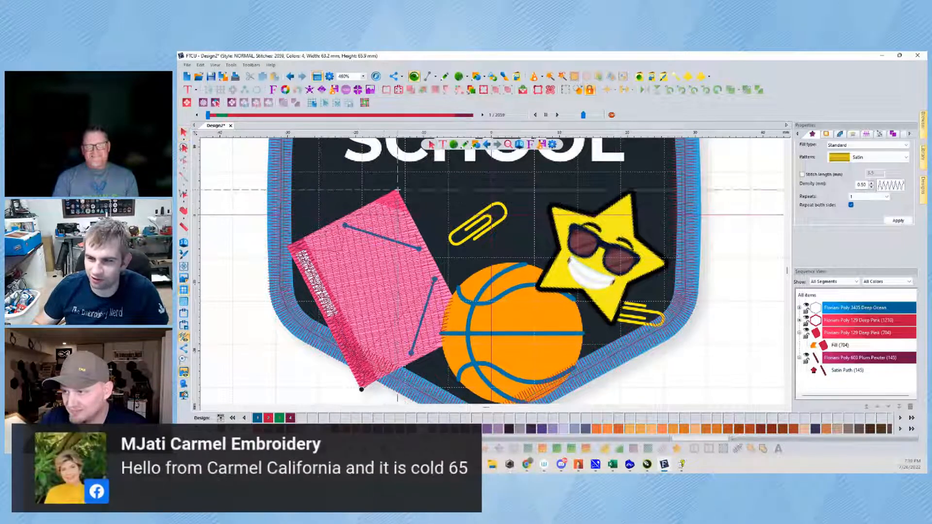
left_click(374, 200)
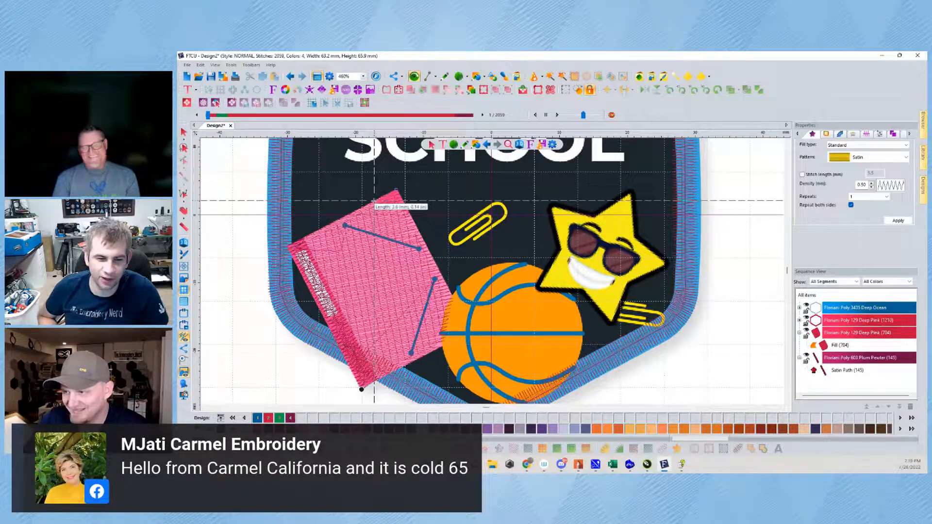
left_click(405, 212)
key("Return")
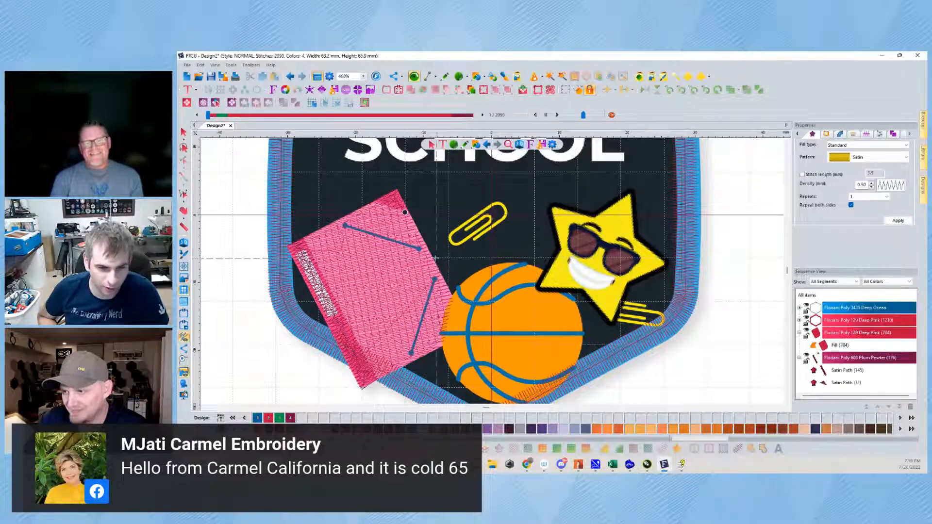
Deselect the corner triangle's satin and choose Floriani Poly 540 Cream as the active thread color
left_click(184, 132)
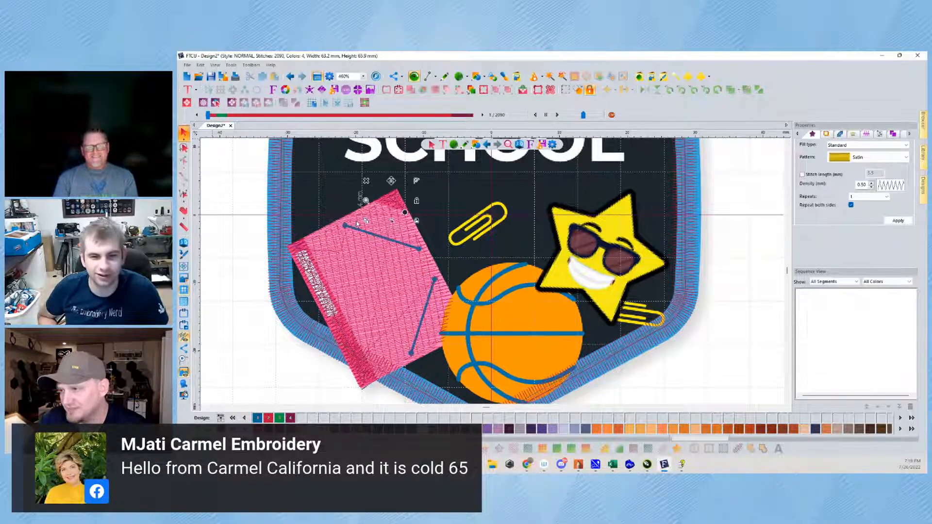
key("Escape")
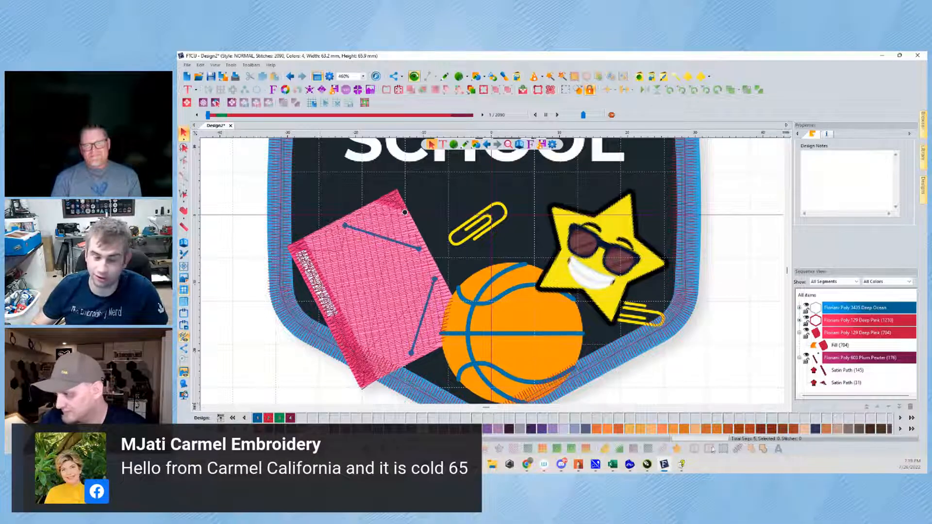
left_click(900, 429)
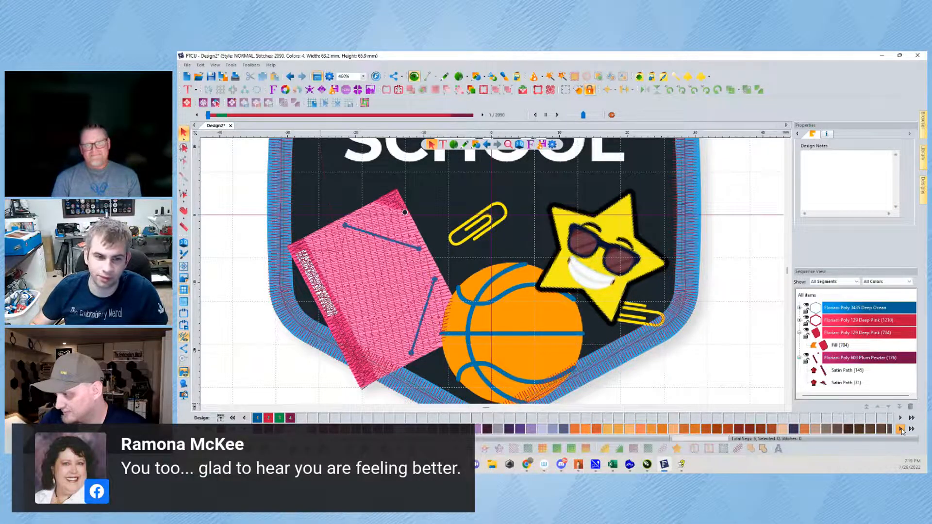
left_click(900, 429)
left_click(900, 429)
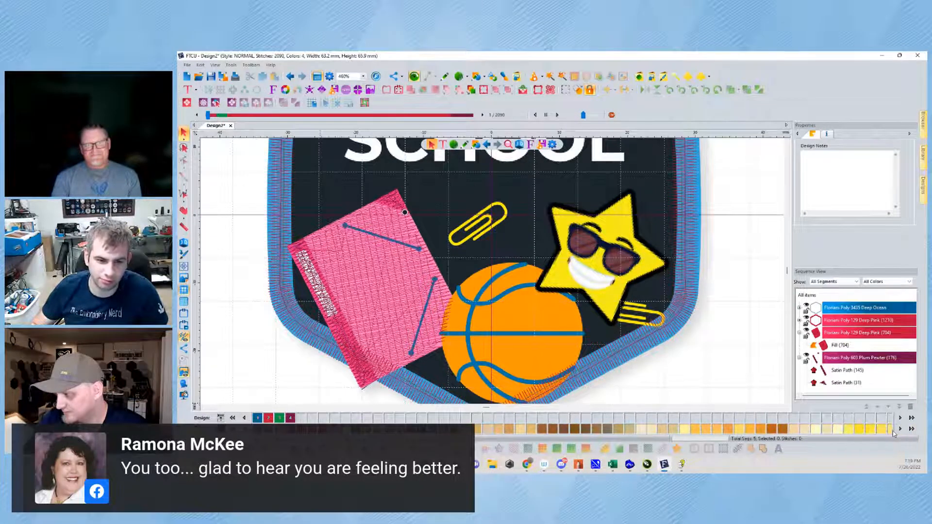
left_click(834, 429)
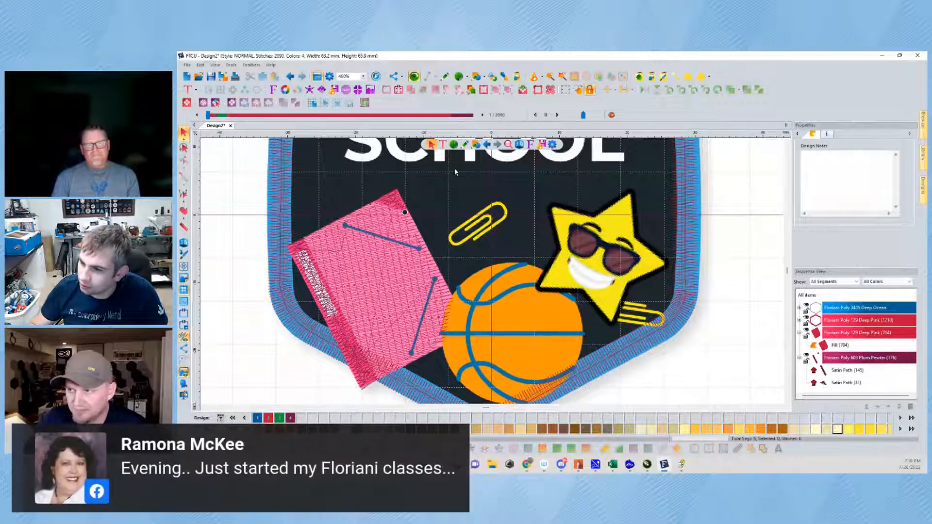
Digitize the light label strip on the folder's spine with a Classic Satin stitch, and leave it deselected
left_click(454, 145)
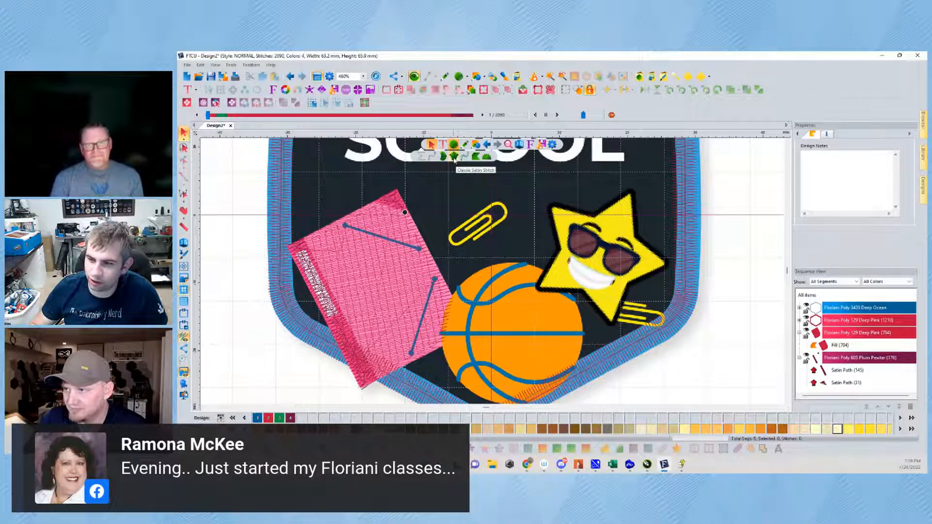
left_click(454, 155)
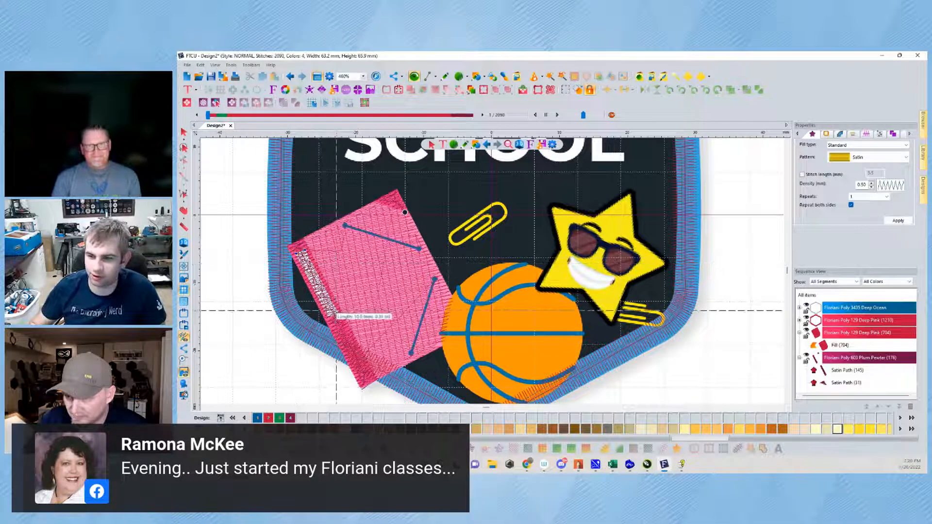
left_click(338, 313)
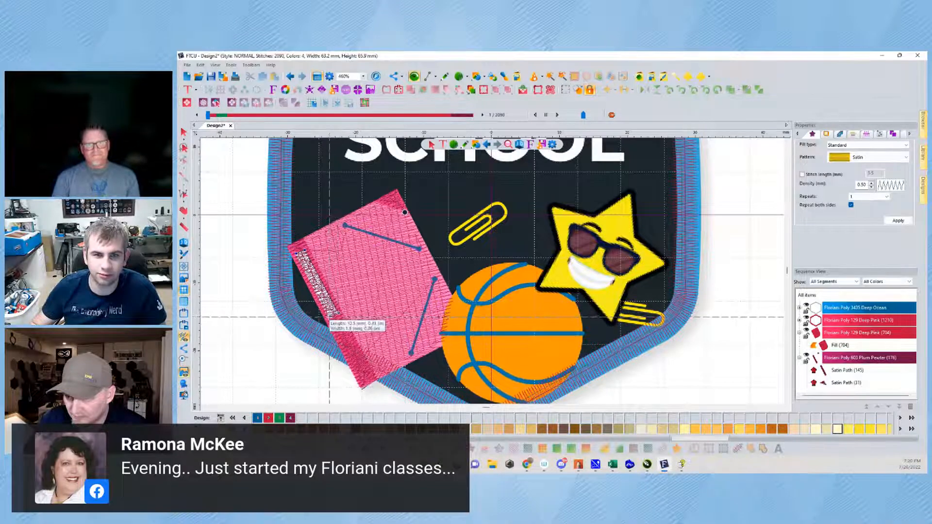
key("Return")
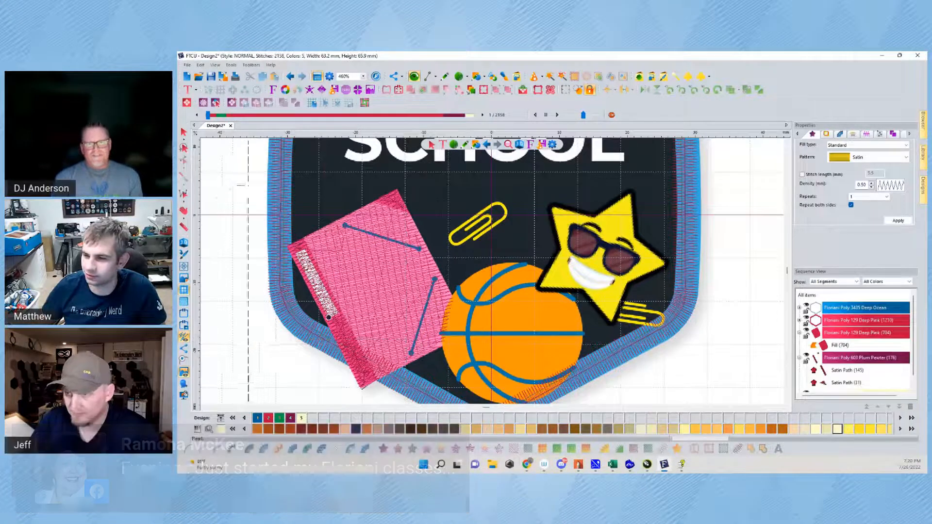
left_click(184, 132)
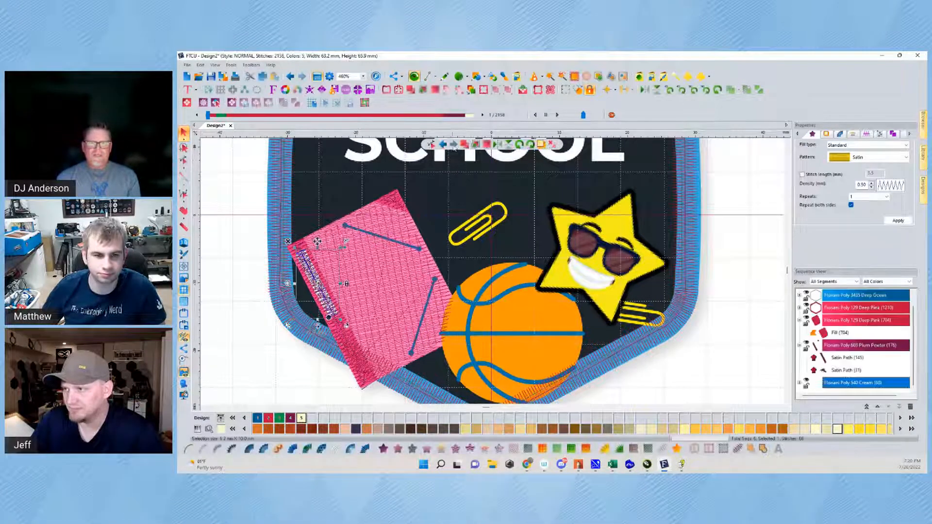
left_click(221, 176)
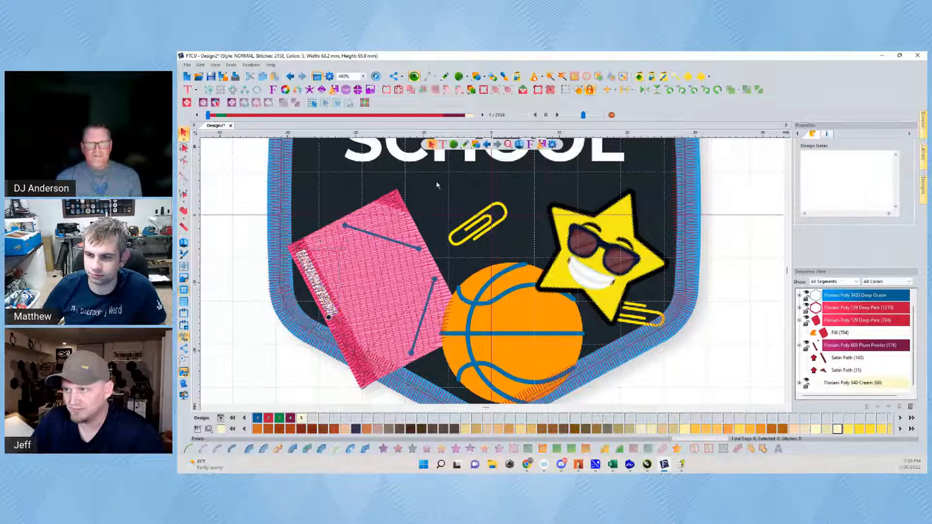
Check the cream label satin on the folder's spine in the 3D stitch view and switch that view off again
left_click(519, 144)
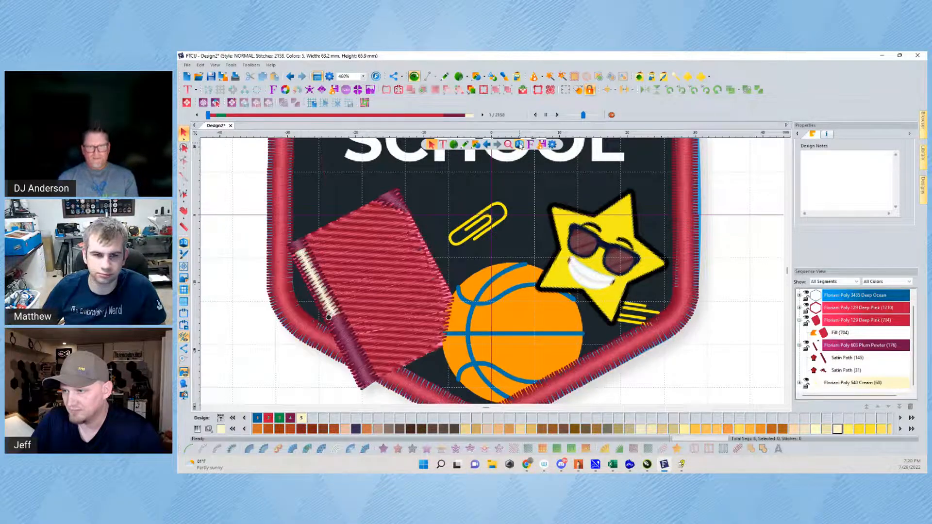
left_click(519, 145)
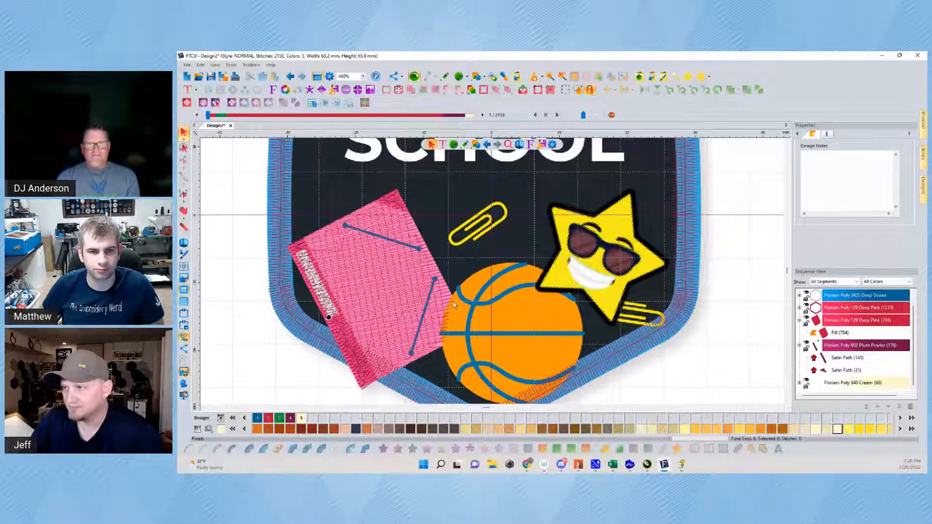
scroll(454, 304, "down", 3)
scroll(456, 302, "up", 3)
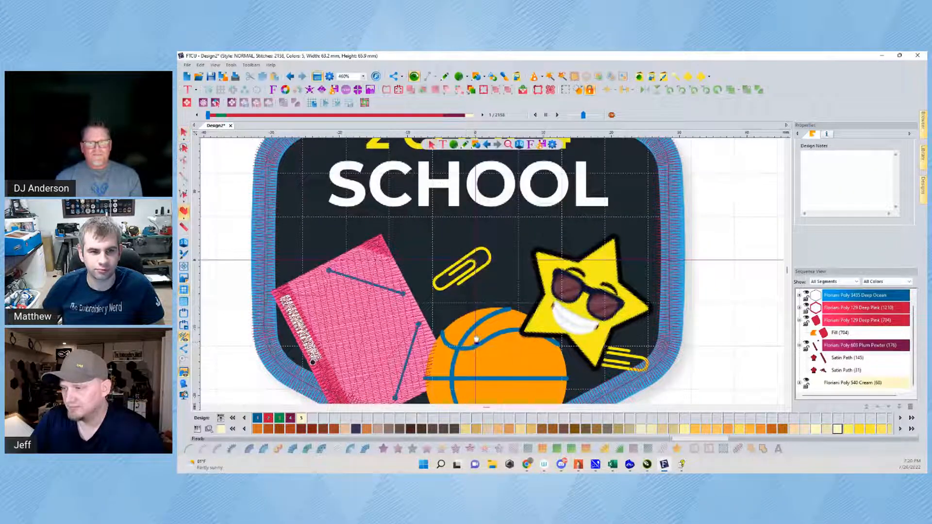
scroll(475, 339, "down", 3)
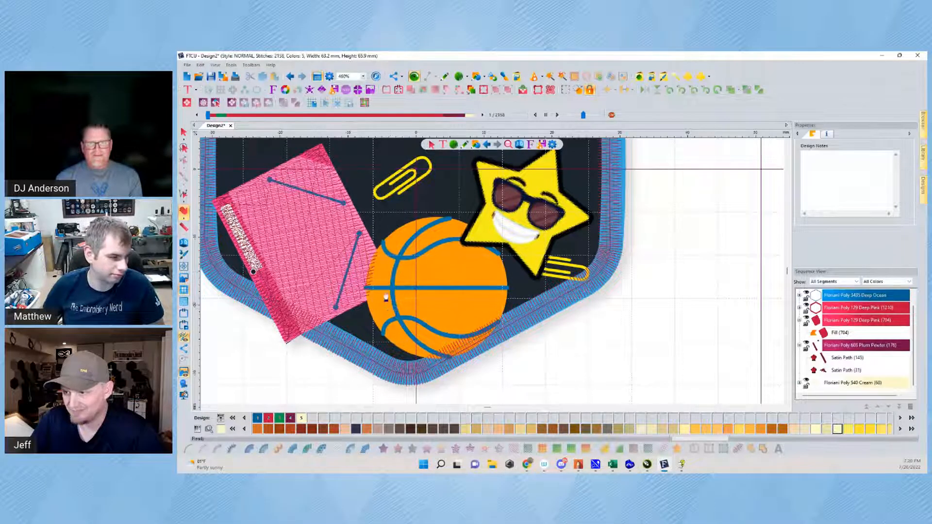
left_click(520, 144)
left_click(519, 145)
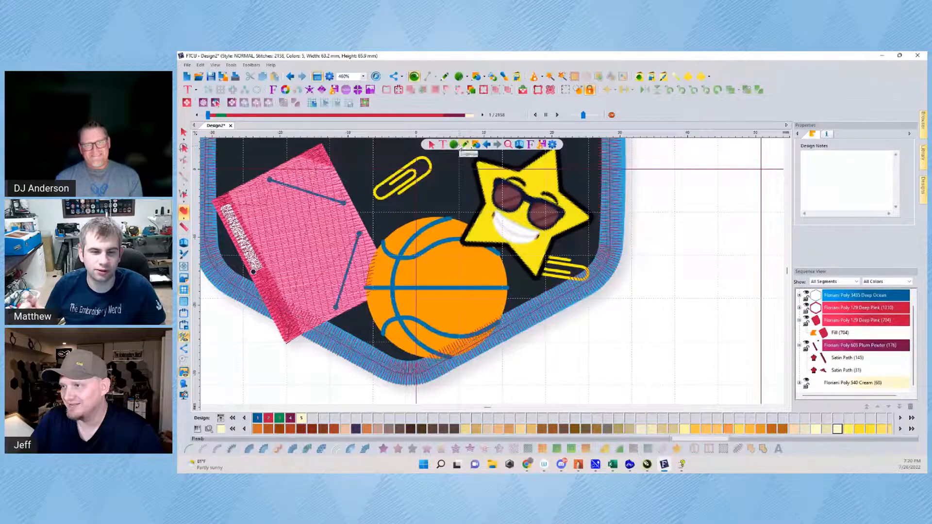
Outline the basketball as a Complex Fill, tracing around its edge and following the star's tip where they overlap
left_click(453, 144)
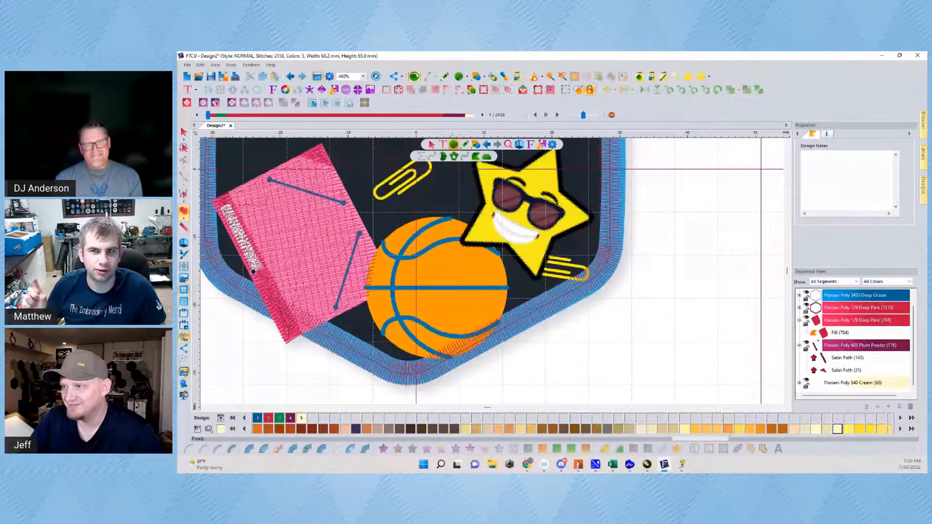
left_click(476, 157)
left_click(418, 219)
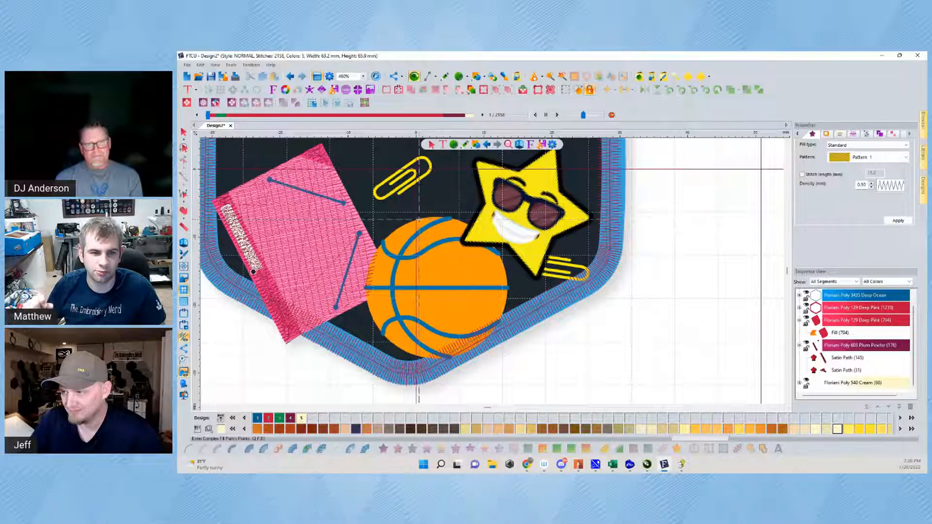
left_click(381, 243)
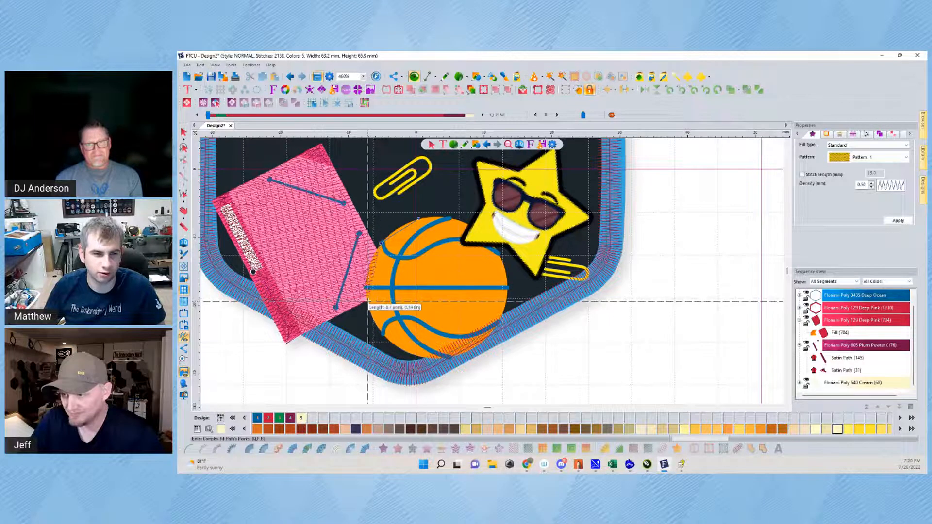
left_click(366, 300)
left_click(404, 349)
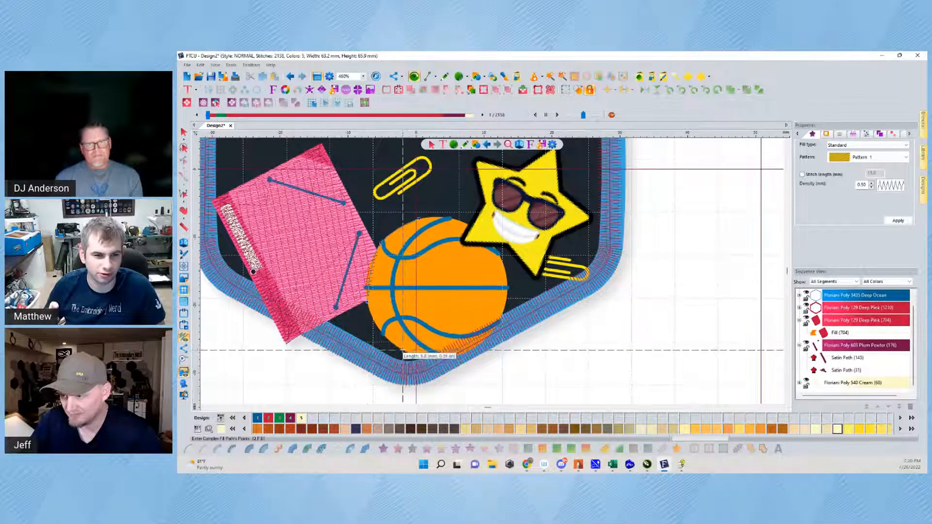
left_click(464, 352)
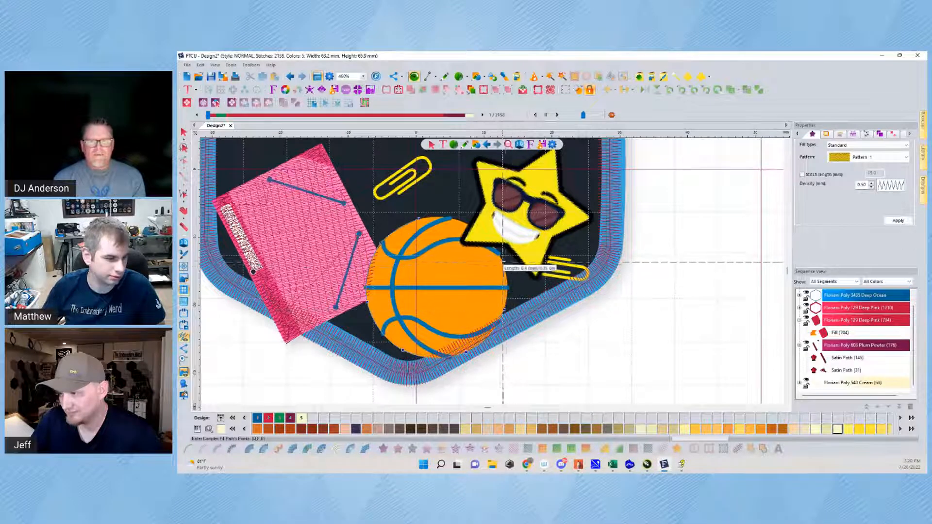
left_click(501, 256)
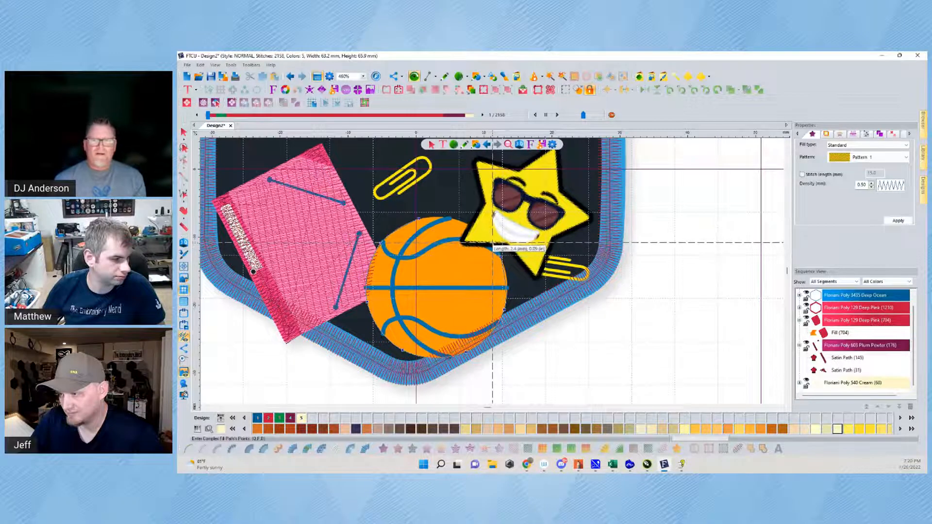
left_click(491, 241)
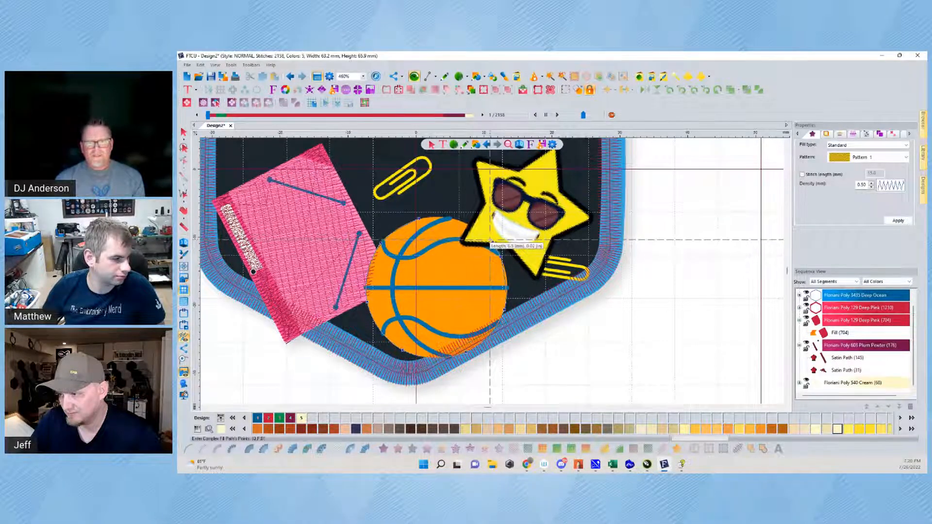
left_click(472, 238)
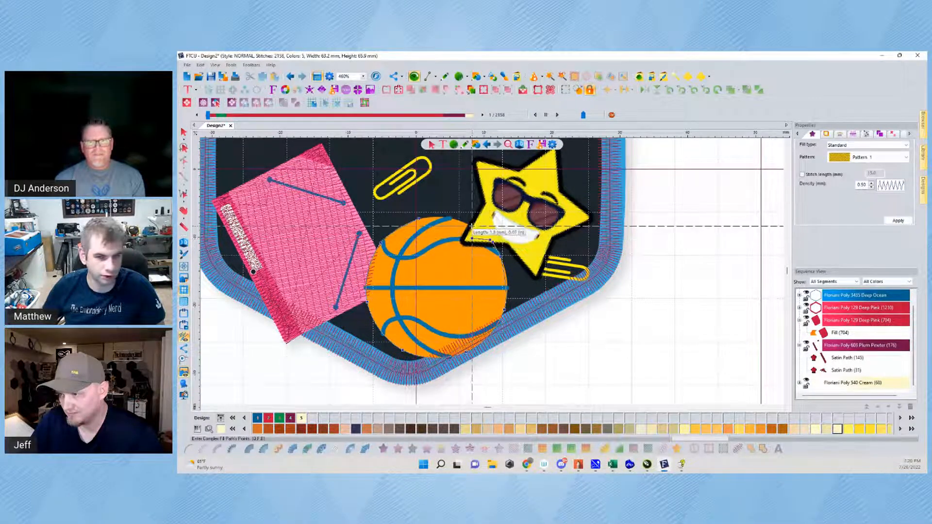
left_click(472, 226)
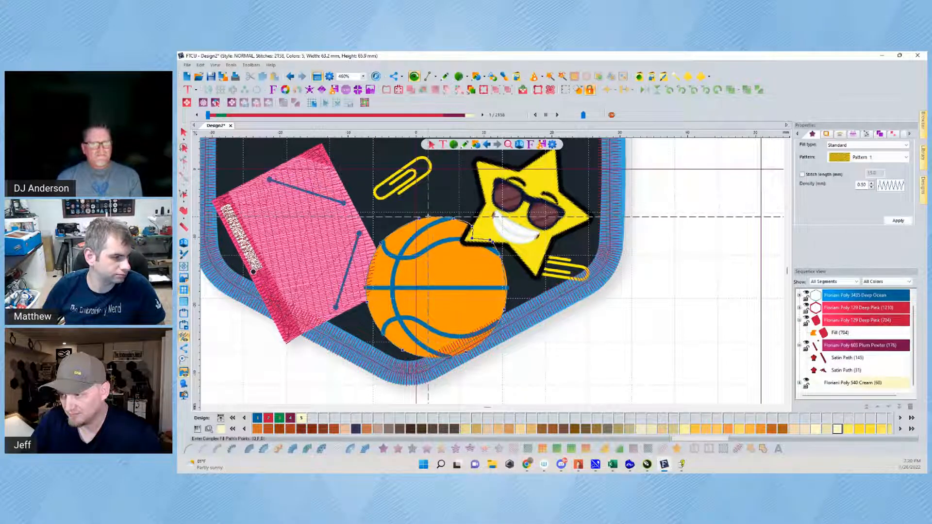
key("Return")
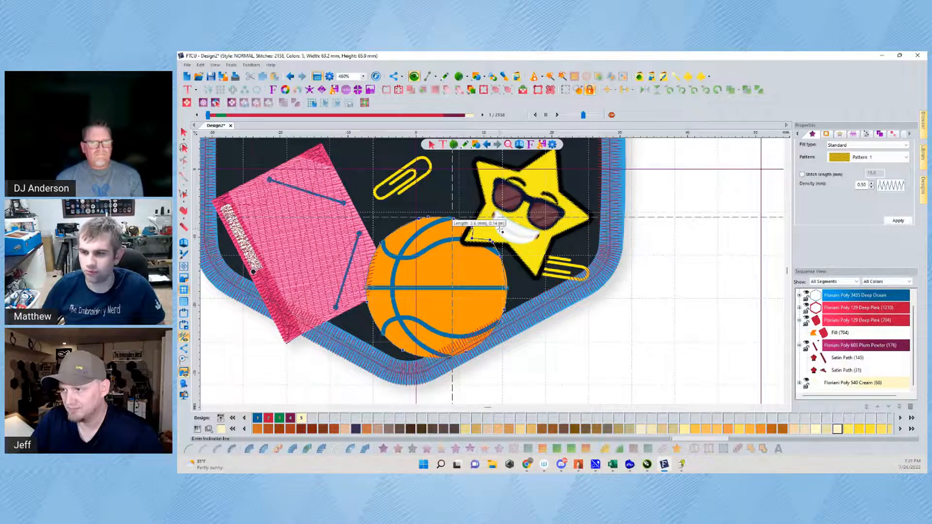
Set the basketball fill's inclination line, entry point and exit point, and turn on the 3D stitch view
left_click(466, 242)
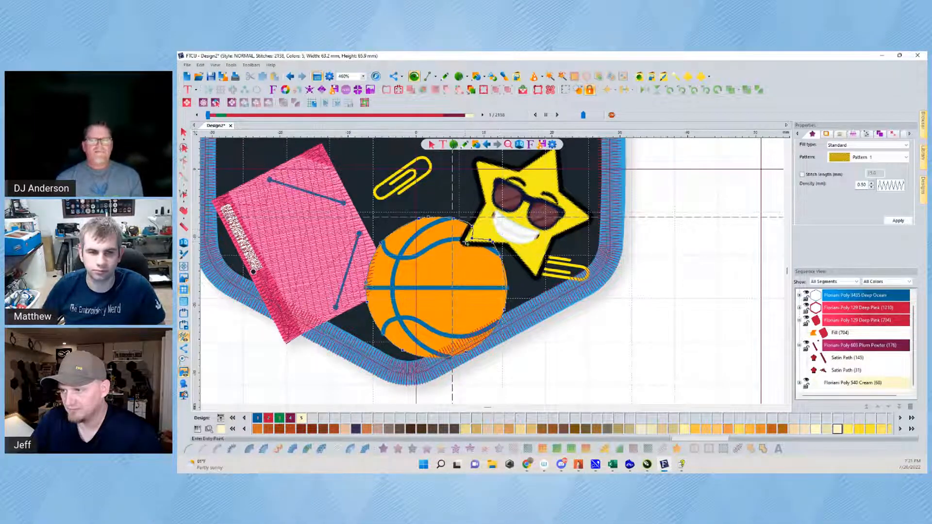
left_click(393, 343)
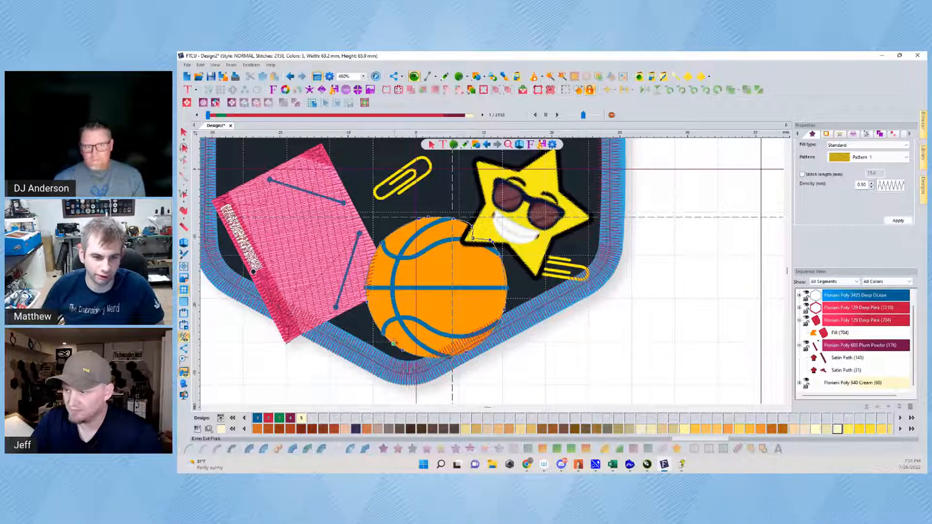
left_click(469, 222)
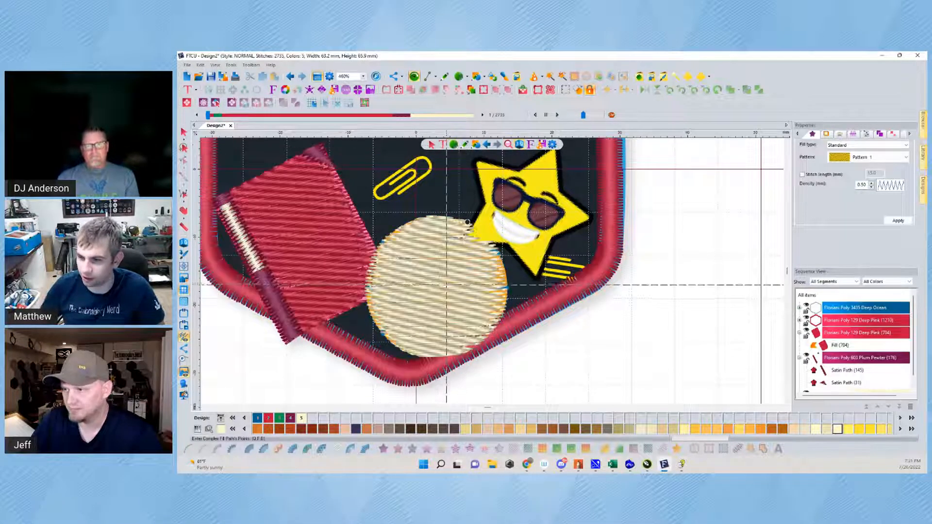
left_click(519, 144)
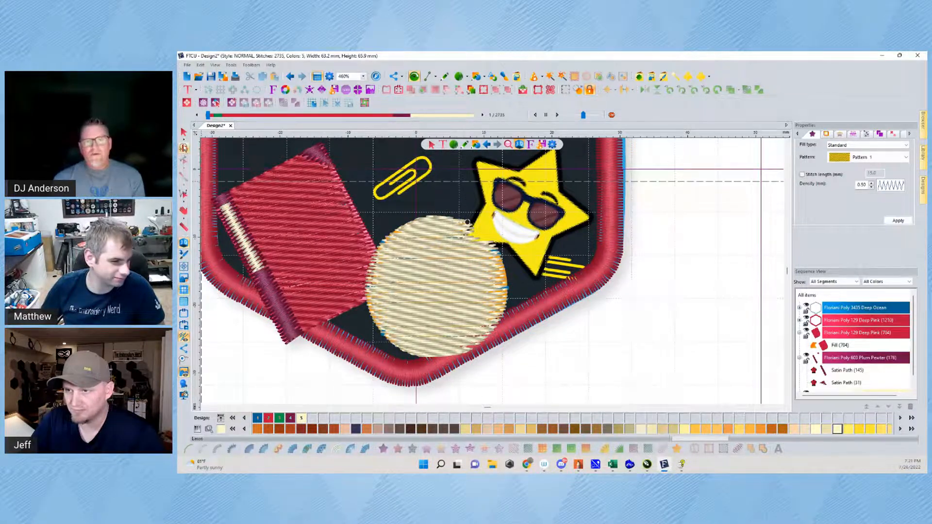
Edit the basketball fill's inclination line so the stitches slope diagonally downward to the lower-right edge of the ball
left_click(184, 147)
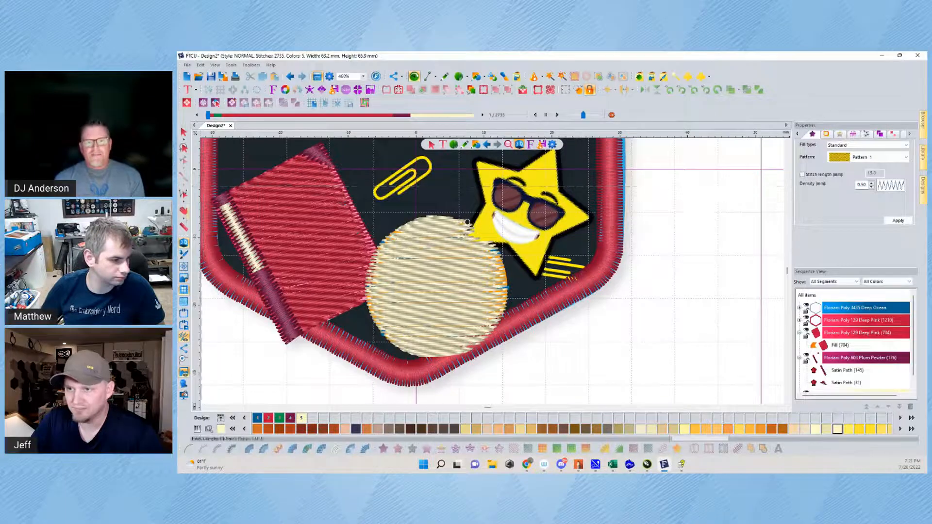
left_click(183, 132)
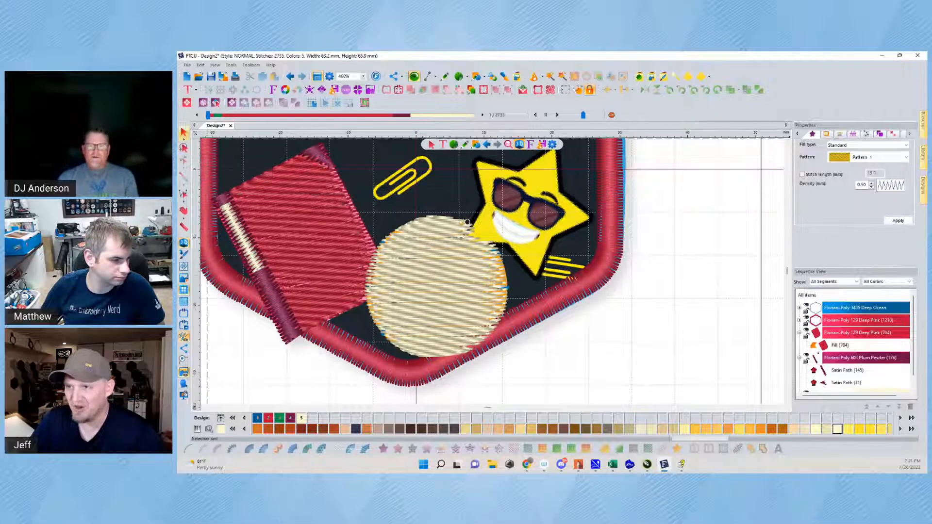
left_click(450, 307)
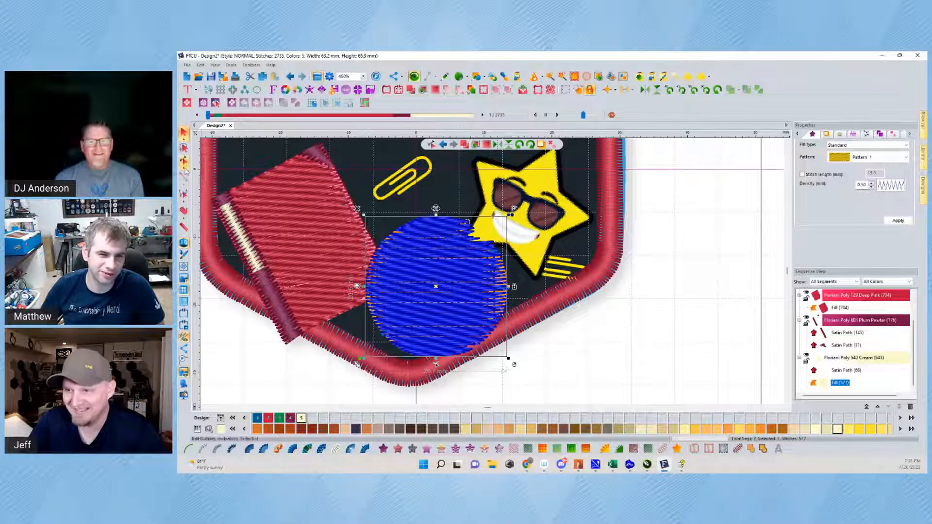
left_click(183, 161)
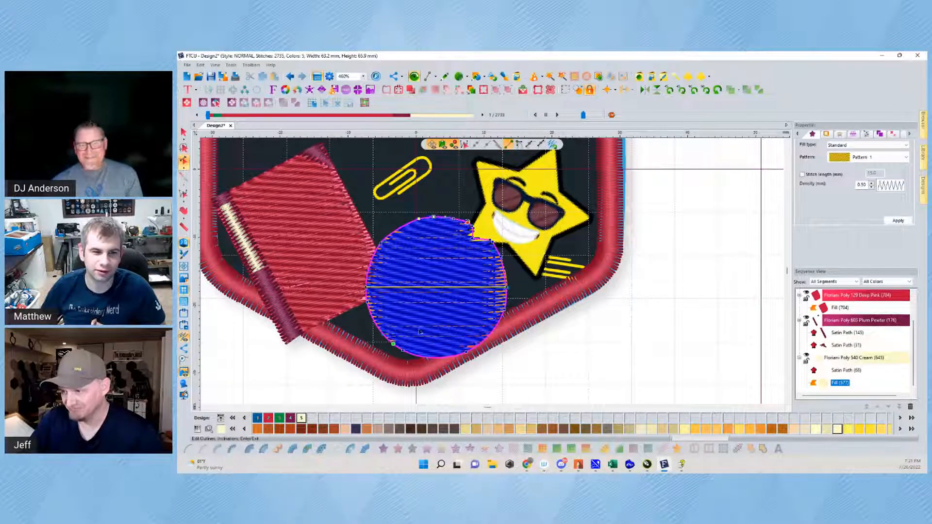
left_click_drag(508, 293, 510, 328)
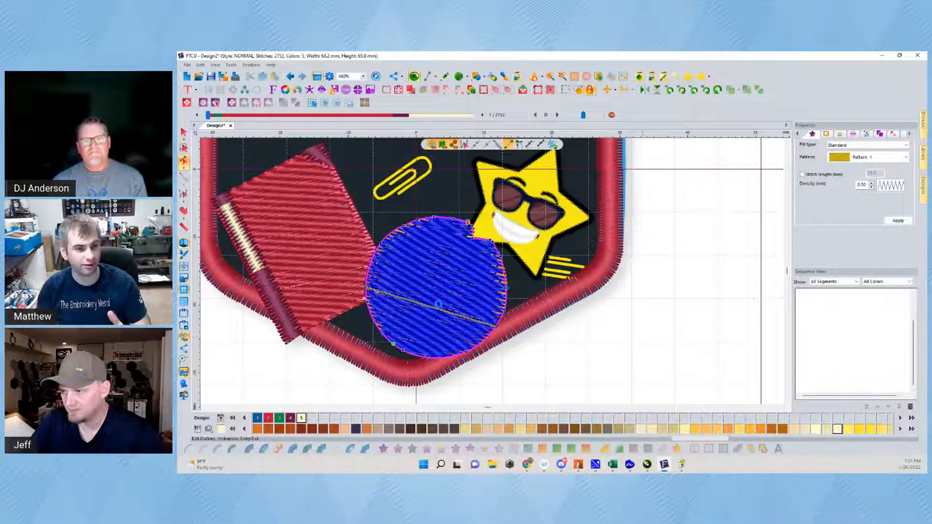
Recolour the basketball fill with the orange Floriani Poly 562 Walnut Taffy thread and switch the 3D stitch view off
key("Escape")
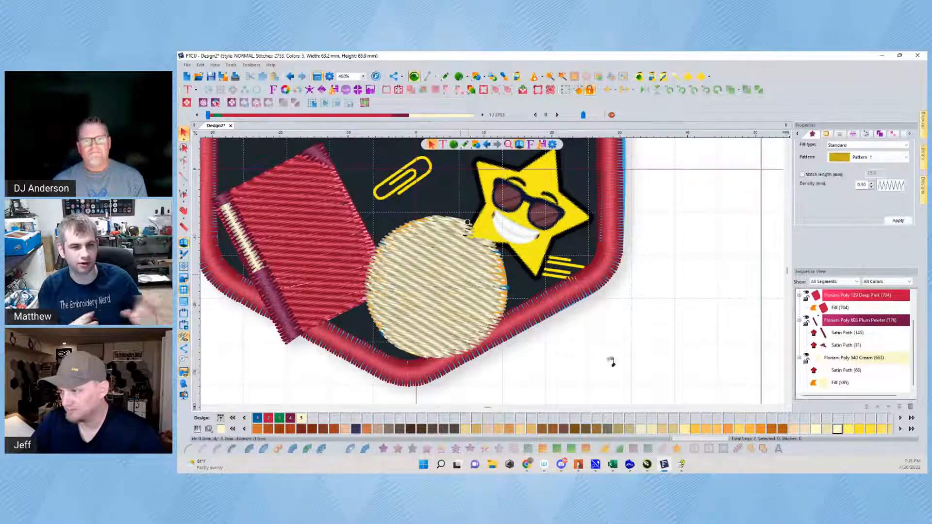
left_click(507, 356)
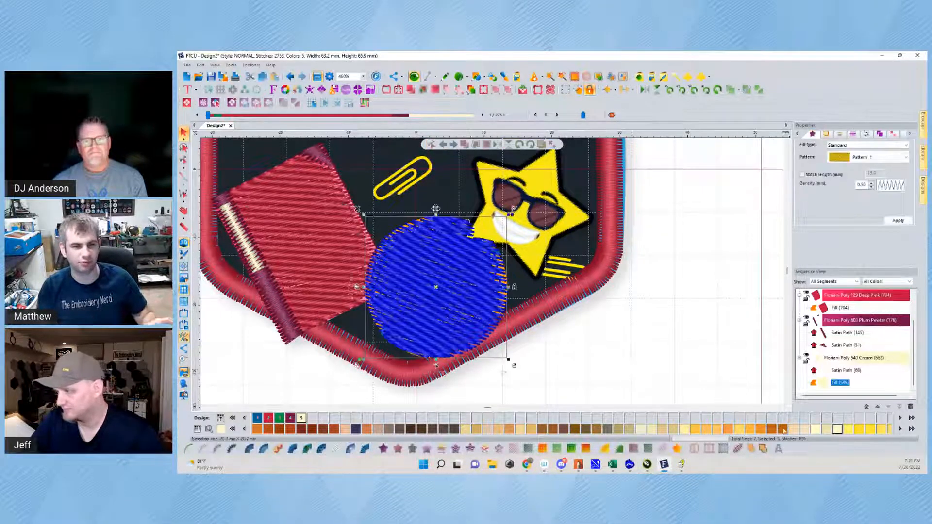
left_click(758, 429)
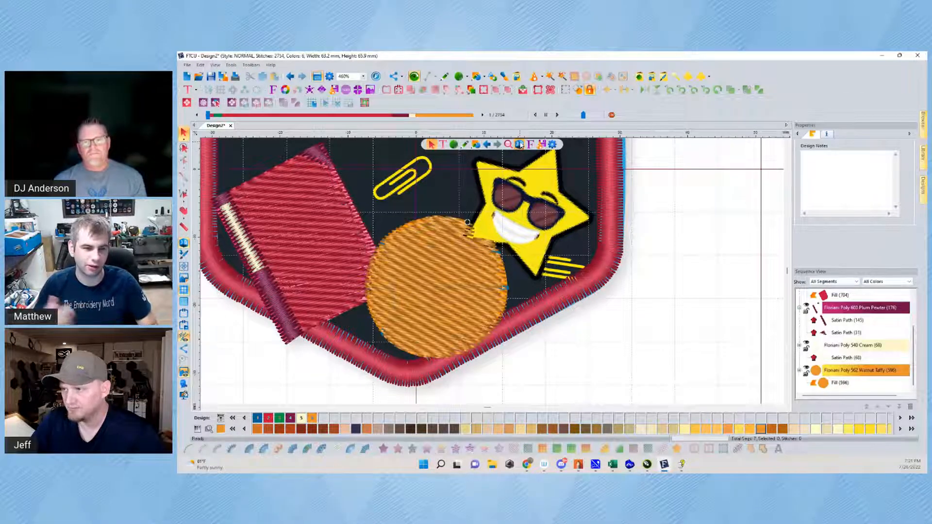
left_click(519, 144)
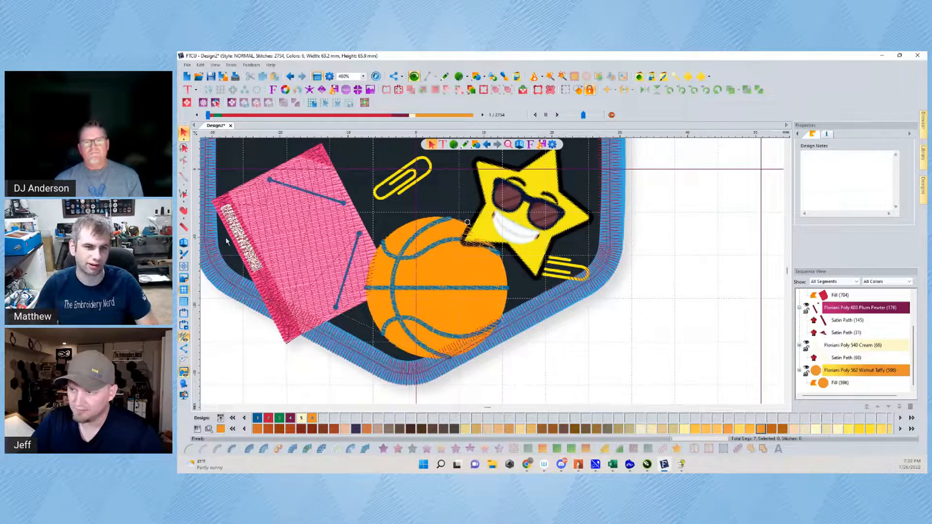
Draw two separate straight run-stitch paths over the folder's two blue lines, keeping the single run type
scroll(418, 273, "down", 5)
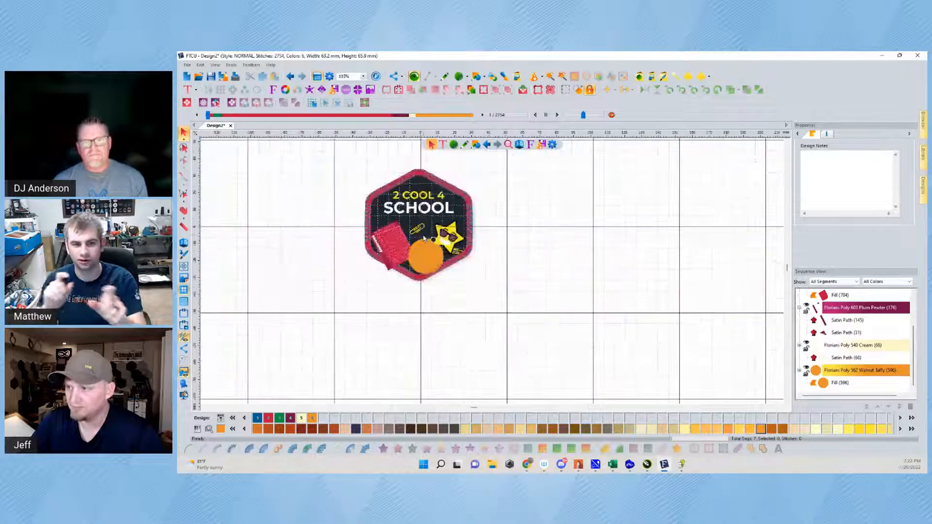
scroll(417, 262, "up", 4)
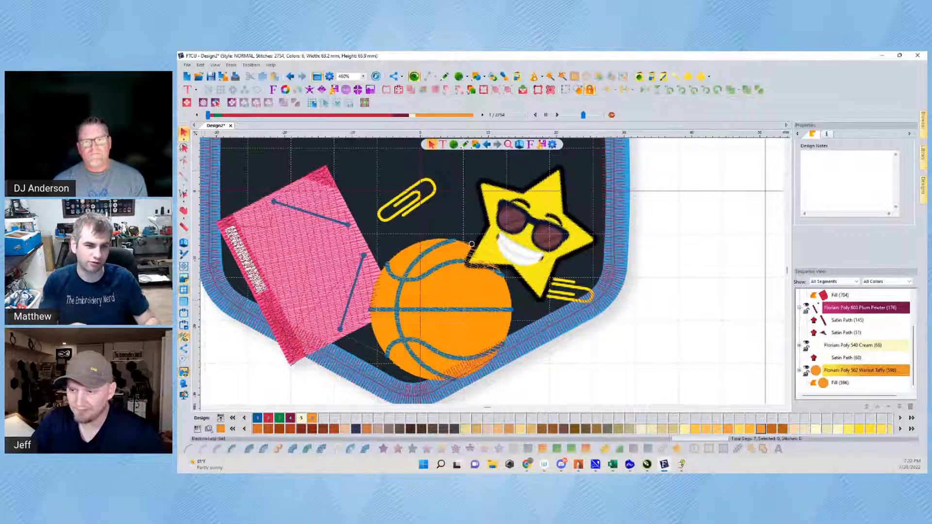
left_click(452, 145)
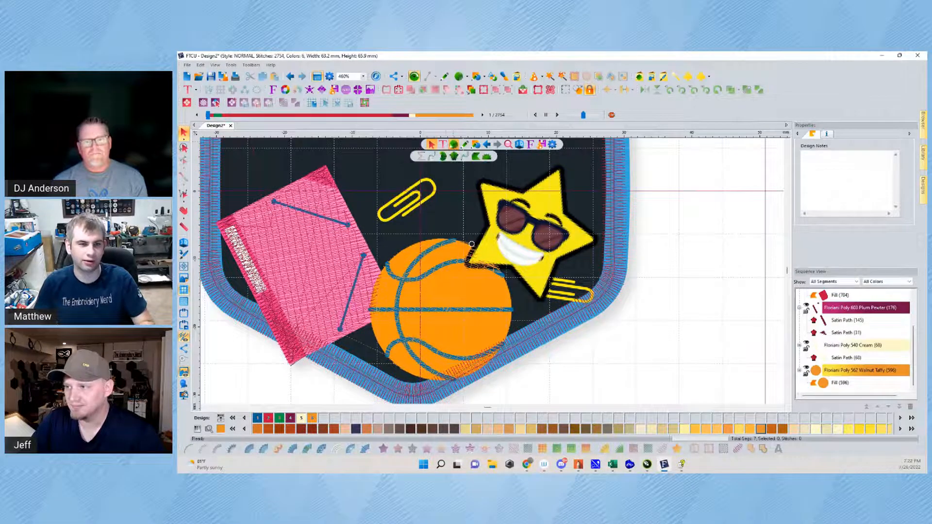
left_click(432, 157)
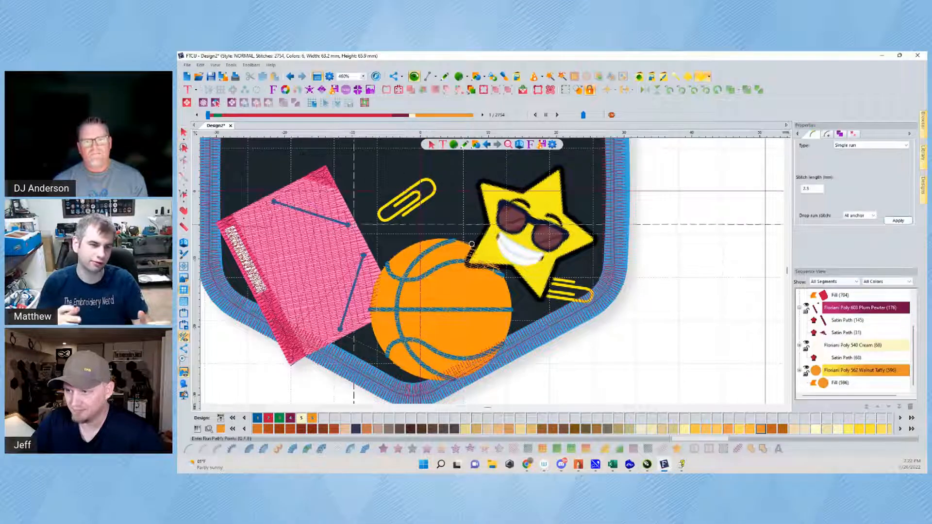
left_click(348, 224)
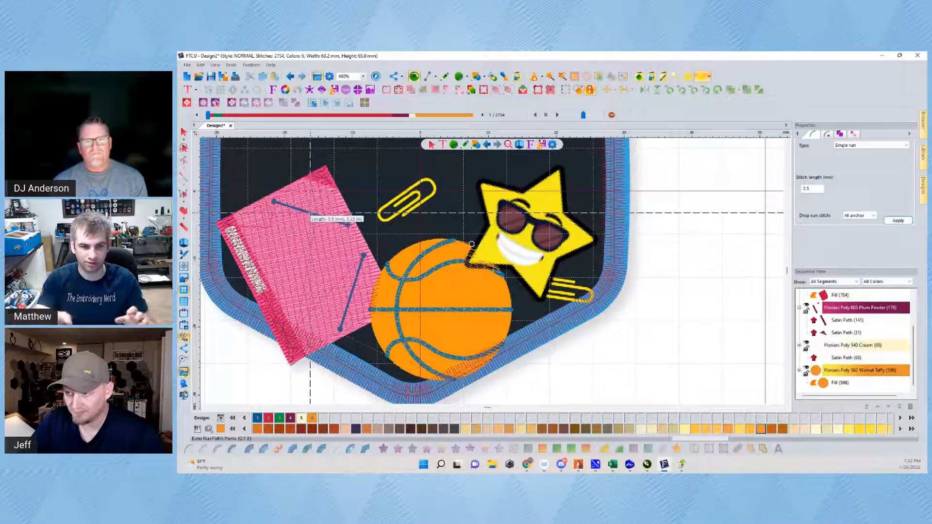
left_click(273, 200)
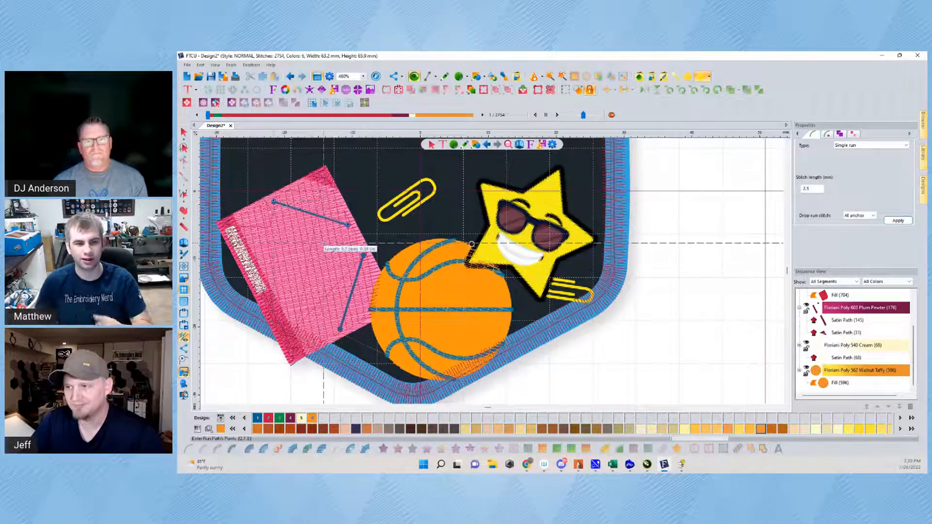
key("Return")
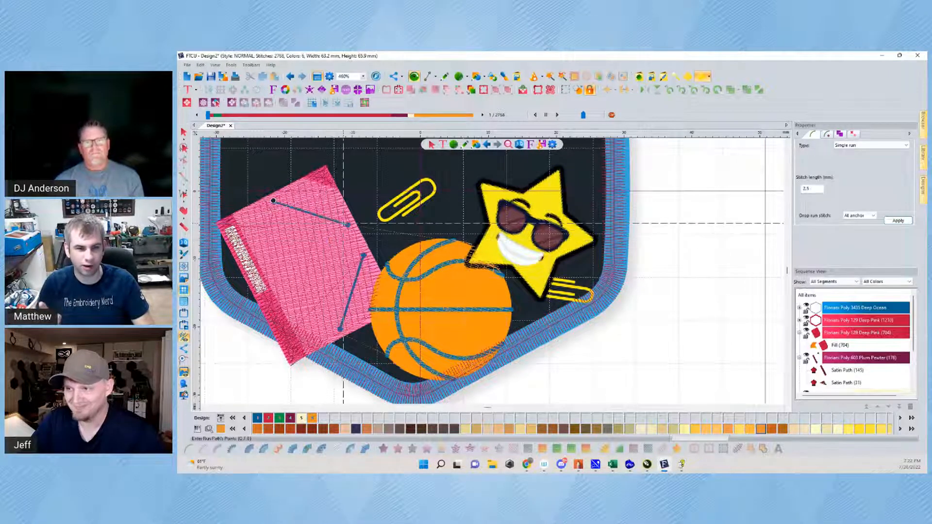
left_click(362, 254)
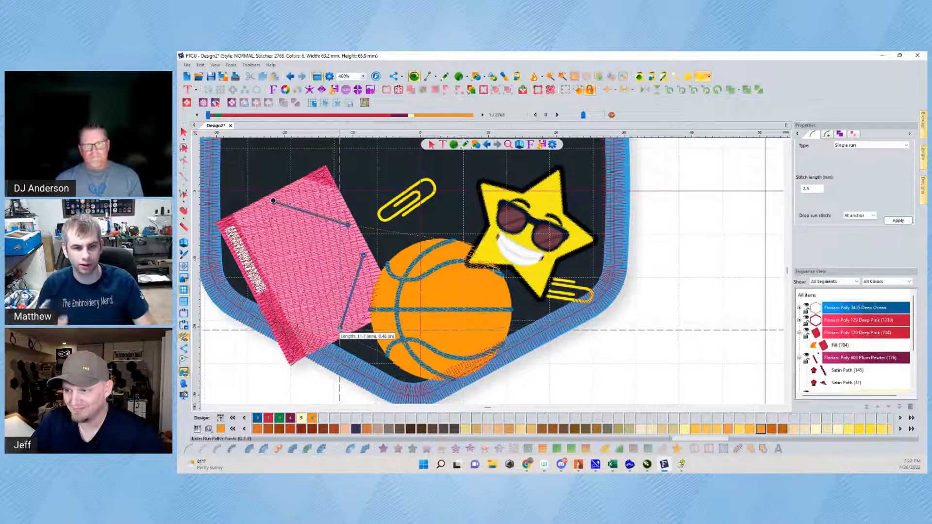
left_click(340, 329)
key("Return")
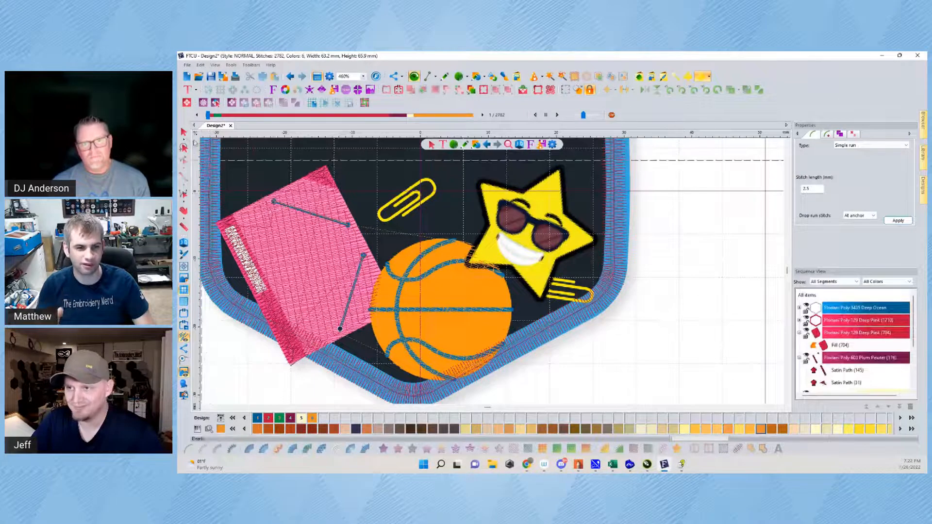
Select both folder run lines and apply the Bean style with 5 repeats and the Standard repeat style
left_click(183, 132)
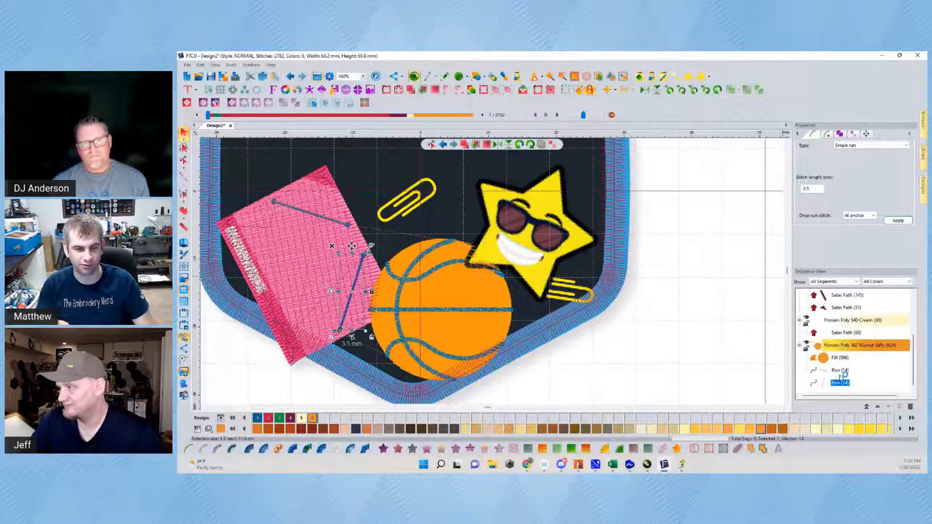
left_click(840, 371)
left_click(840, 384, "ctrl")
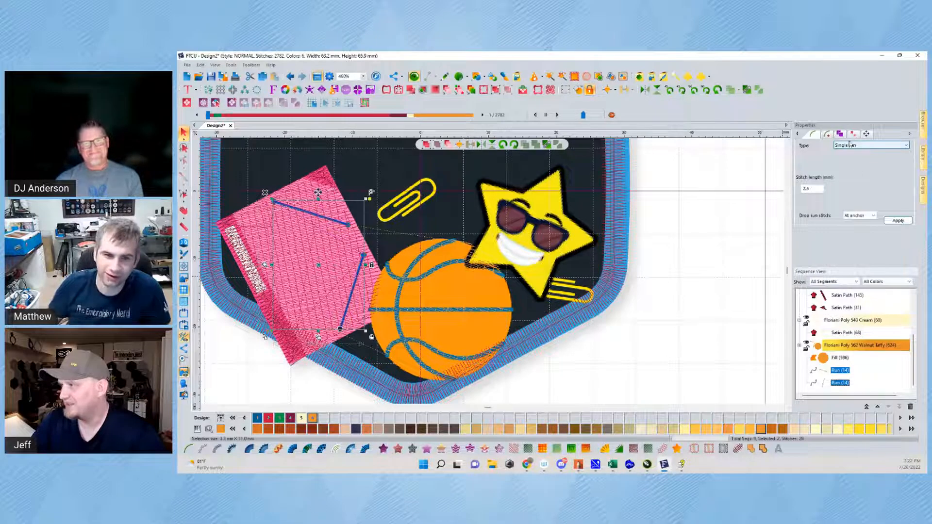
left_click(828, 135)
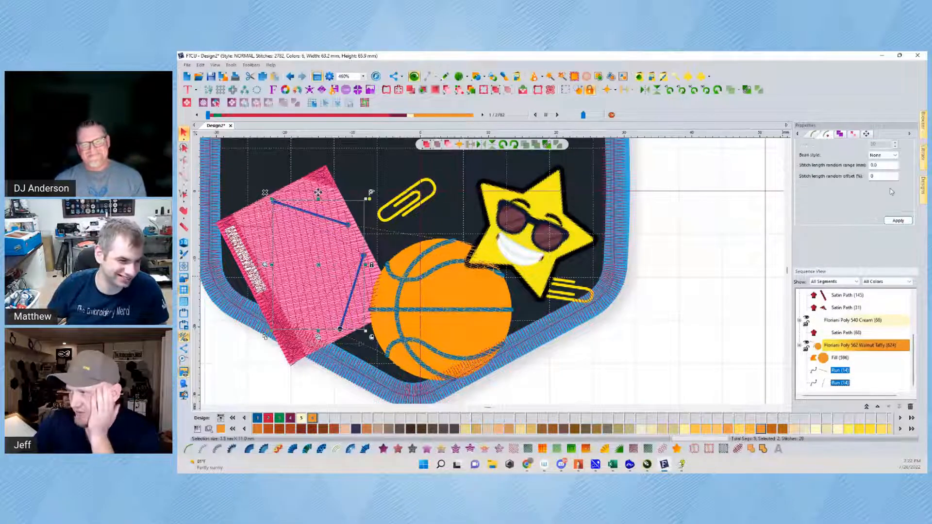
left_click(883, 155)
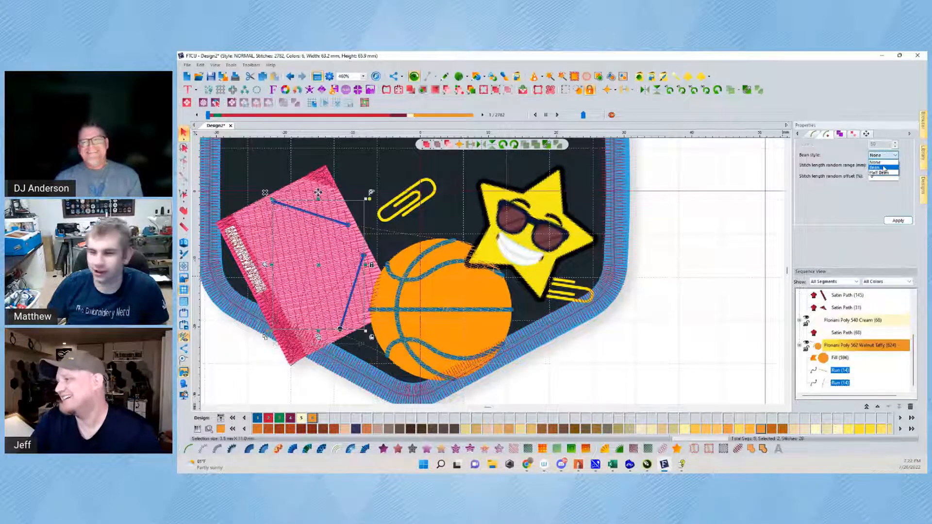
left_click(884, 168)
left_click(886, 189)
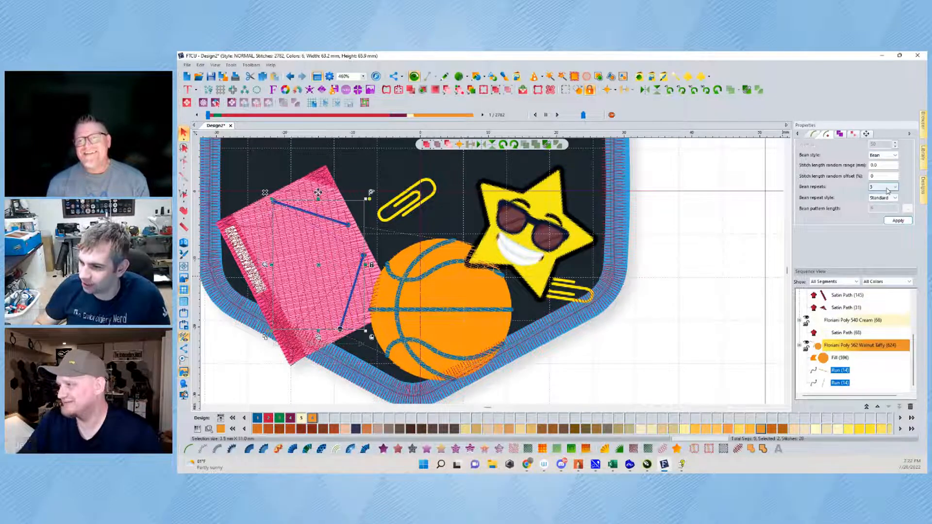
left_click(886, 198)
left_click(898, 220)
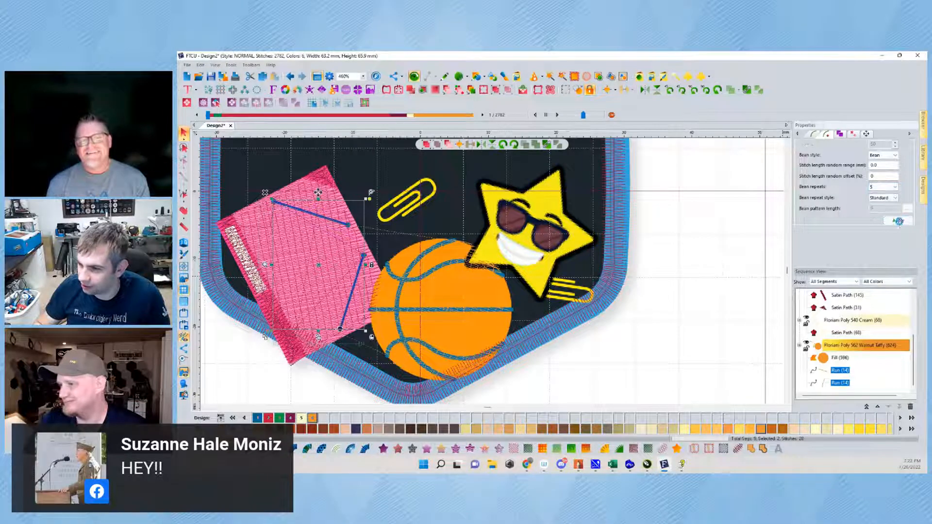
left_click(732, 253)
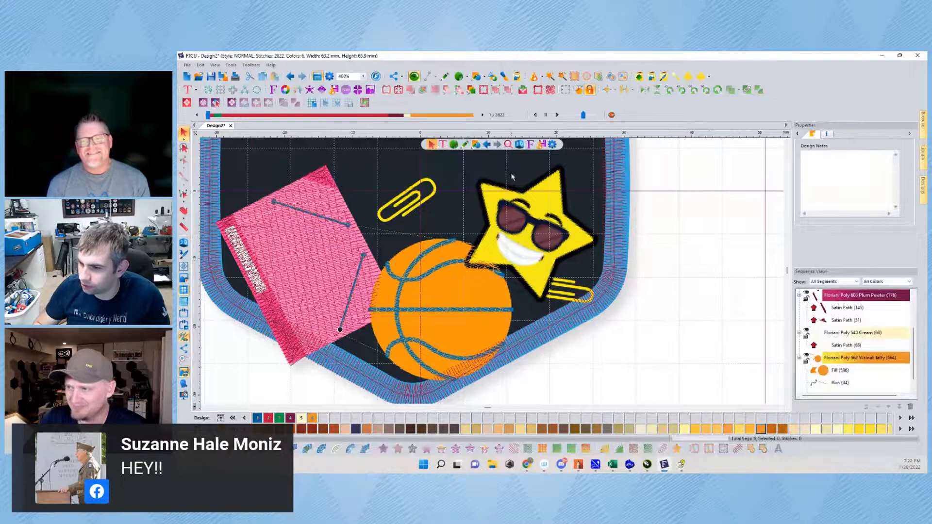
Turn on the 3D stitch view and recolour both folder run lines with Floriani Poly 3435 Deep Ocean
left_click(519, 145)
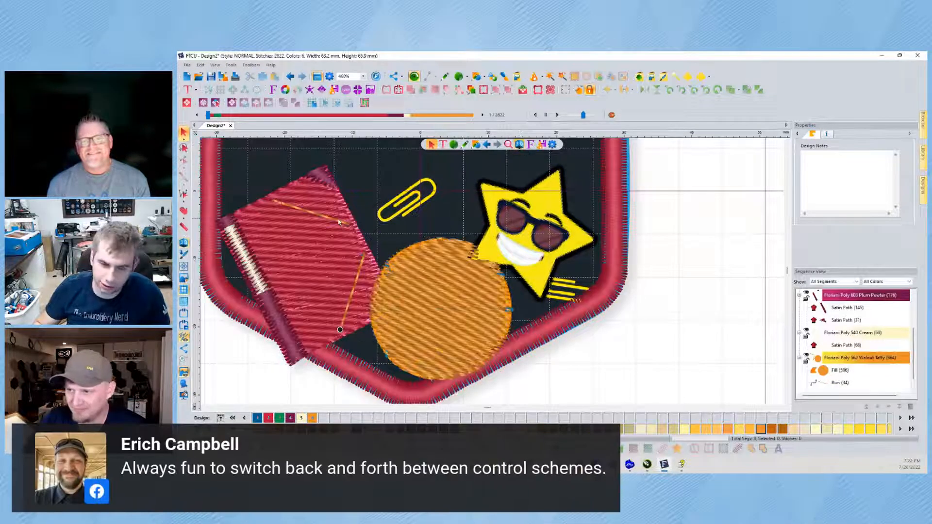
left_click(338, 221)
left_click(753, 320)
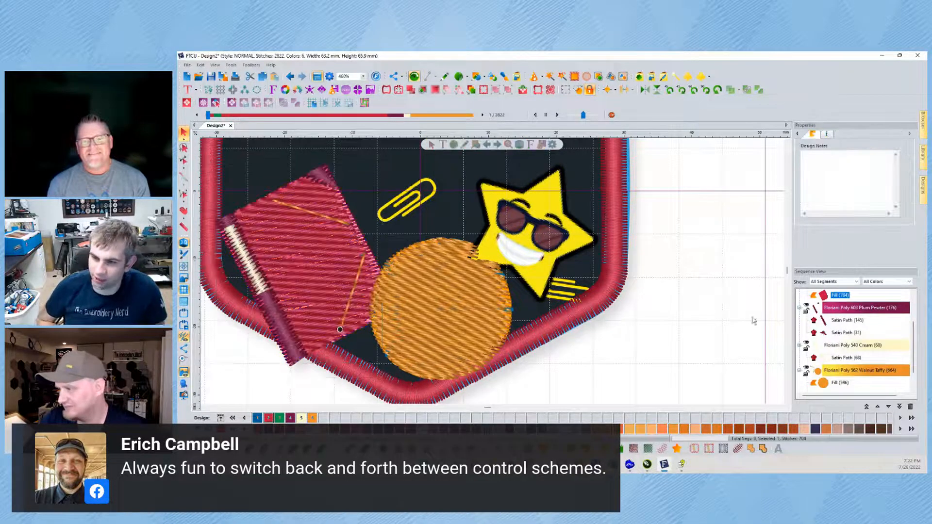
scroll(854, 340, "down", 1)
left_click(840, 370)
left_click(825, 384, "shift")
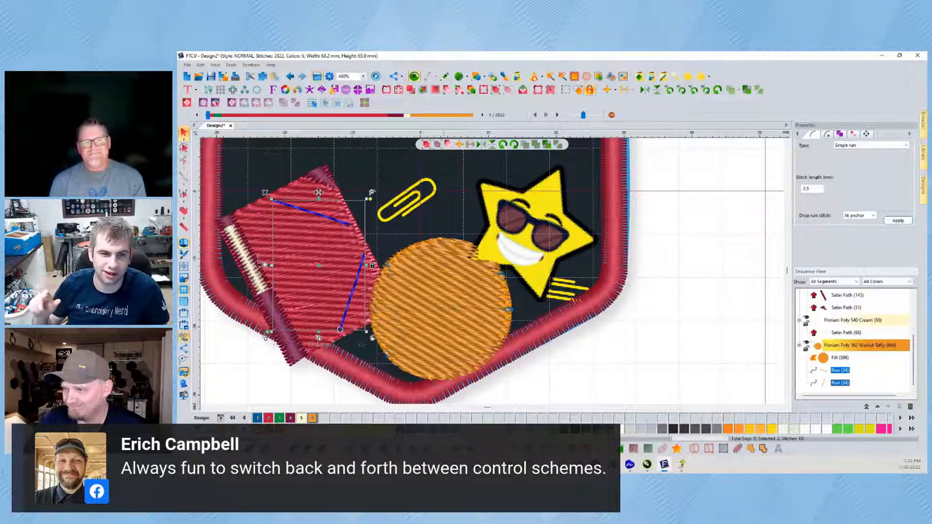
left_click(258, 418)
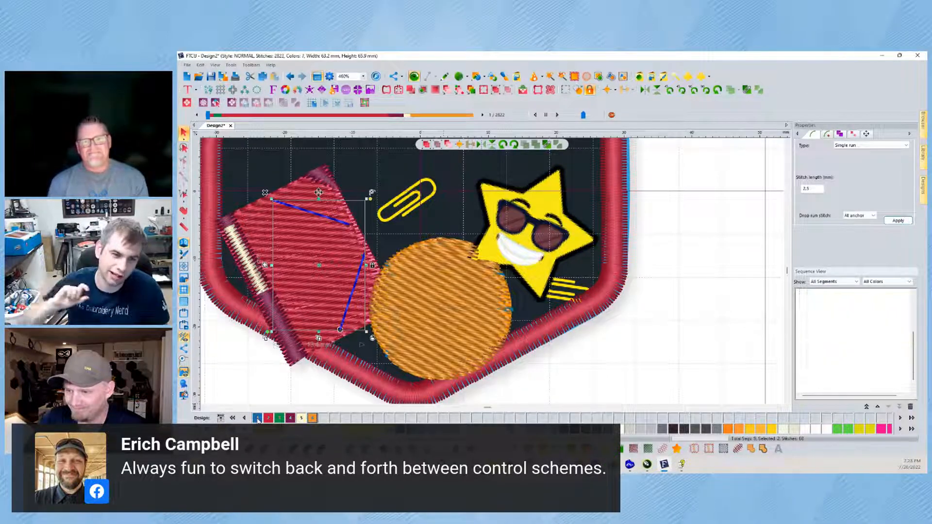
left_click(580, 358)
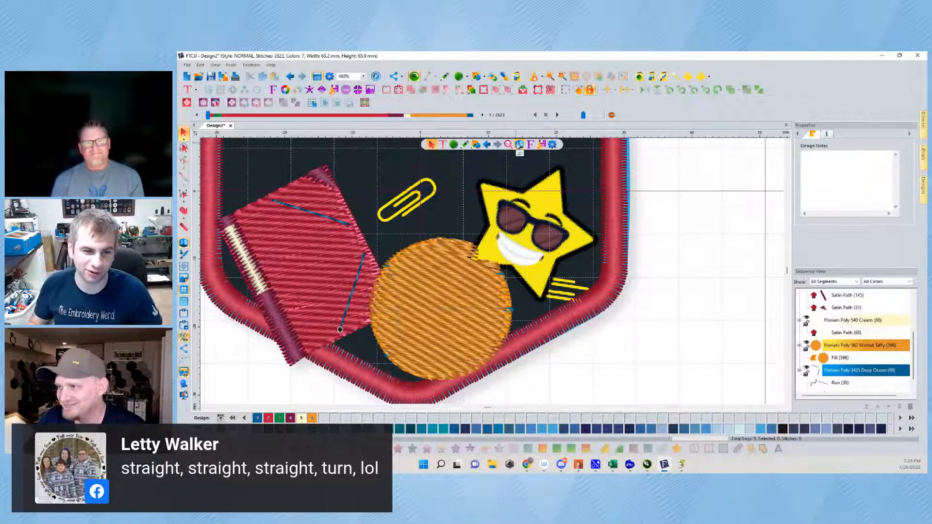
Switch off the 3D stitch view and measure the thickness of the basketball's horizontal seam line
left_click(518, 144)
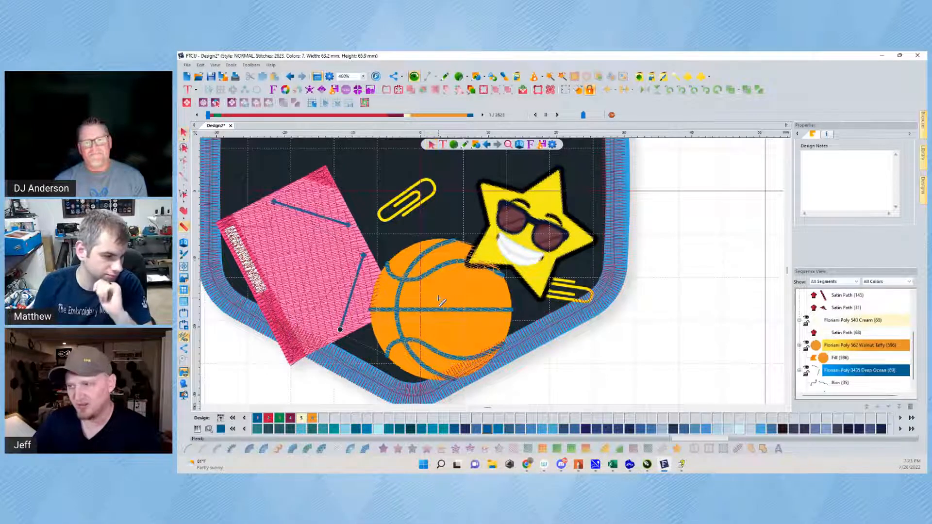
key("m")
left_click_drag(420, 308, 426, 314)
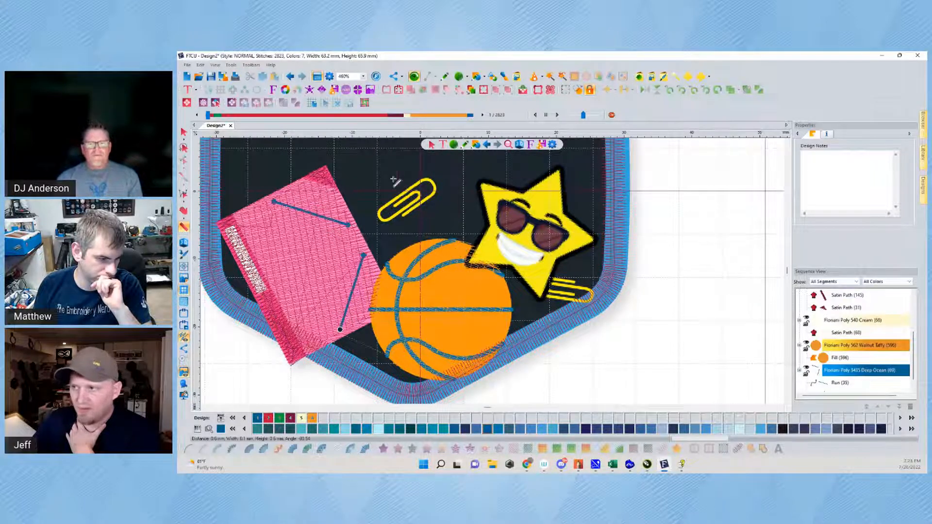
Draw a run-stitch path along the basketball's vertical curved seam, from the ball's upper edge to its lower edge
left_click(462, 146)
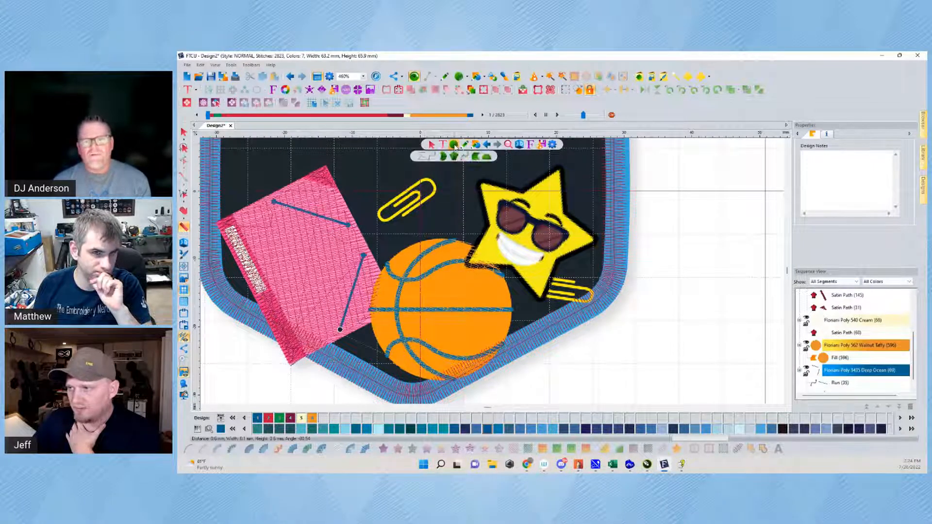
left_click(432, 161)
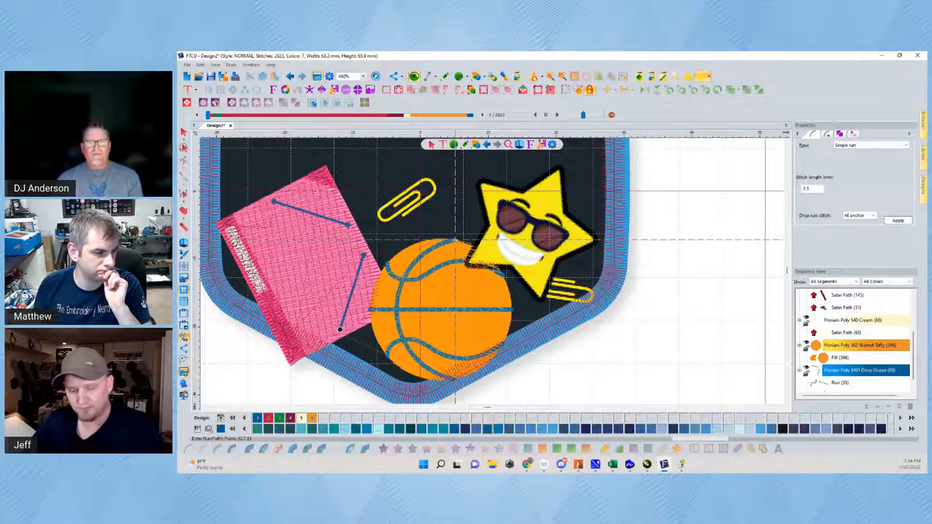
left_click(454, 239)
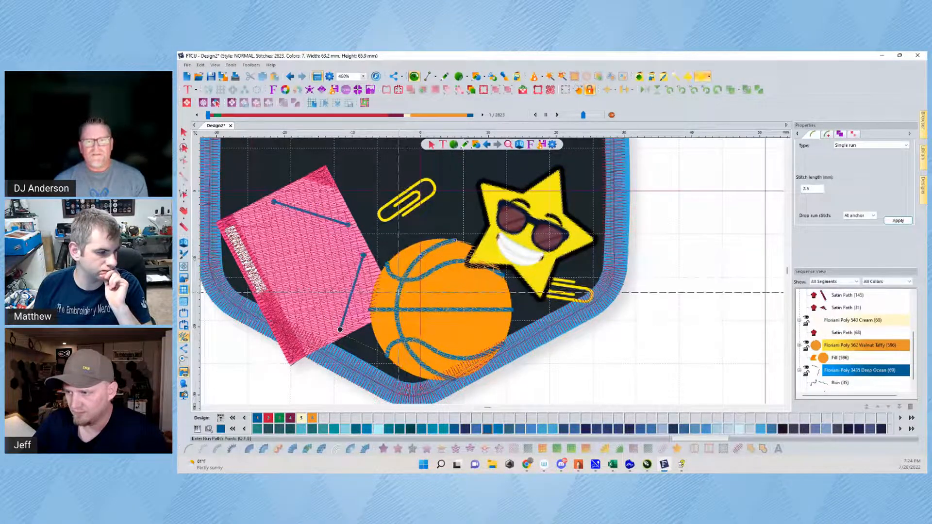
left_click(398, 293)
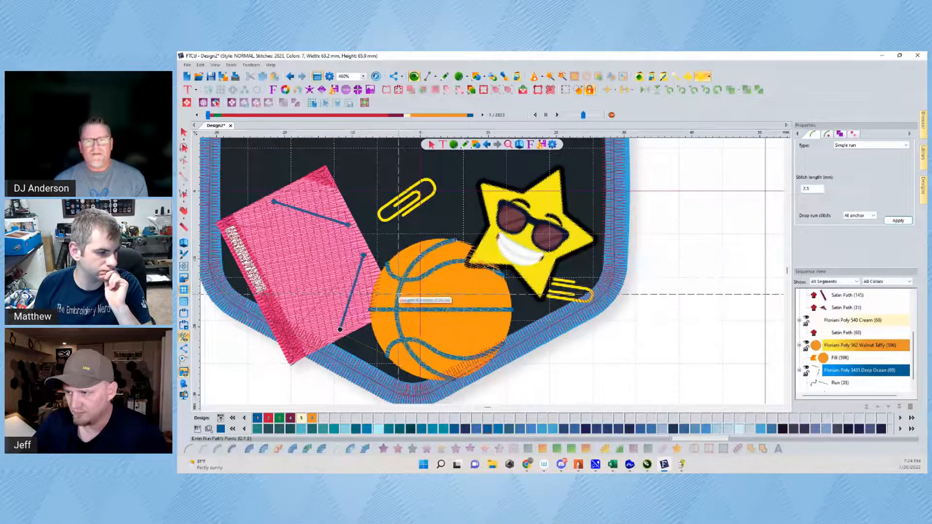
left_click(403, 338)
left_click(425, 367)
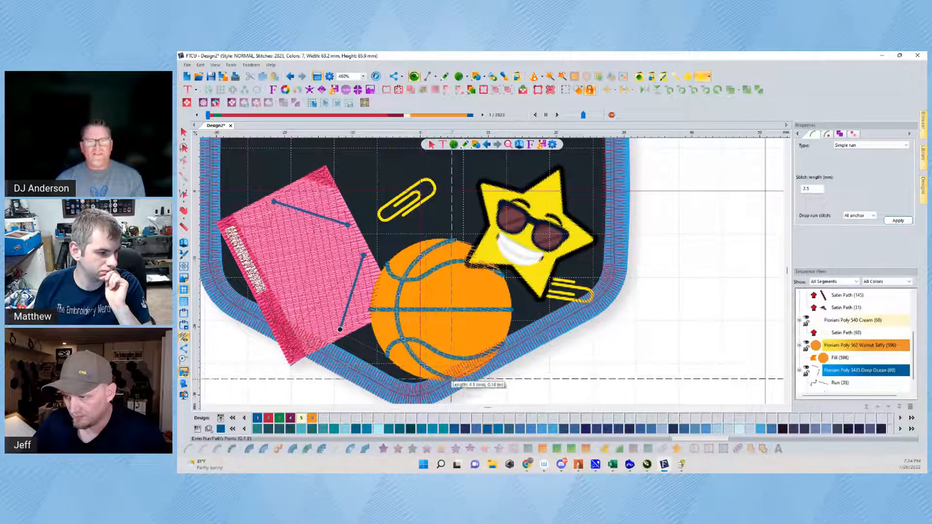
left_click(453, 379)
key("Return")
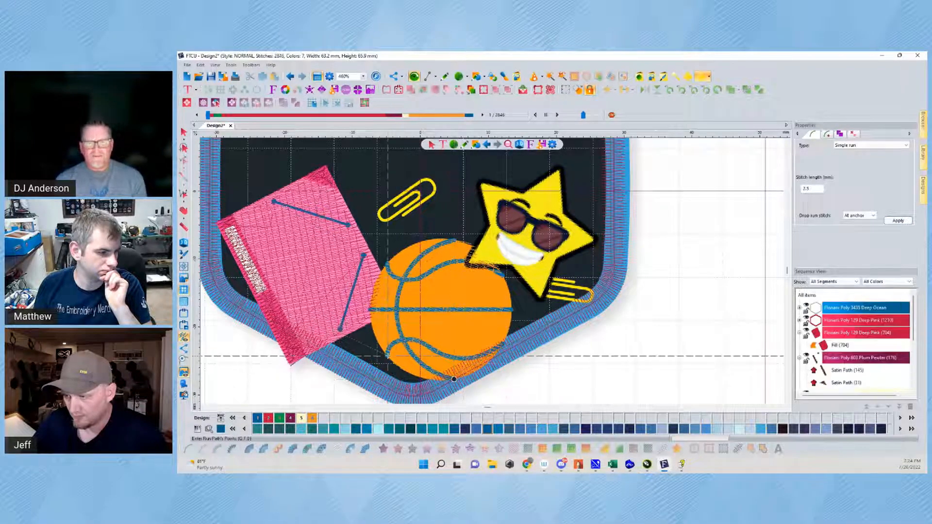
Draw a run-stitch path along the basketball's lower curved seam, from the ball's left edge to its lower right edge
left_click(387, 356)
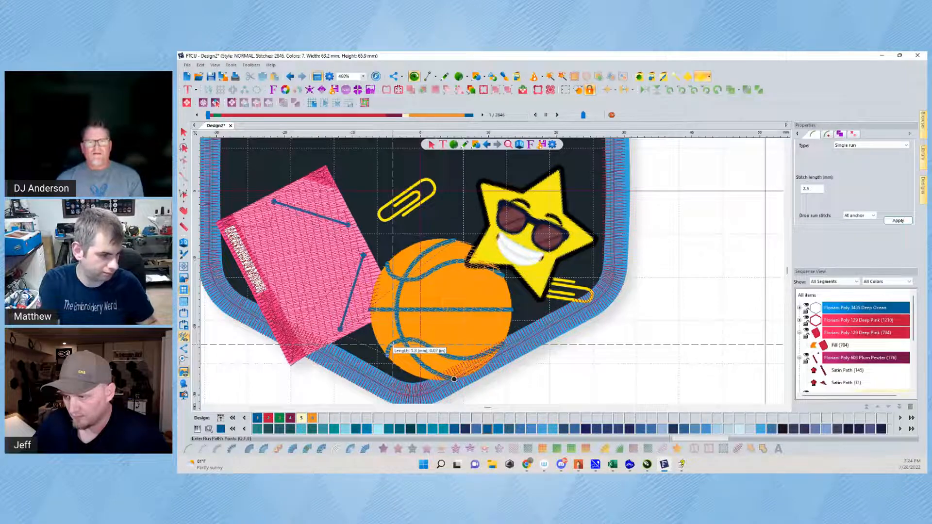
left_click(393, 344)
left_click(414, 341)
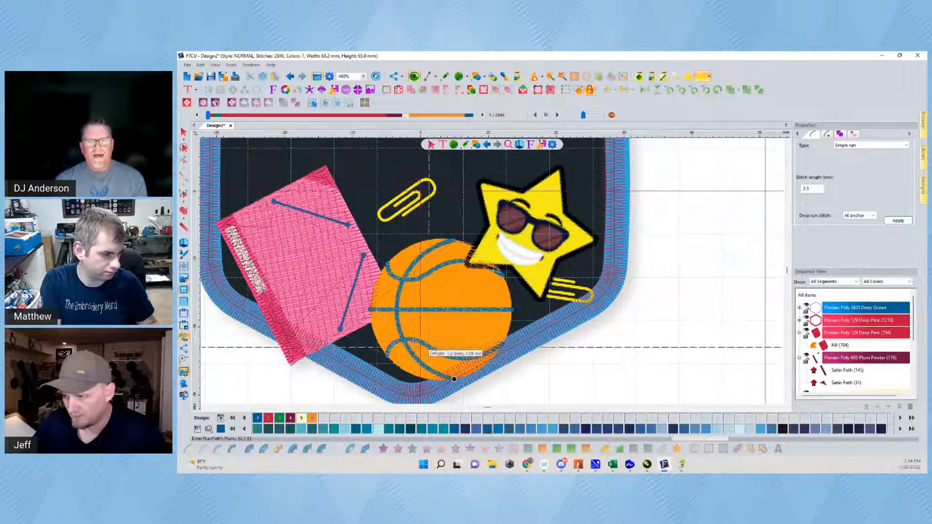
left_click(443, 355)
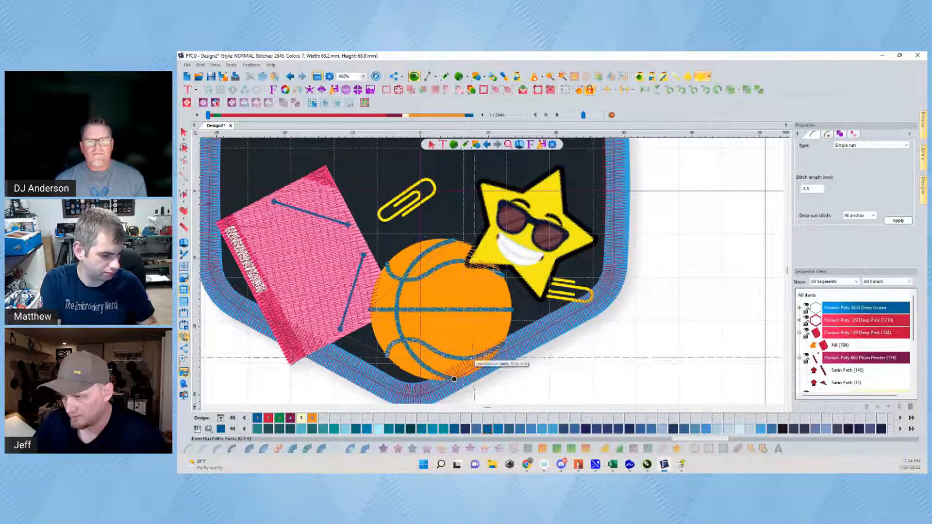
left_click(493, 349)
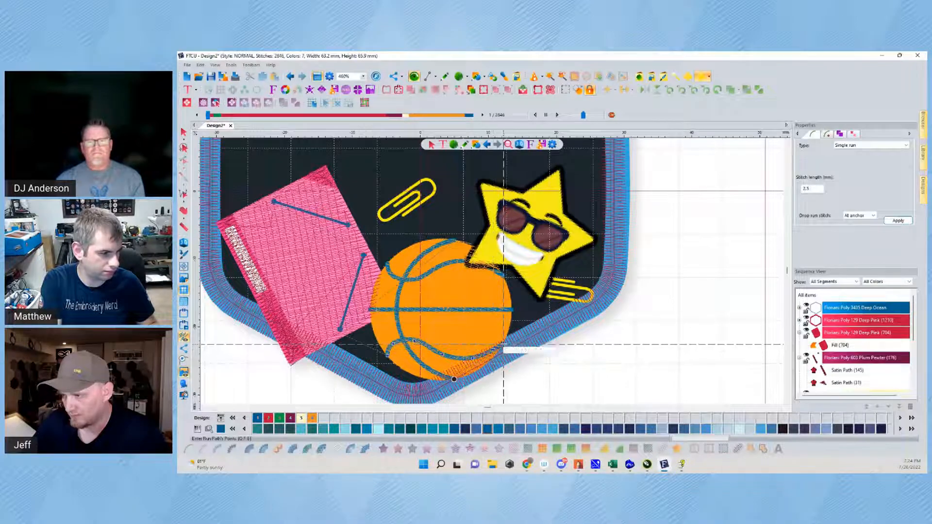
left_click(503, 344)
key("Return")
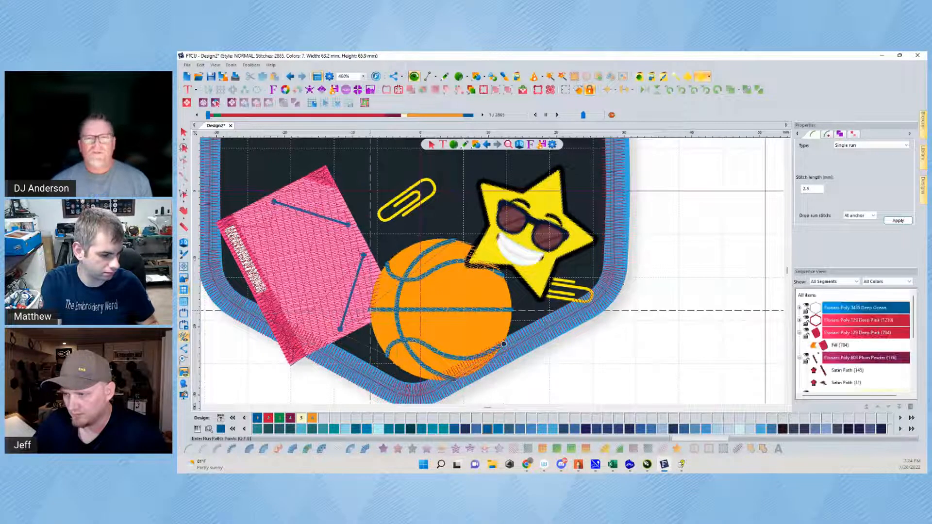
Draw a straight run-stitch path about 21 mm long along the basketball's horizontal seam, from one edge of the ball to the other
left_click(370, 309)
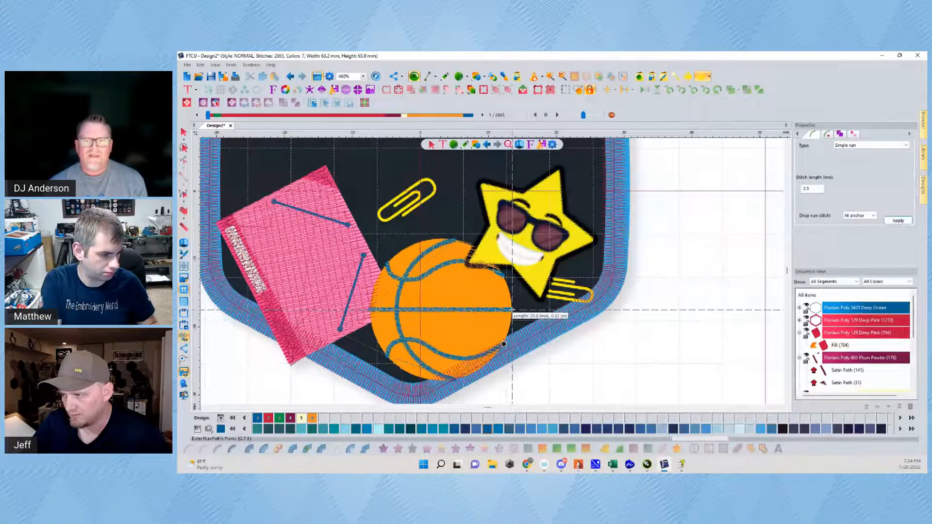
left_click(512, 309)
key("Return")
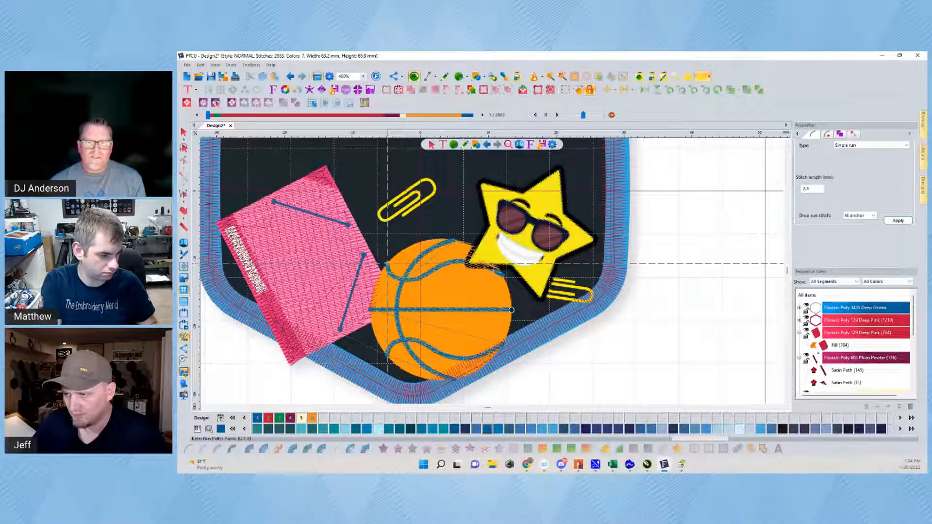
Draw a run-stitch path along the basketball's upper curved seam, from the ball's left edge past the star's lower point to its right edge
left_click(387, 264)
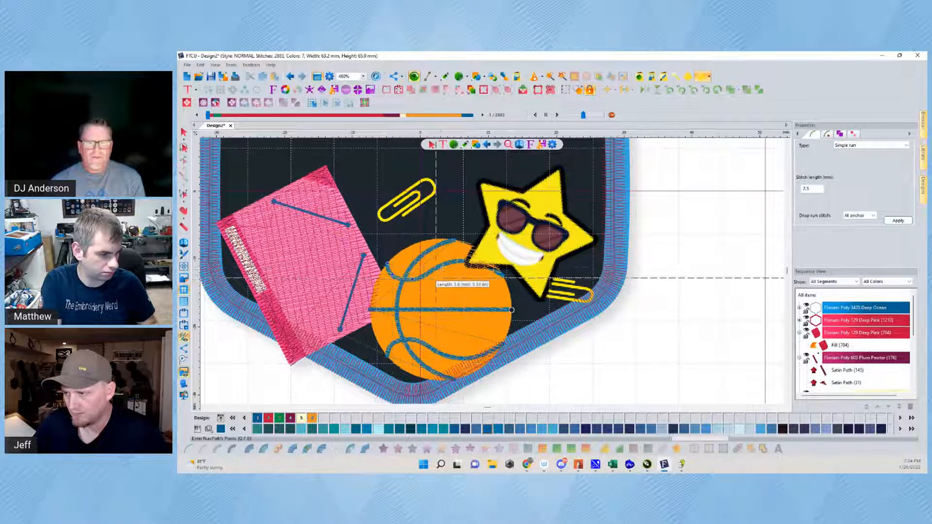
left_click(443, 266)
left_click(462, 262)
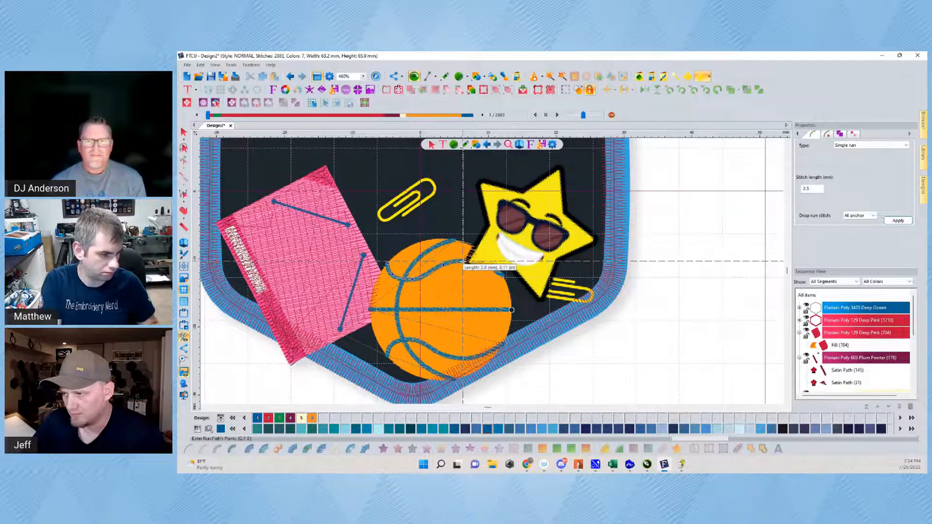
left_click(495, 270)
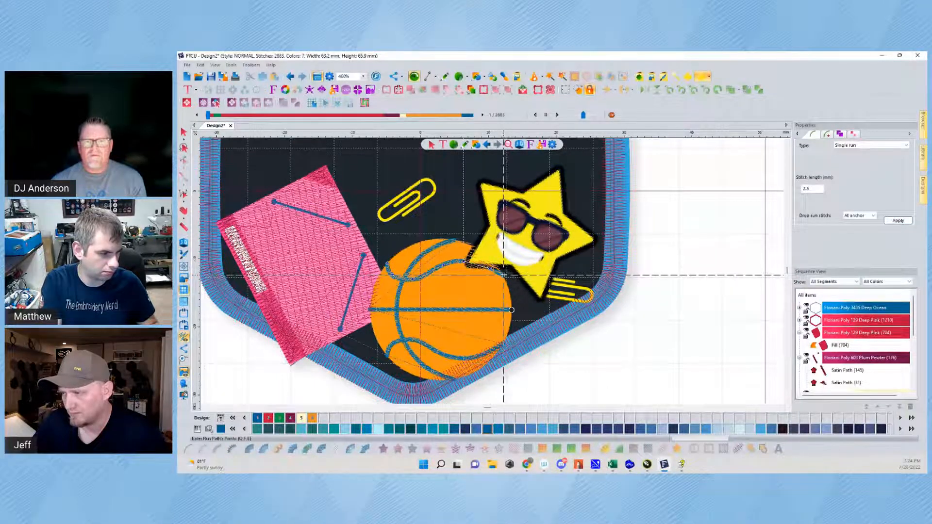
key("Return")
Select the four basketball seam runs and combine them into a single run object, then check its outline points
scroll(854, 359, "down", 5)
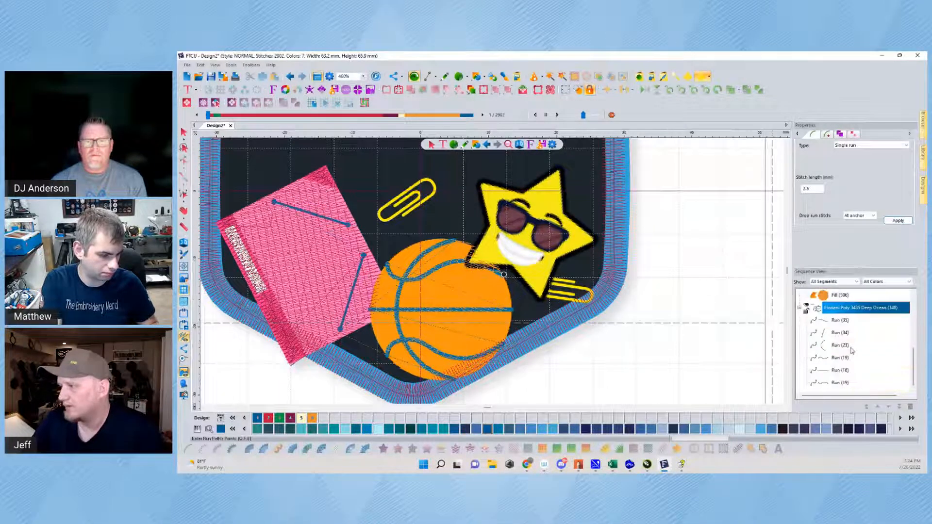
left_click(829, 323)
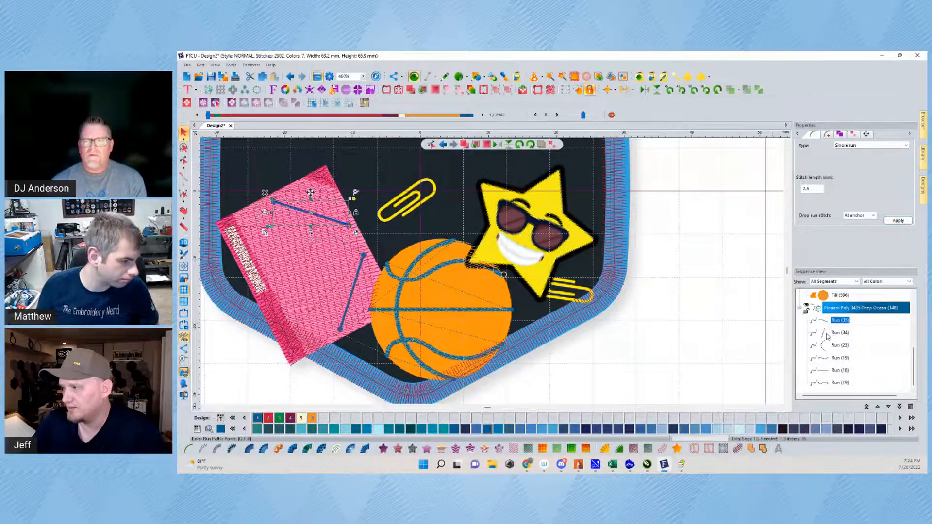
left_click(824, 346)
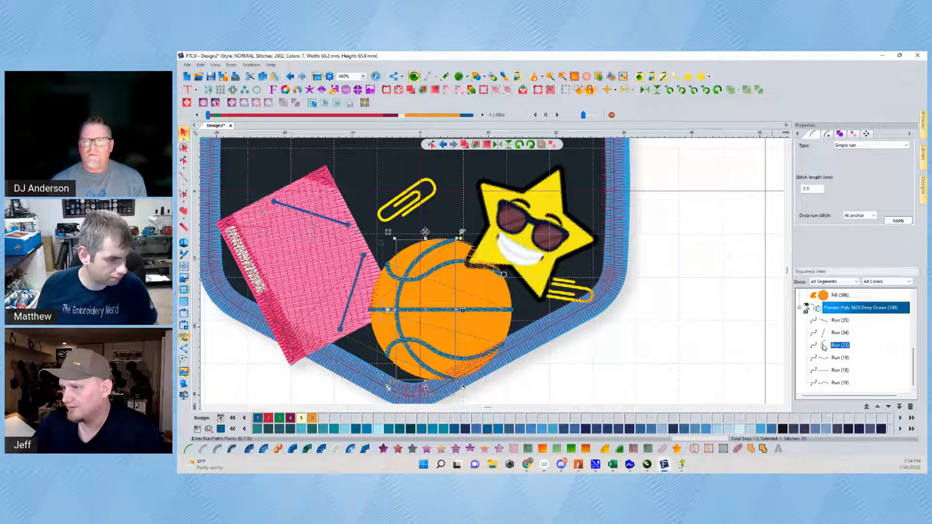
left_click(827, 383, "shift")
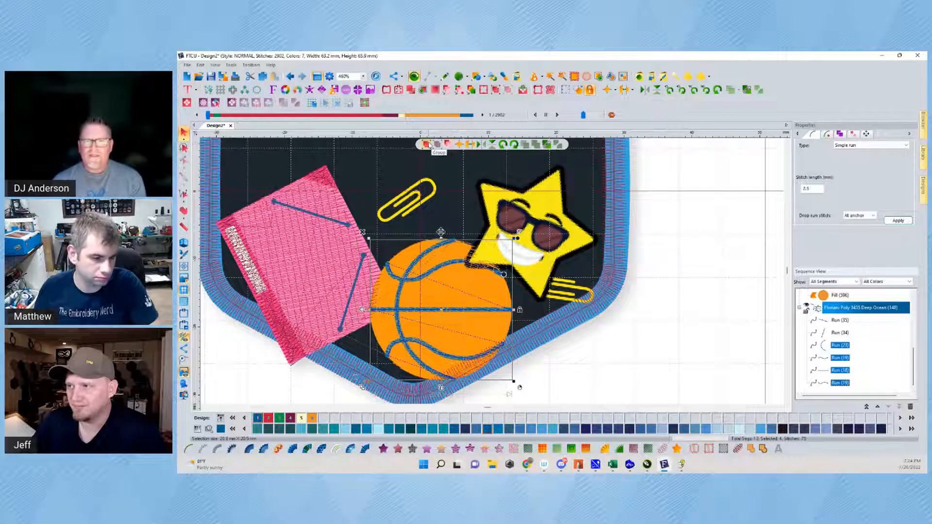
left_click(547, 144)
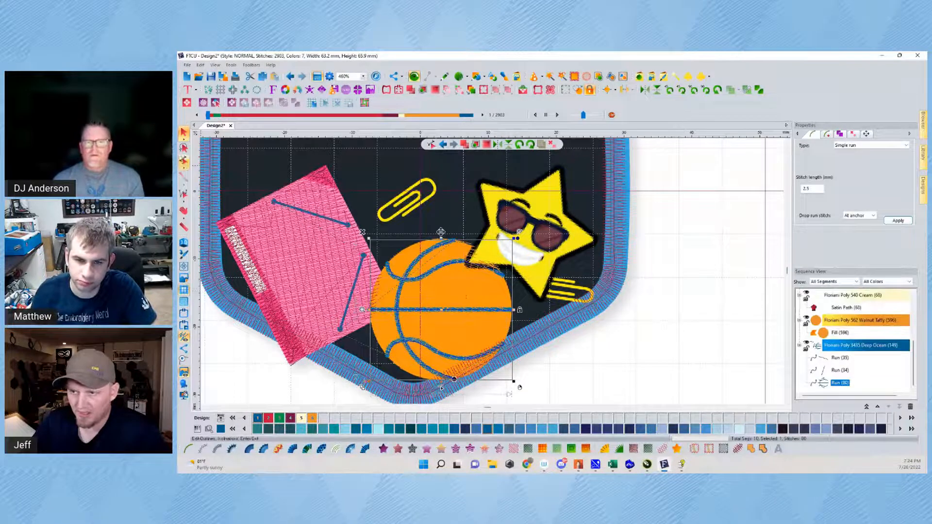
left_click(183, 162)
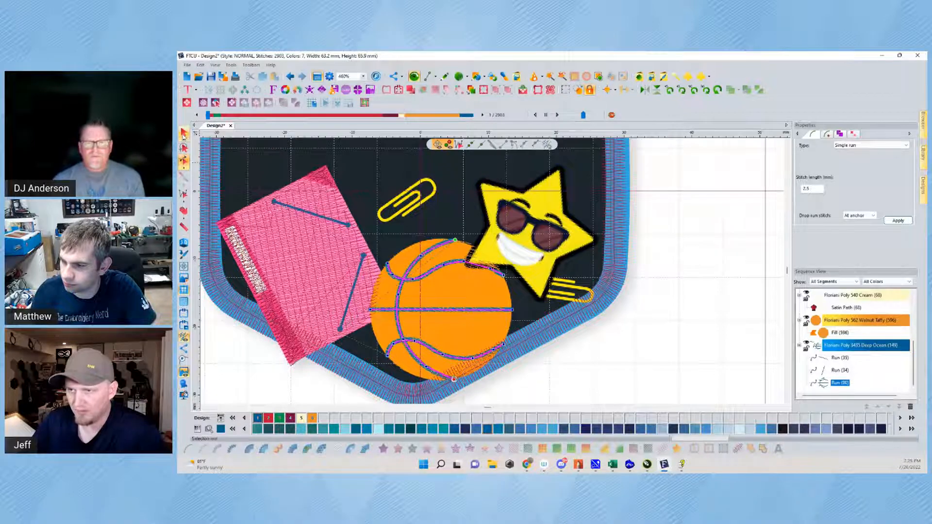
key("Escape")
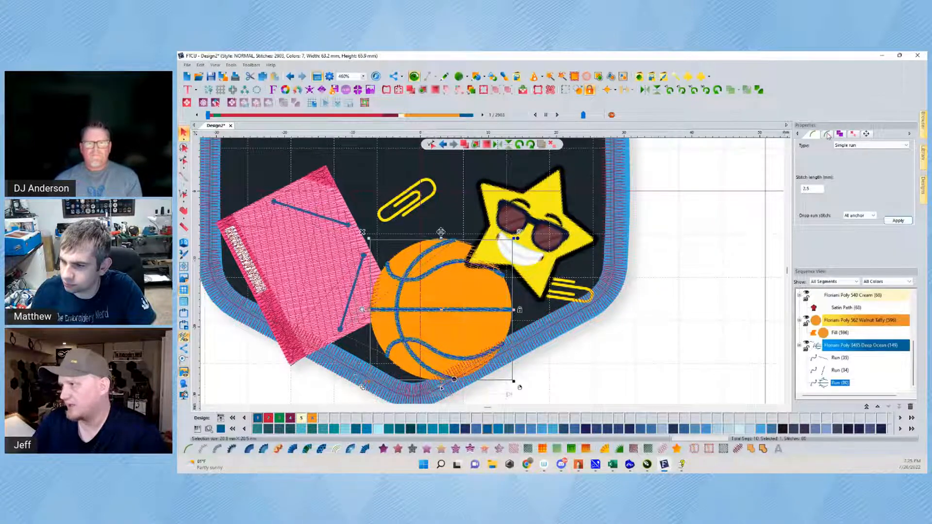
Apply the Bean style with 5 repeats and the Standard repeat style to the combined basketball seams
scroll(840, 155, "down", 2)
left_click(883, 155)
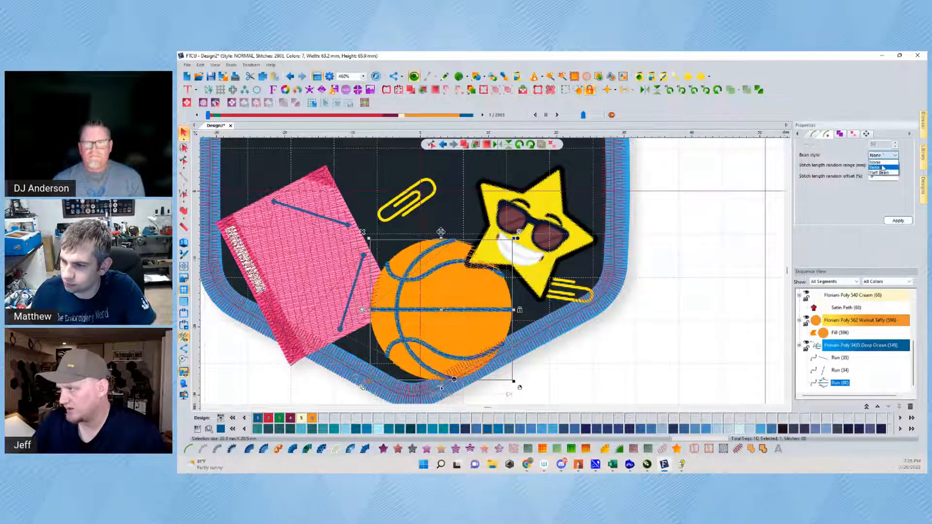
left_click(882, 165)
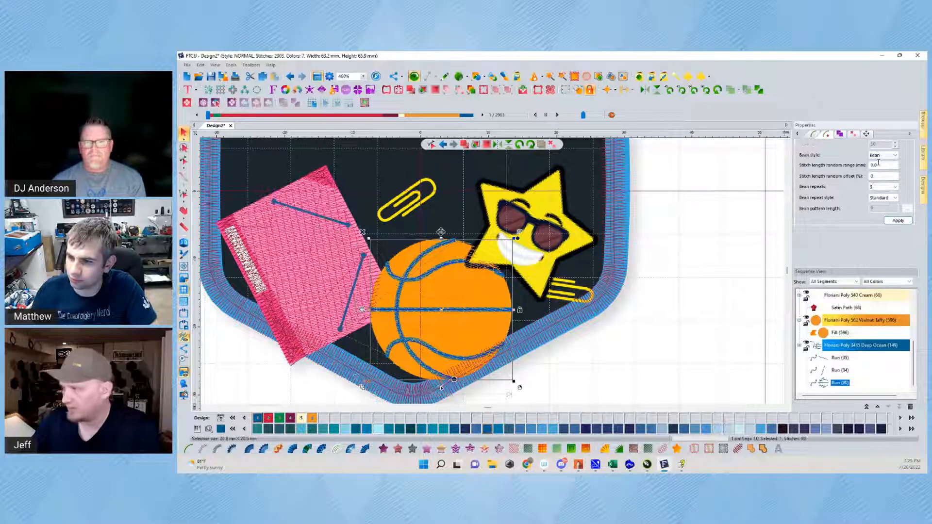
left_click(885, 188)
left_click(885, 200)
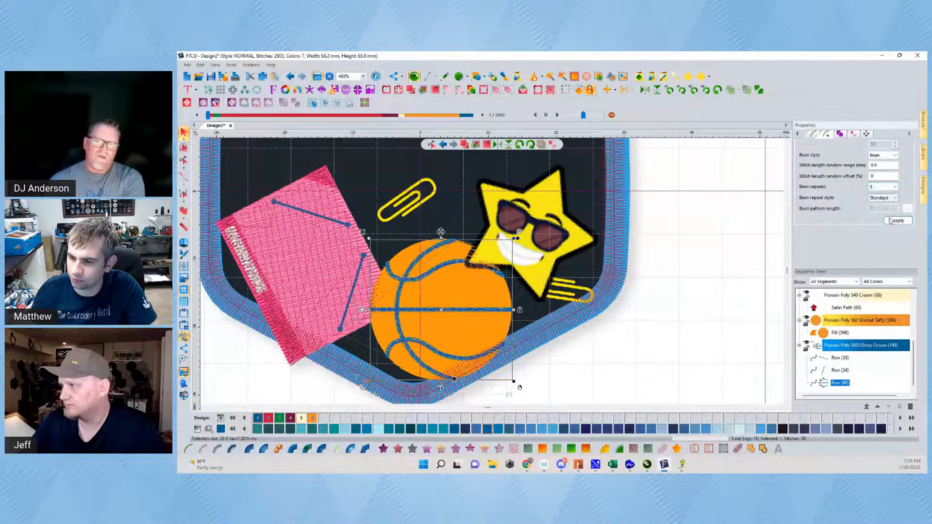
left_click(897, 221)
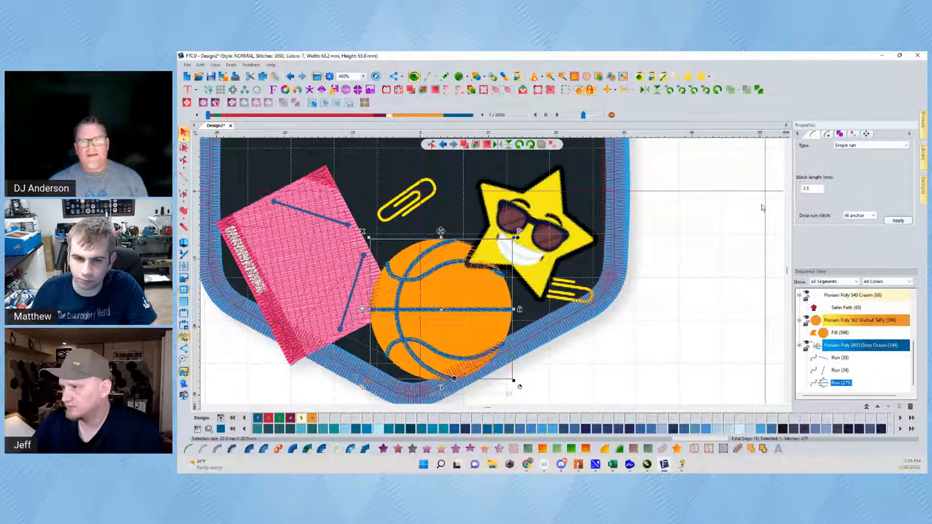
Turn on the 3D stitch view and look over the whole badge
left_click(634, 205)
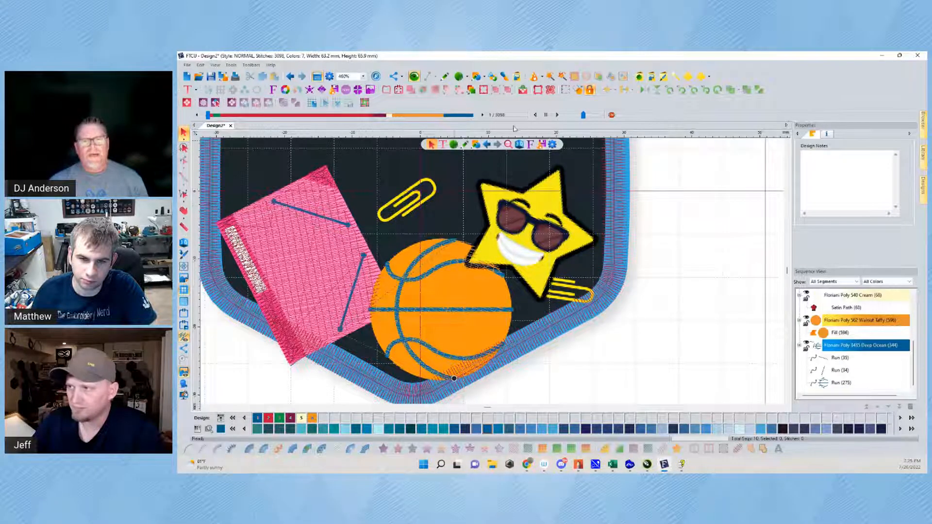
left_click(519, 144)
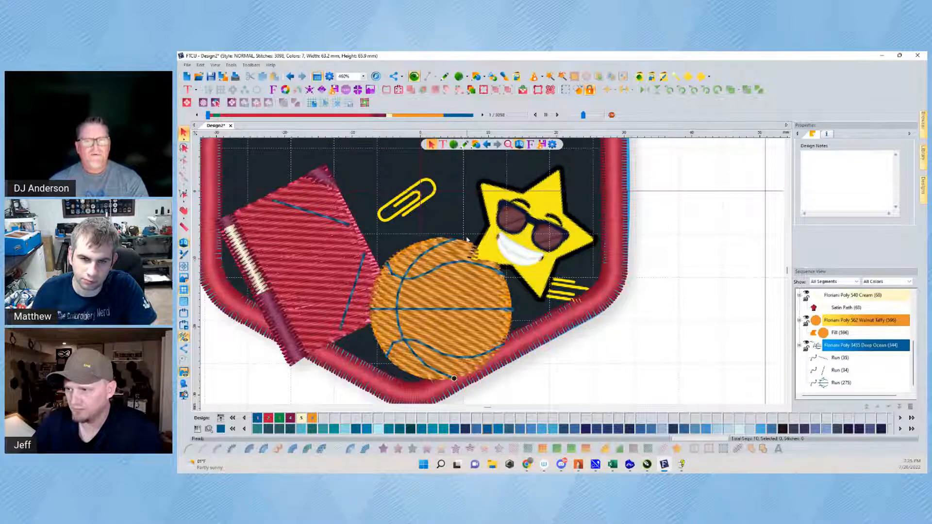
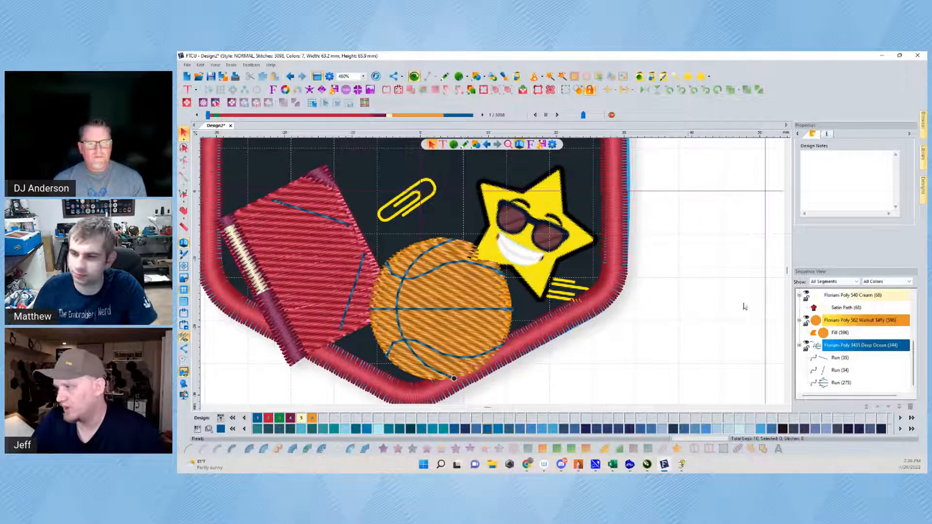
left_click_drag(668, 254, 683, 346)
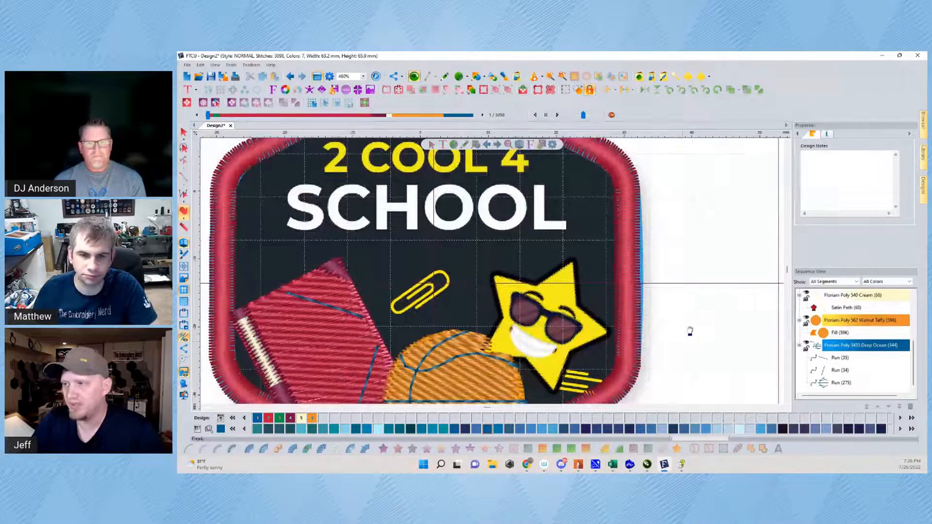
scroll(670, 283, "down", 2)
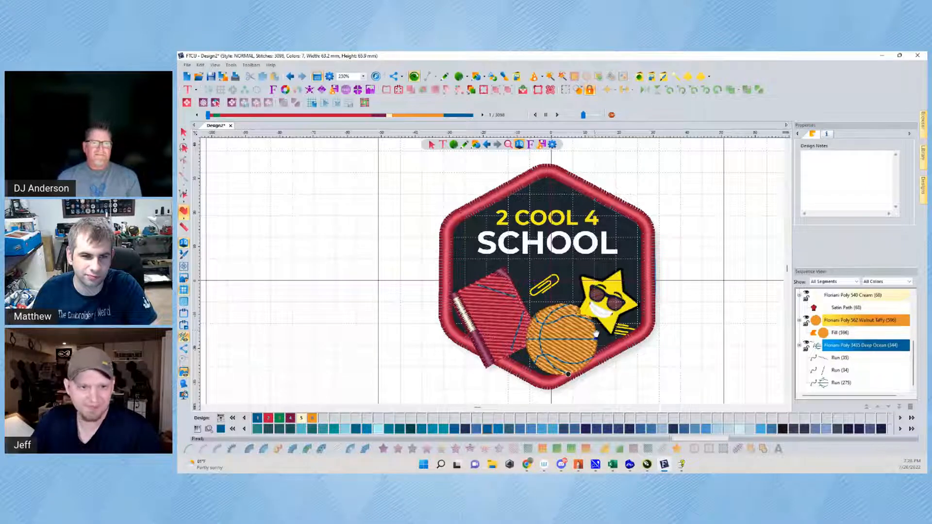
key("Escape")
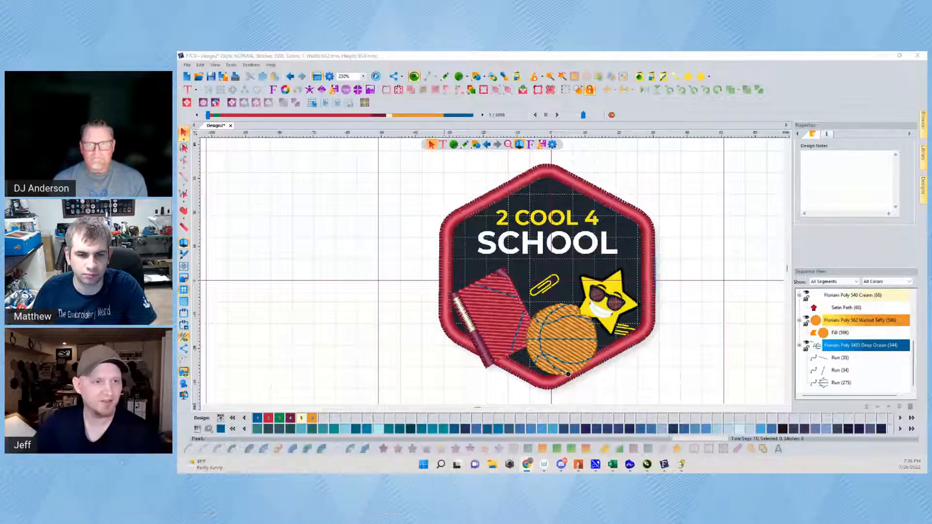
left_click(544, 326)
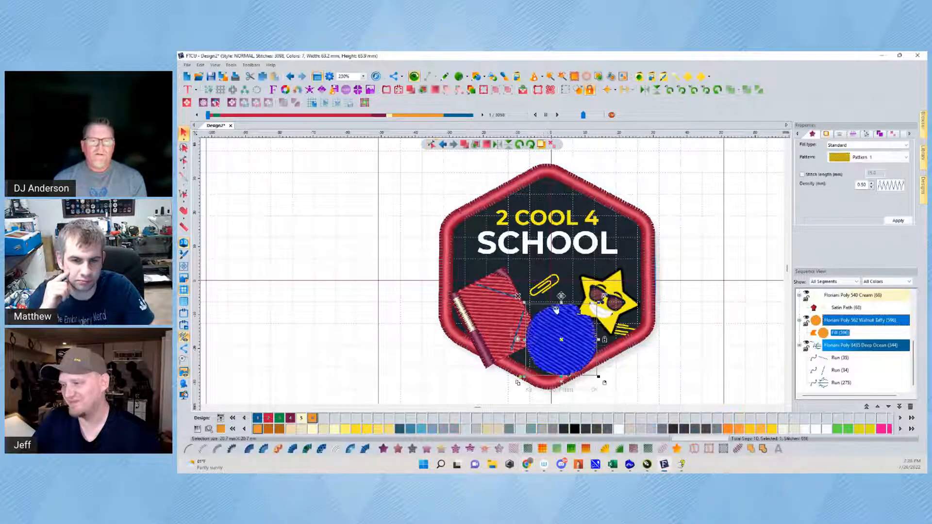
left_click(841, 382)
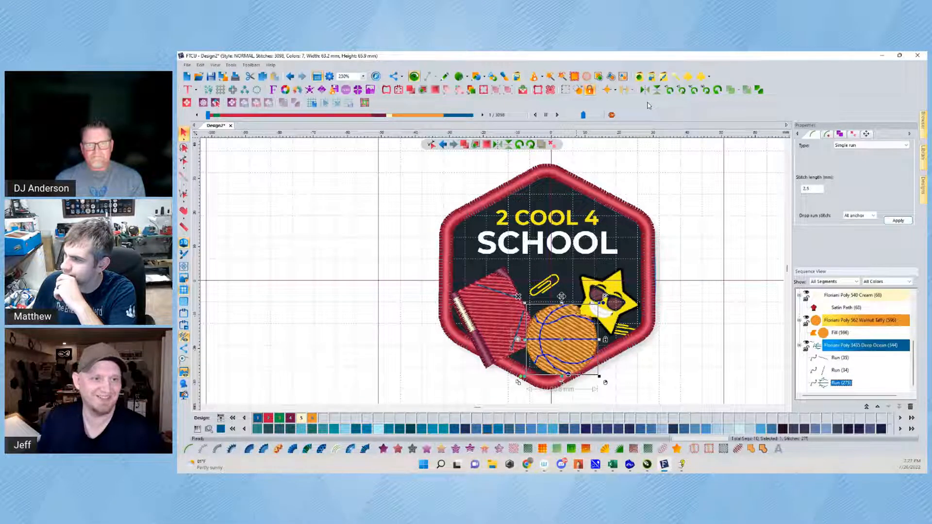
left_click(408, 216)
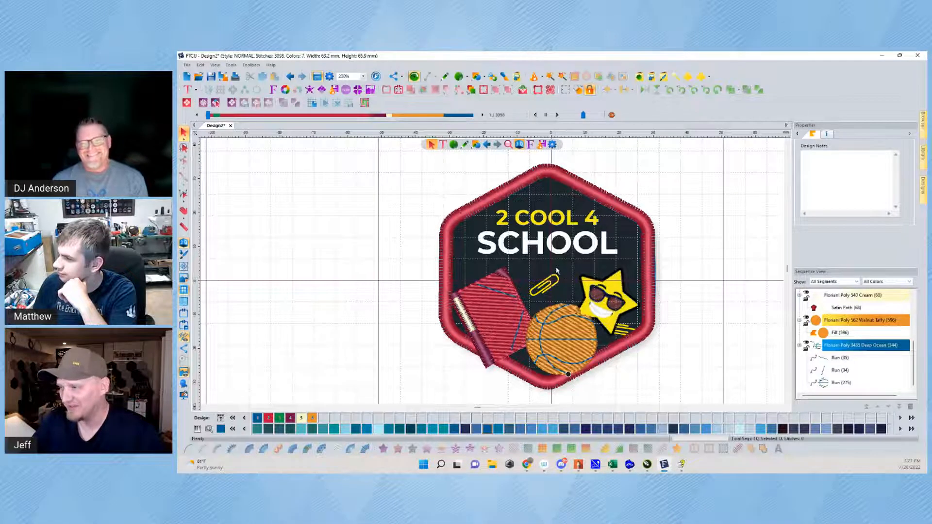
Outline the yellow star as a Complex Fill, placing points at its tips and inner corners, with 3D stitch view turned off
scroll(557, 256, "up", 3)
scroll(555, 258, "down", 3)
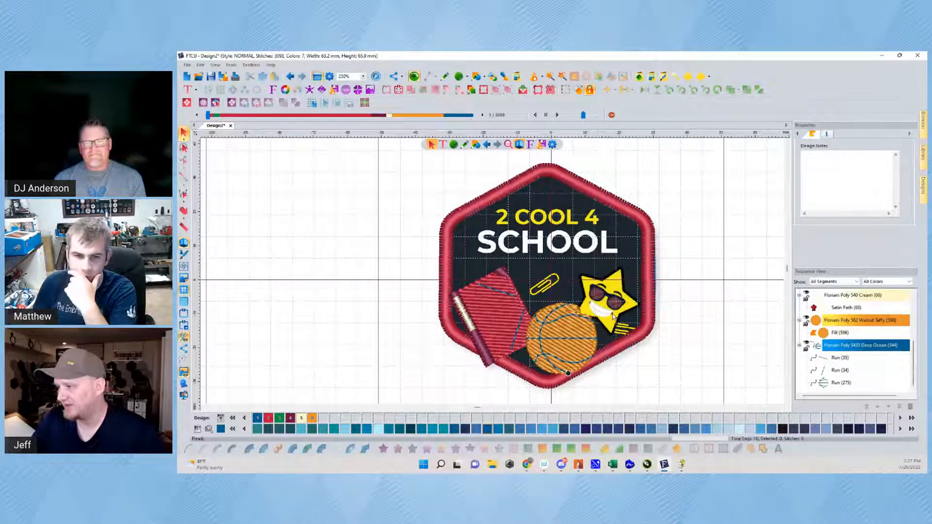
scroll(614, 318, "up", 3)
scroll(625, 304, "down", 3)
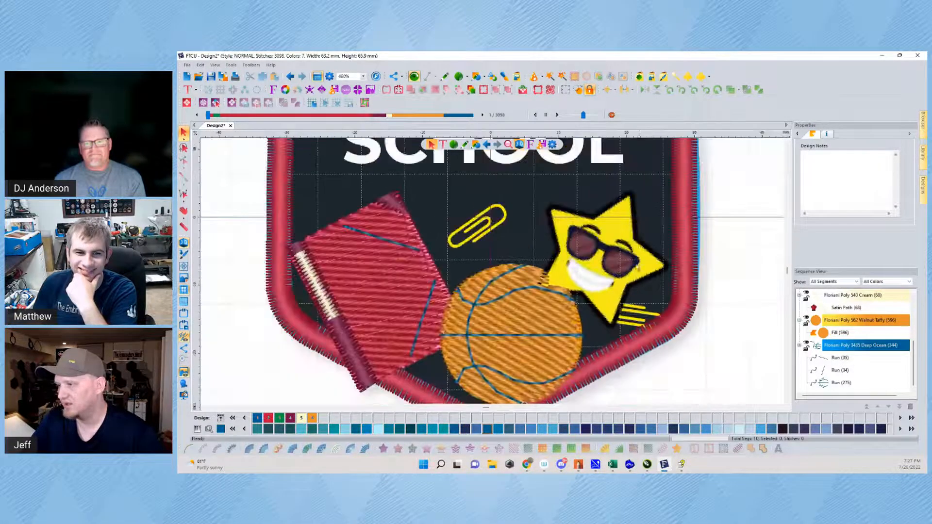
left_click_drag(643, 243, 544, 267)
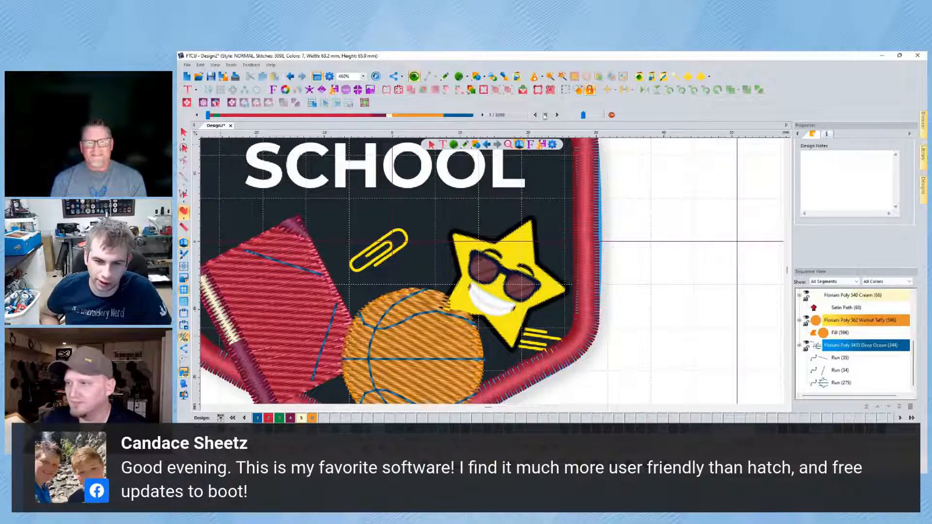
left_click(453, 144)
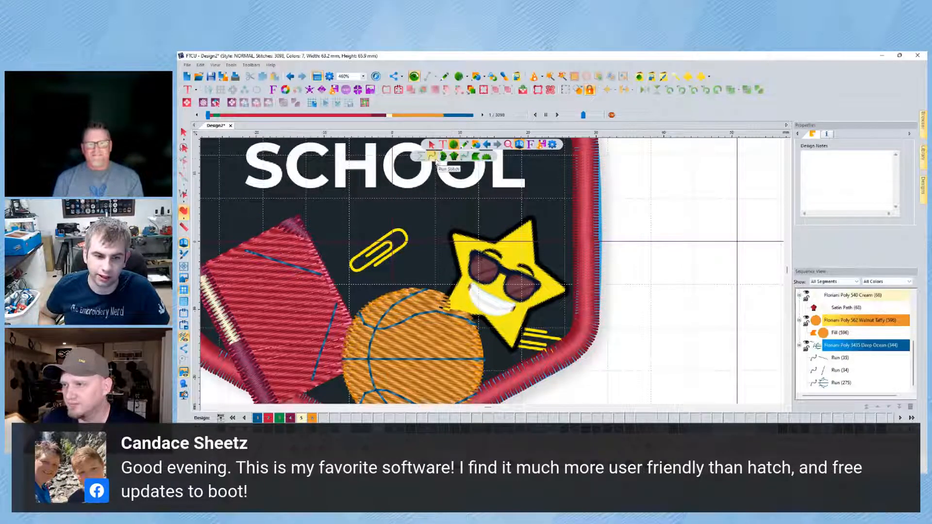
left_click(479, 161)
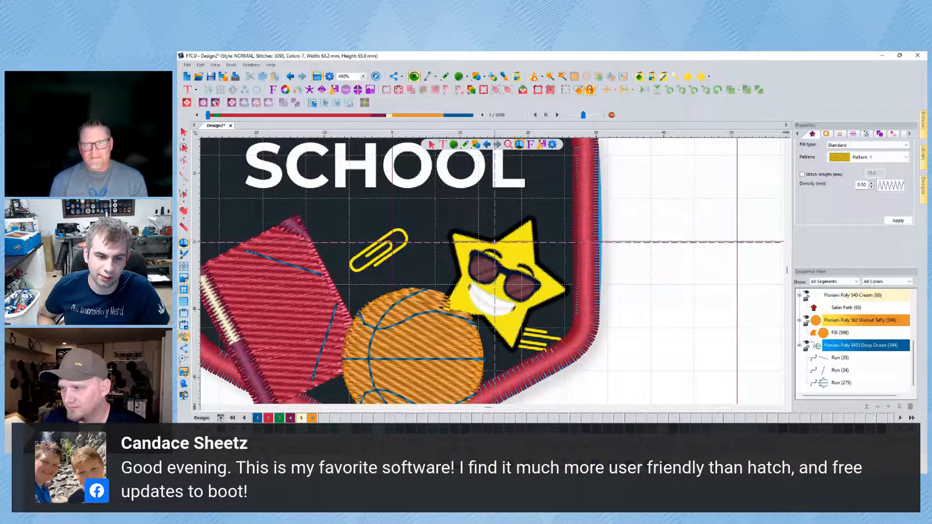
left_click(488, 239)
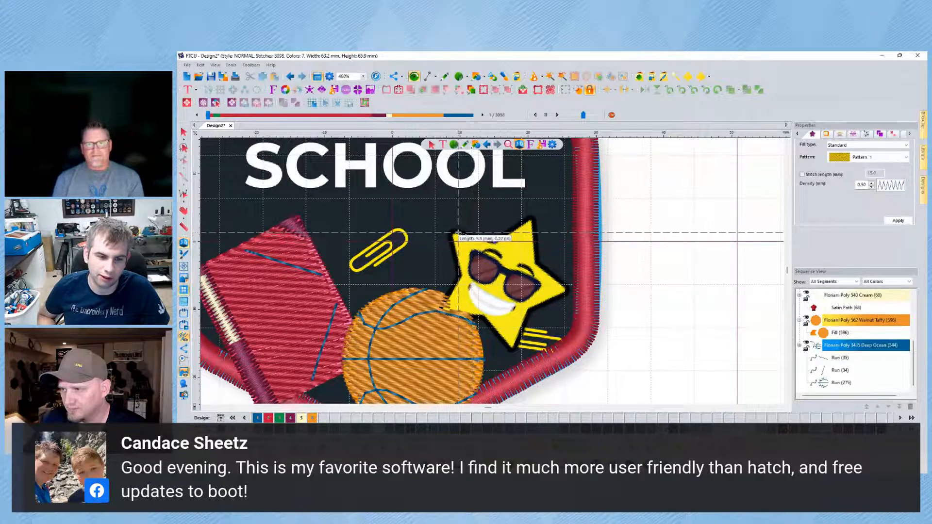
left_click(452, 236)
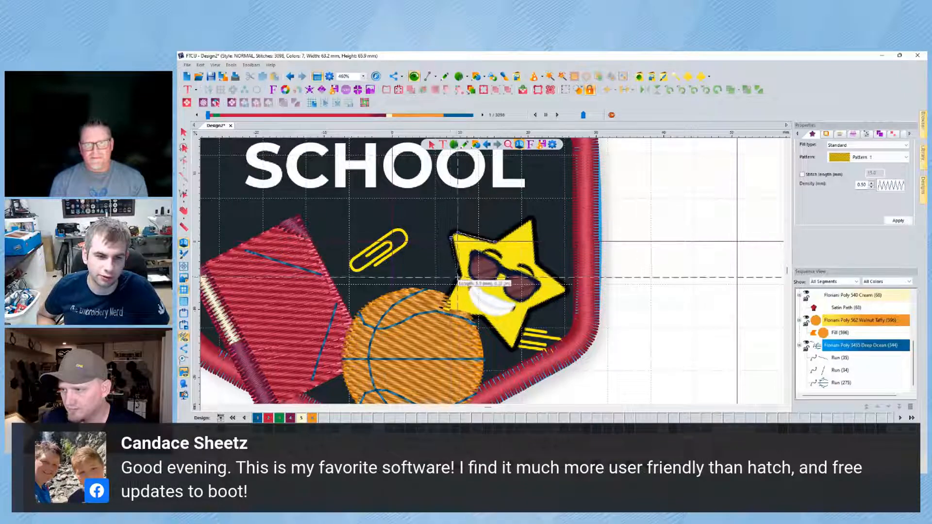
left_click(459, 276)
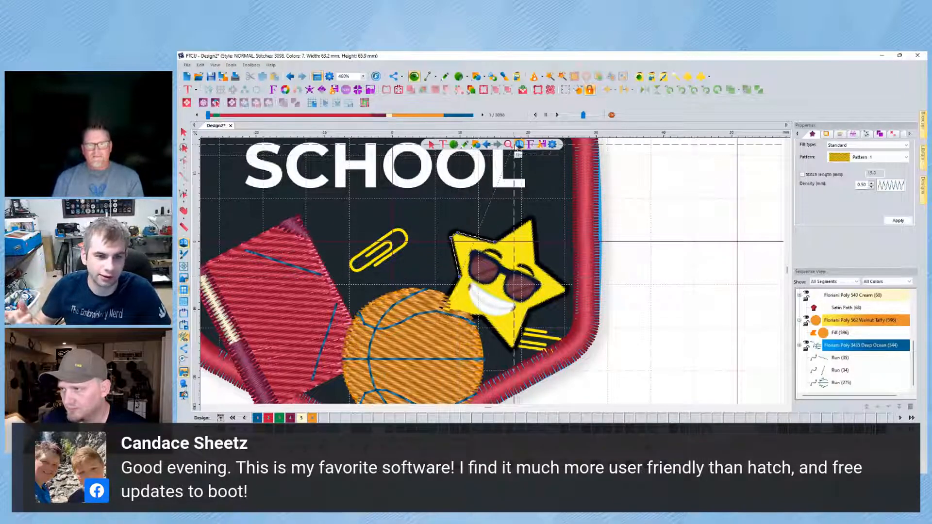
left_click(519, 144)
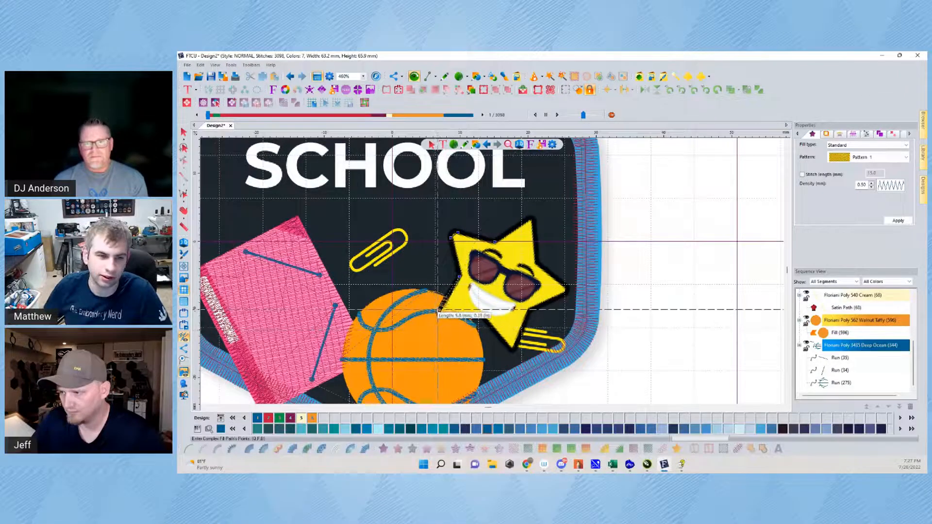
left_click(439, 311)
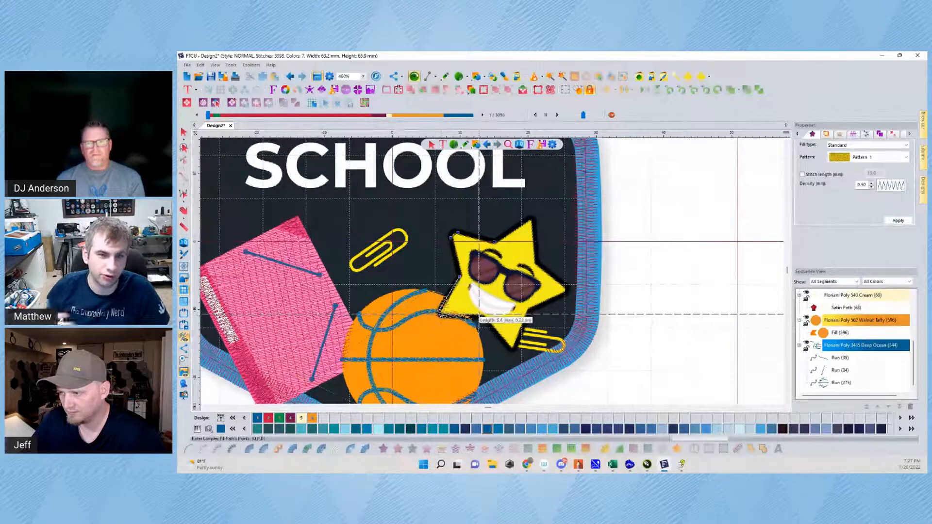
left_click(481, 316)
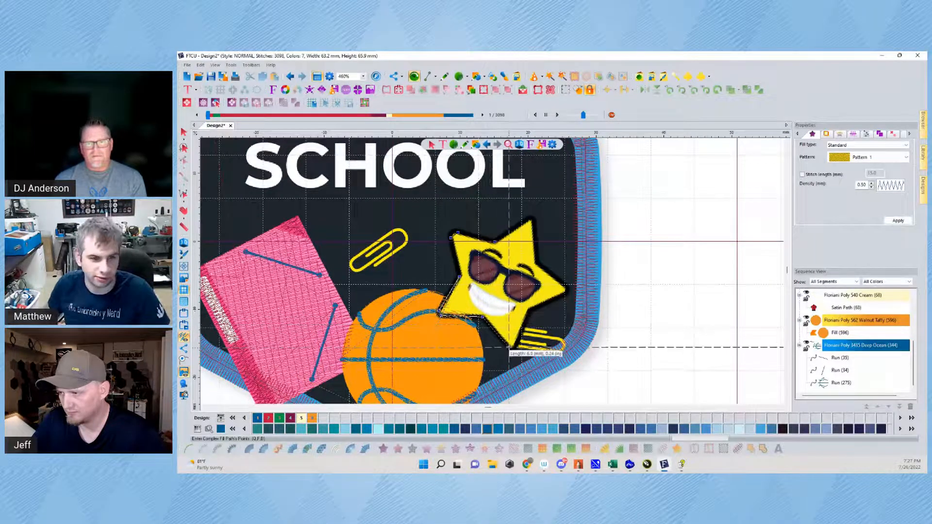
left_click(510, 347)
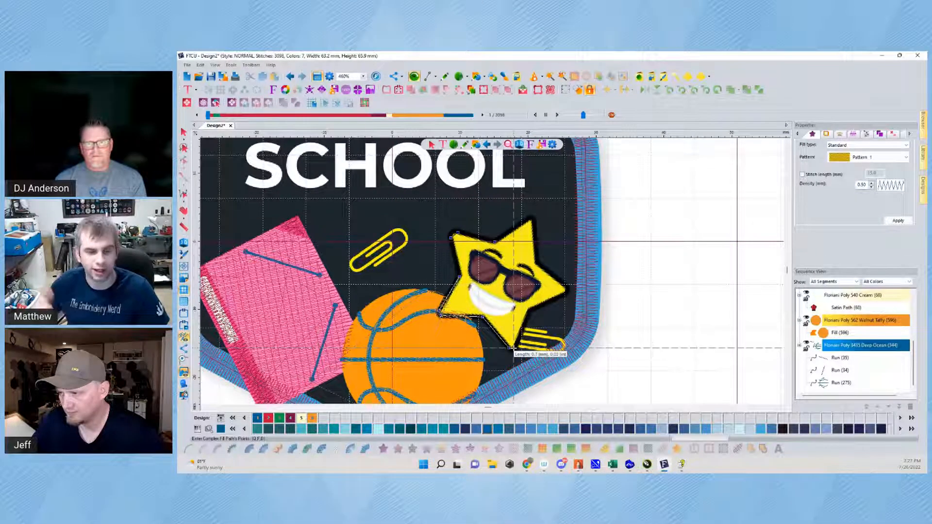
left_click(529, 314)
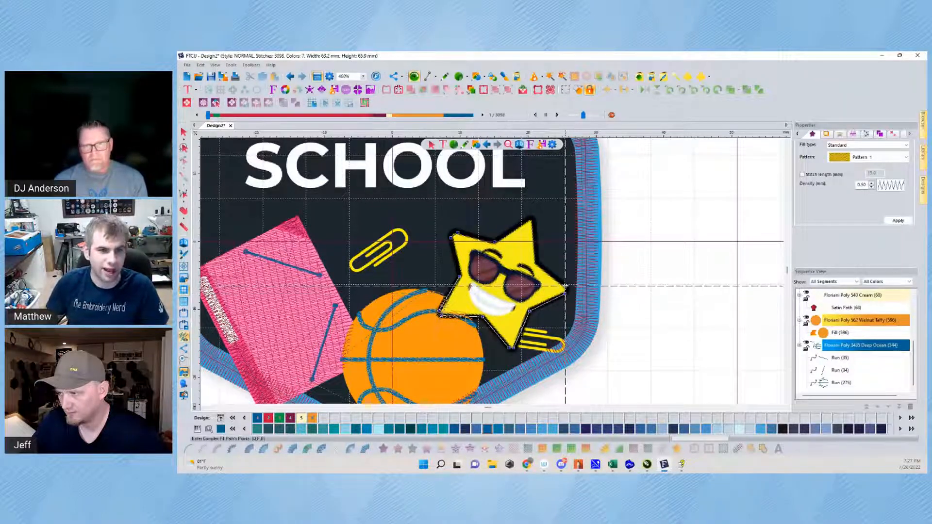
left_click(565, 292)
left_click(537, 265)
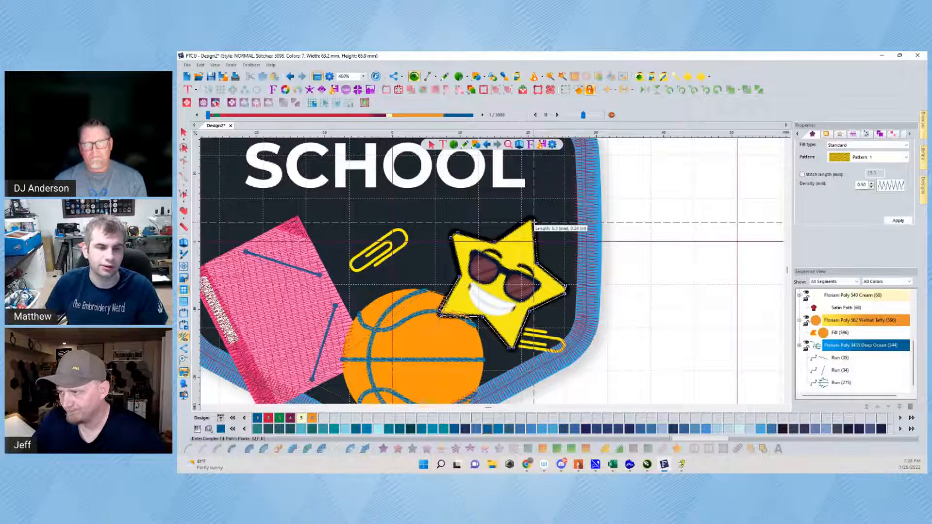
left_click(527, 220)
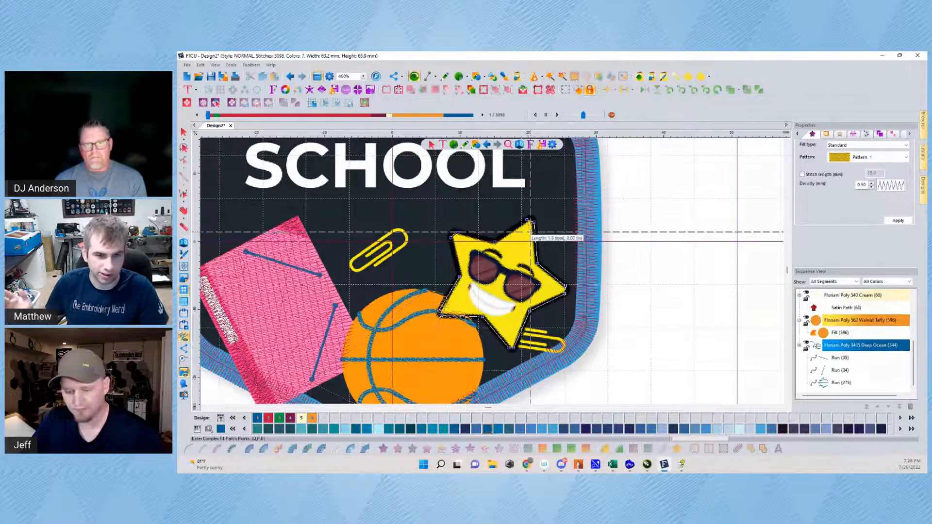
Finish the star's fill with the default inclination, its entry point on the lower edge beside the basketball, and its exit at the bottom tip
key("Return")
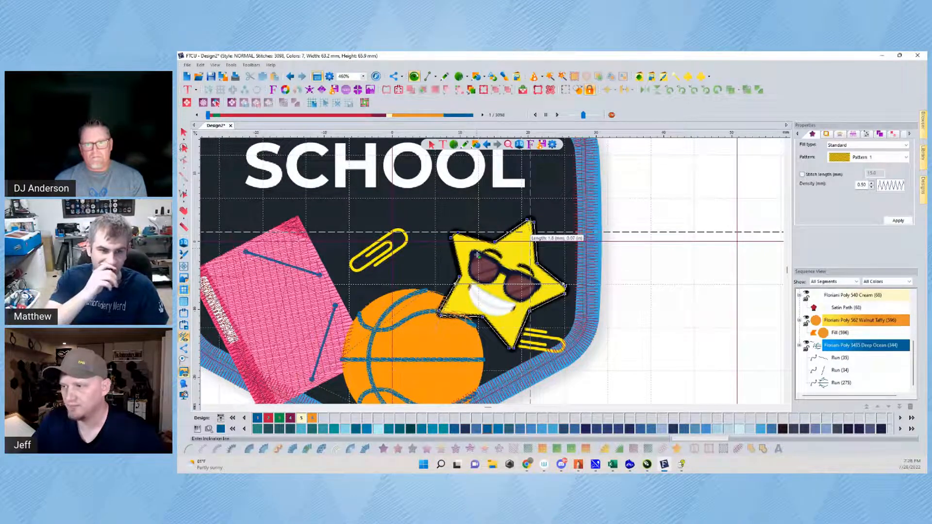
key("Return")
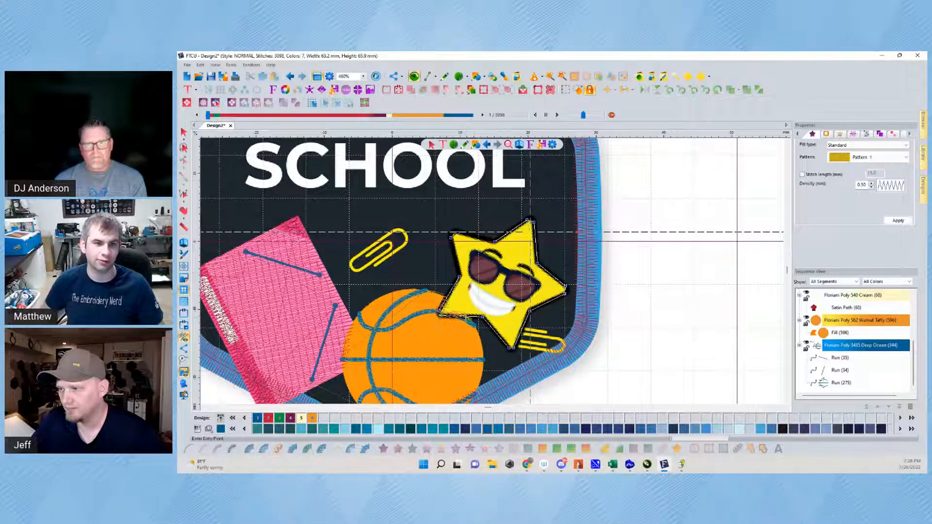
left_click(468, 316)
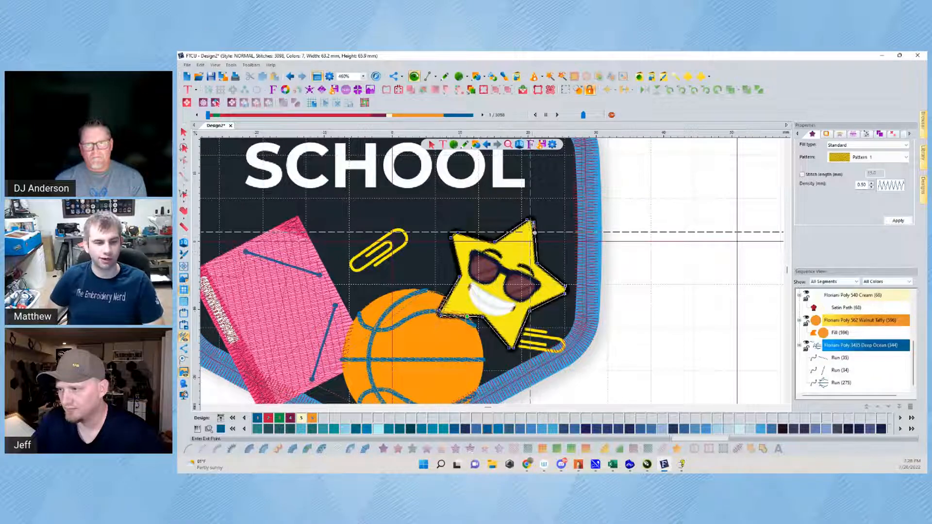
left_click(514, 347)
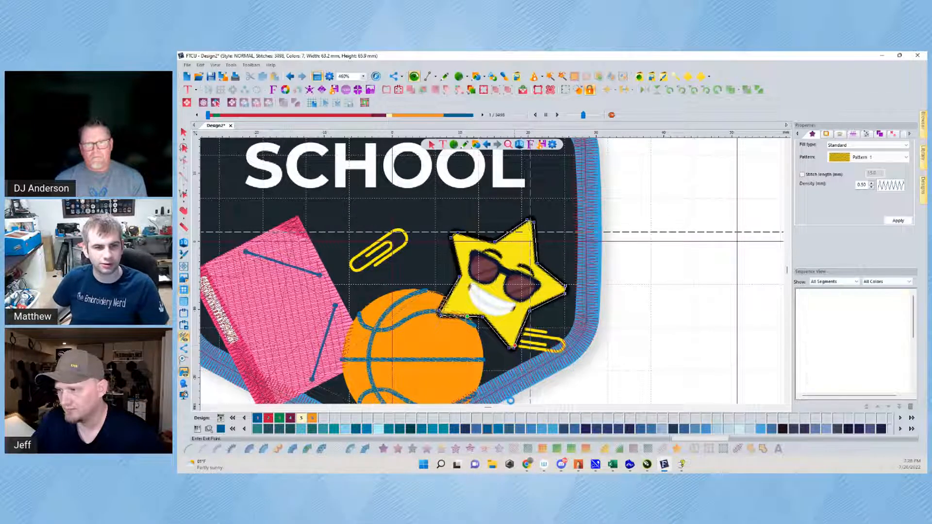
left_click(183, 131)
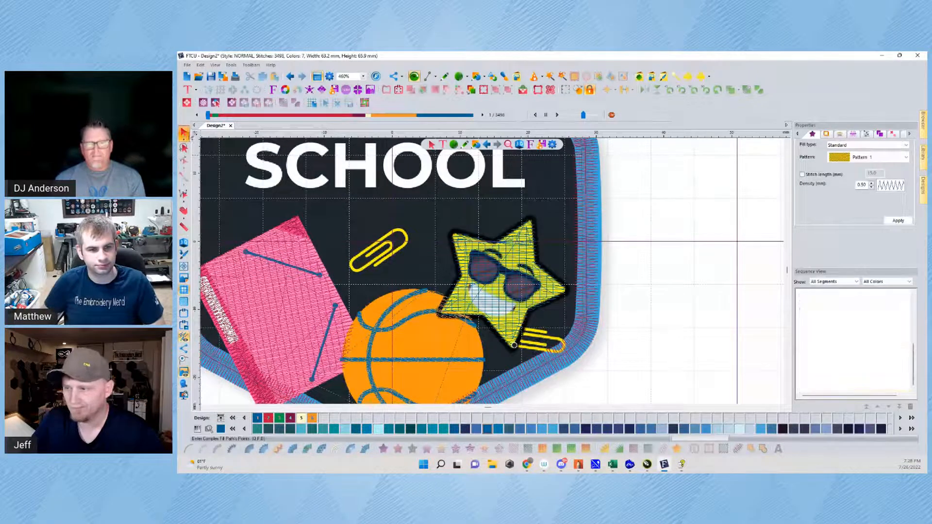
Recolor the star's fill with the Poly 9 Safety Yellow thread, then deselect it
left_click(517, 275)
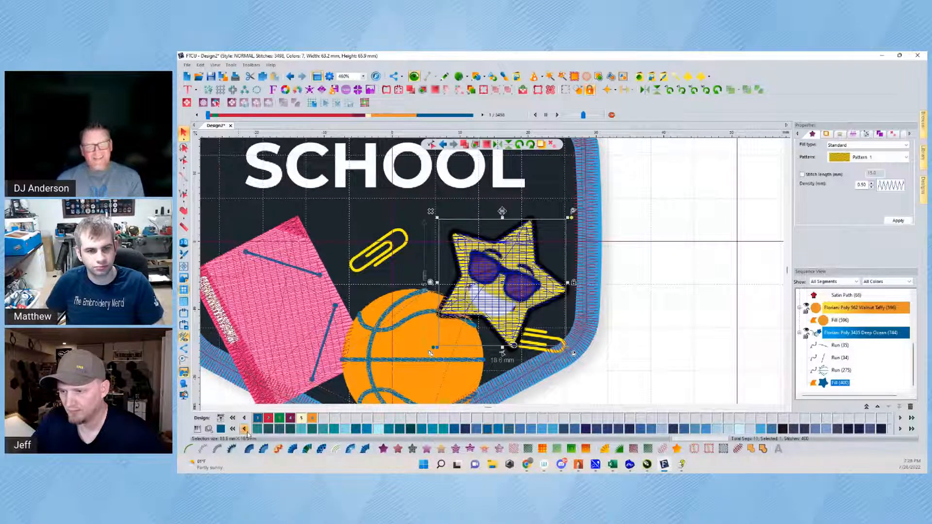
left_click(233, 429)
left_click(233, 428)
left_click(233, 428)
left_click(232, 428)
left_click(232, 429)
left_click(233, 429)
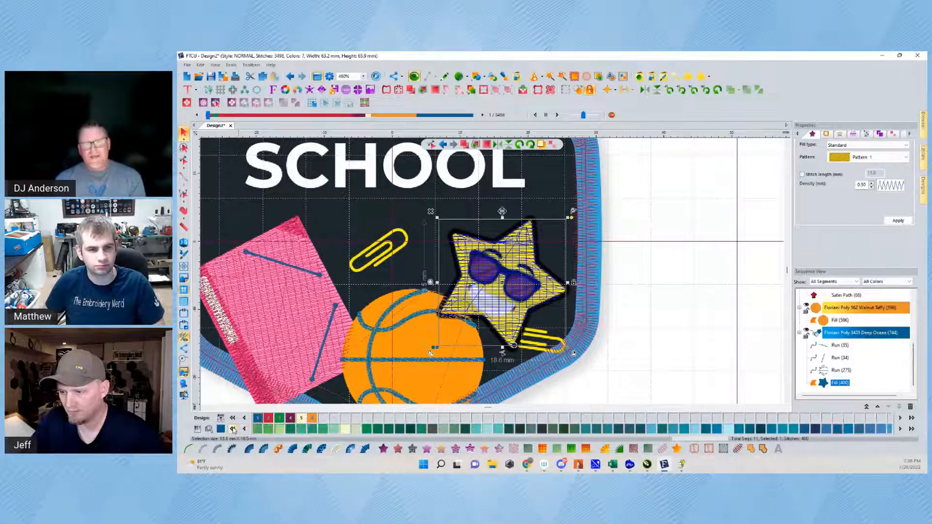
left_click(233, 429)
left_click(232, 429)
left_click(232, 428)
left_click(233, 429)
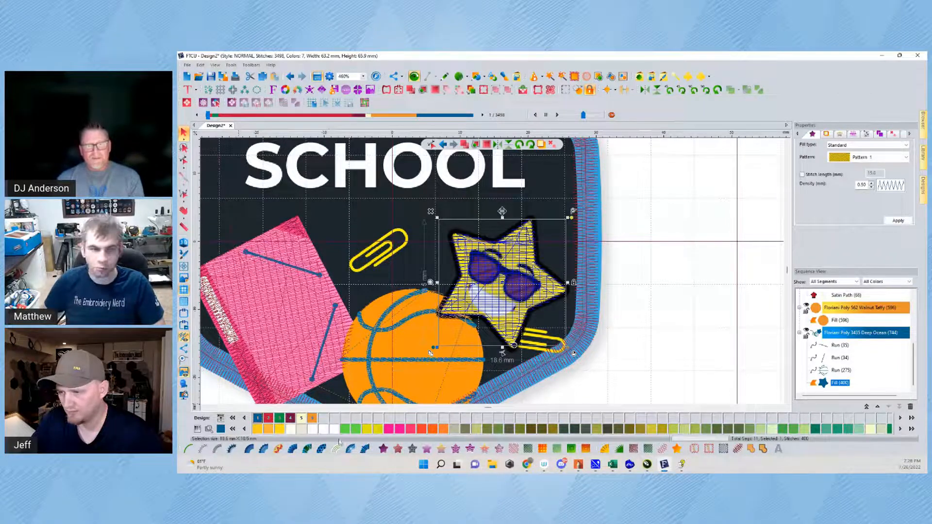
left_click(368, 429)
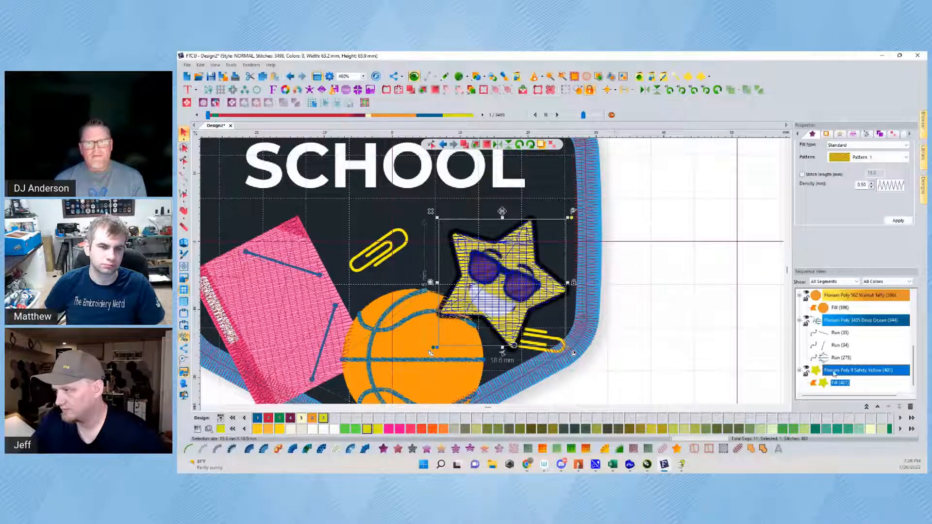
left_click(439, 270)
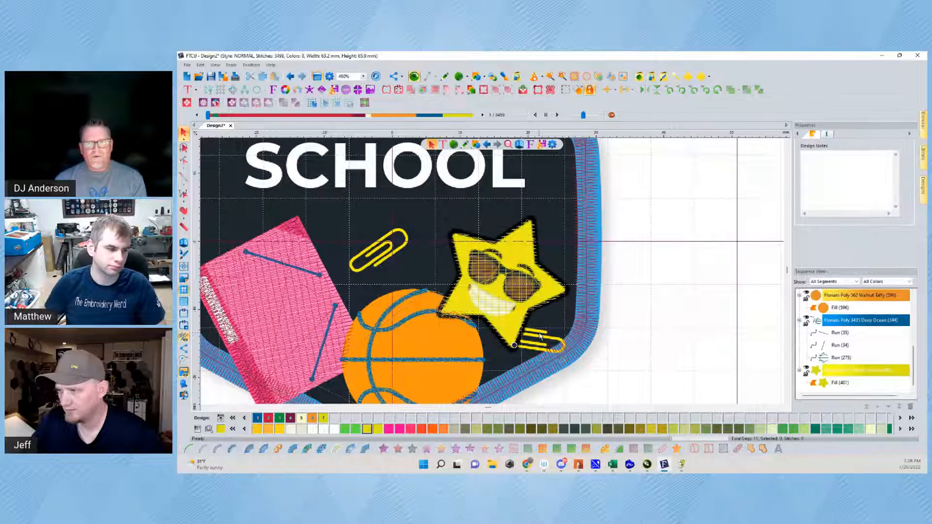
Draw a run-stitch path tracing the paper clip beside the star's bottom tip, starting and ending at the tip
left_click(465, 145)
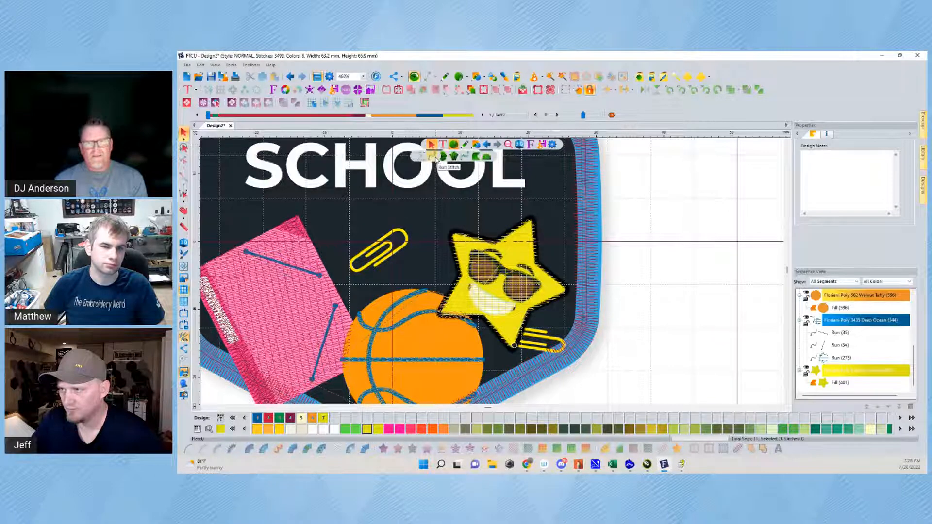
left_click(431, 156)
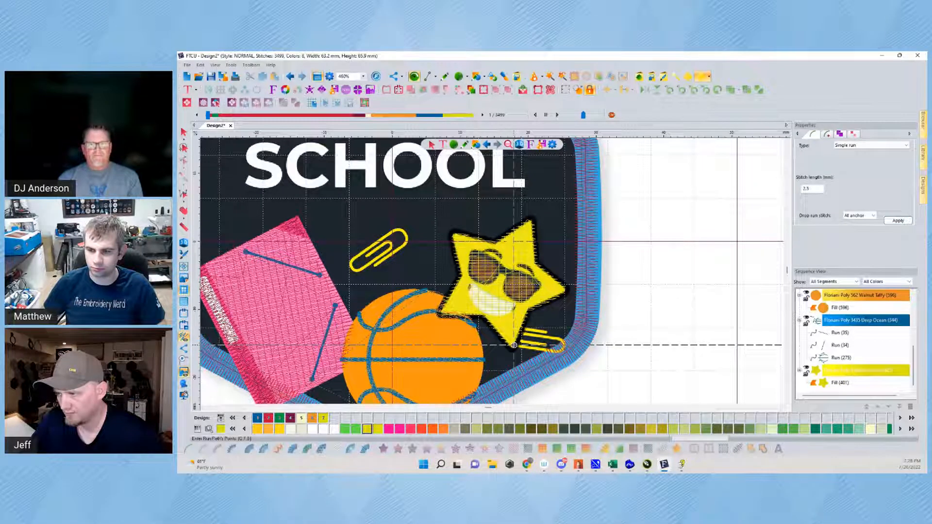
left_click(514, 346)
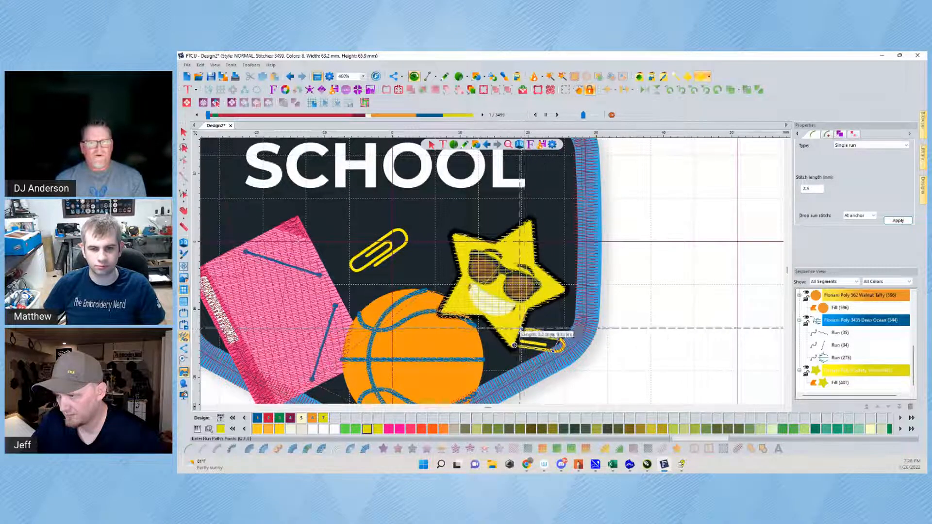
left_click(522, 329)
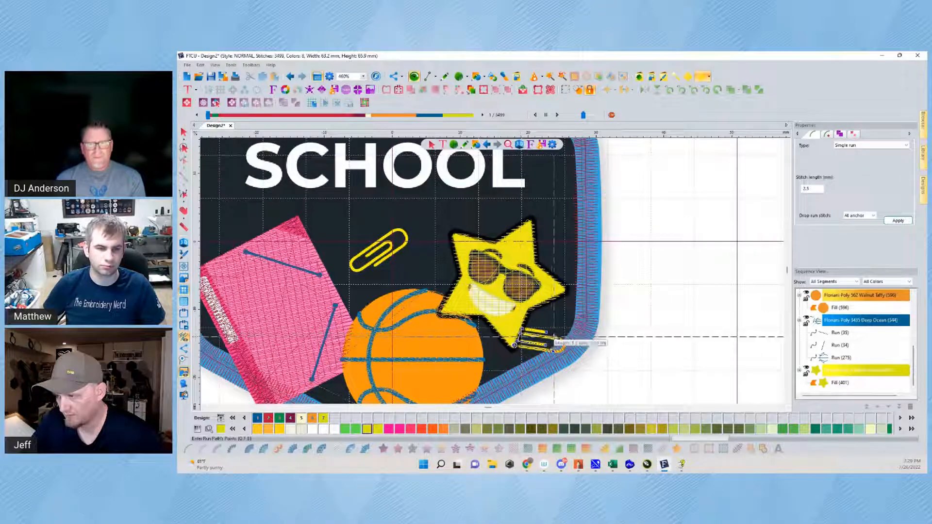
left_click(558, 338)
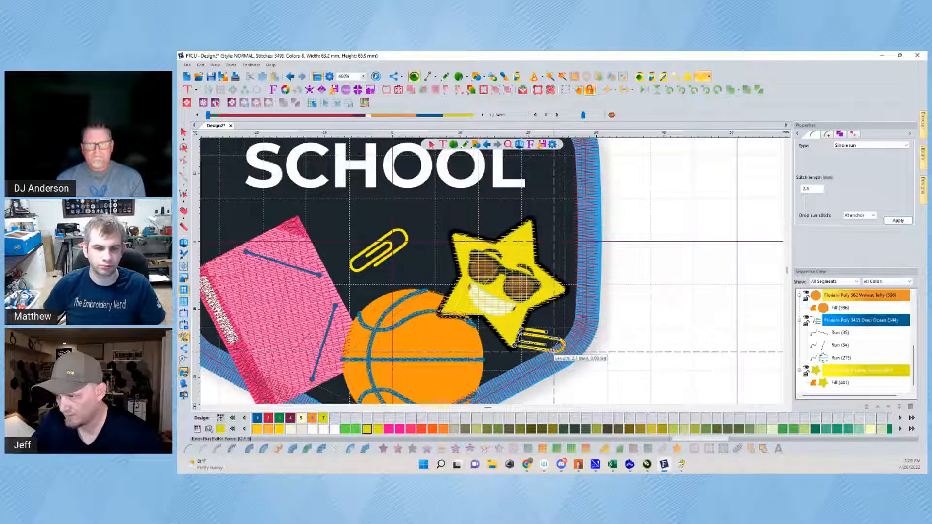
double_click(516, 345)
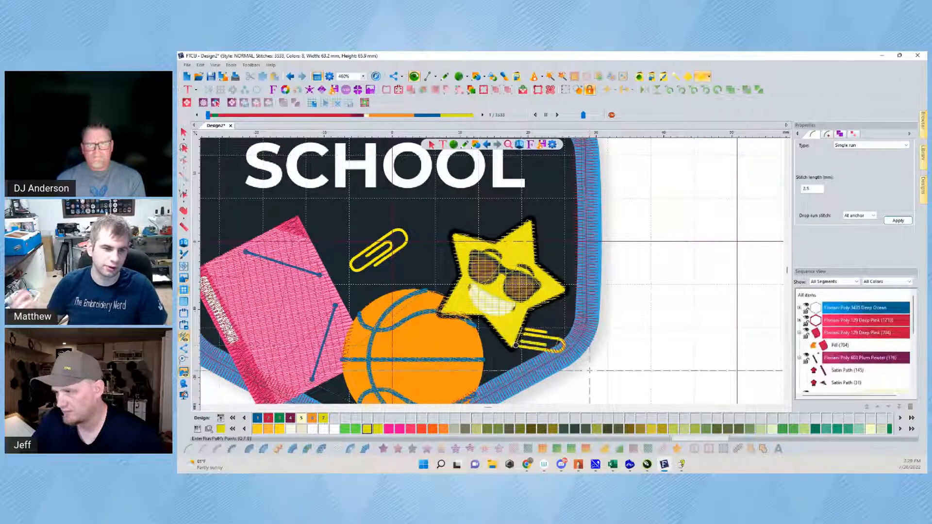
Check the outline points of the lower paper clip's run, then view the design in 3D stitch view
left_click(183, 132)
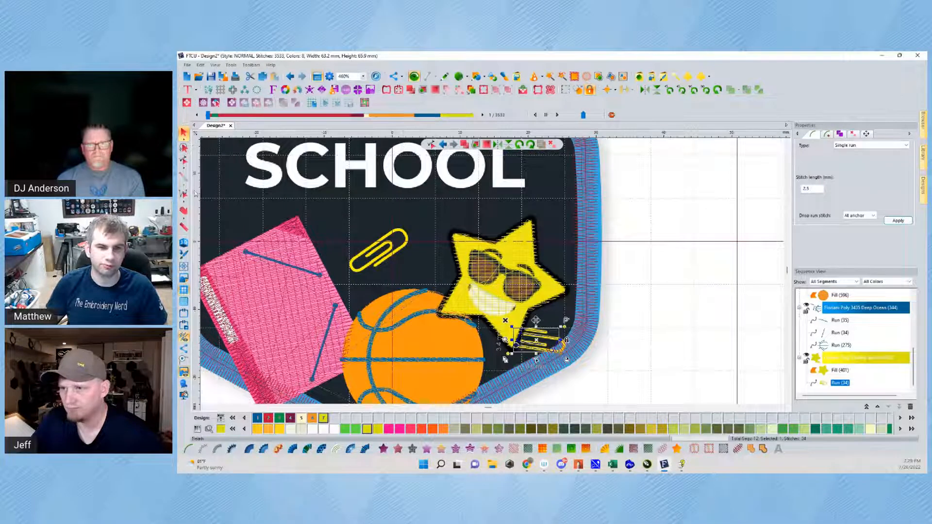
left_click(431, 144)
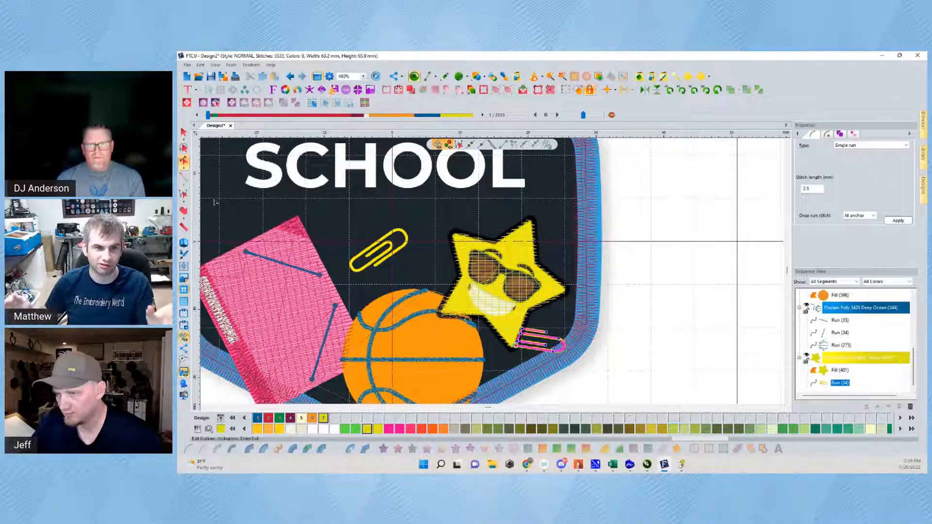
key("Escape")
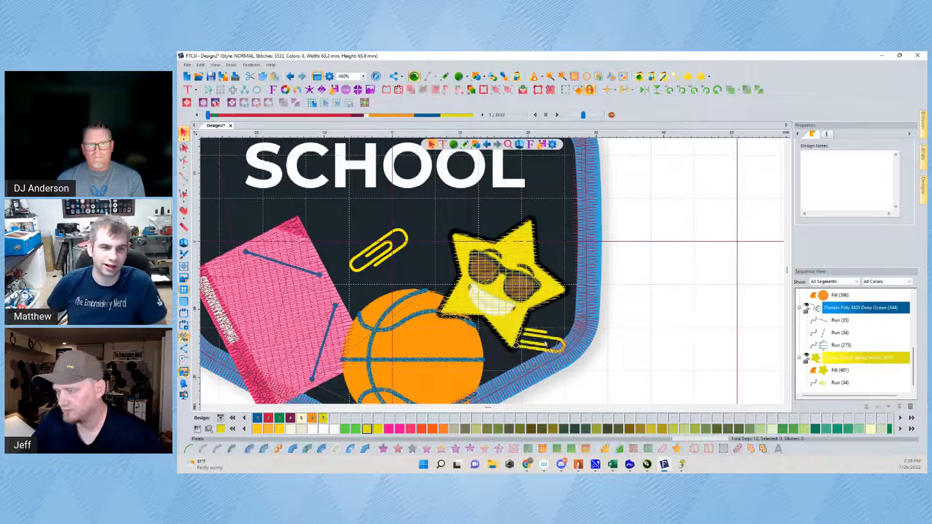
left_click(520, 145)
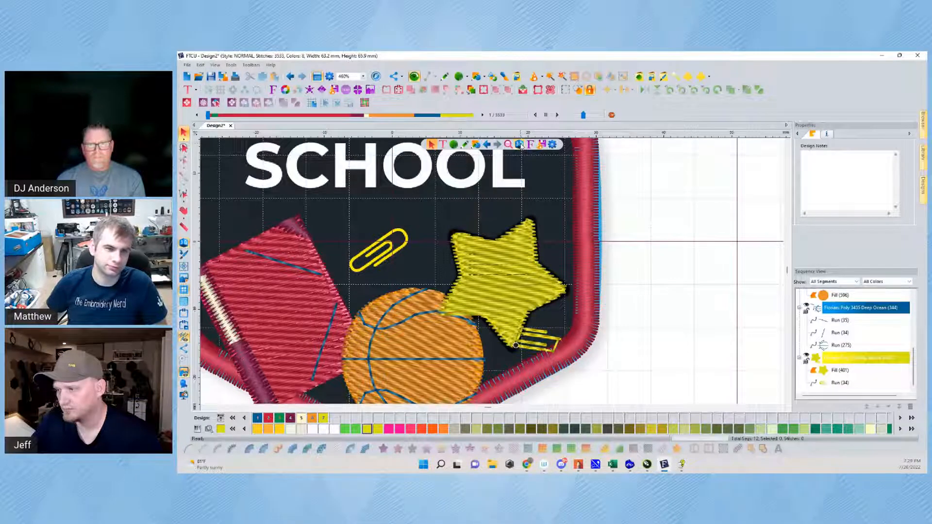
Reshape the lower paper clip's run at its outer end, adjusting the outline points to follow the artwork's rounded curve, then deselect it
left_click(519, 145)
left_click(520, 146)
left_click(520, 147)
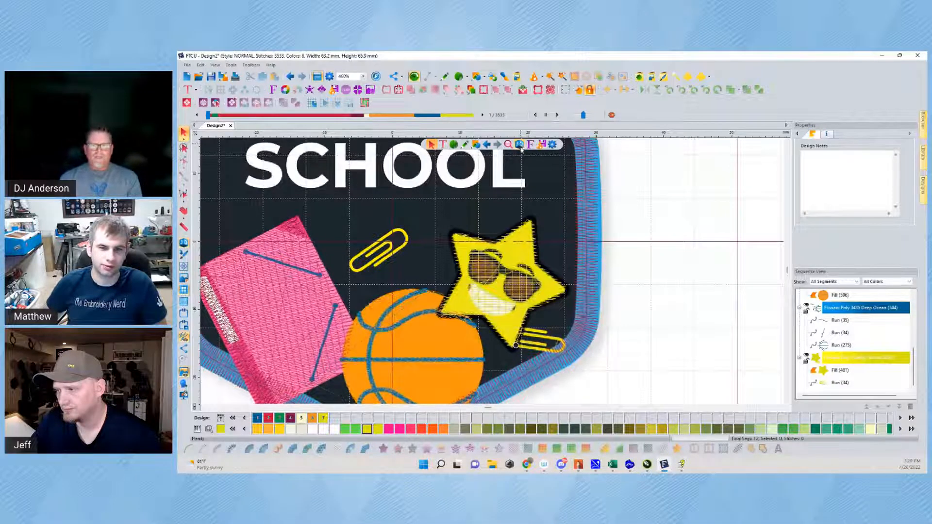
left_click(559, 348)
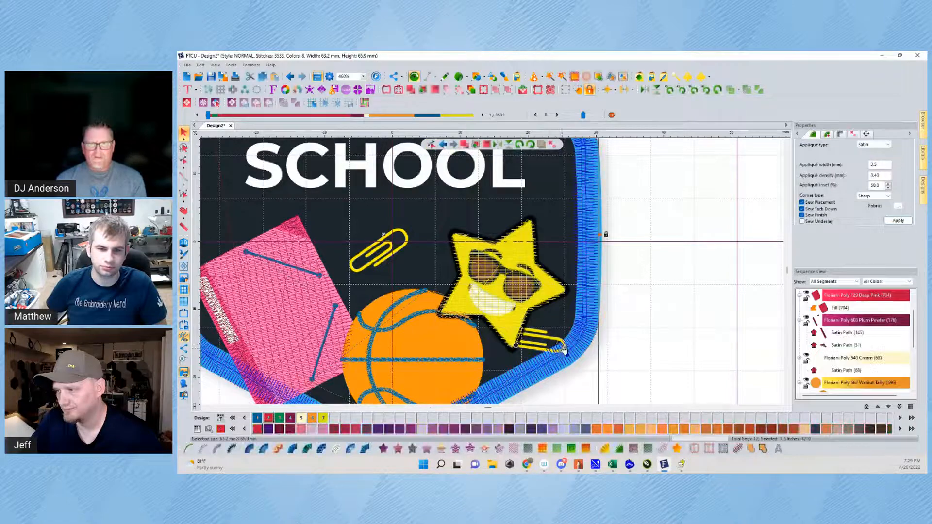
left_click(557, 348)
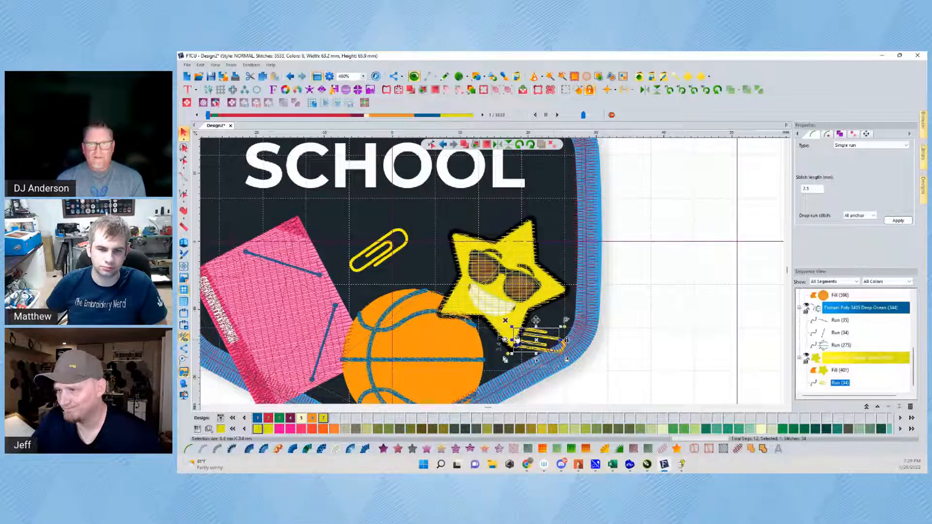
left_click(183, 160)
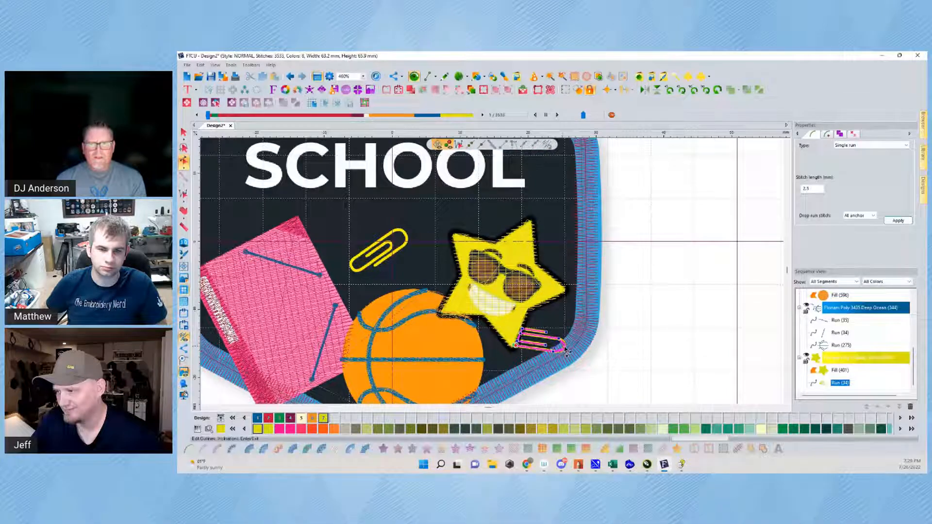
left_click(564, 349)
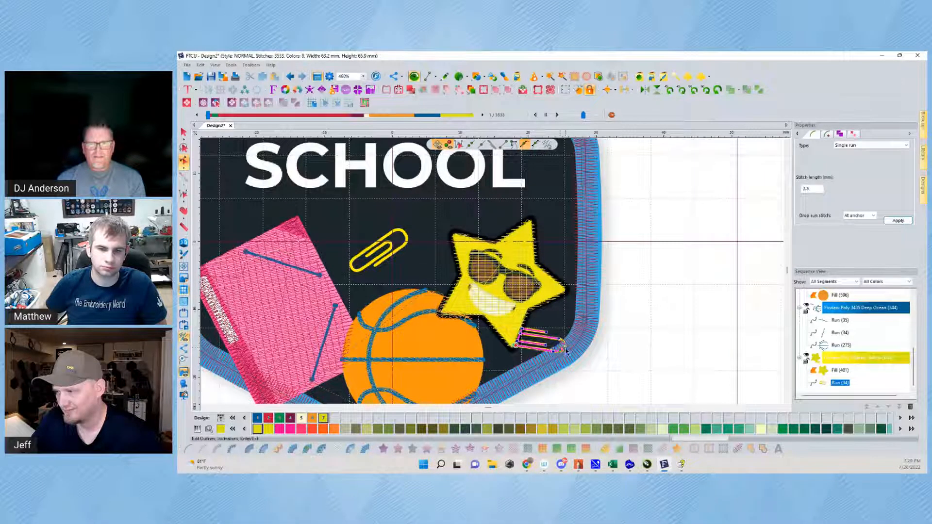
left_click(566, 351)
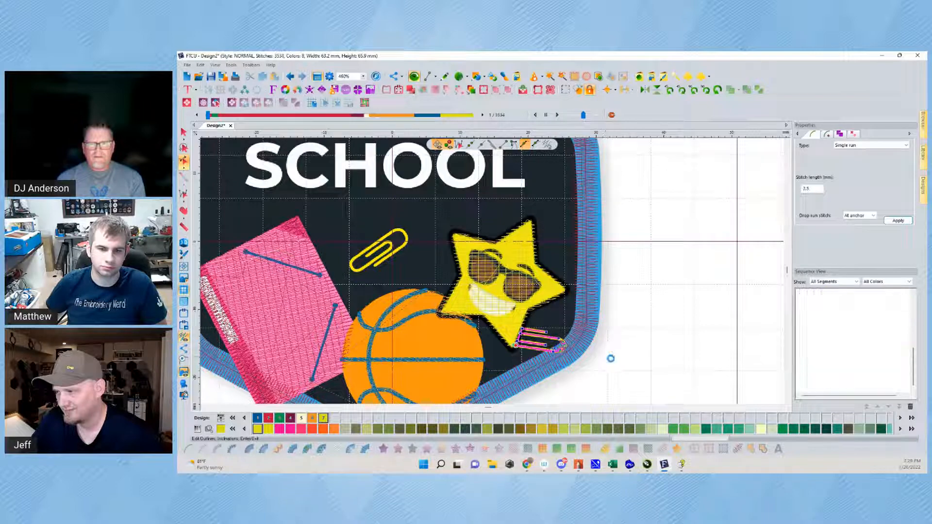
left_click(563, 351)
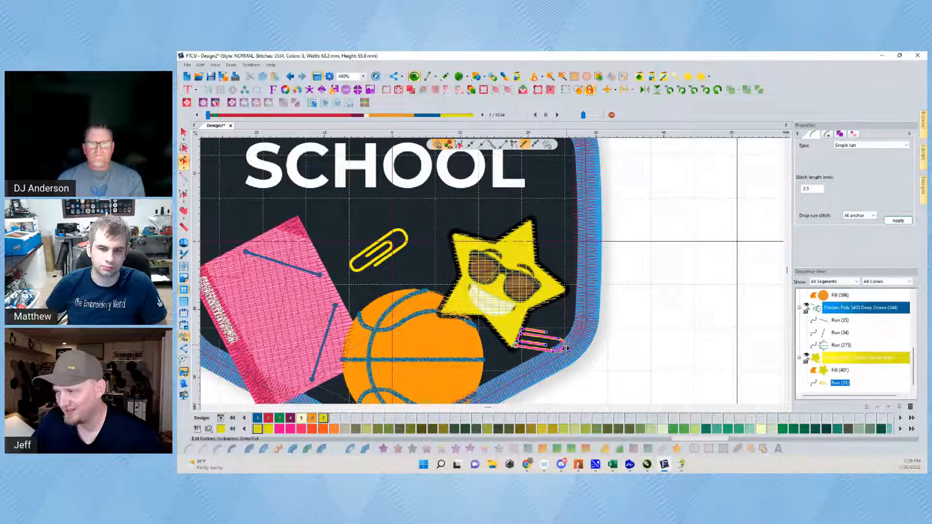
left_click(563, 348)
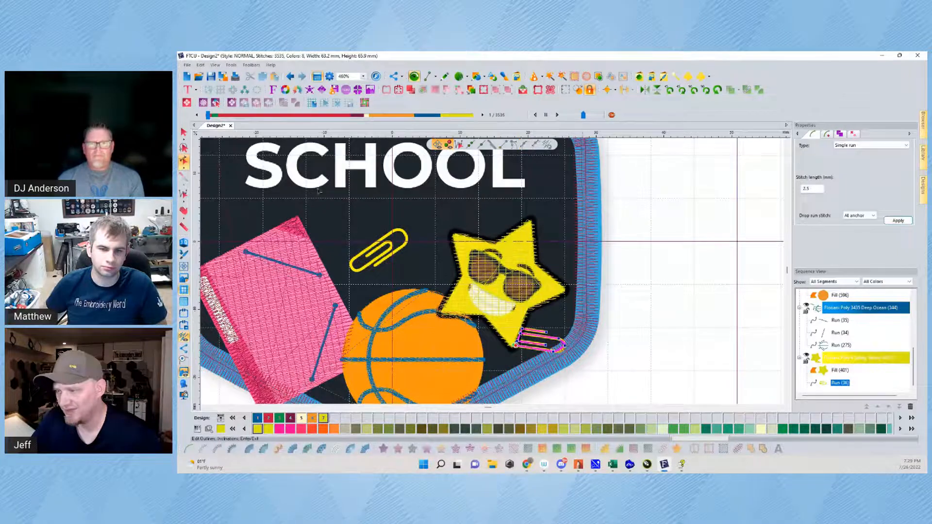
key("Escape")
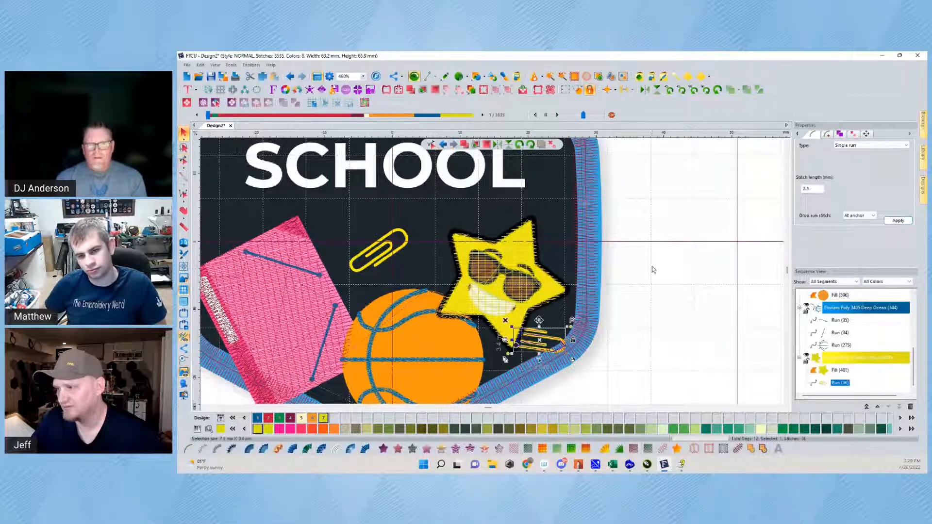
left_click(651, 266)
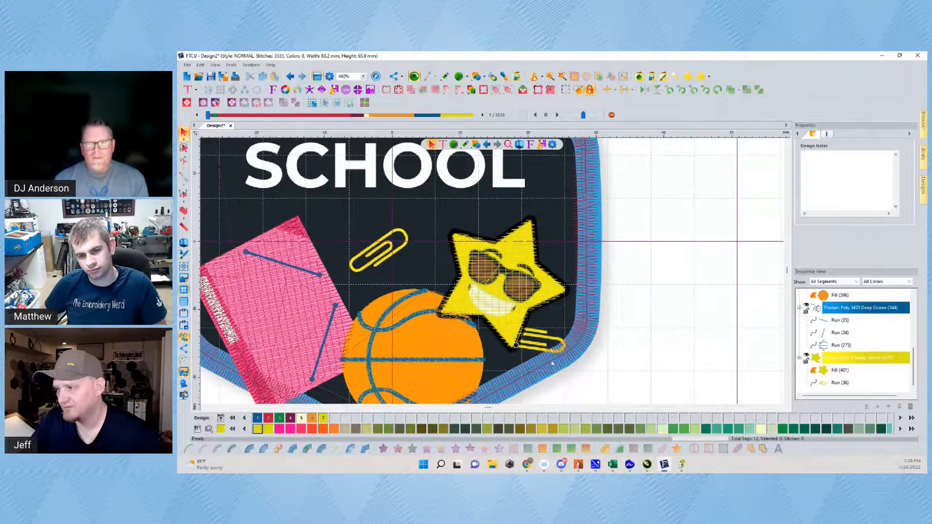
Inspect the reshaped lower paper clip in 3D stitch view, then check the outline points of its run
left_click(519, 145)
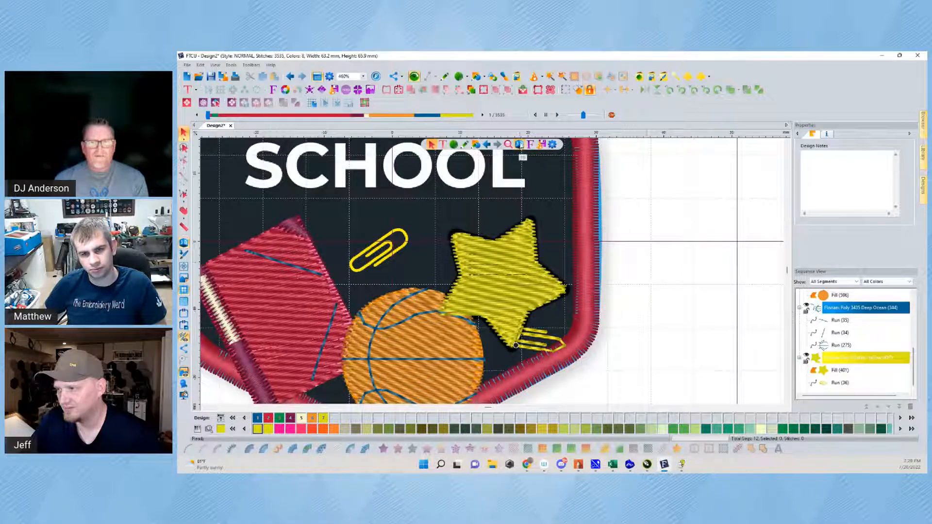
left_click(519, 145)
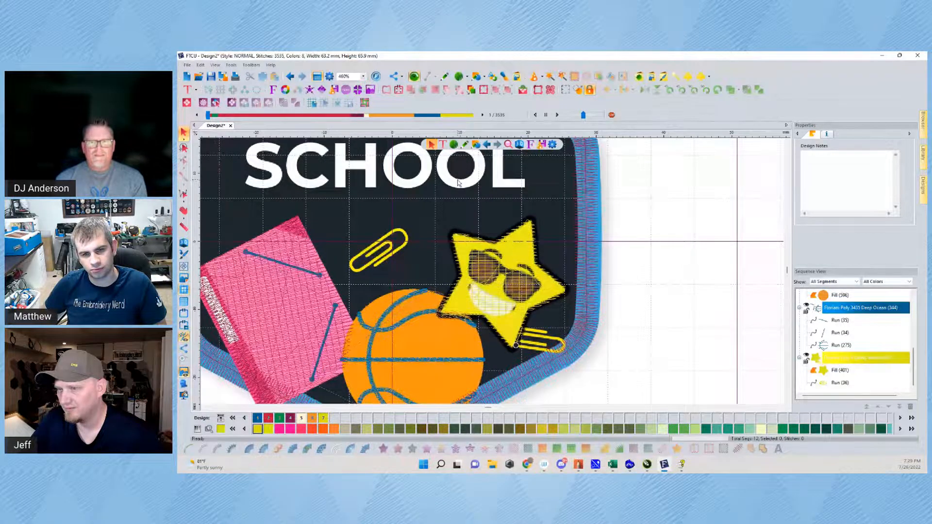
left_click(535, 334)
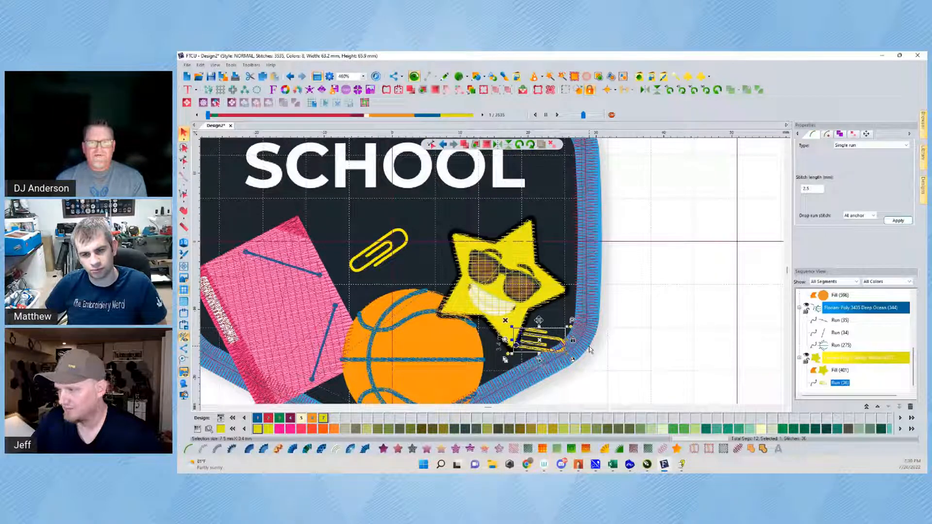
double_click(539, 360)
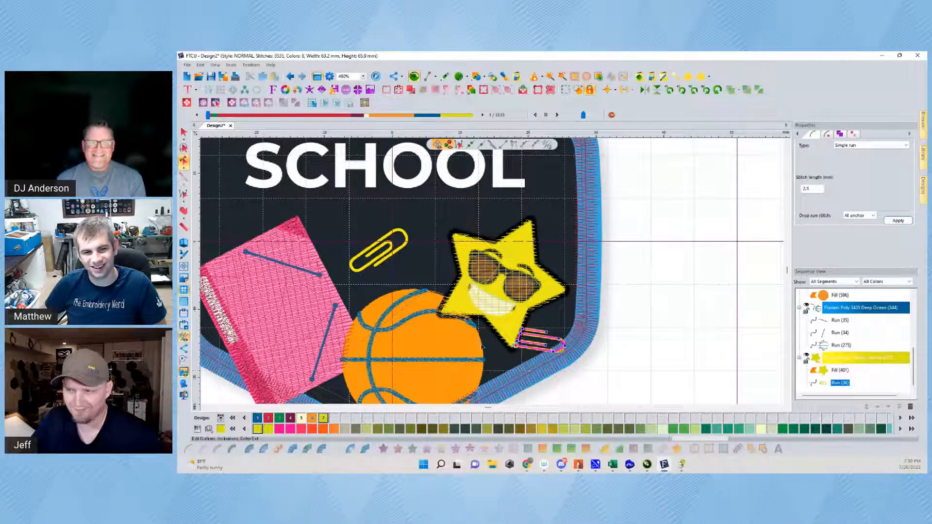
key("Escape")
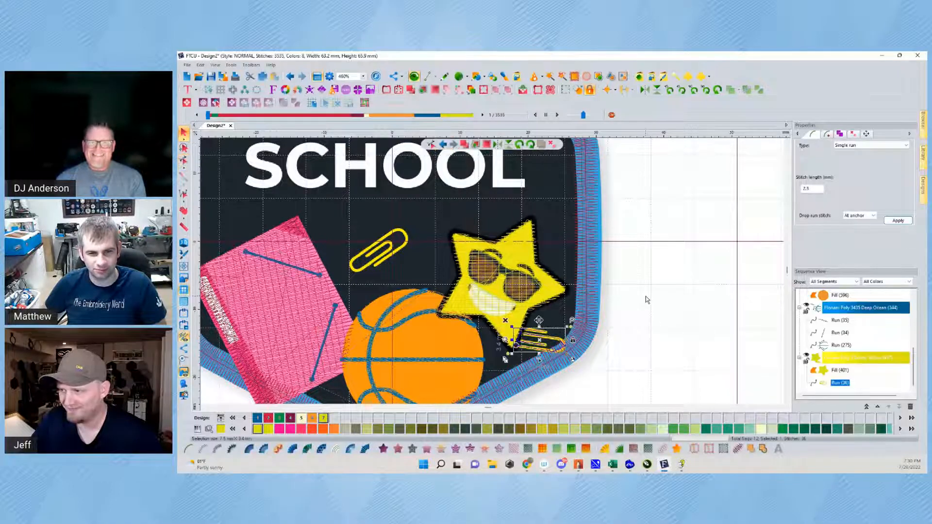
left_click(646, 299)
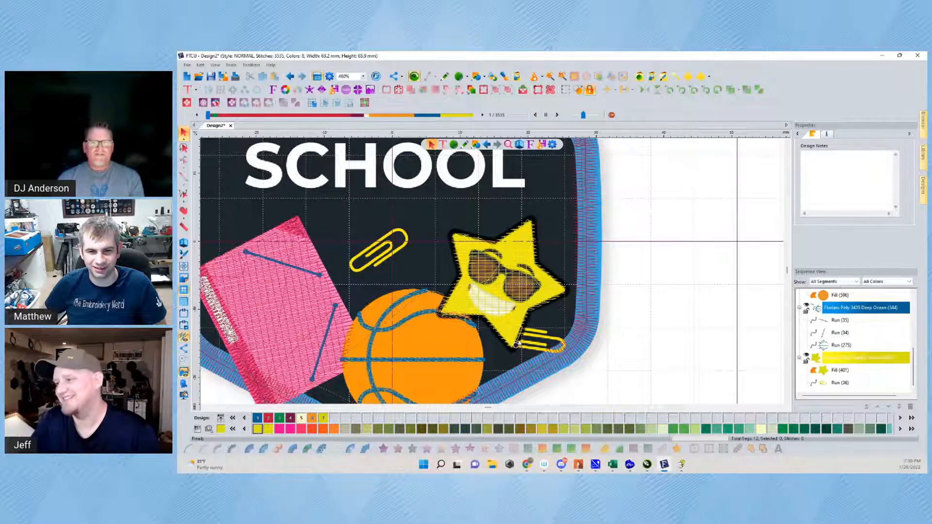
left_click(515, 344)
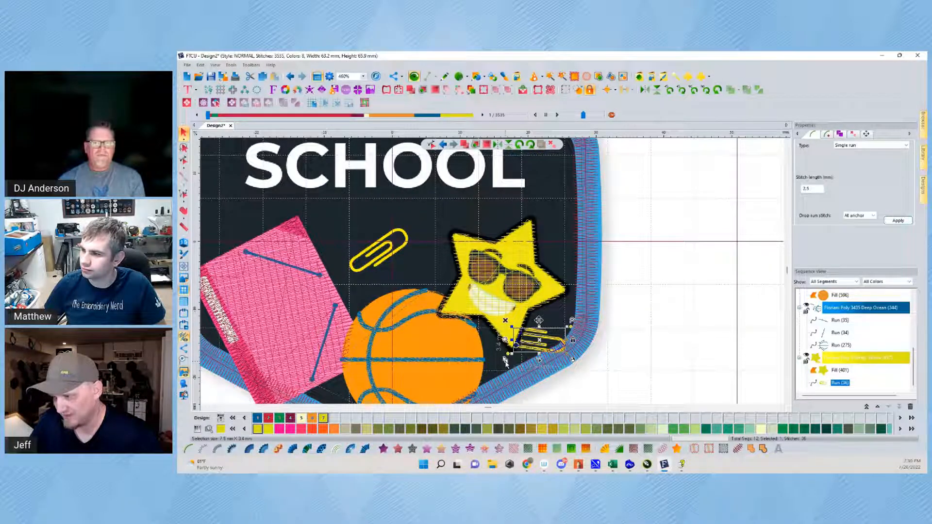
right_click(573, 363)
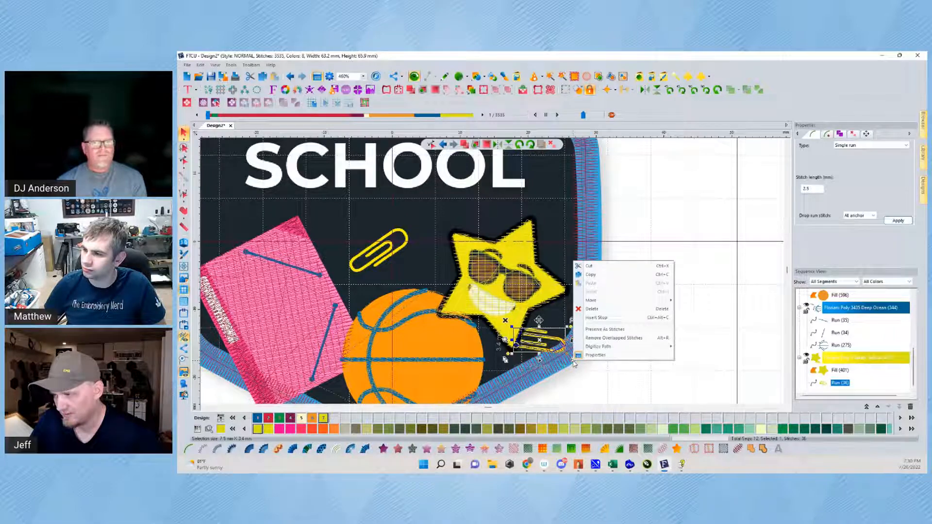
left_click(583, 375)
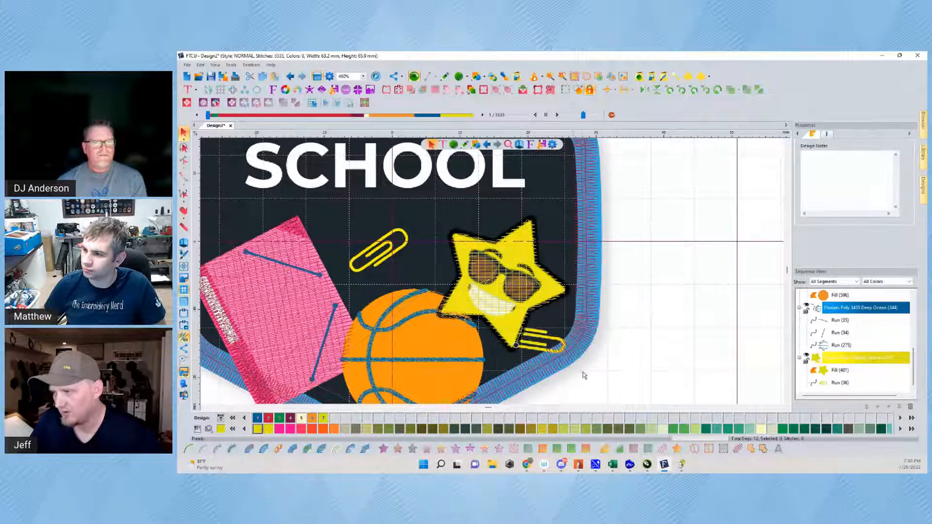
left_click(545, 354)
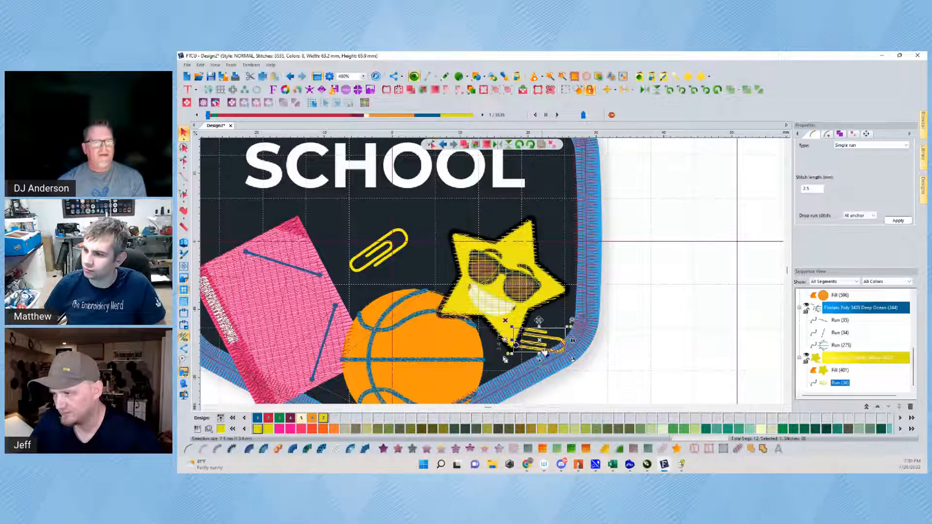
right_click(573, 363)
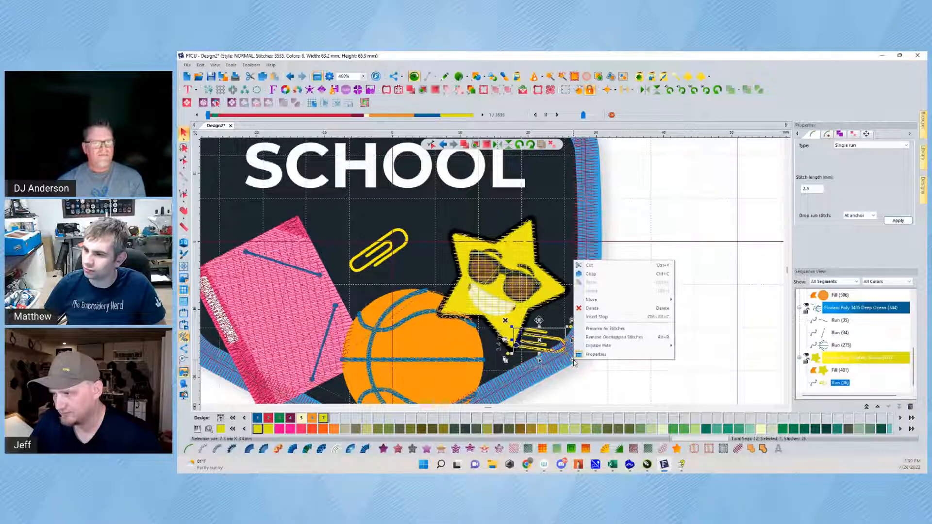
left_click(584, 381)
left_click(542, 352)
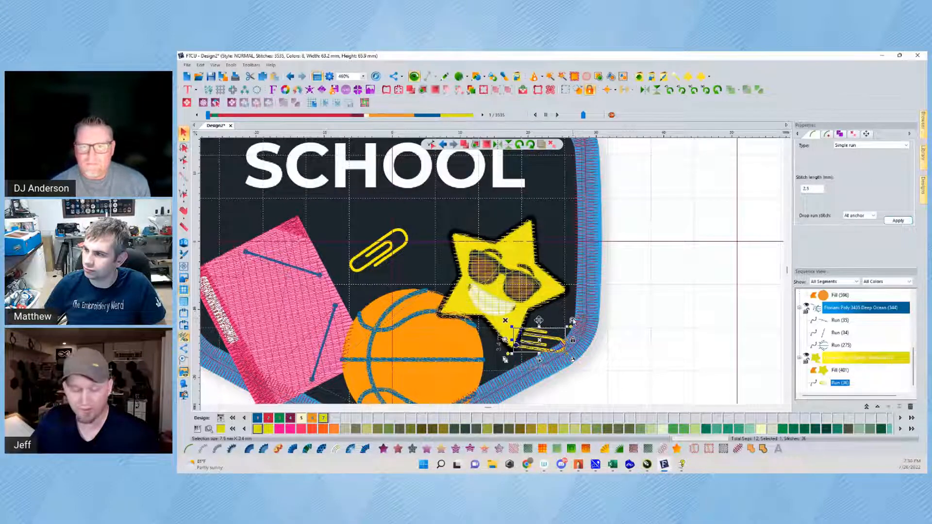
left_click(616, 324)
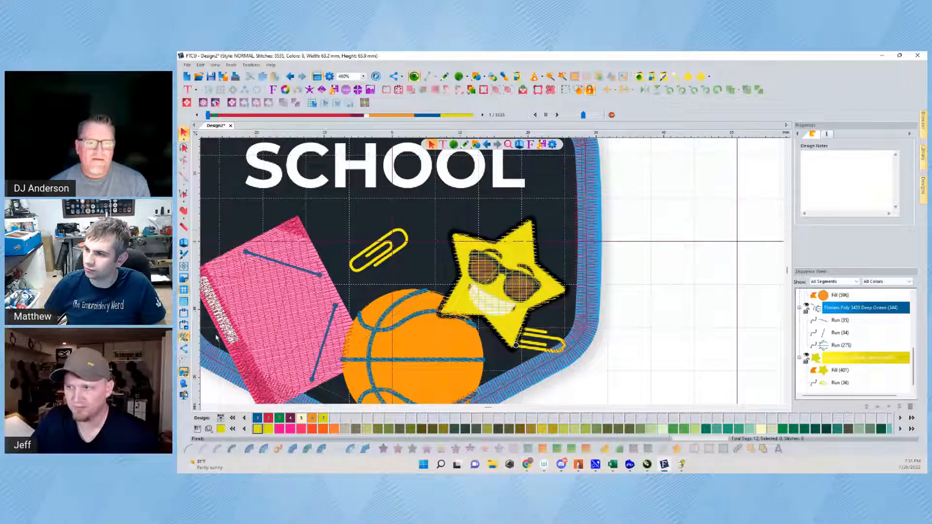
Draw a single run-stitch path tracing the upper paper clip, from its rounded end around the loops to the wire's end beneath the clip
mouse_move(453, 145)
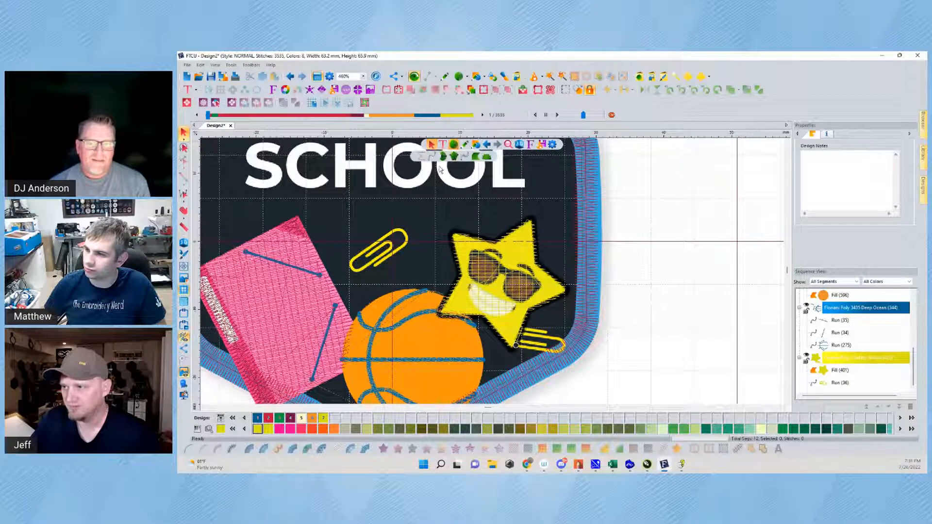
left_click(431, 157)
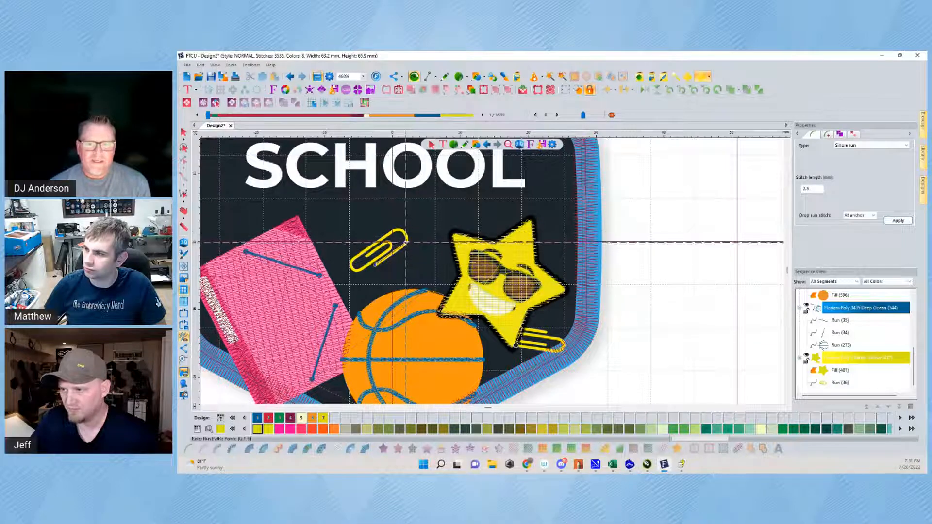
left_click(401, 236)
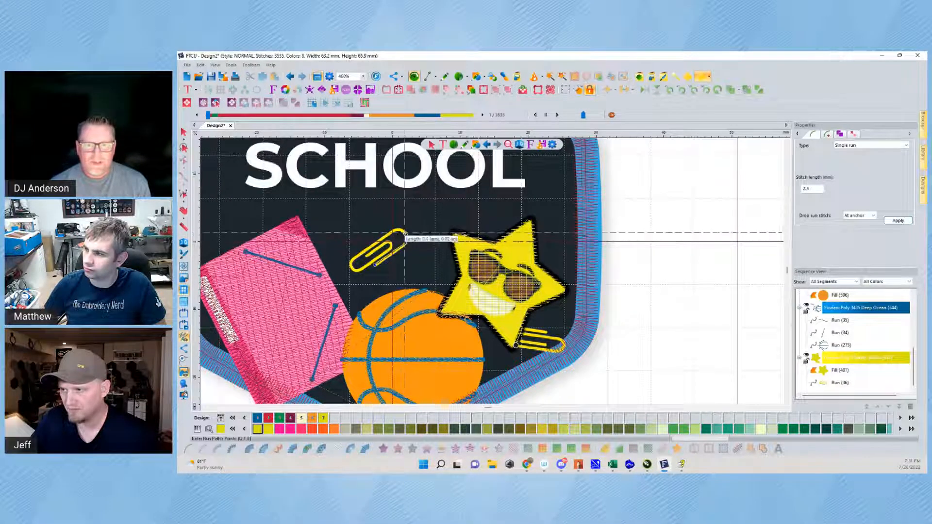
left_click(402, 231)
left_click(394, 230)
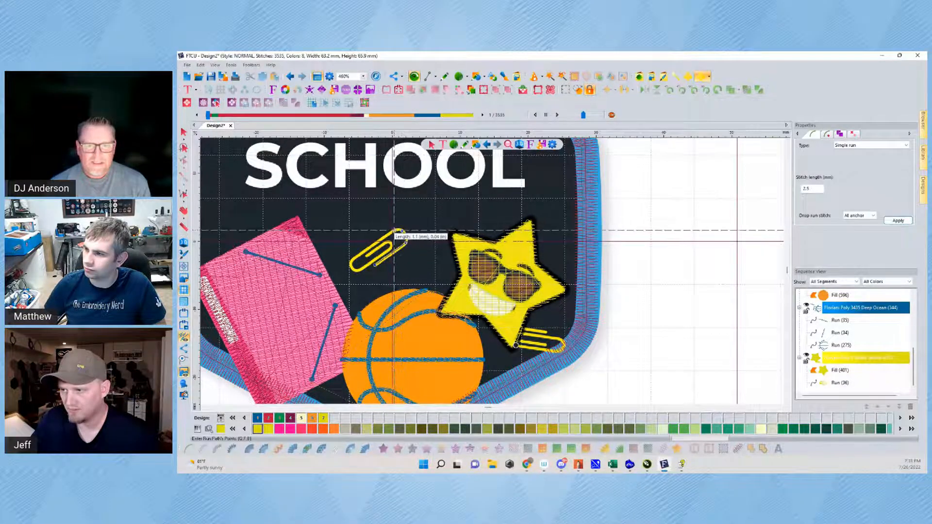
left_click(353, 262)
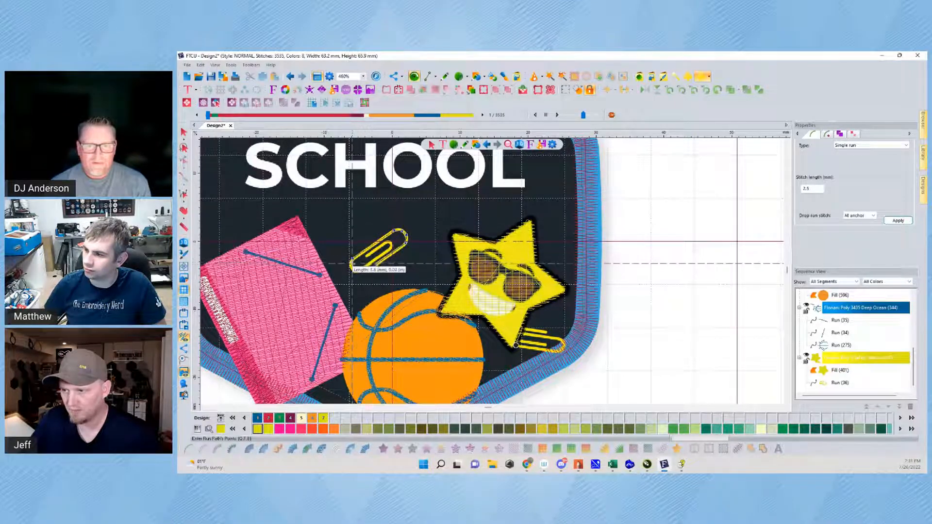
left_click(350, 265)
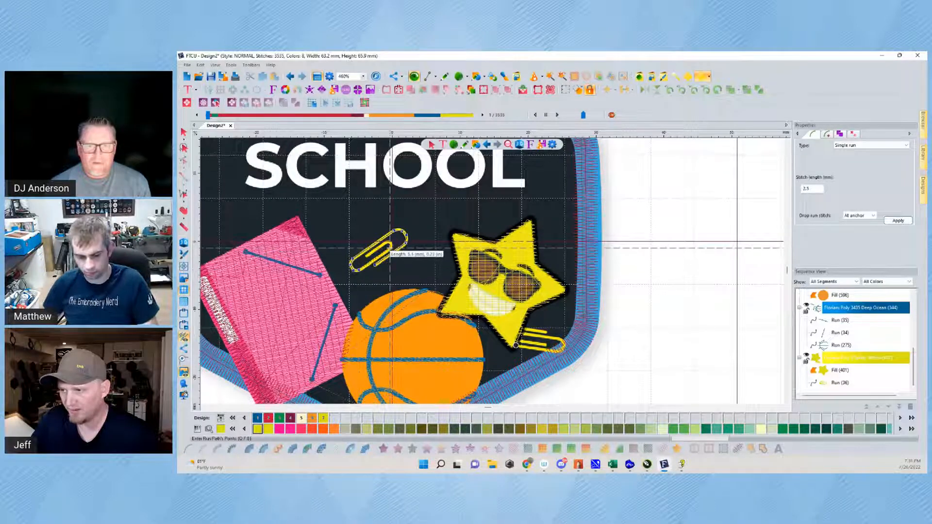
left_click(391, 246)
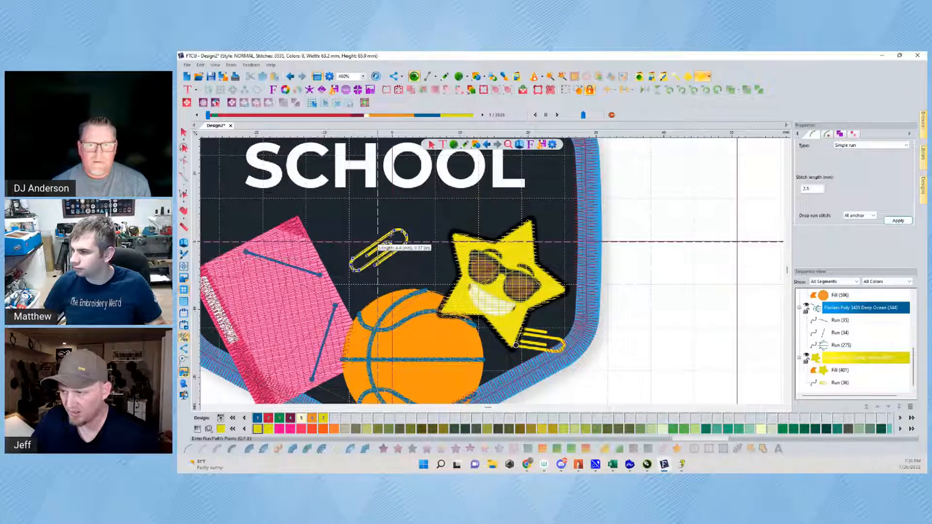
left_click(394, 231)
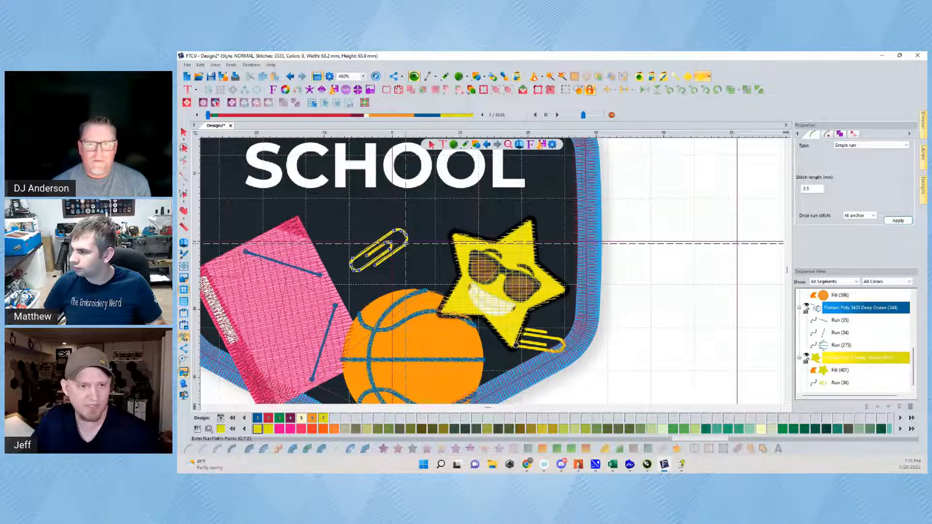
left_click(374, 265)
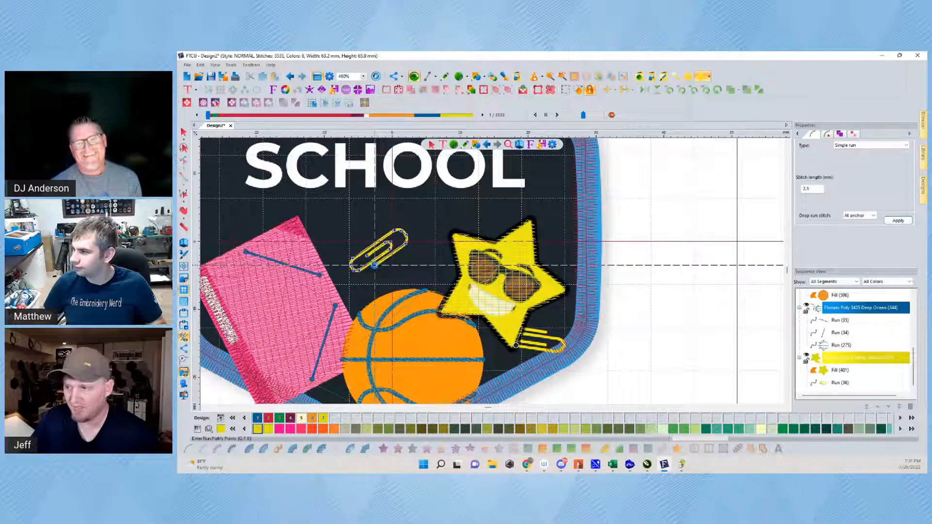
key("Return")
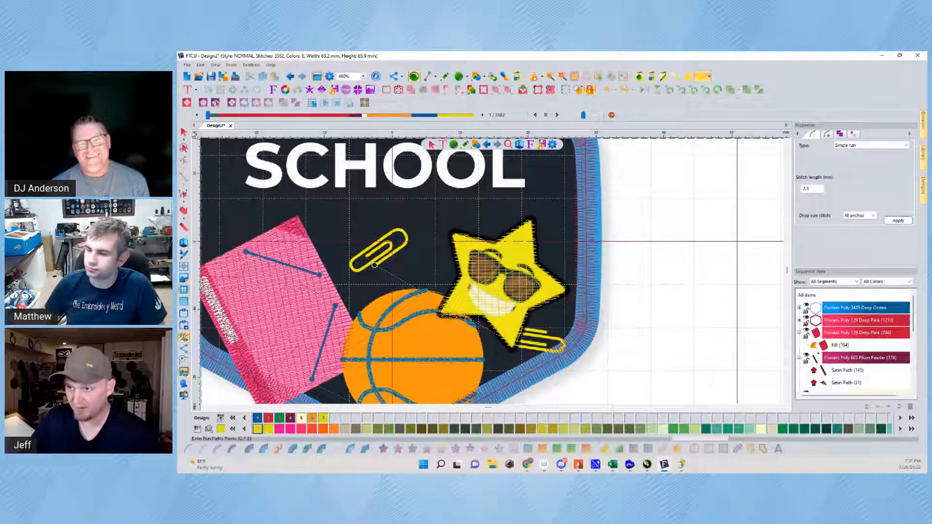
key("Escape")
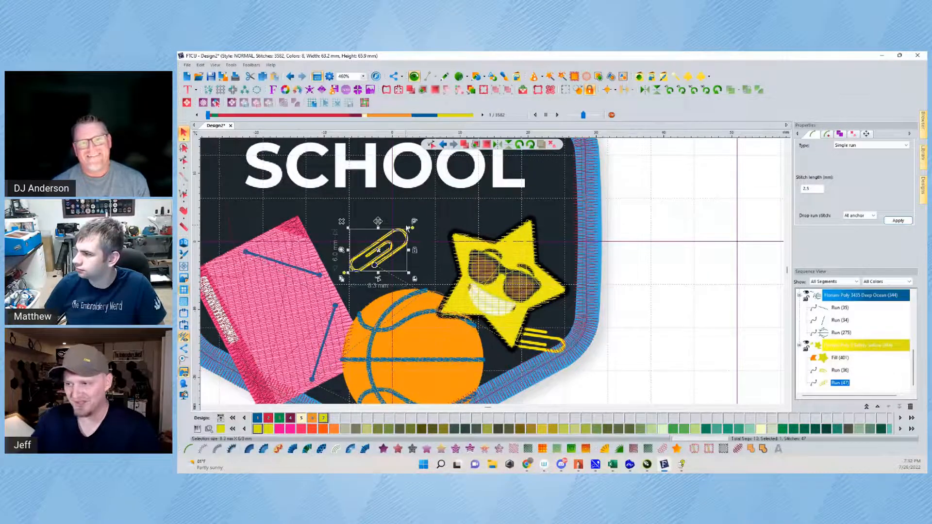
Check the outline points of the upper paper clip's run, deselect it, and inspect the whole badge in 3D stitch view
left_click(378, 279)
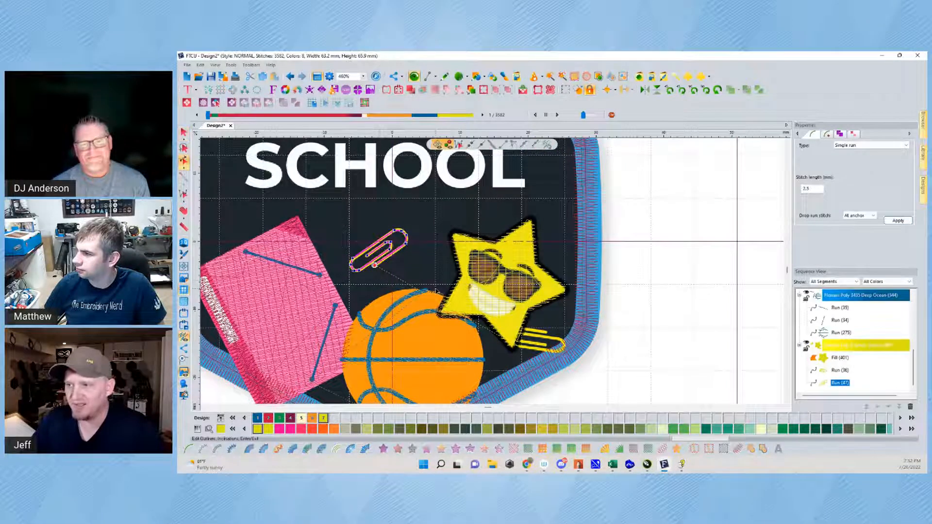
key("Escape")
left_click(660, 266)
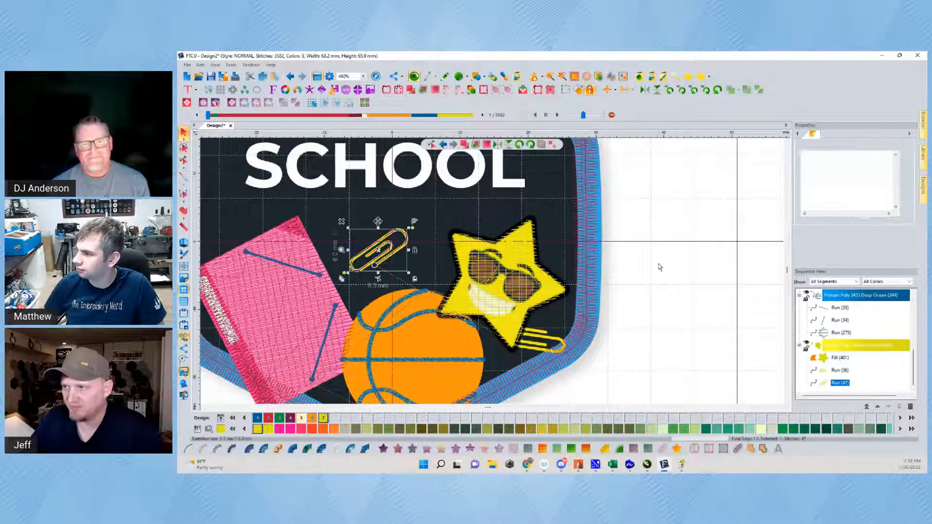
scroll(407, 266, "down", 4)
scroll(403, 265, "up", 2)
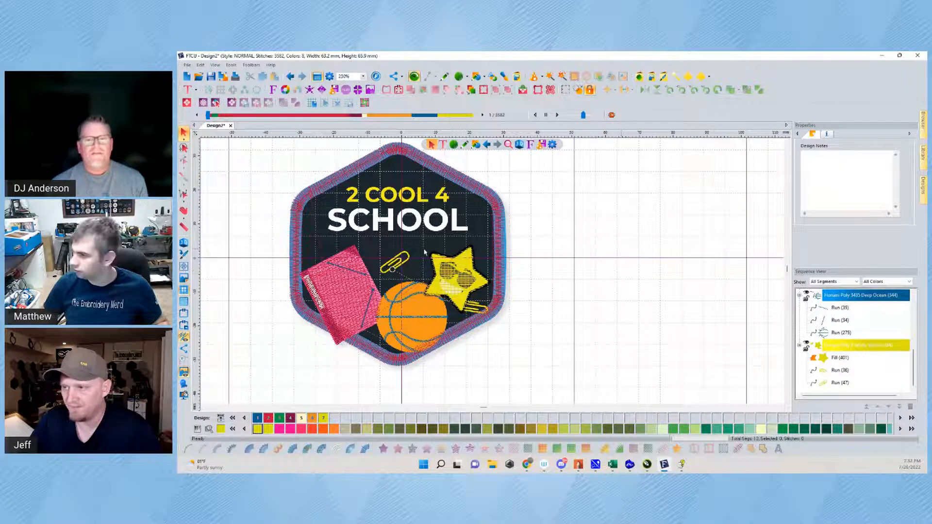
left_click(519, 145)
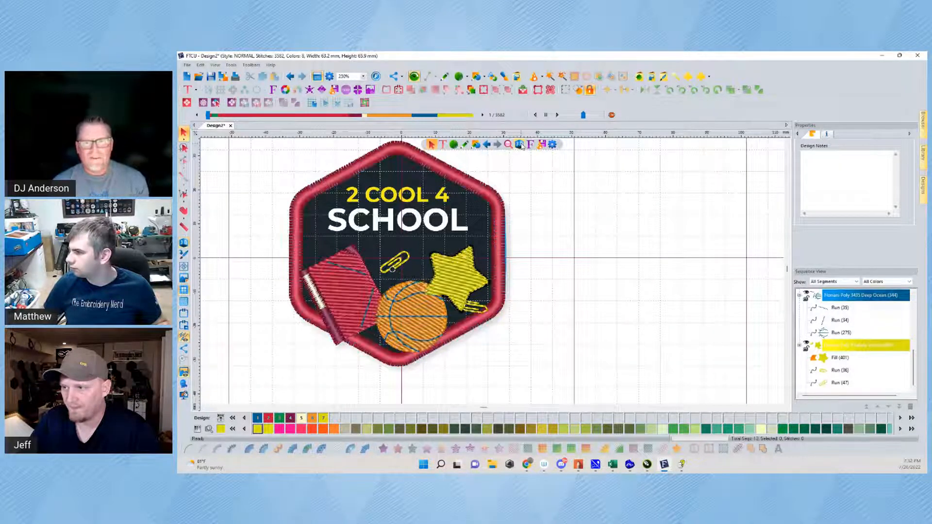
left_click(520, 144)
scroll(486, 285, "up", 1)
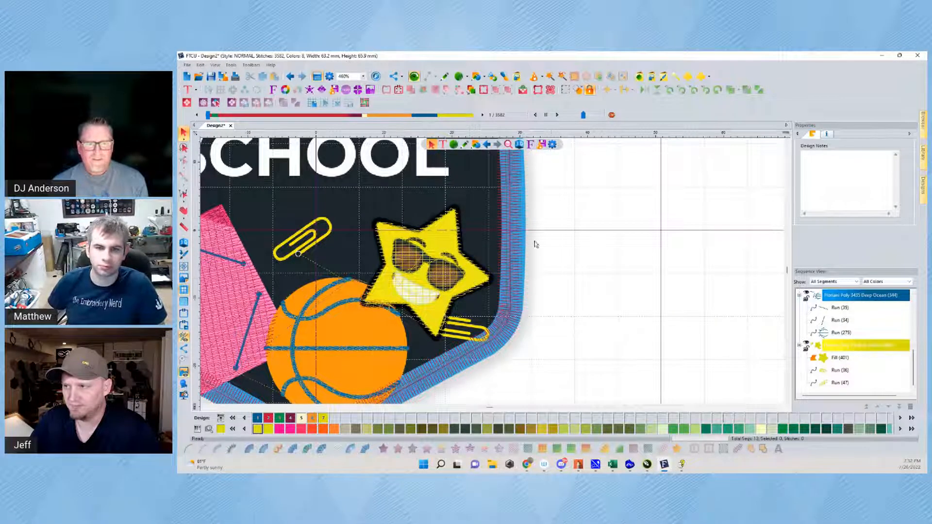
scroll(467, 293, "down", 3)
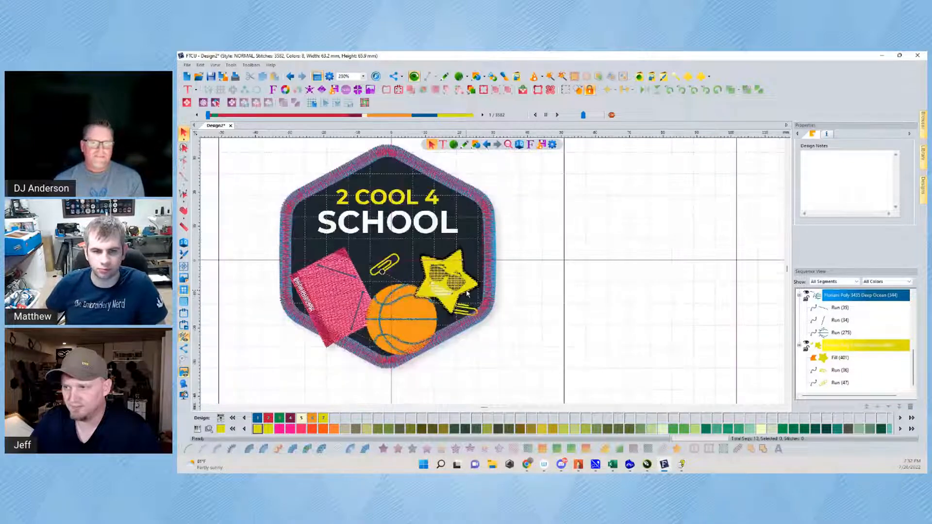
scroll(466, 293, "up", 3)
scroll(431, 241, "down", 3)
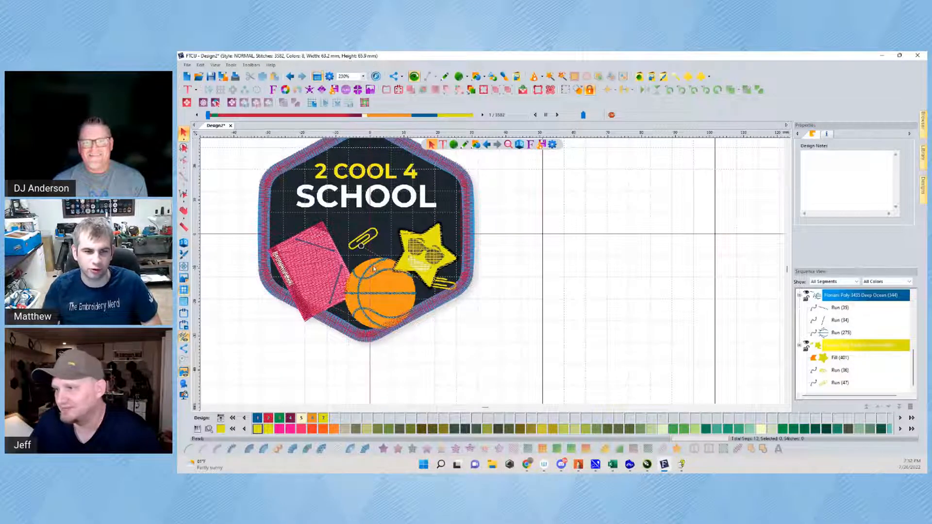
Draw a single run-stitch path along the sunglasses' arms, connecting through the lenses and bridge and ending inside the right lens
key("space")
left_click_drag(382, 210, 446, 353)
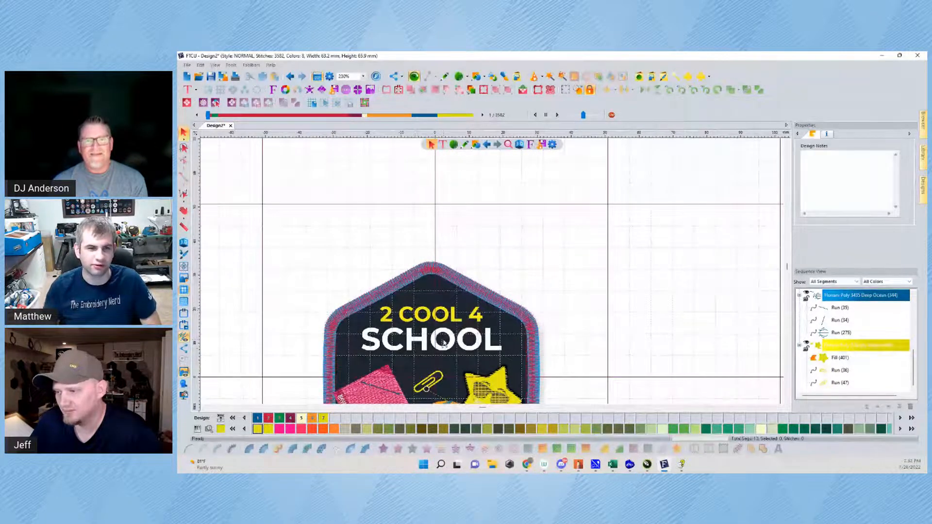
left_click_drag(444, 342, 366, 216)
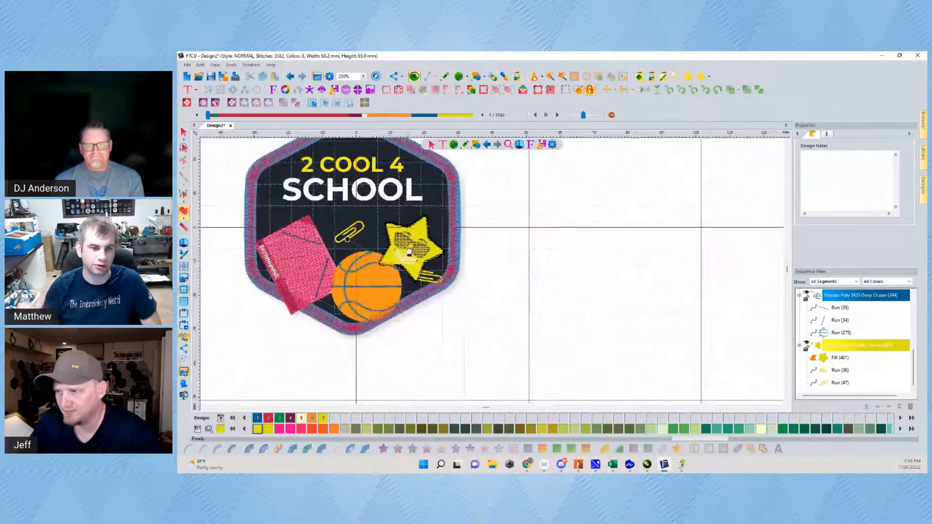
scroll(406, 261, "up", 2)
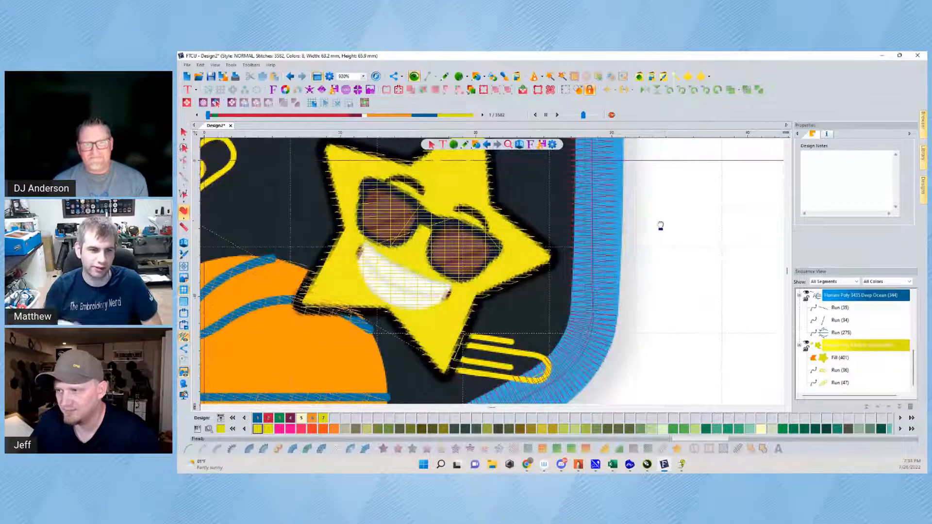
left_click(184, 132)
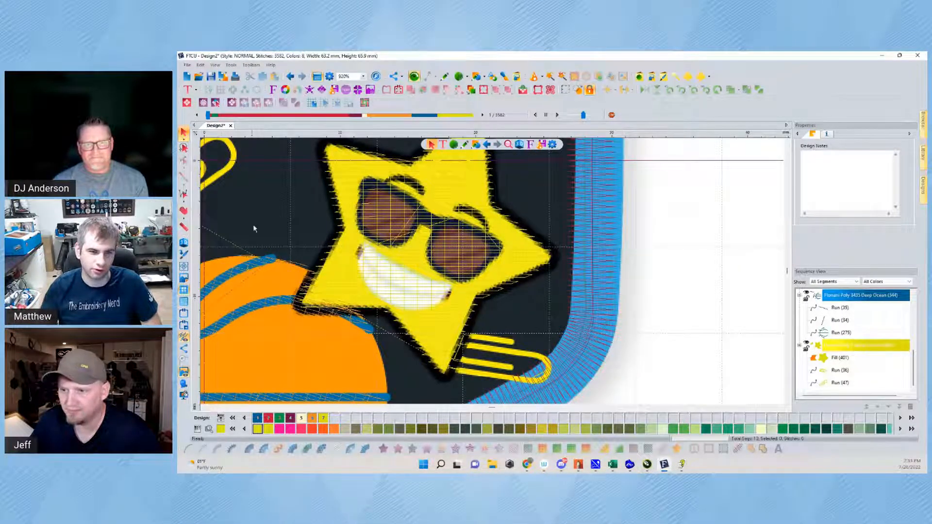
left_click(453, 144)
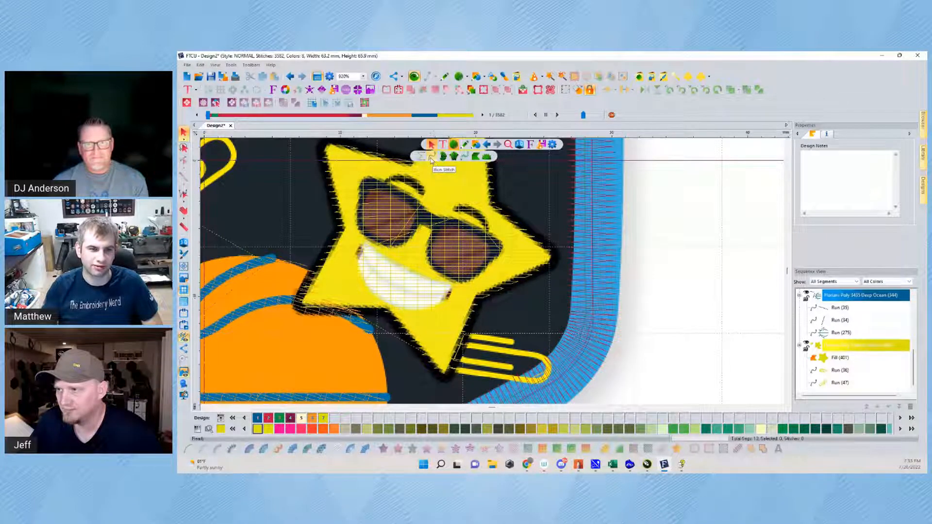
left_click(431, 157)
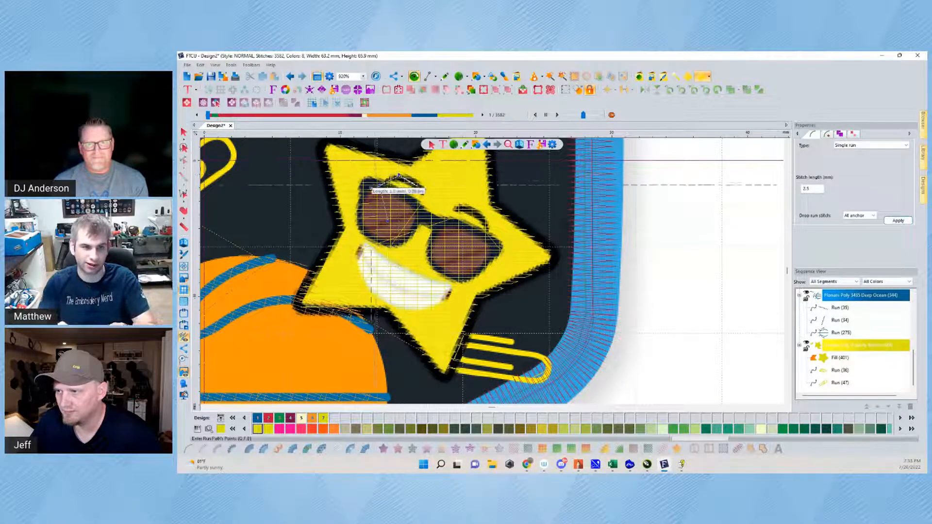
left_click(378, 186)
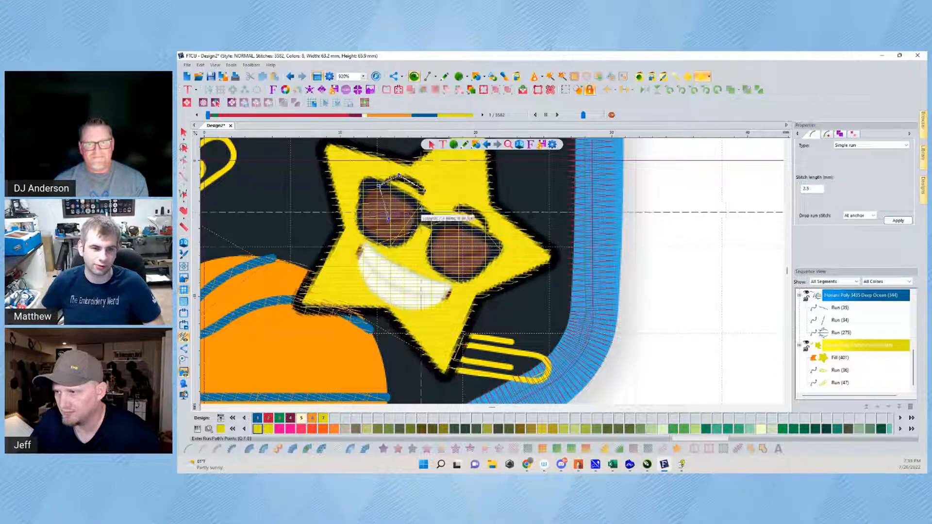
left_click(417, 212)
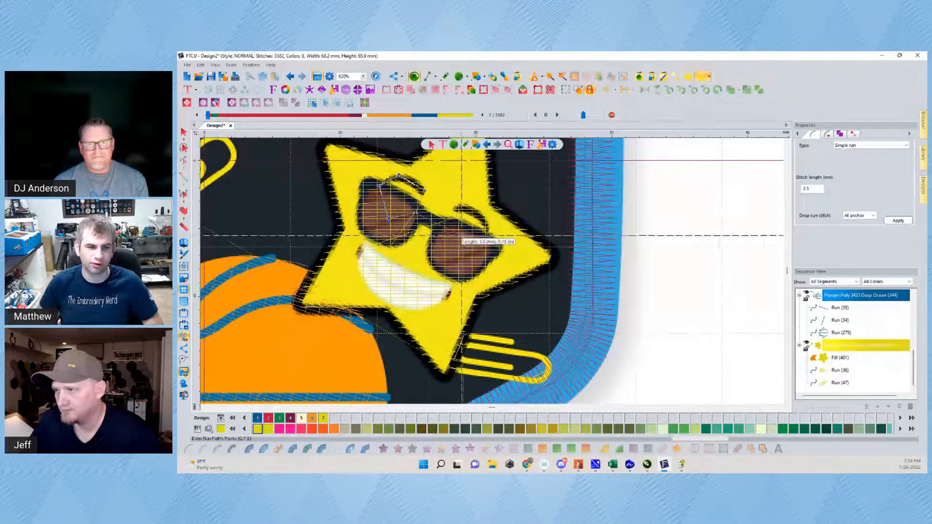
left_click(483, 244)
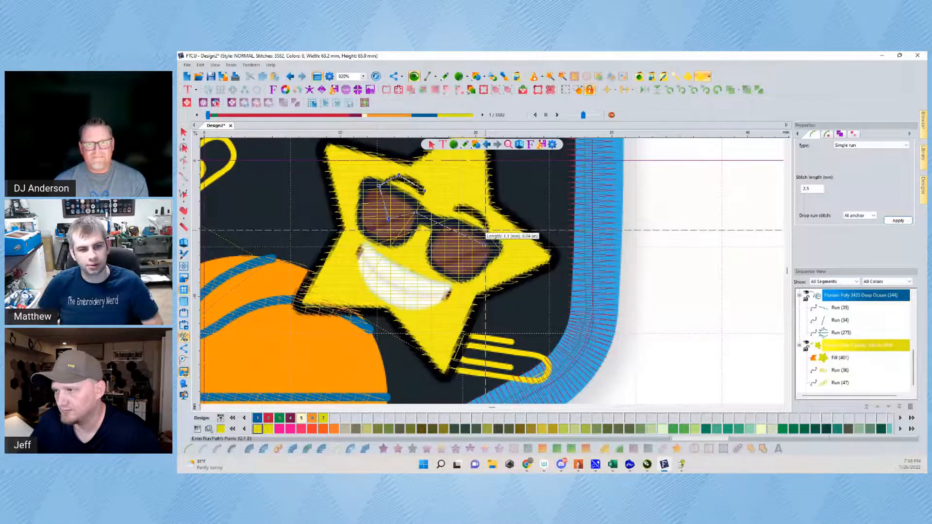
left_click(485, 230)
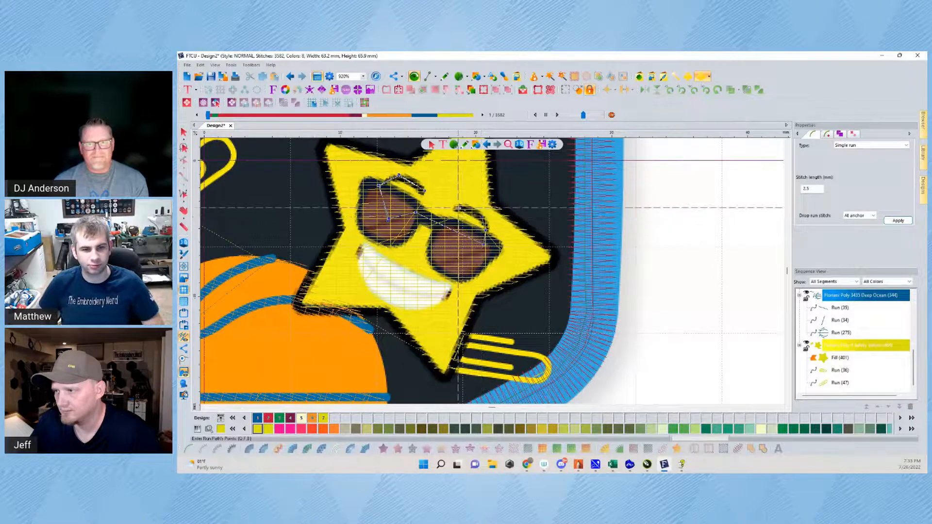
left_click(458, 207)
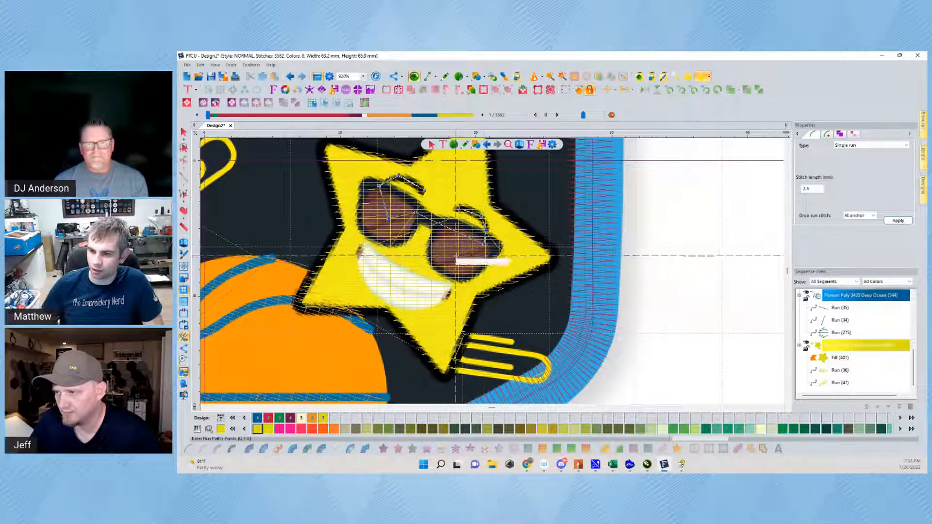
key("Return")
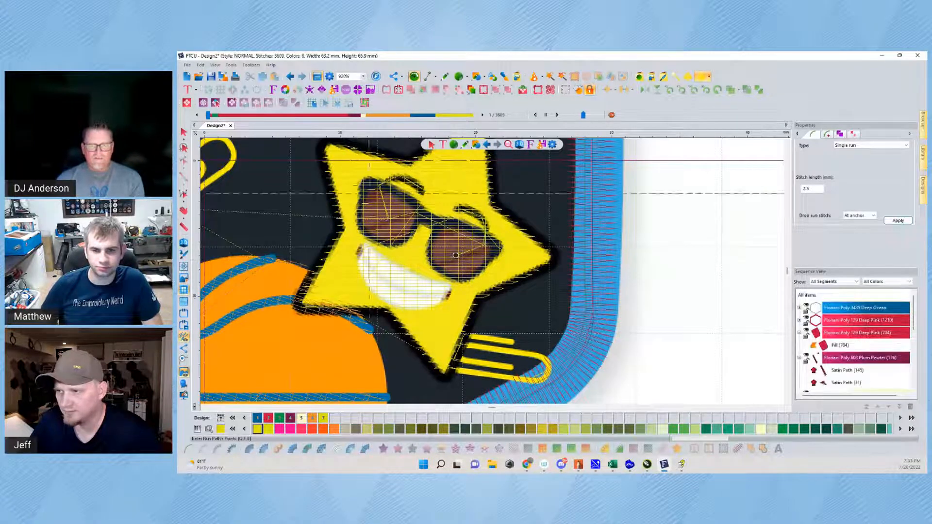
Draw a Classic Satin shape covering the star's sunglasses, from the right lens across the bridge to the left lens's outer corner
left_click(453, 144)
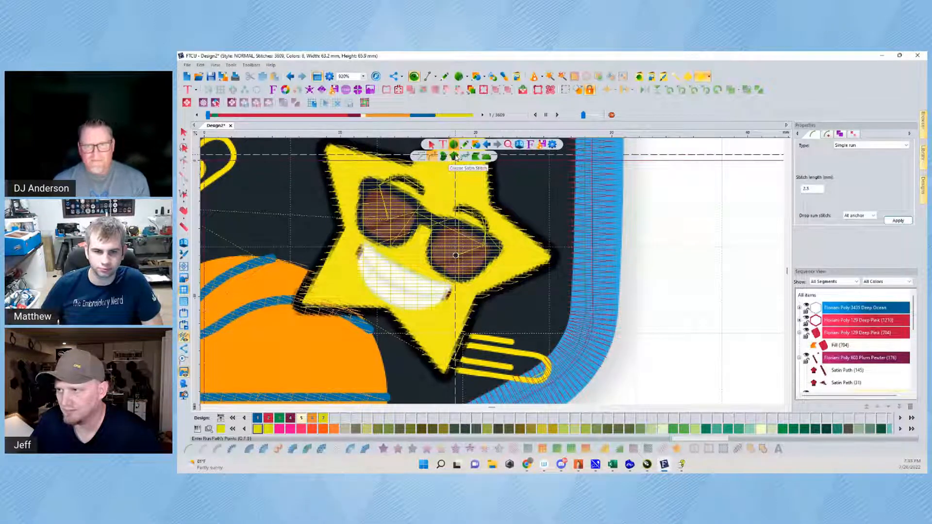
left_click(455, 156)
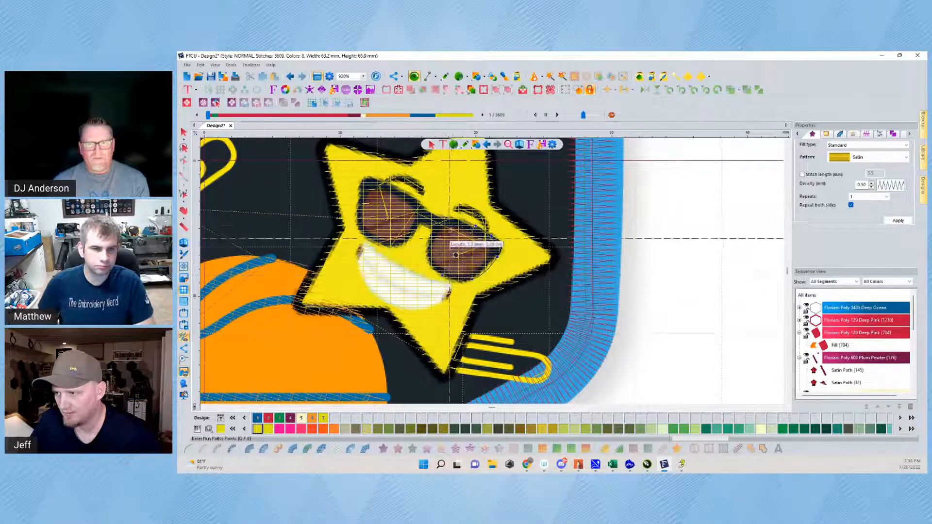
left_click(502, 242)
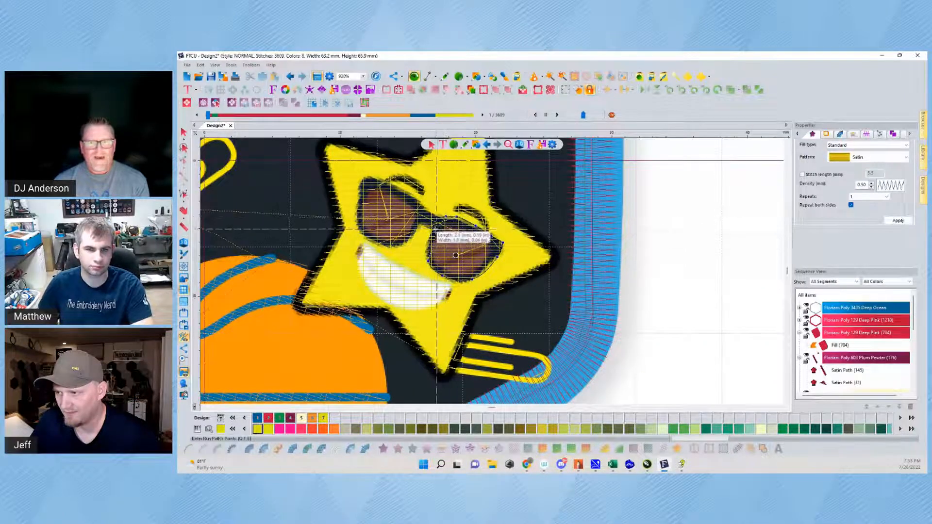
left_click(432, 229)
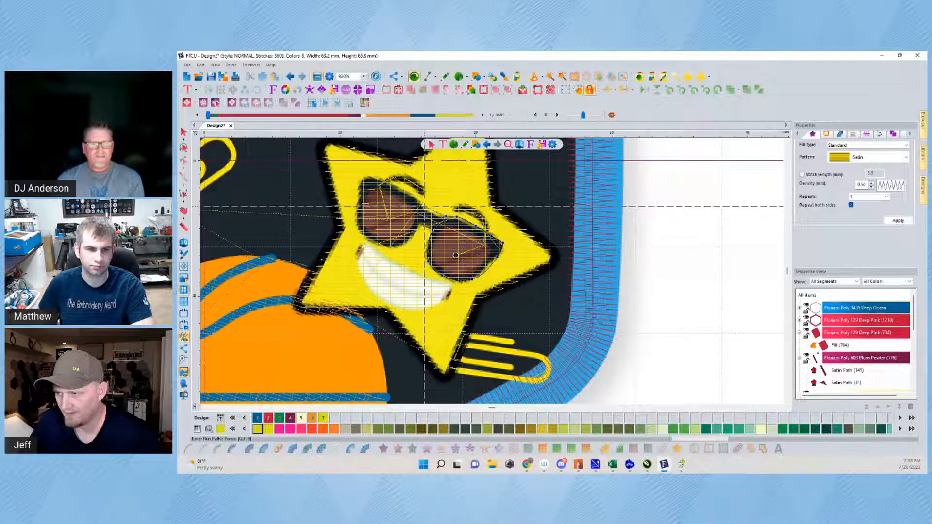
left_click(417, 223)
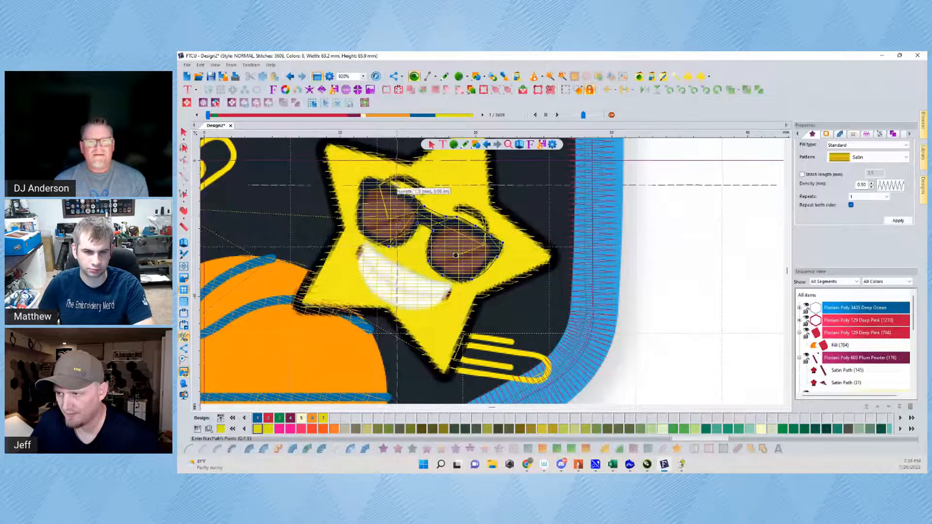
left_click(363, 239)
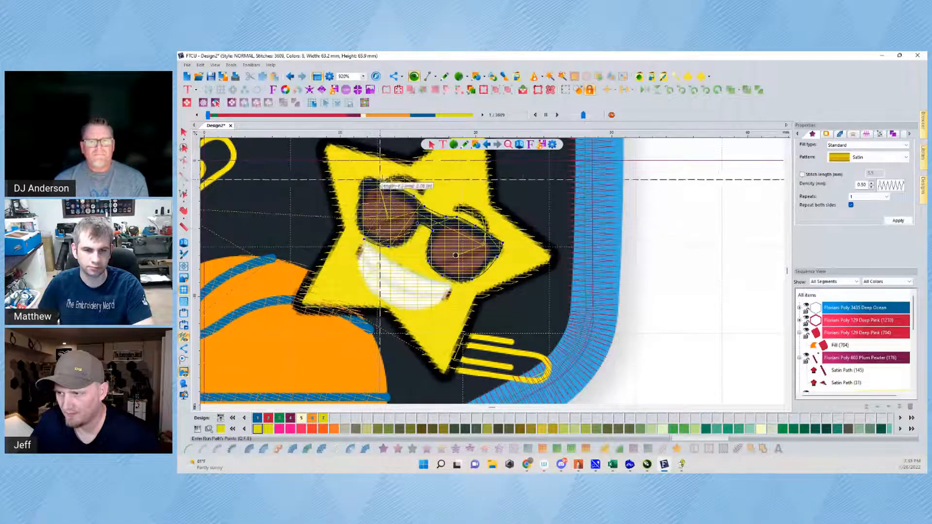
left_click(357, 210)
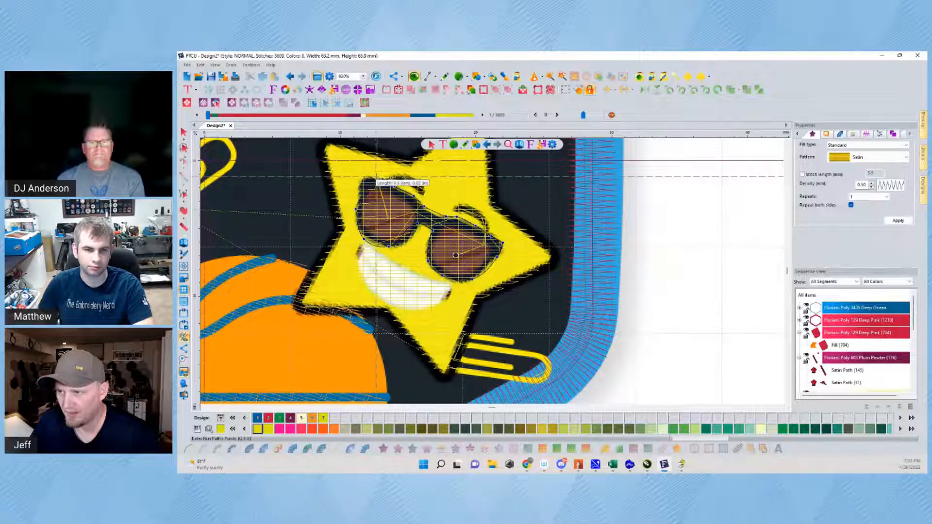
left_click(372, 176)
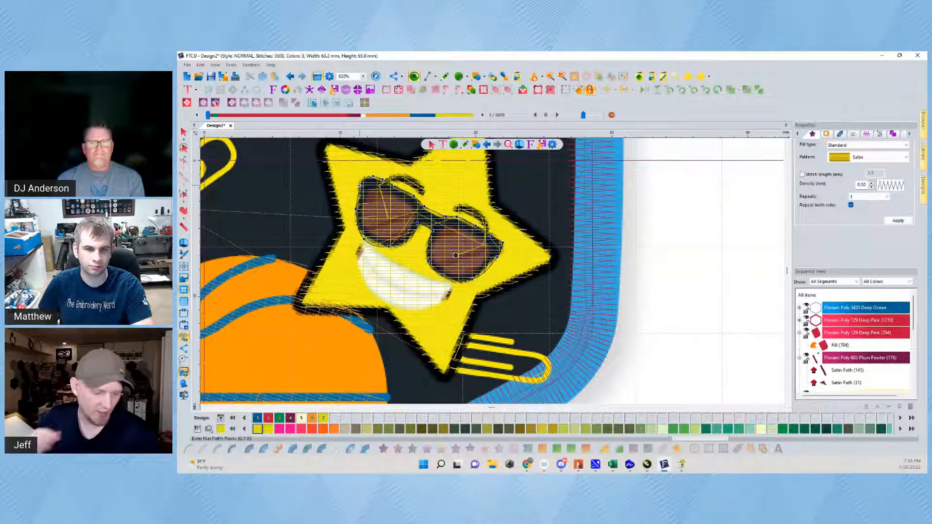
key("Return")
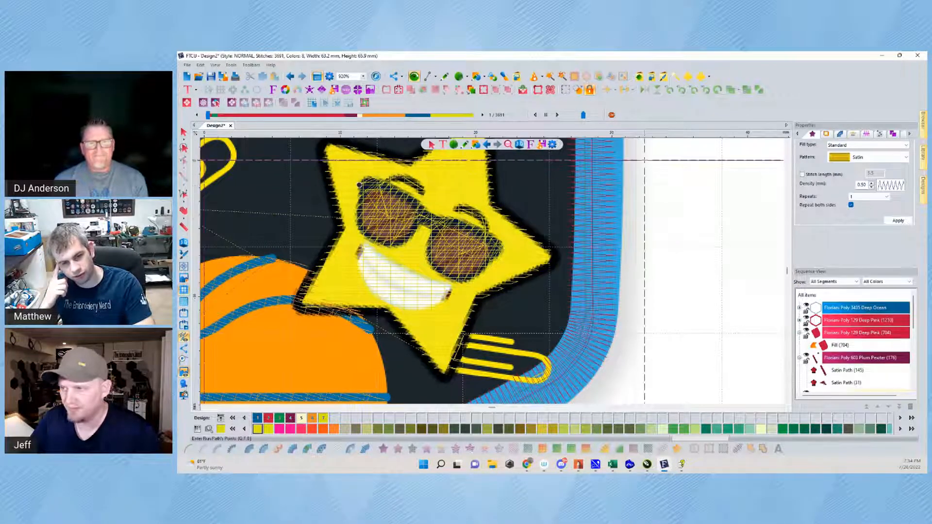
Recolor the sunglasses' satin shape to Floriani Poly 335 Midnight Blue, deselect it, and preview the stitches in 3D
left_click(184, 131)
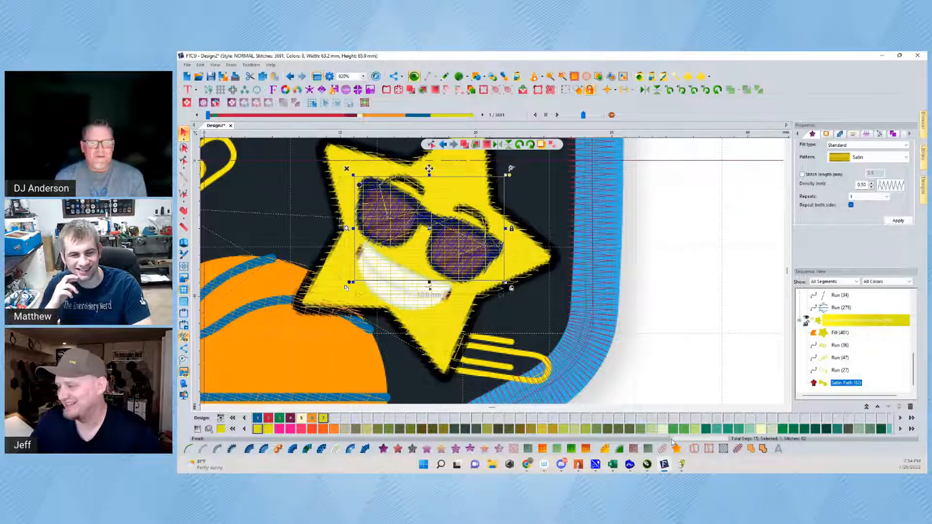
left_click(901, 428)
left_click(900, 428)
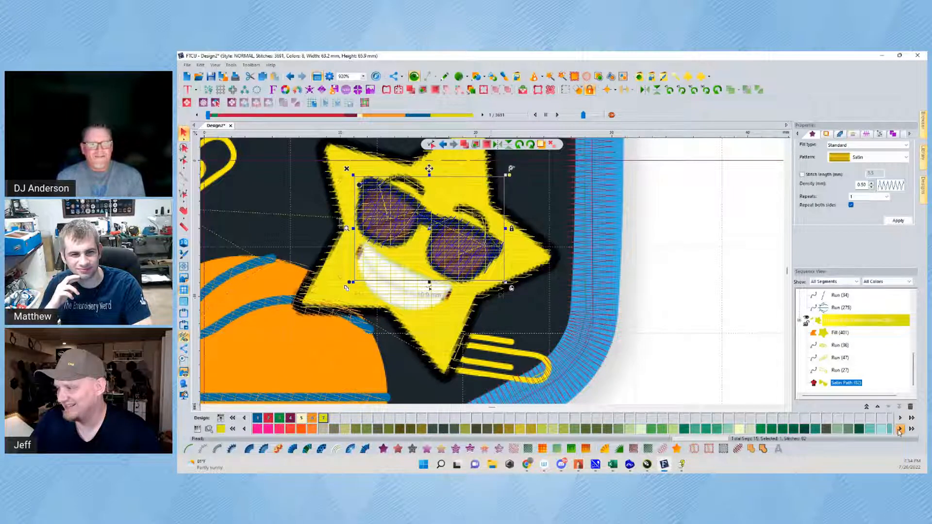
left_click(900, 428)
left_click(910, 429)
left_click(911, 429)
left_click(911, 430)
left_click(911, 429)
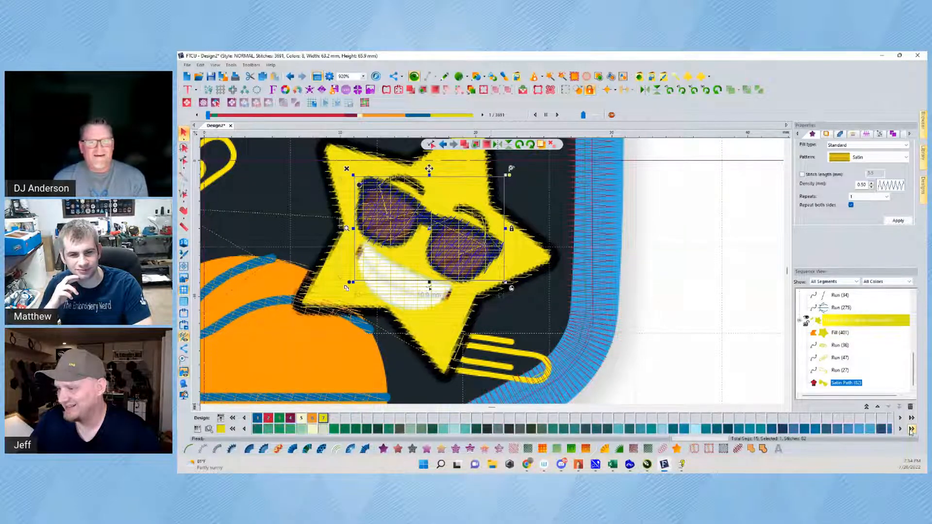
left_click(911, 430)
left_click(911, 430)
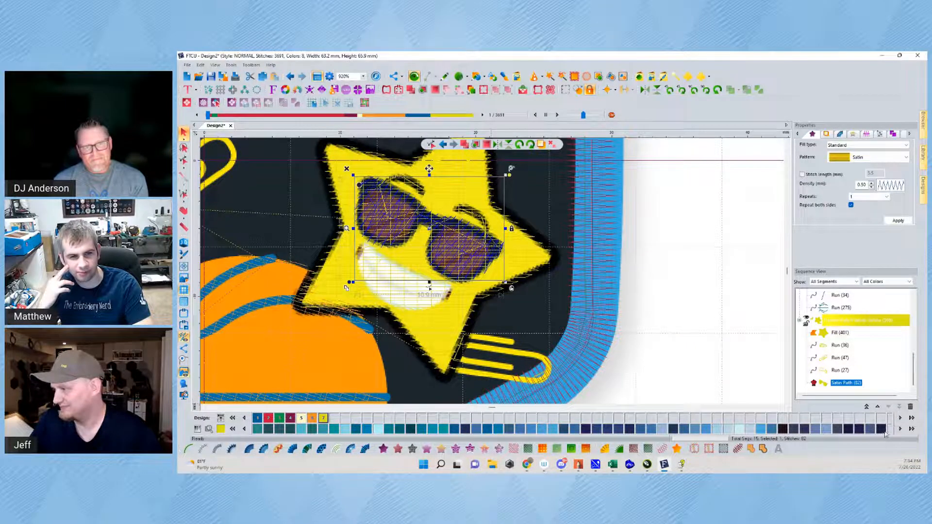
left_click(882, 431)
left_click(648, 332)
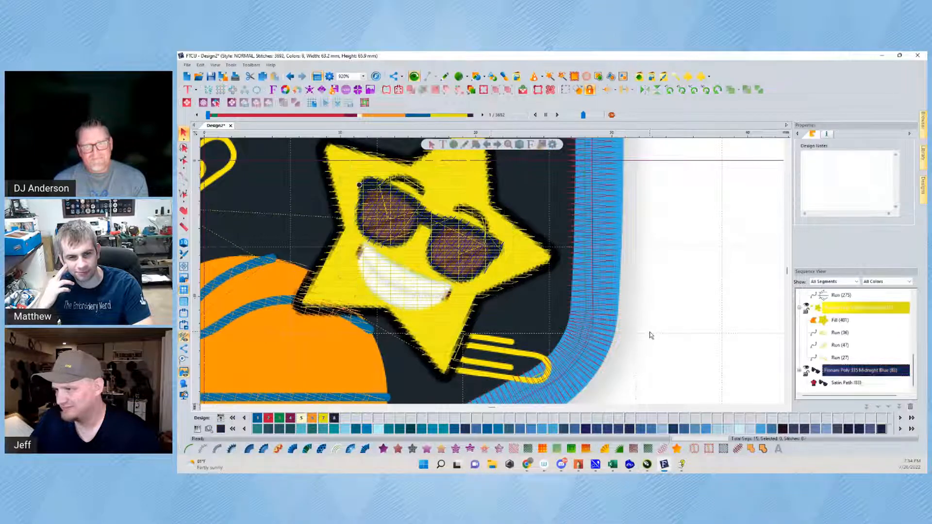
left_click(519, 145)
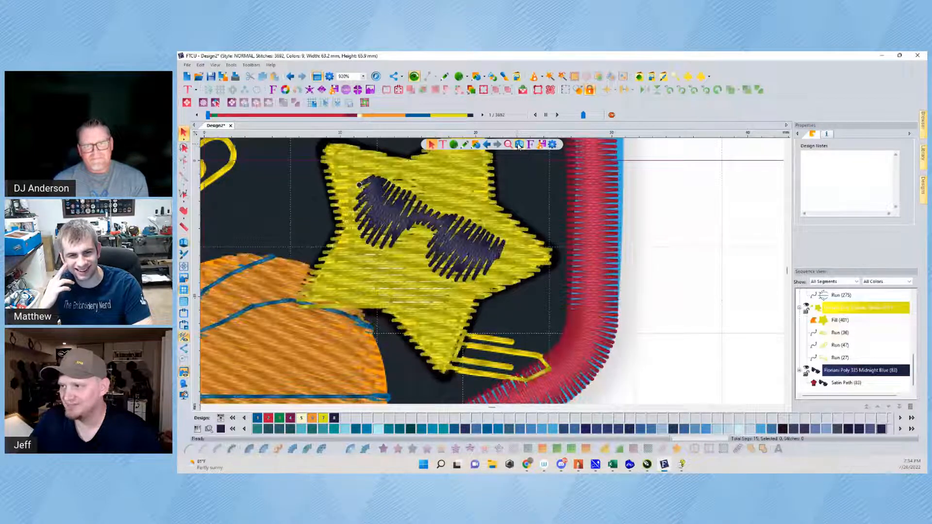
left_click(519, 145)
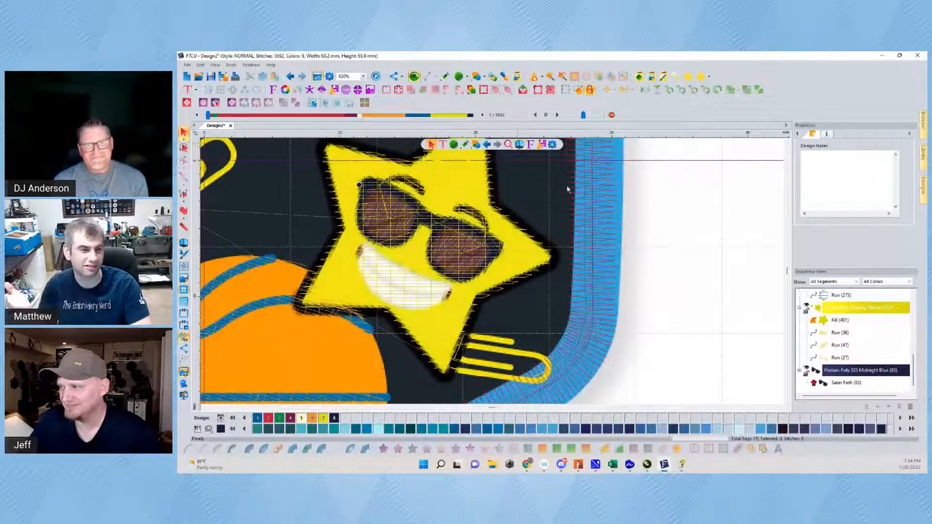
Recolor the run stitch along the sunglasses' arms to Floriani Poly 335 Midnight Blue and preview the result in 3D
left_click(840, 358)
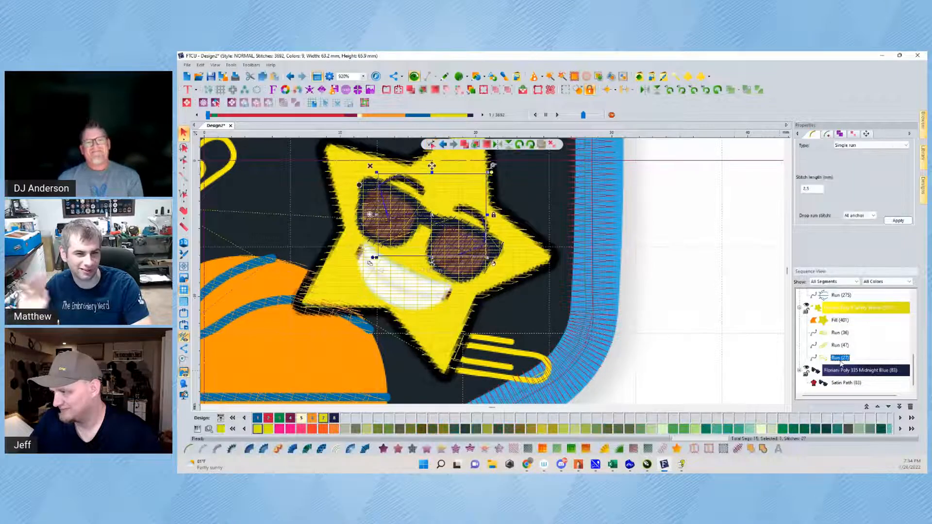
left_click(911, 429)
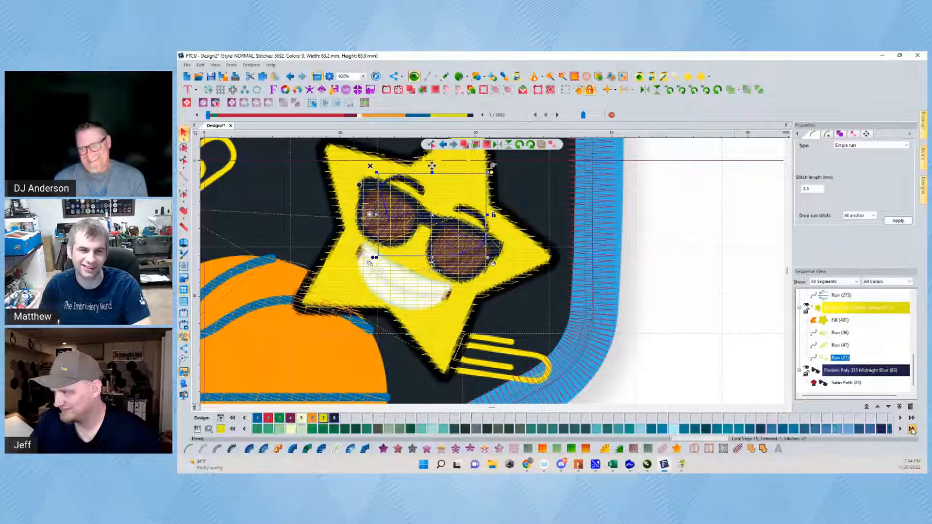
left_click(875, 431)
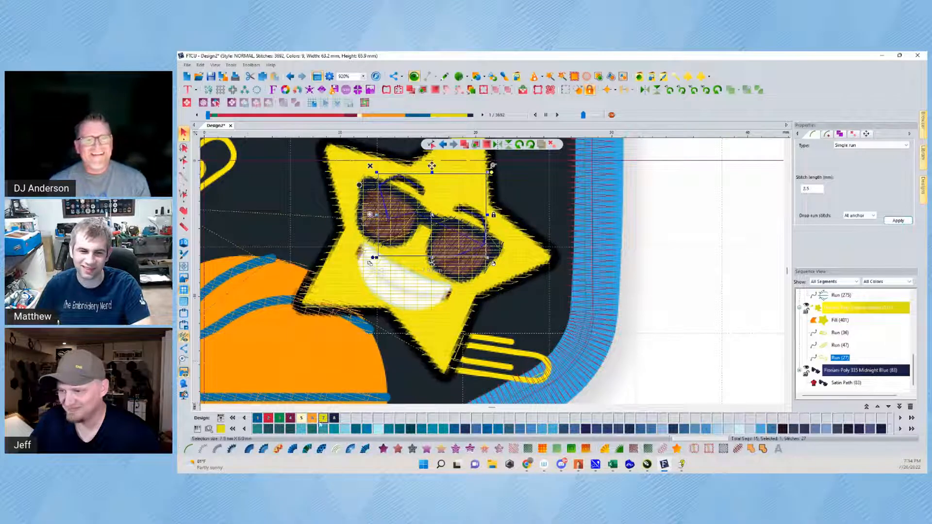
key("Escape")
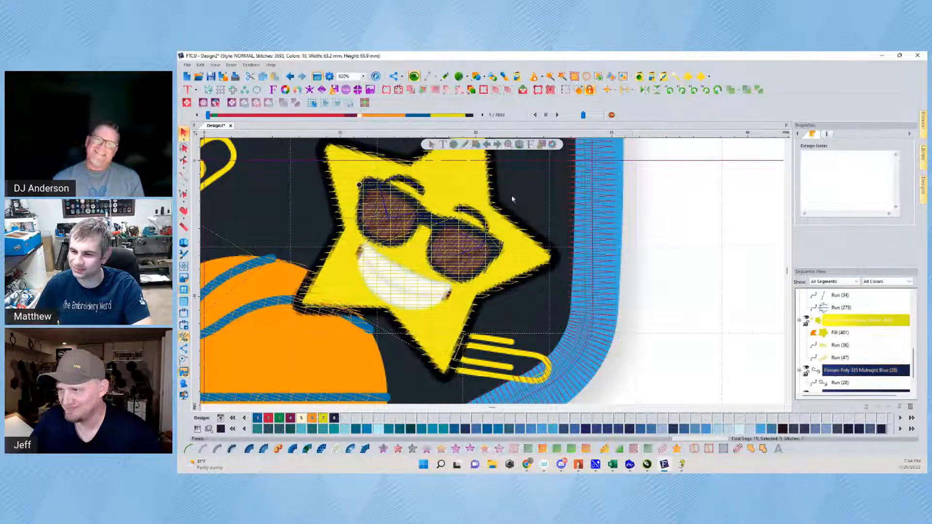
left_click(519, 145)
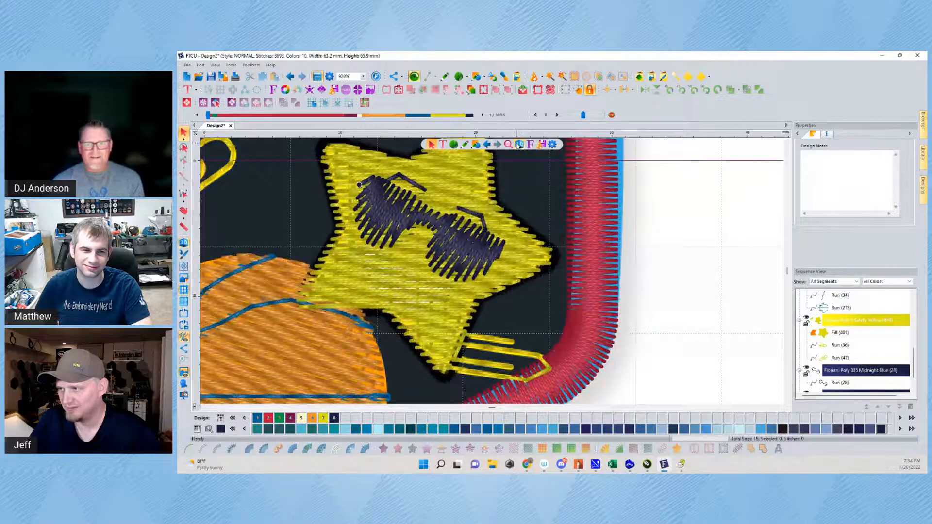
left_click(519, 144)
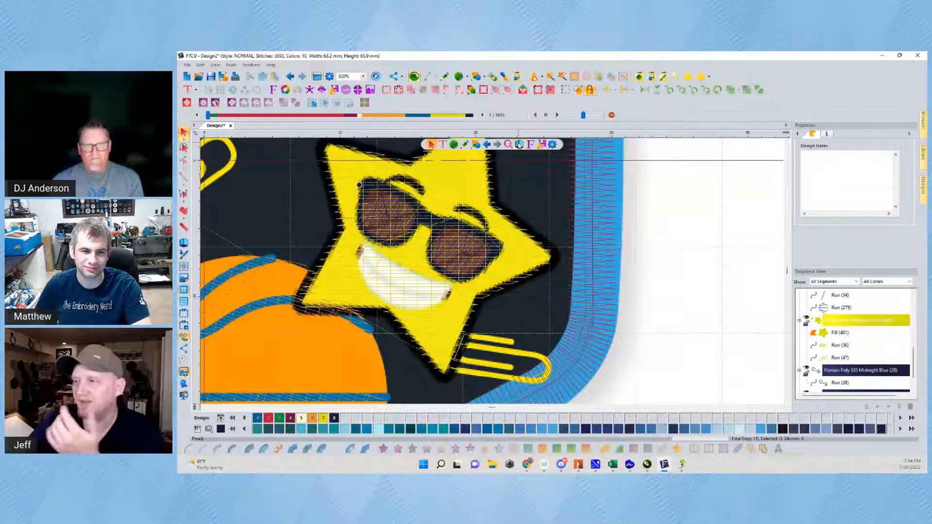
Examine the start and end commands and the tie-in and tie-off settings of the sunglasses' satin shape
left_click(409, 190)
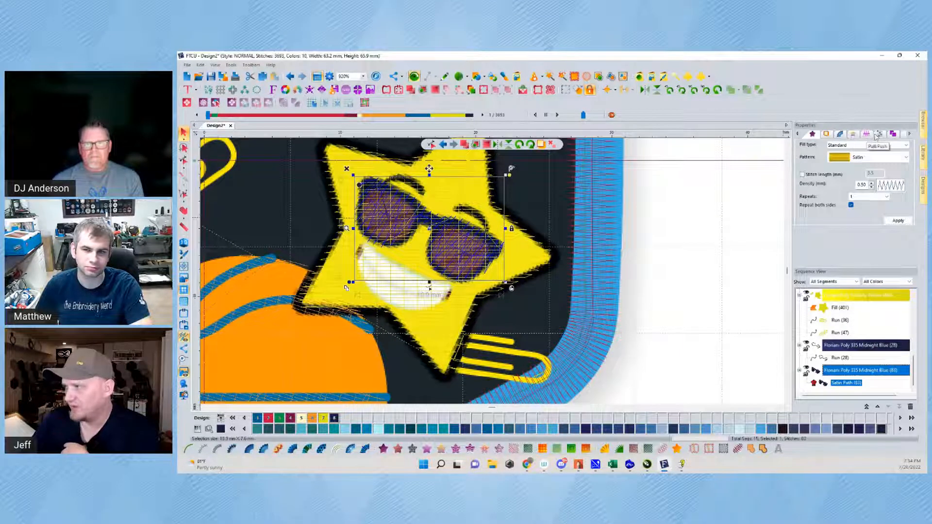
left_click(909, 136)
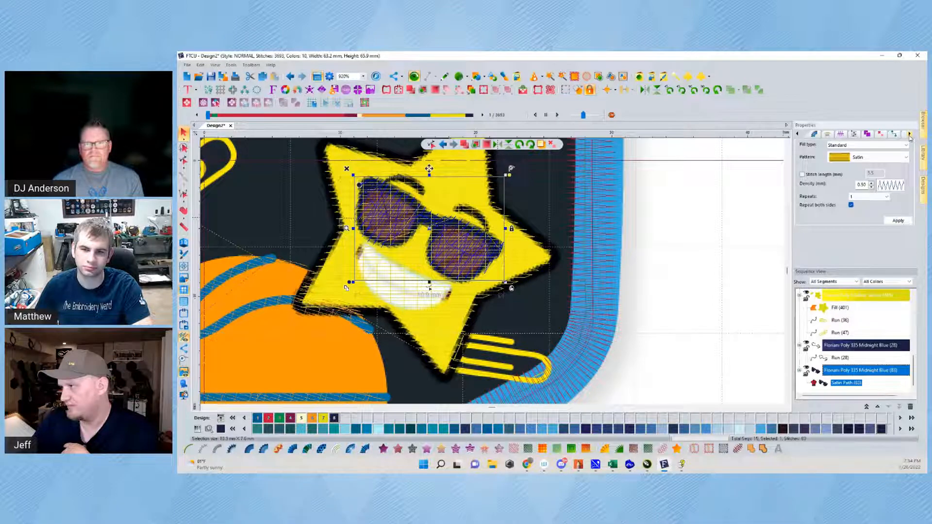
left_click(880, 135)
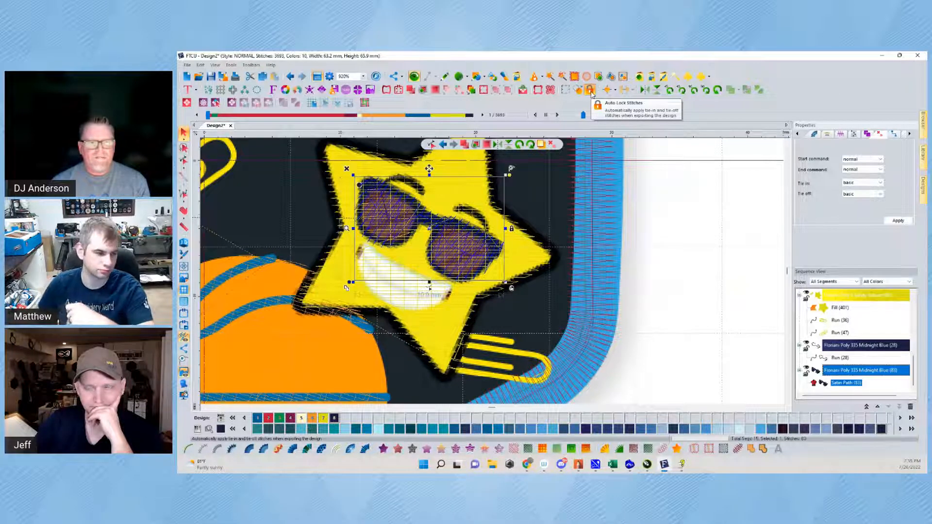
left_click(647, 170)
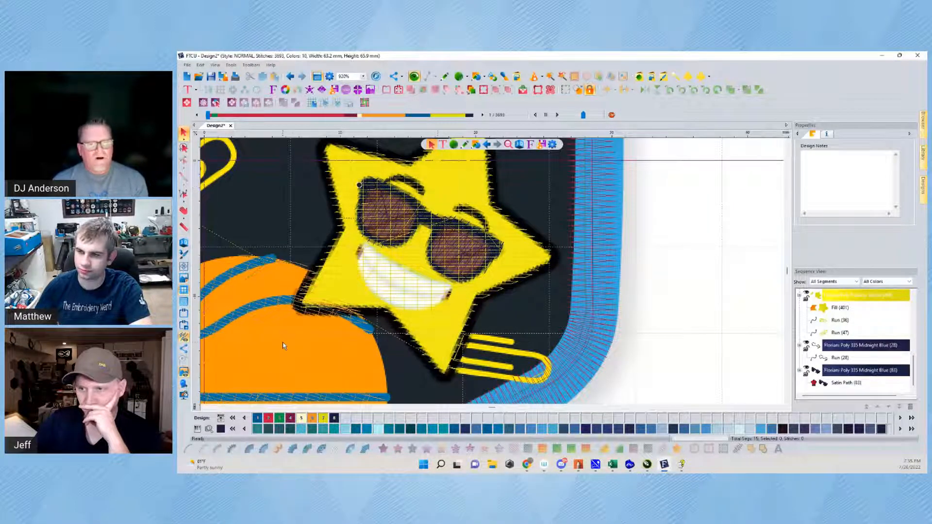
Draw a closed Run Stitch outline around the yellow star, following its outer points and inner corners
left_click(453, 145)
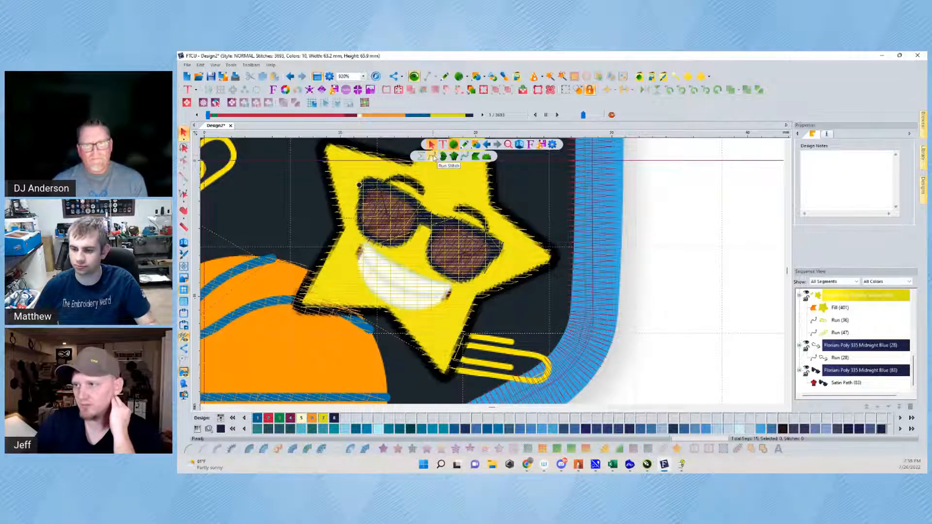
left_click(432, 156)
left_click(340, 226)
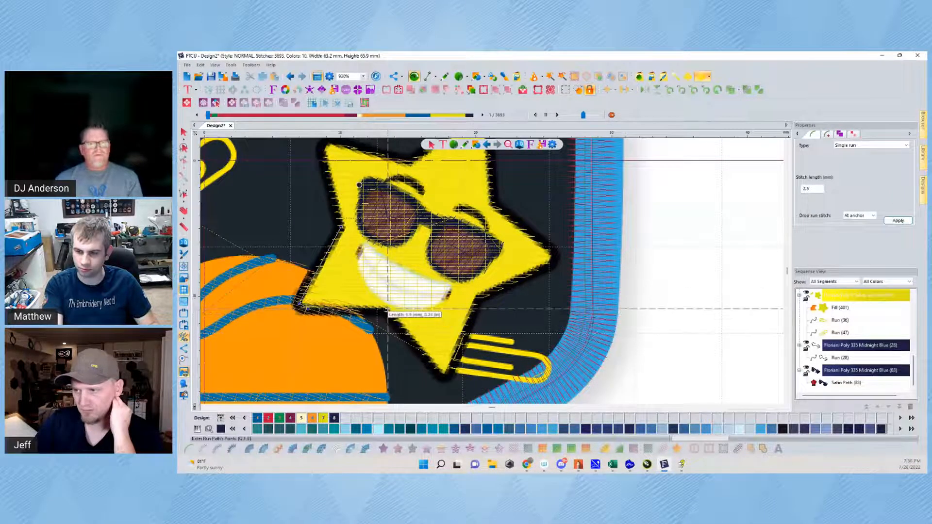
left_click(388, 309)
left_click(444, 374)
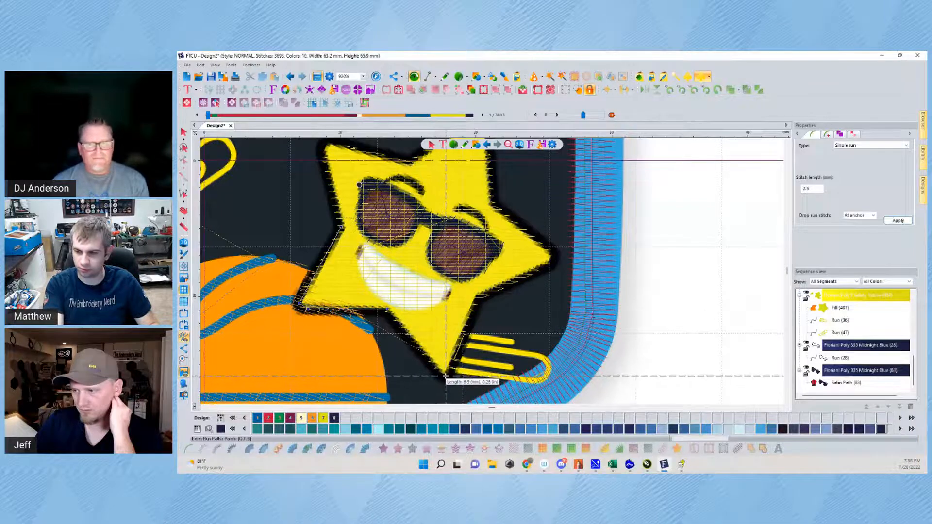
left_click(478, 296)
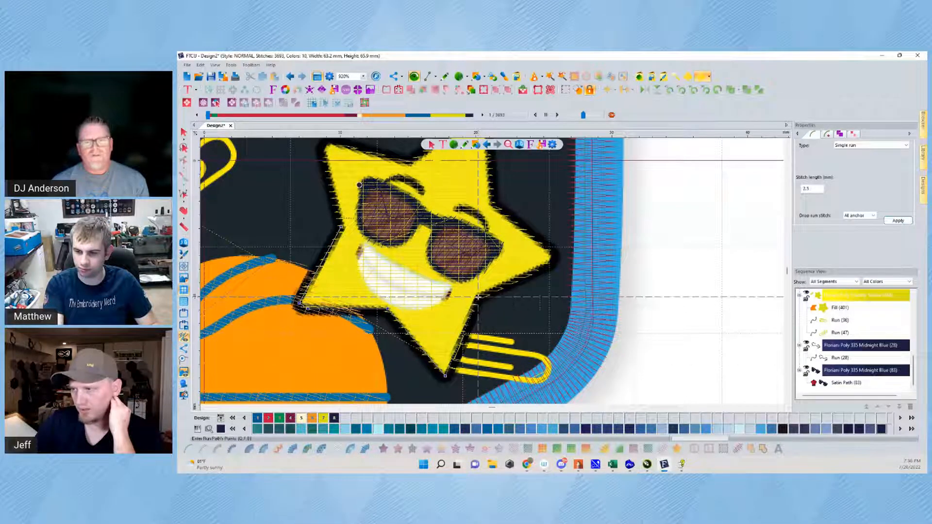
left_click(555, 258)
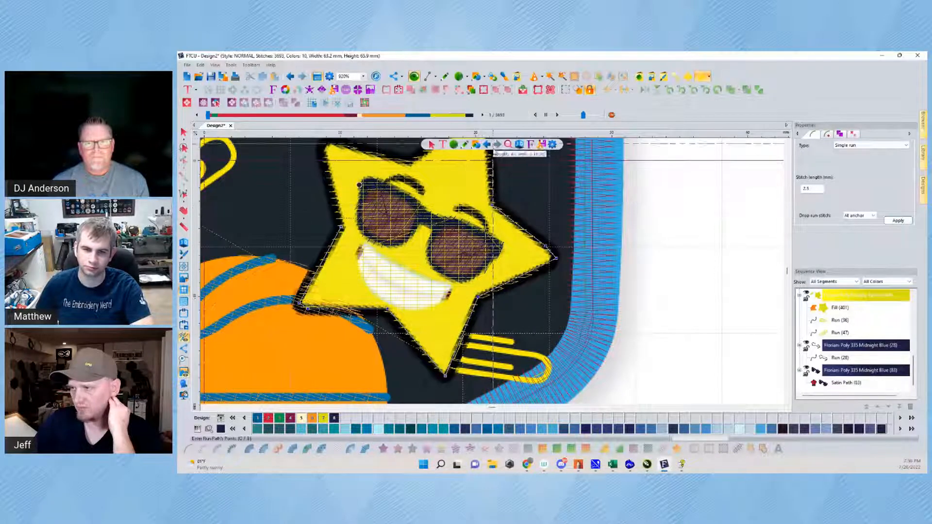
left_click_drag(500, 163, 515, 215)
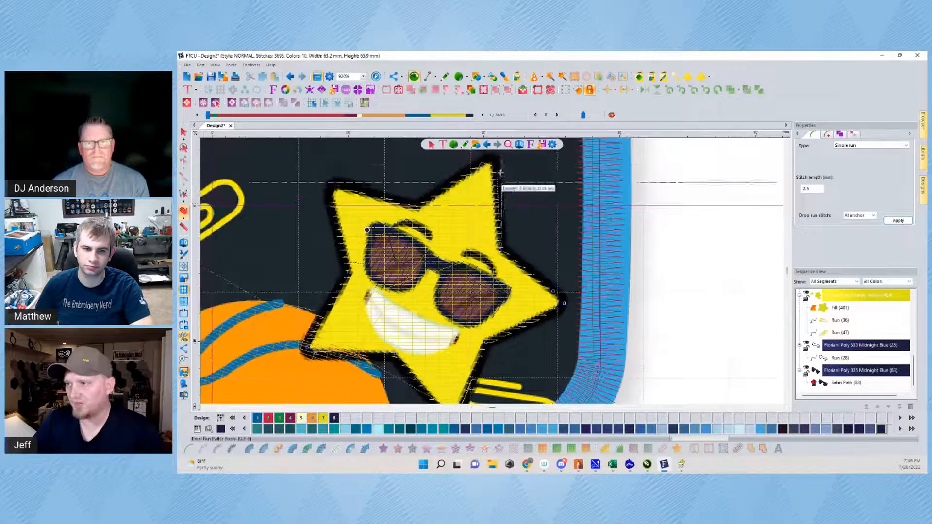
left_click(492, 161)
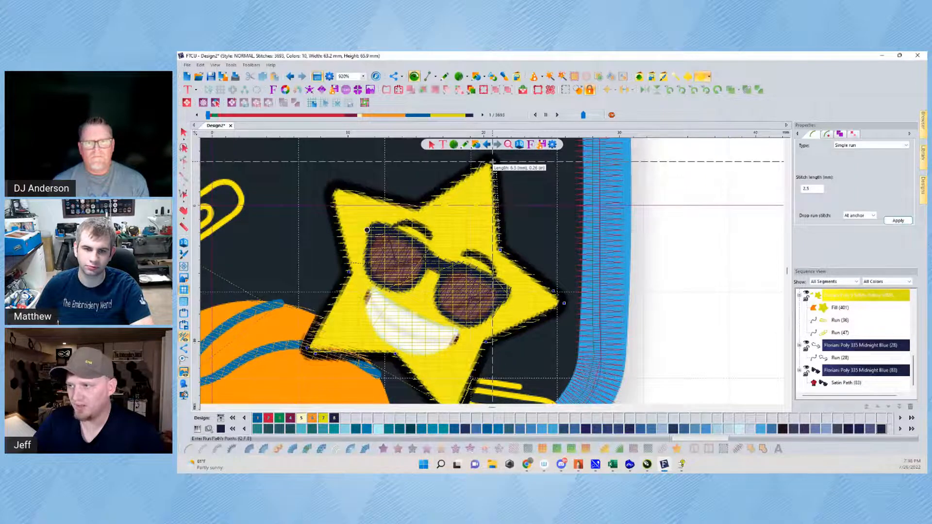
left_click(481, 164)
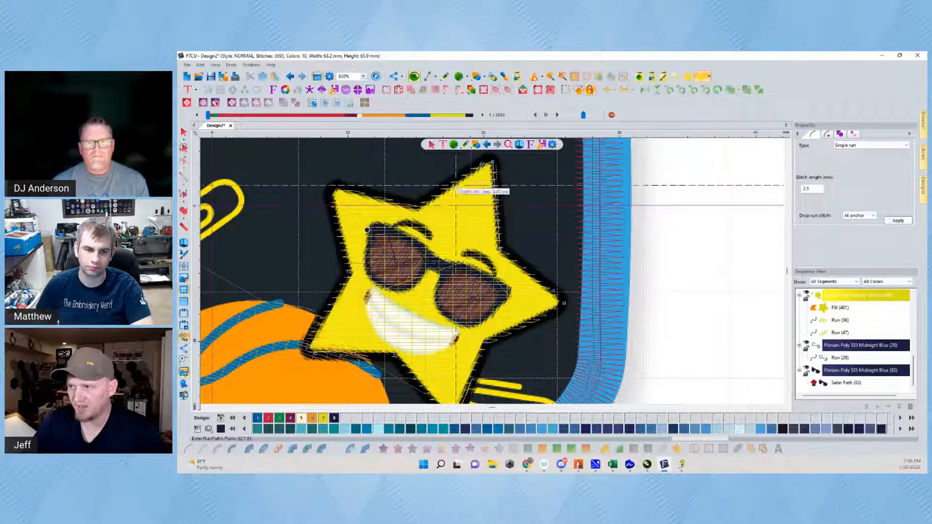
left_click(417, 209)
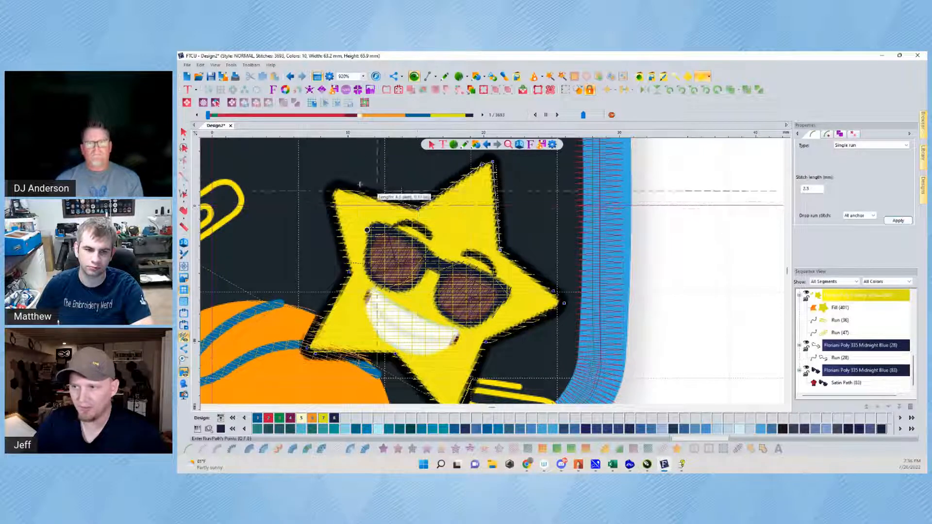
left_click(333, 186)
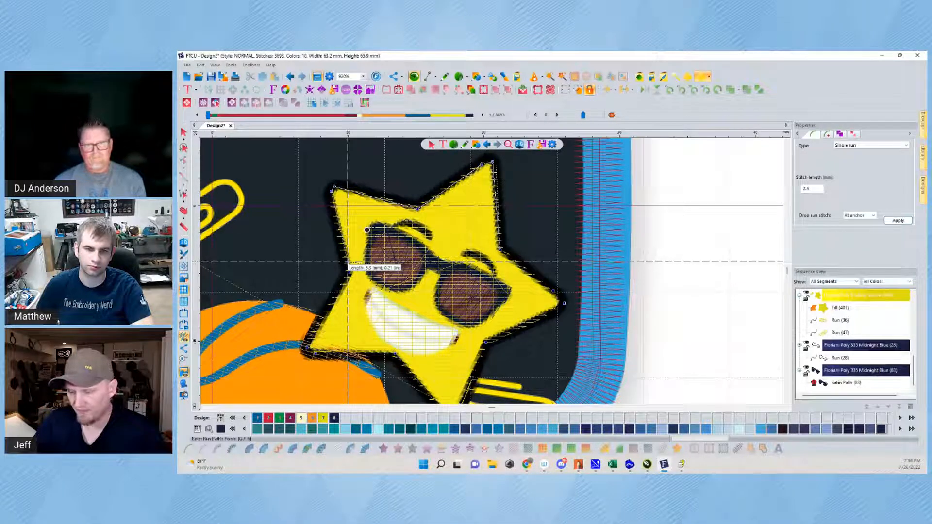
left_click(348, 262)
key("Return")
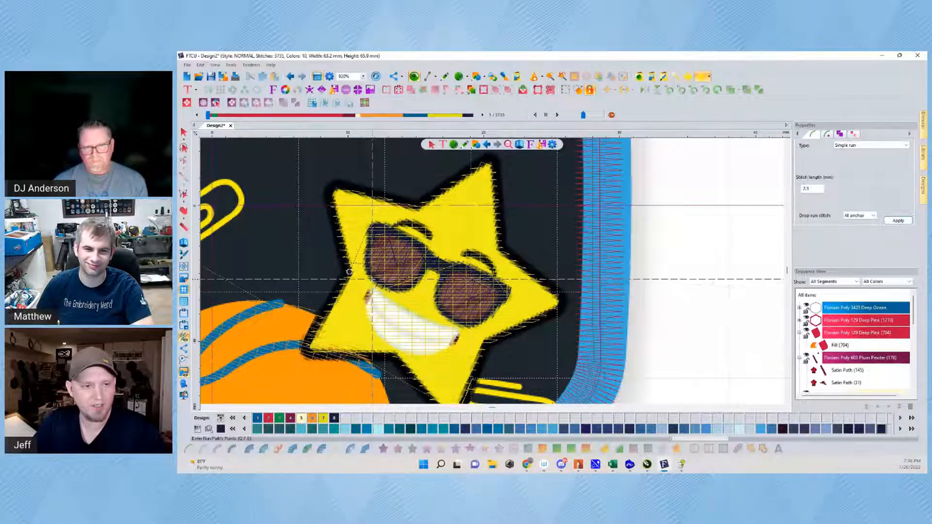
Change the star outline's run stitch to a bean stitch by applying the Bean style
left_click(184, 132)
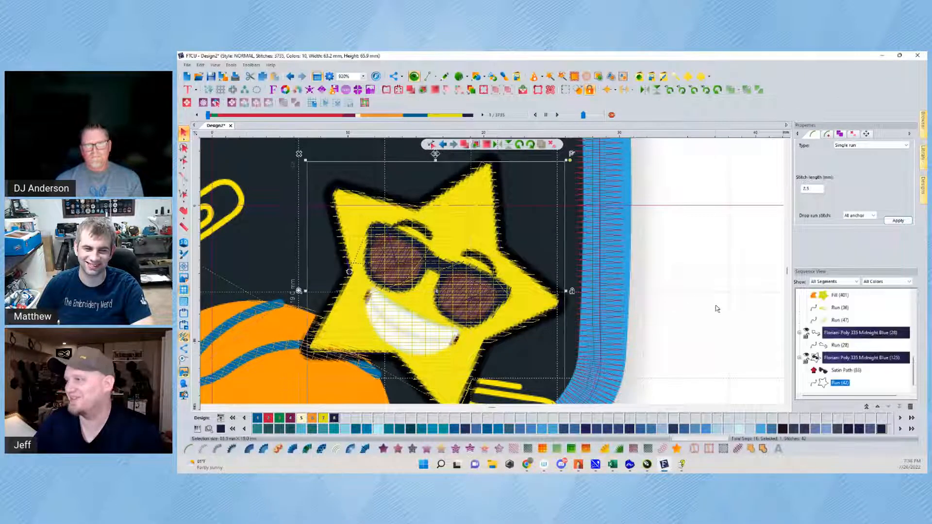
scroll(868, 189, "down", 3)
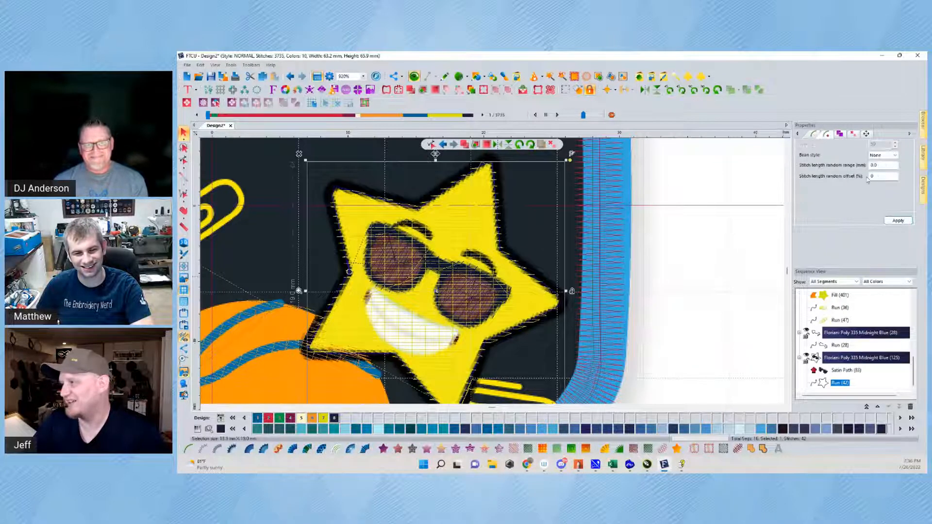
left_click(891, 155)
left_click(879, 167)
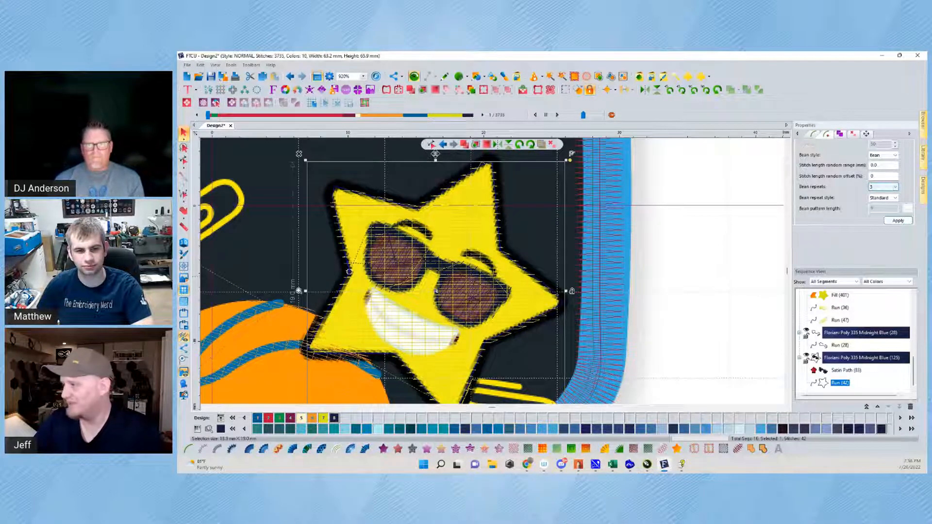
scroll(891, 187, "down", 1)
left_click(897, 220)
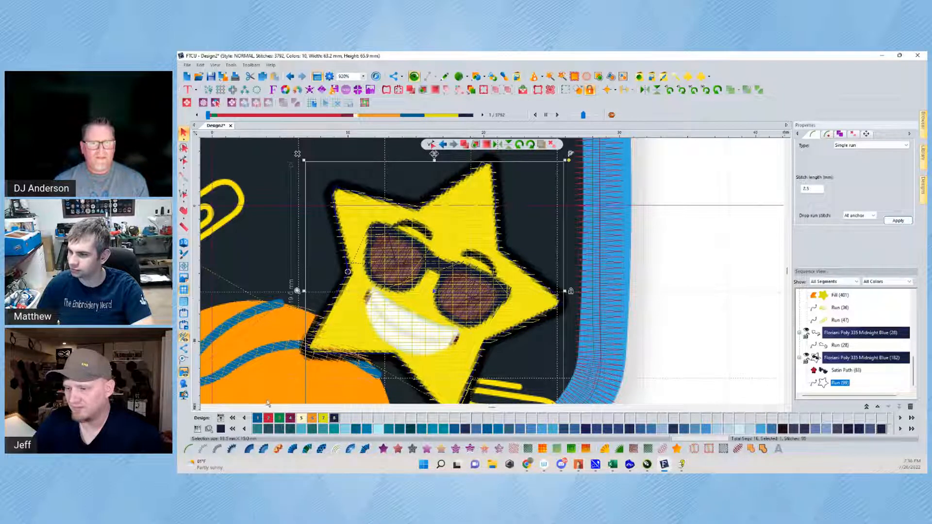
Save the star outline's bean stitch settings as a named run stitch preset
right_click(187, 450)
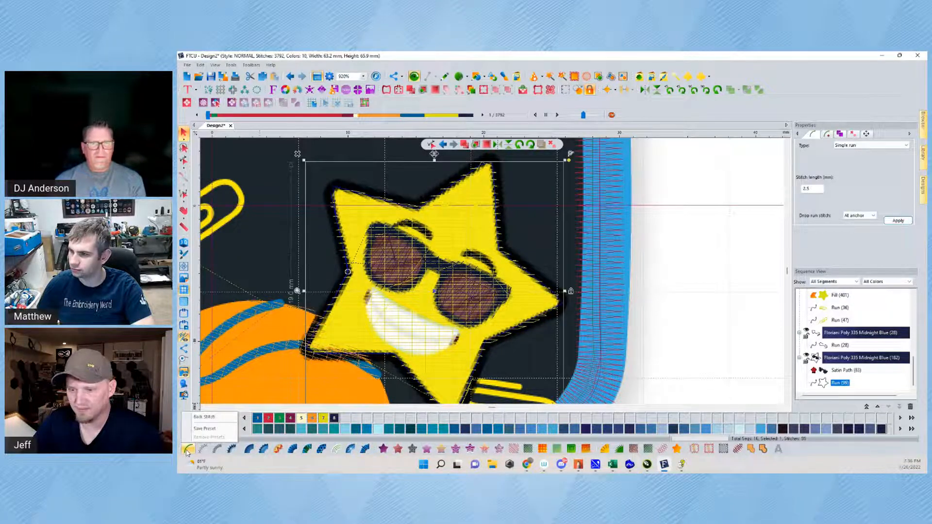
left_click(201, 429)
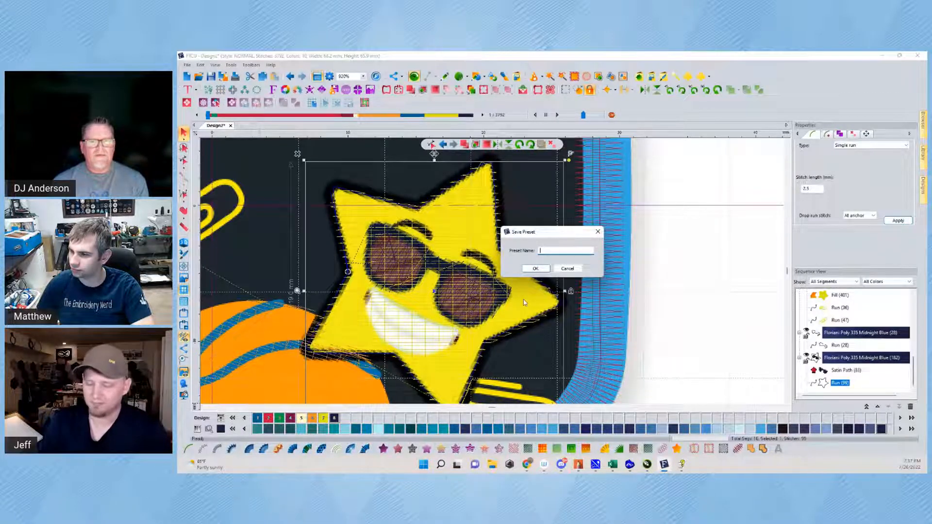
type("Bea")
key("BackSpace")
key("BackSpace")
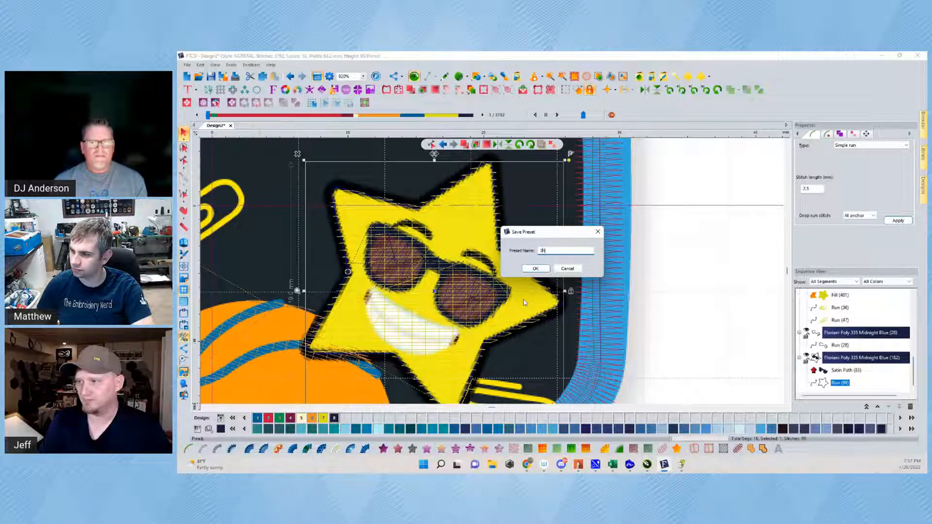
key("BackSpace")
key("BackSpace")
key("BackSpace")
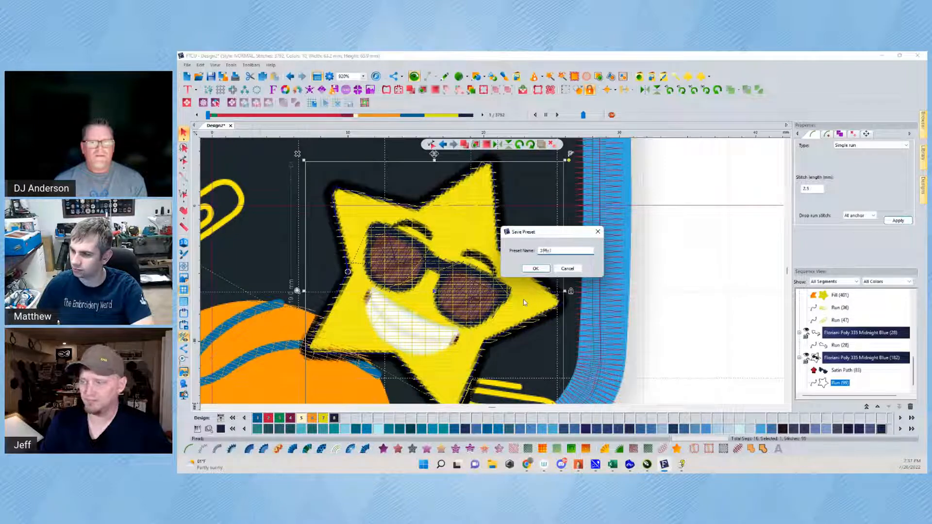
key("Return")
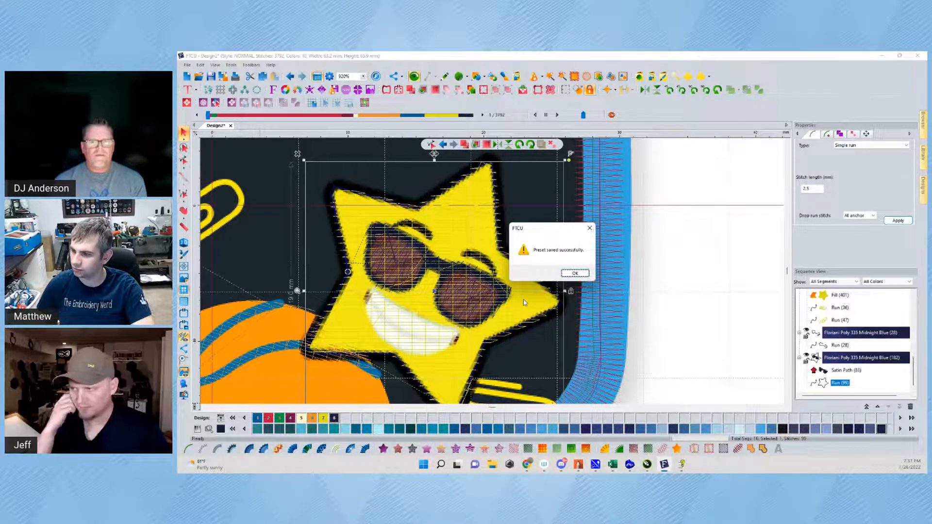
key("Return")
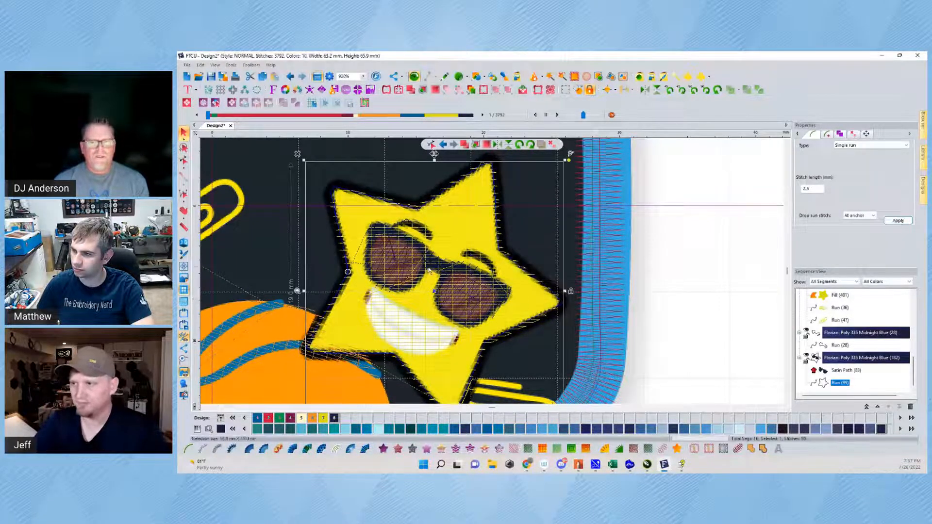
Deselect the star outline and preview the whole badge's stitches in 3D
left_click(660, 273)
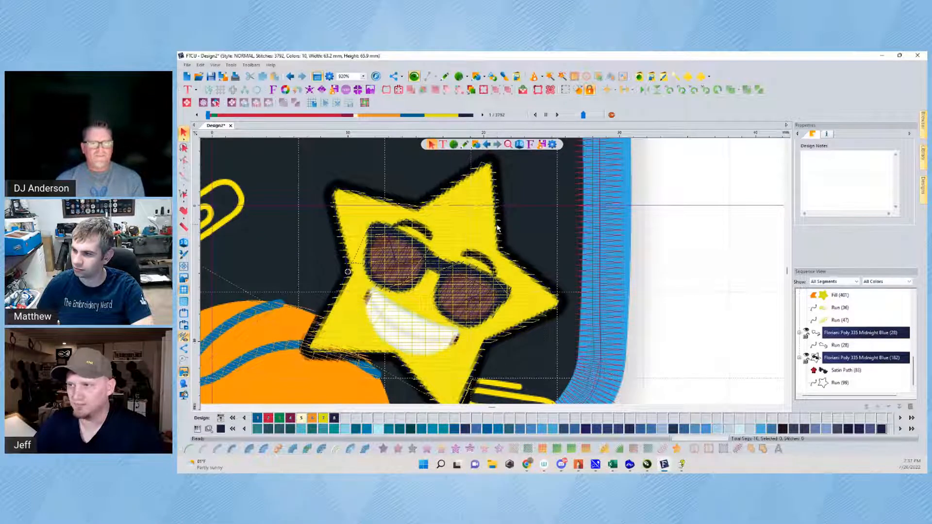
scroll(474, 234, "down", 4)
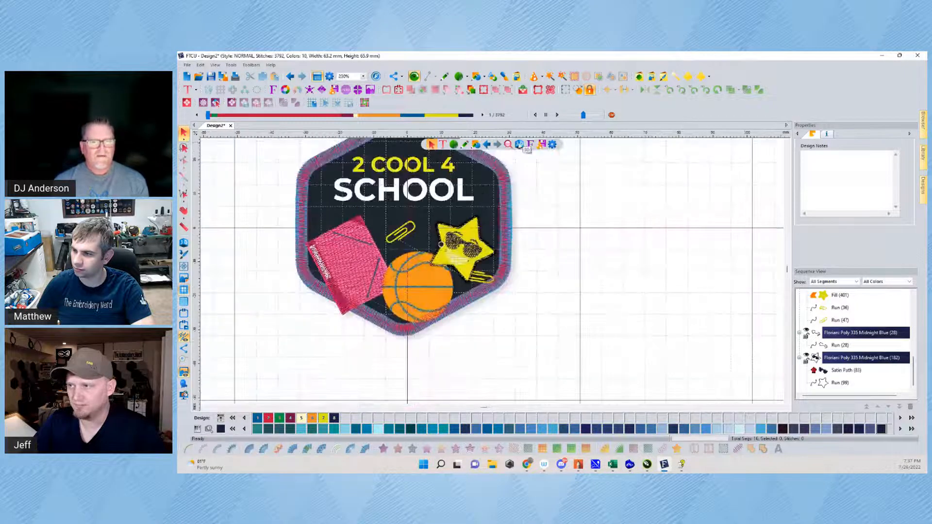
left_click(519, 144)
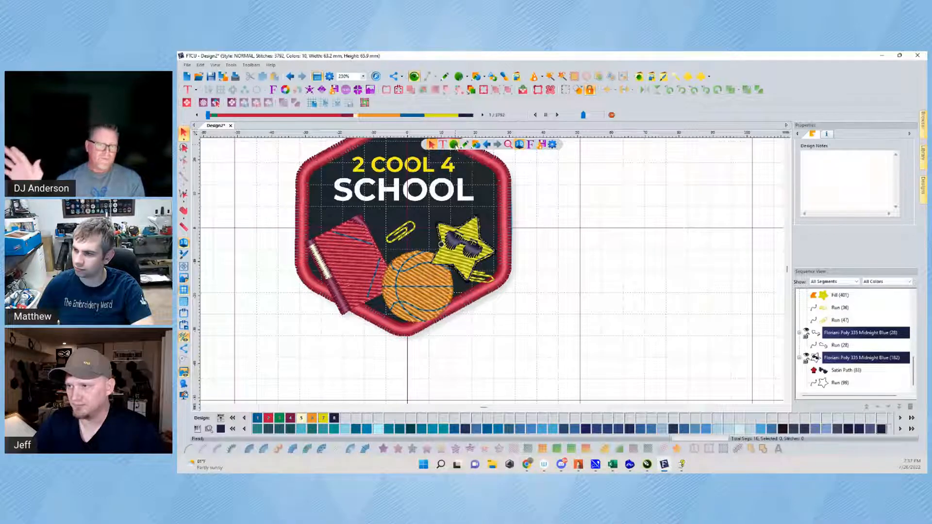
Digitize the star's smile as a Satin Path in cream thread, following its upper and lower edges, and preview the stitches
left_click(454, 144)
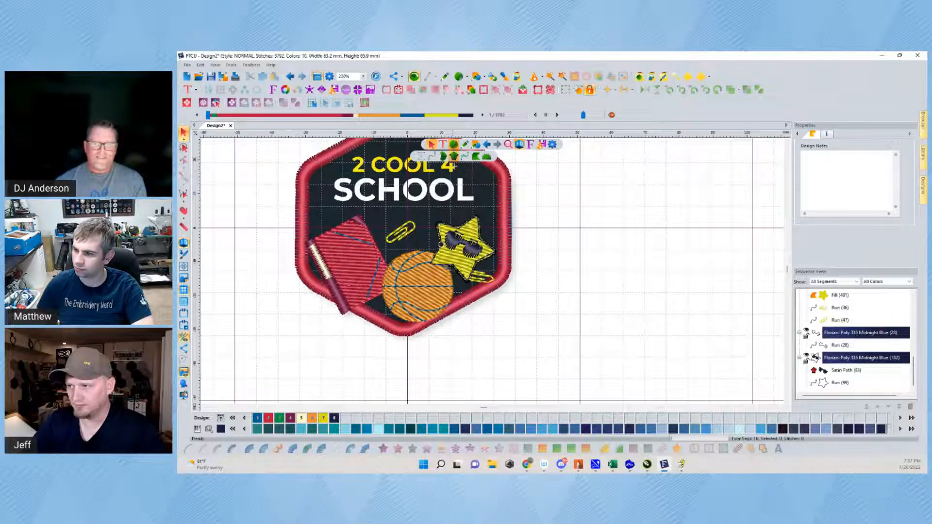
left_click(453, 157)
scroll(454, 259, "up", 3)
scroll(454, 260, "down", 3)
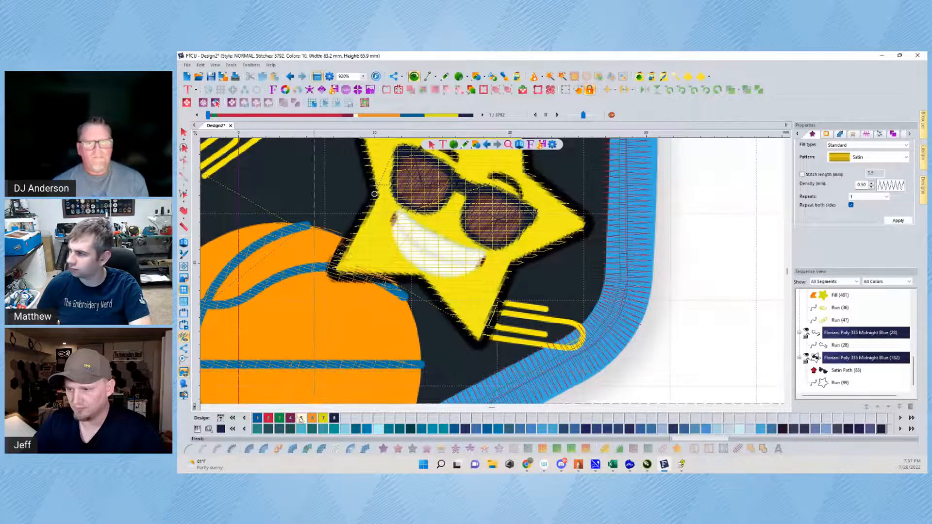
key("ctrl+a")
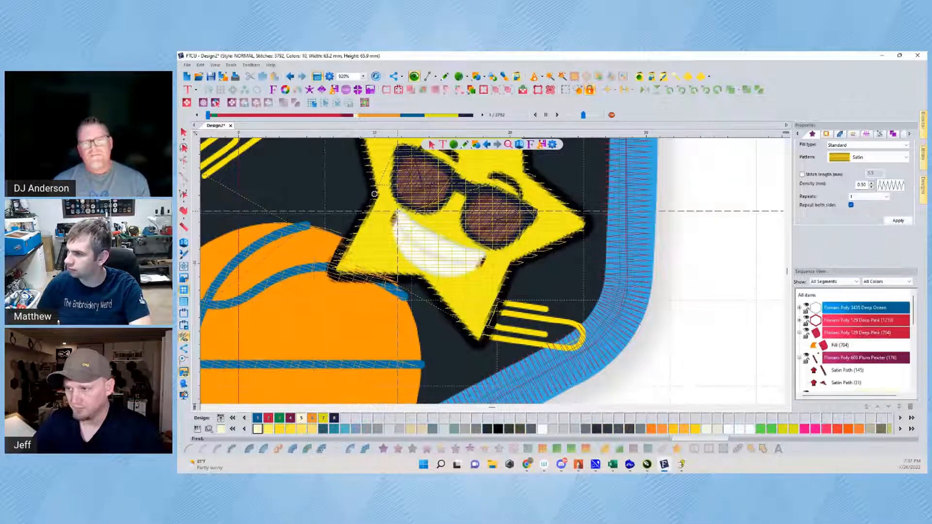
left_click_drag(397, 212, 428, 228)
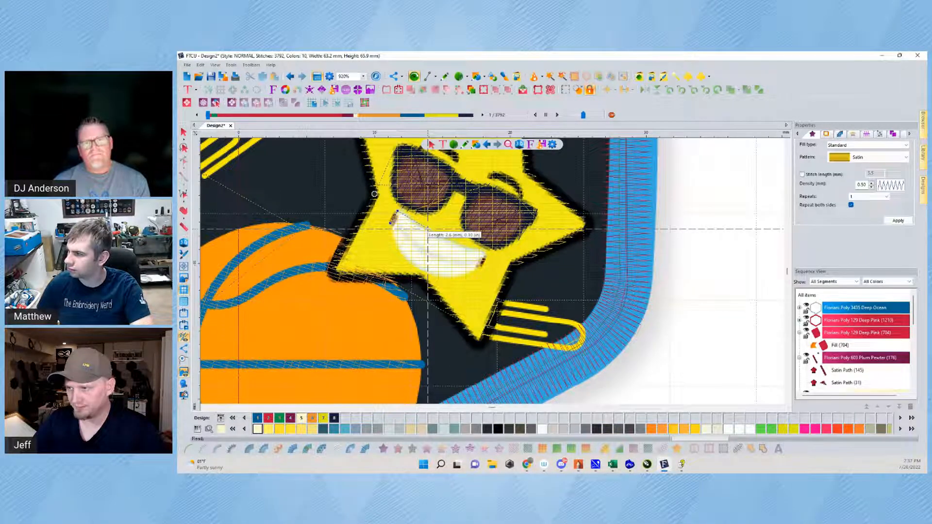
left_click(428, 229)
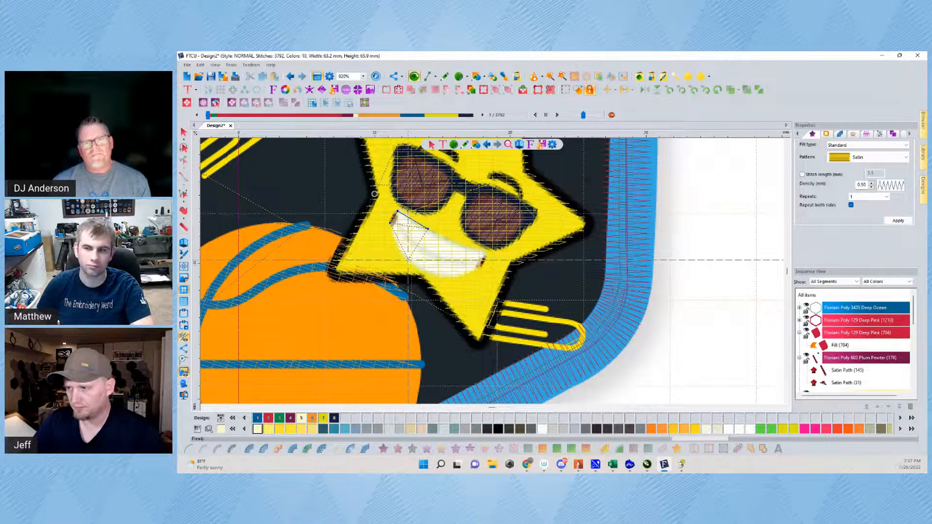
left_click_drag(408, 260, 469, 248)
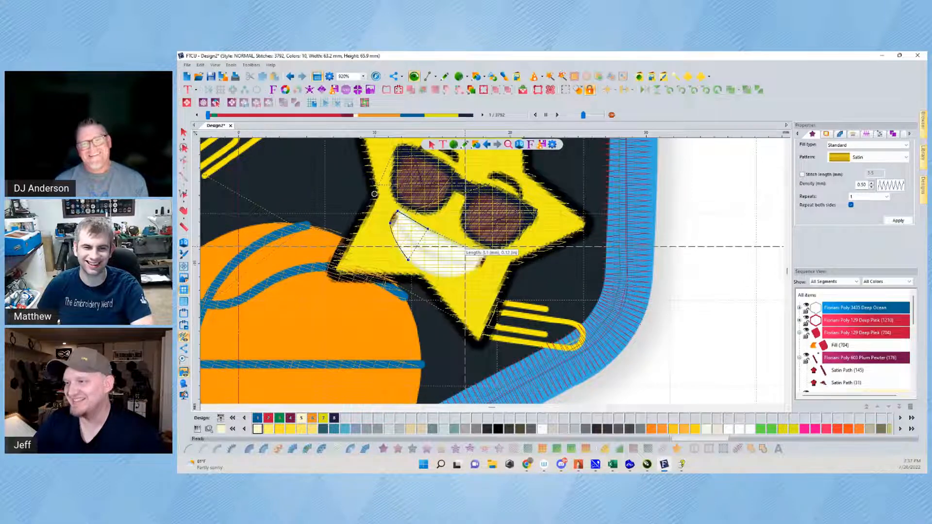
left_click(465, 246)
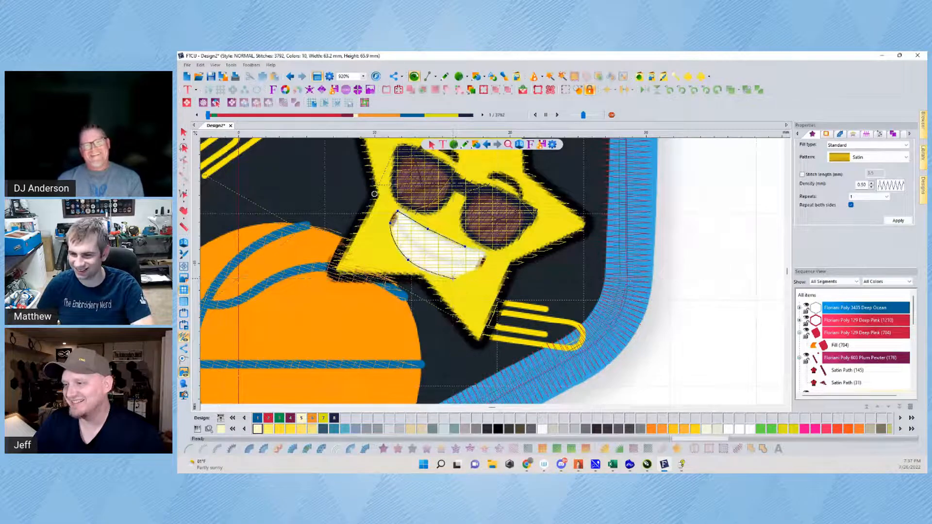
left_click(484, 252)
key("Return")
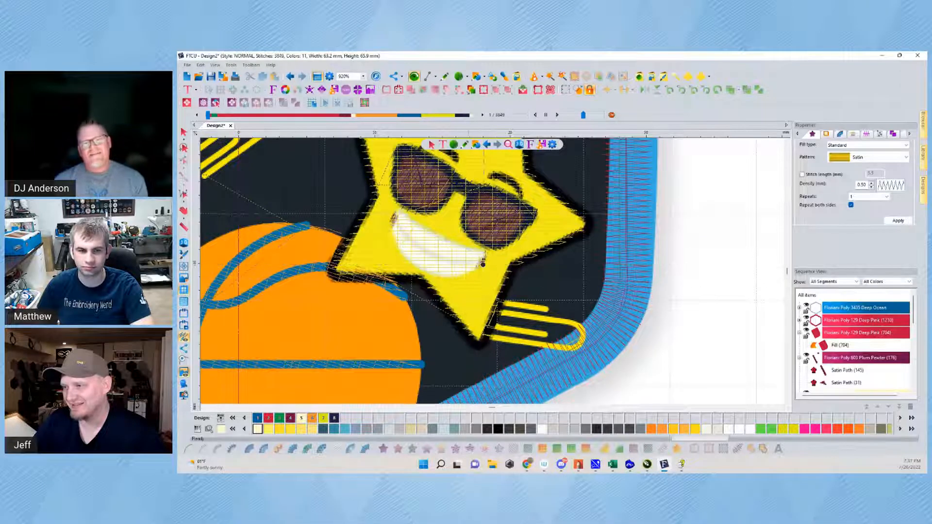
left_click(519, 145)
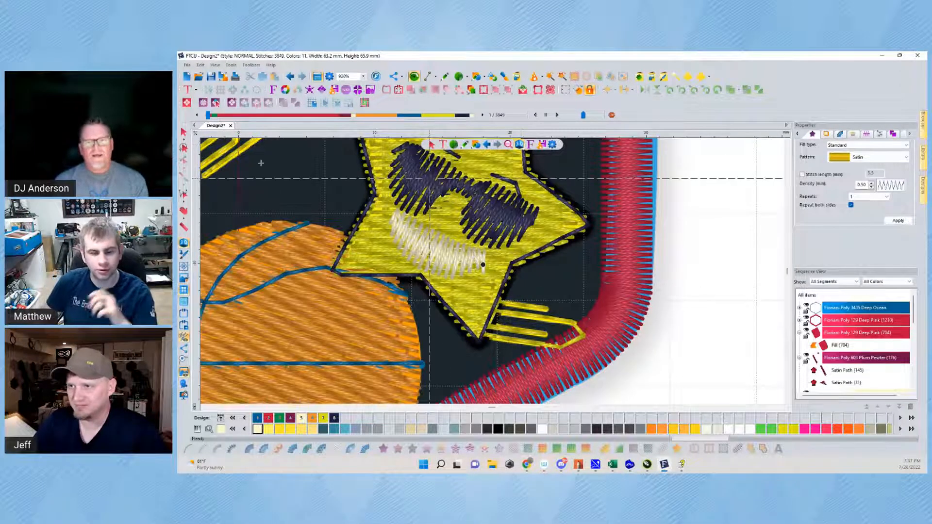
Draw a curved open artwork path along the middle of the star's smile from one corner to the other
left_click(464, 144)
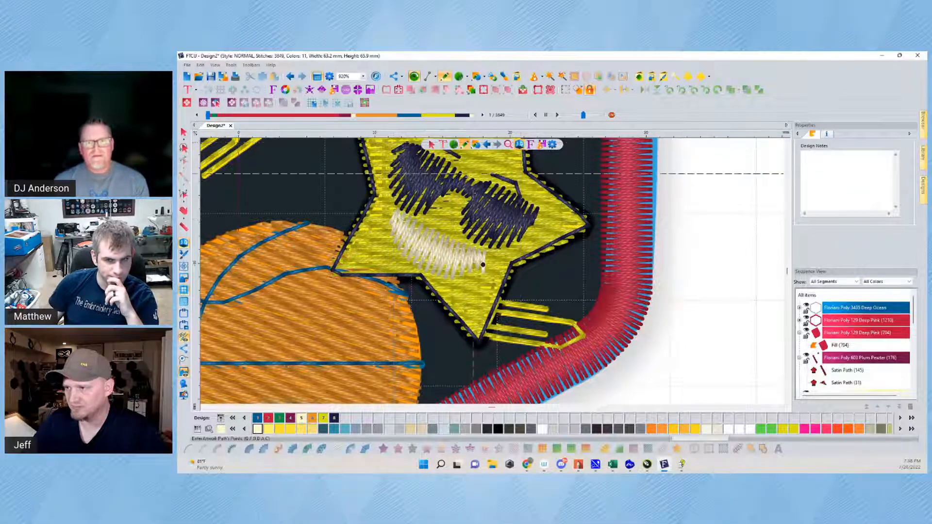
left_click(519, 145)
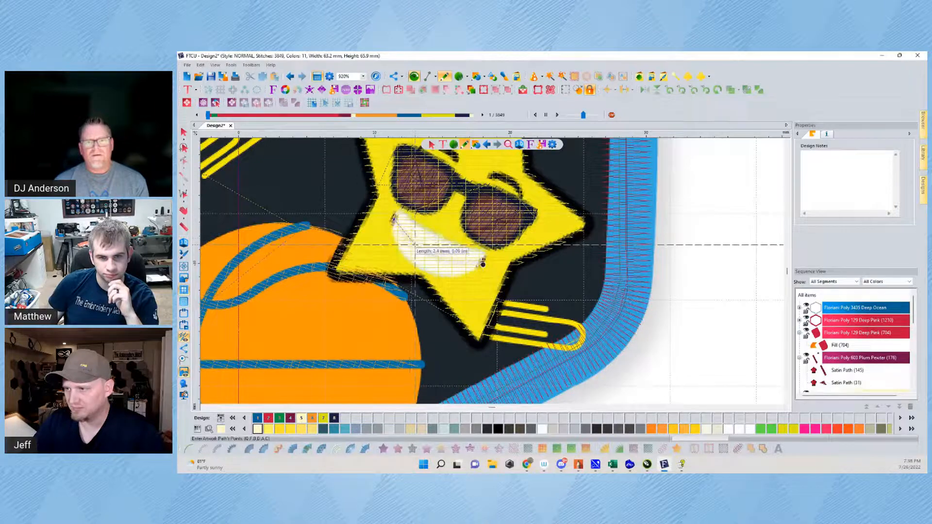
right_click(415, 245)
right_click(444, 261)
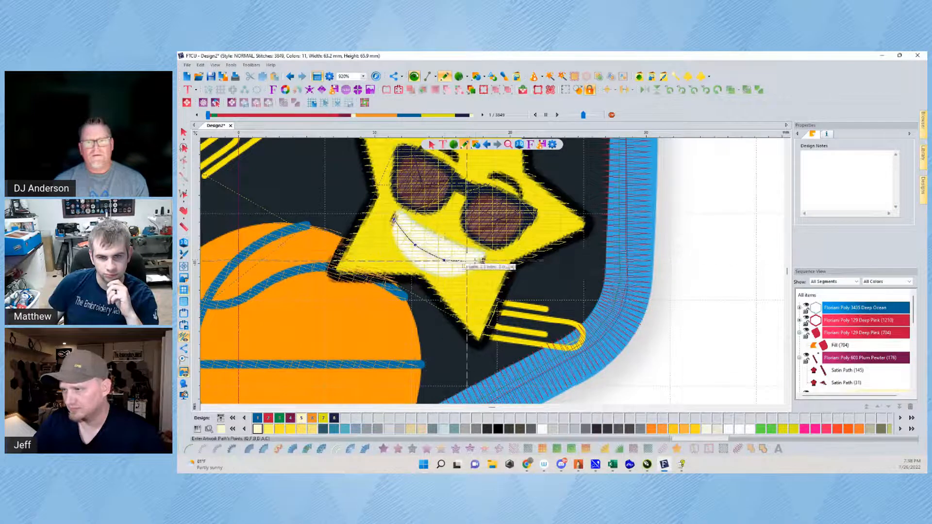
key("Return")
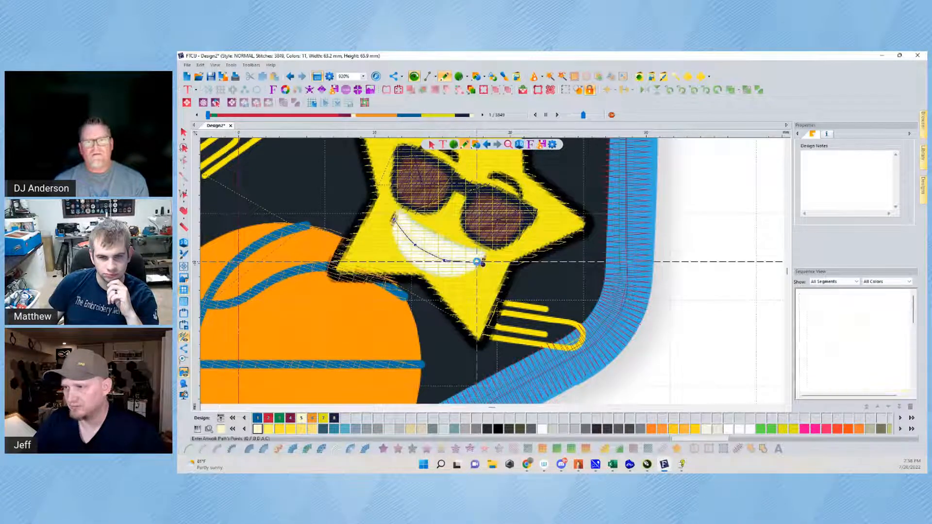
key("Escape")
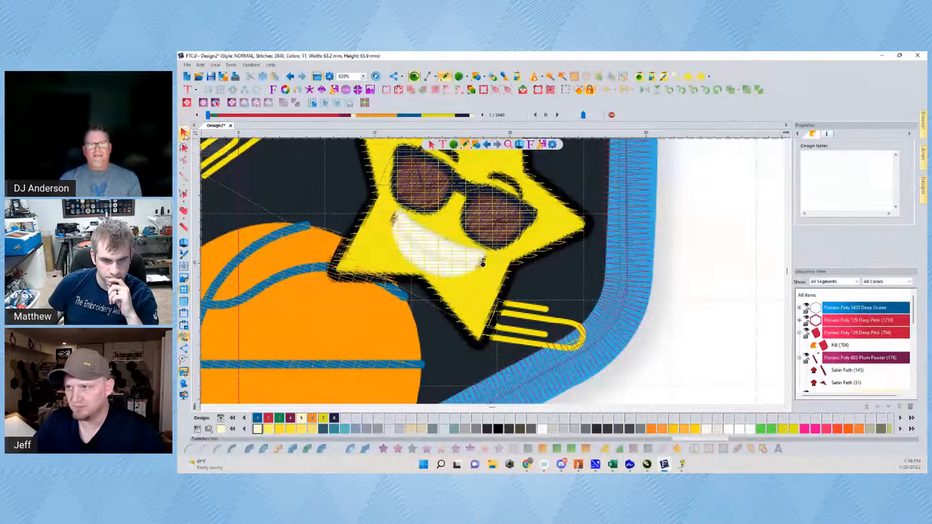
Apply Embossing to the curved artwork line across the star's smile and preview the stitched result
left_click(476, 236)
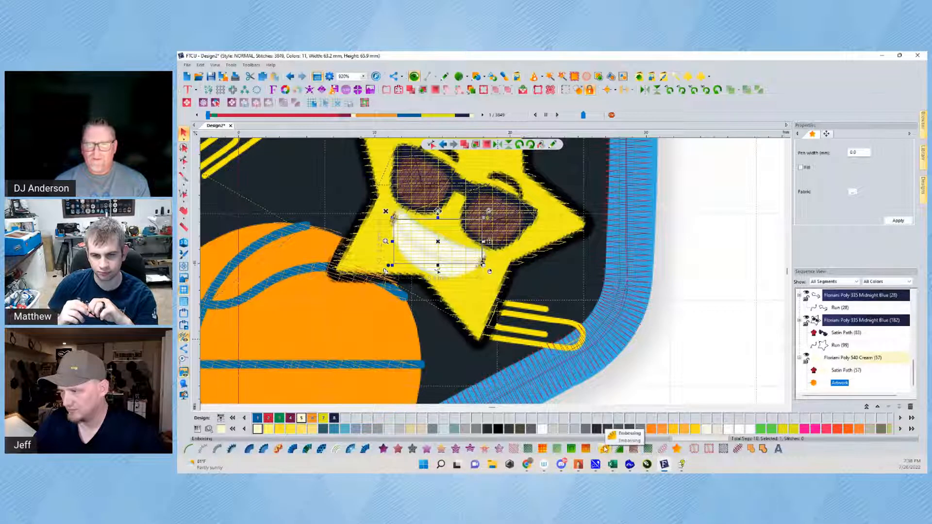
left_click(604, 451)
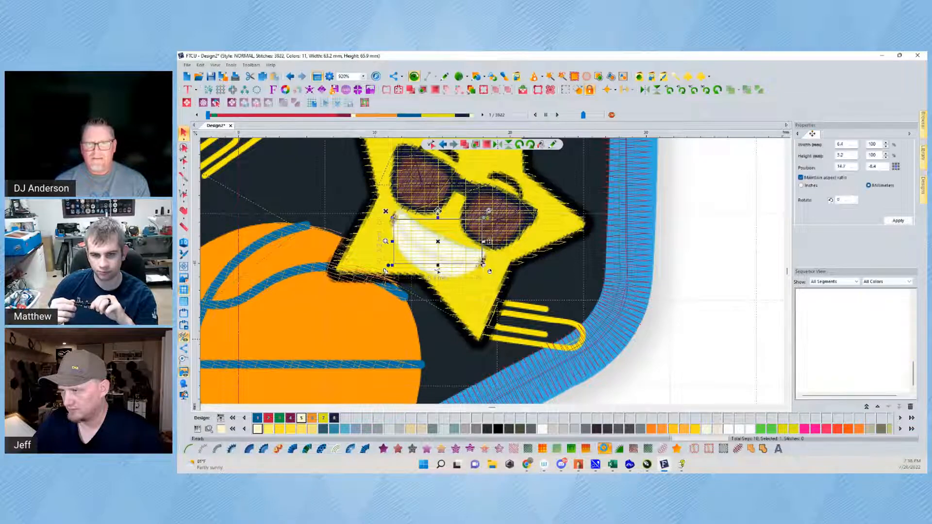
left_click(683, 238)
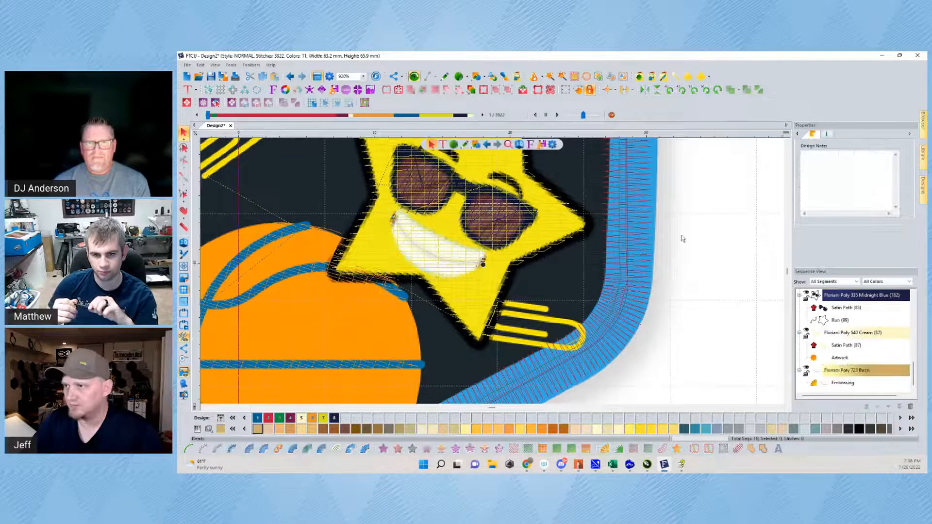
left_click(518, 144)
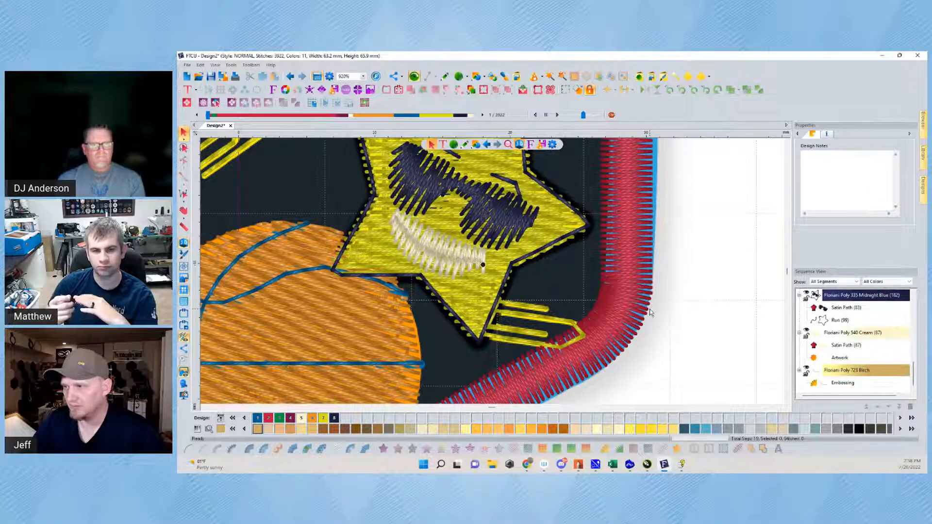
scroll(486, 236, "down", 5)
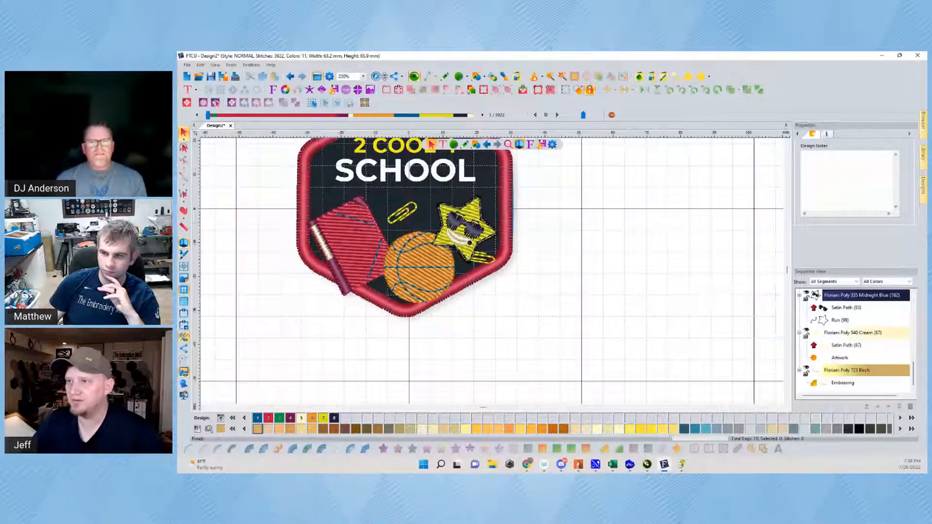
left_click(363, 76)
left_click(353, 106)
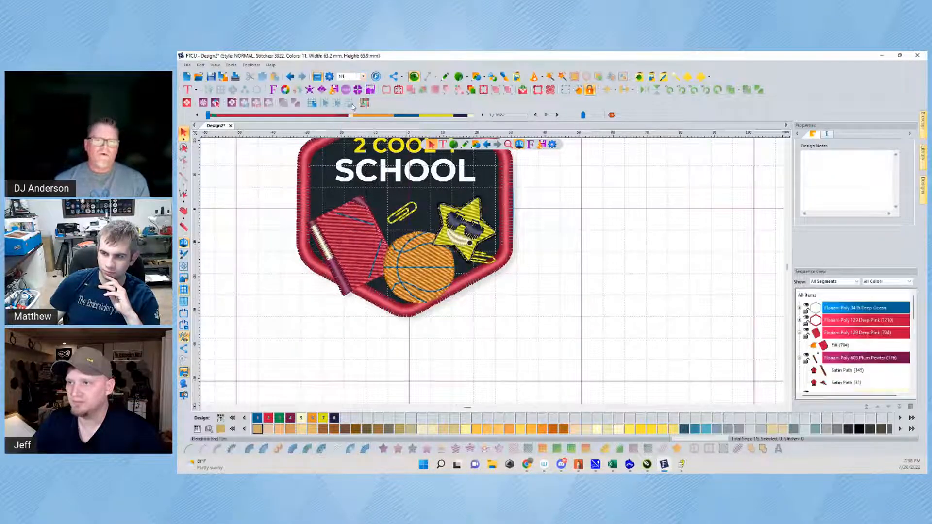
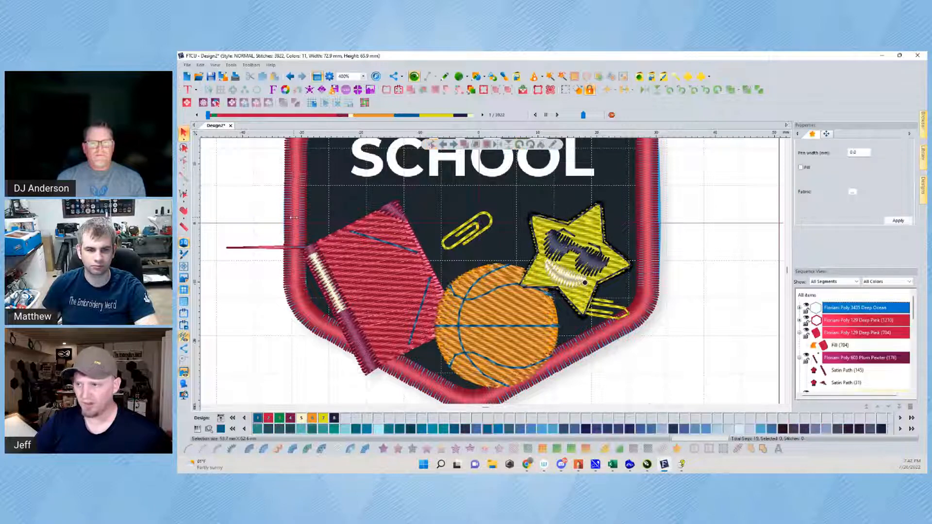
Set the patch's appliqué border to a 3.0 mm width and 0.40 mm density
left_click(857, 331)
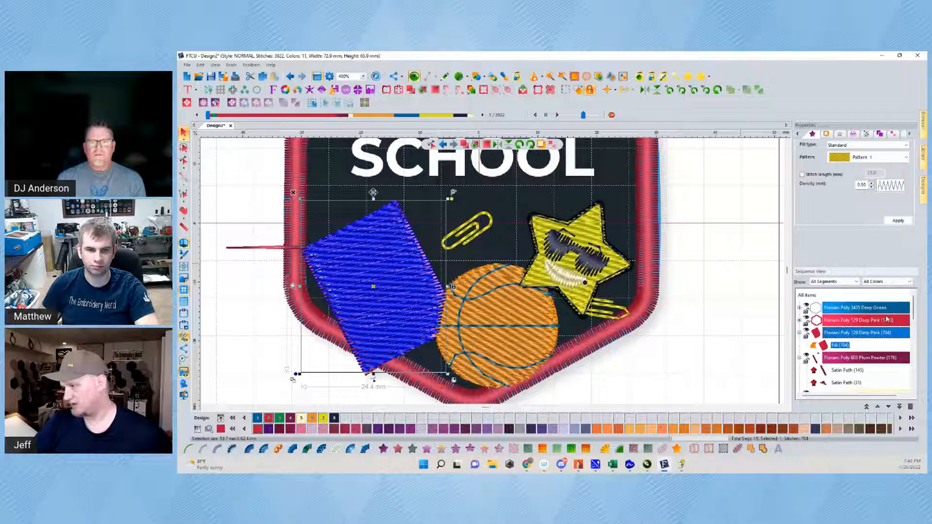
left_click(862, 360)
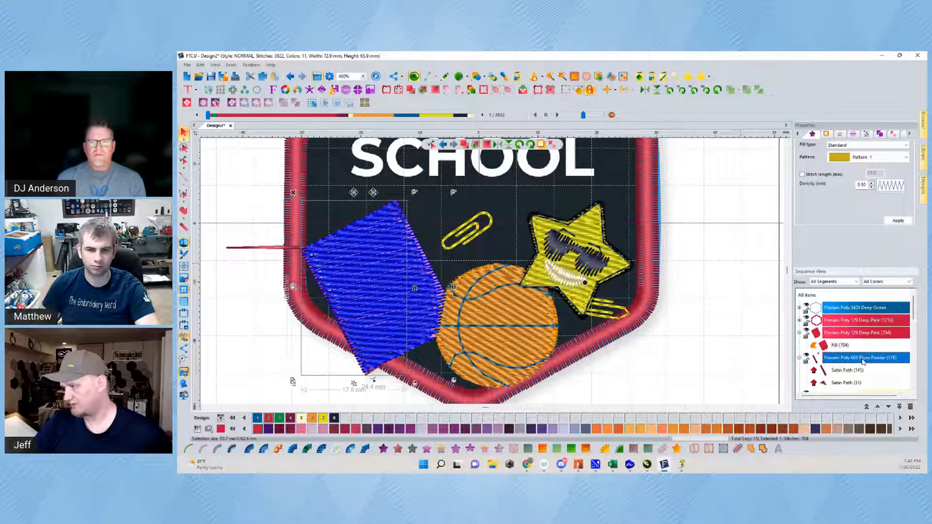
left_click(863, 319)
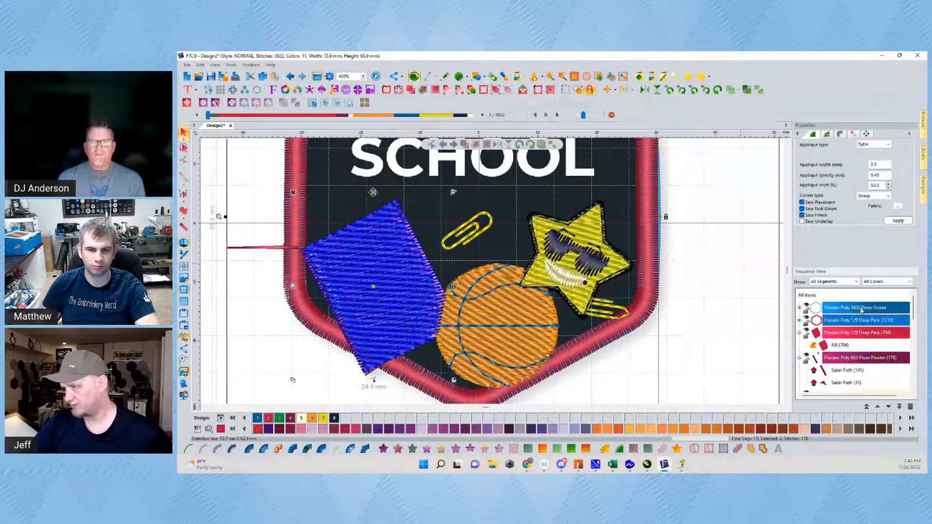
left_click(862, 308)
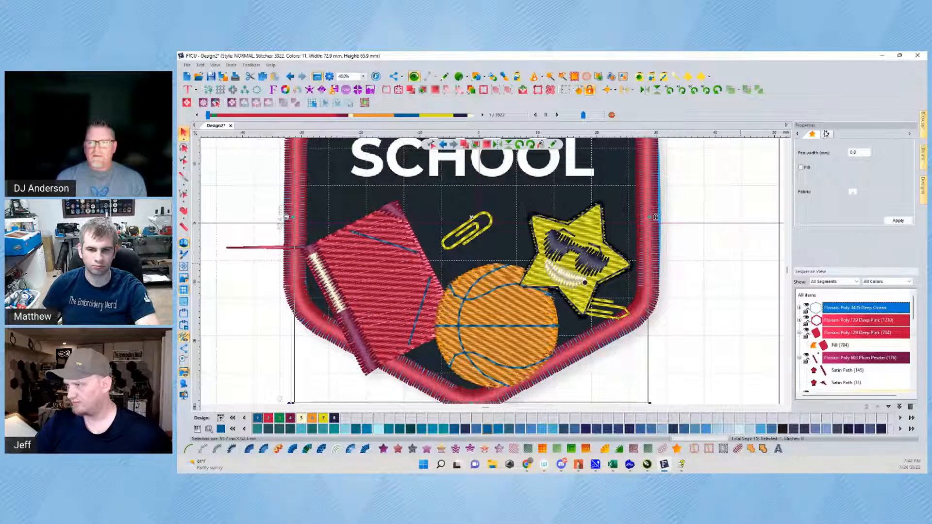
left_click(857, 320)
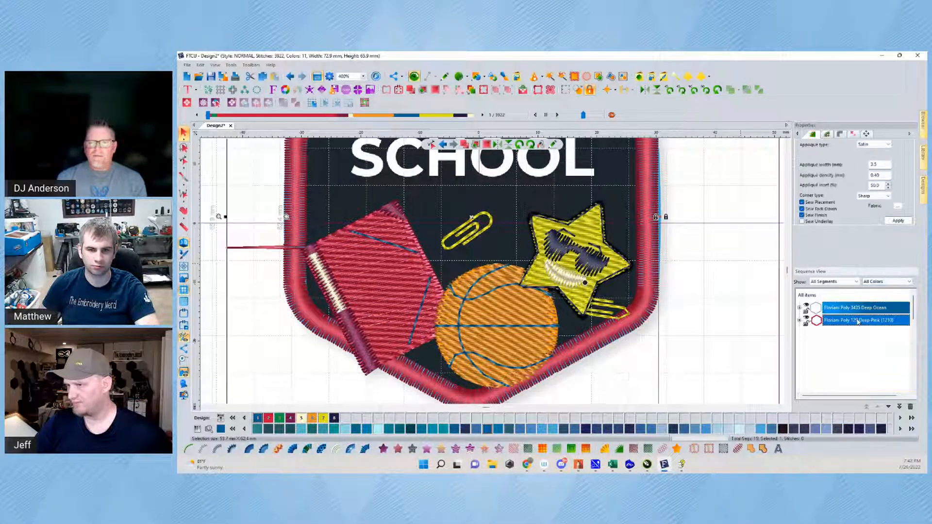
double_click(879, 164)
type("3")
key("Return")
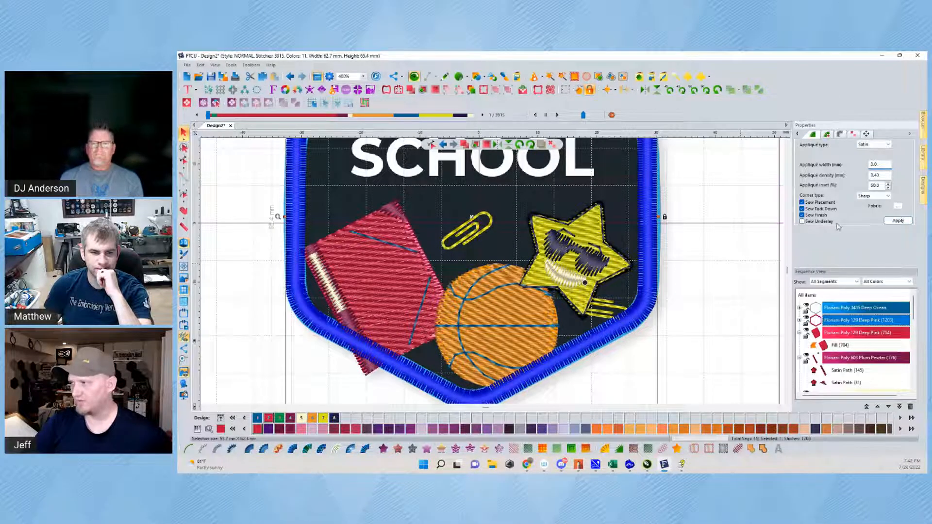
Set the patch border's appliqué width to 3.5 mm and deselect it
double_click(873, 165)
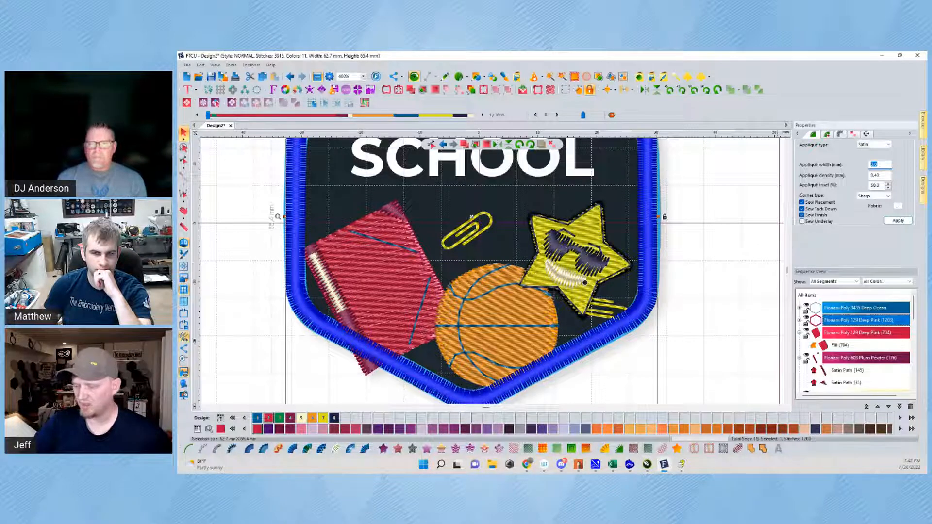
type("3.5")
key("Return")
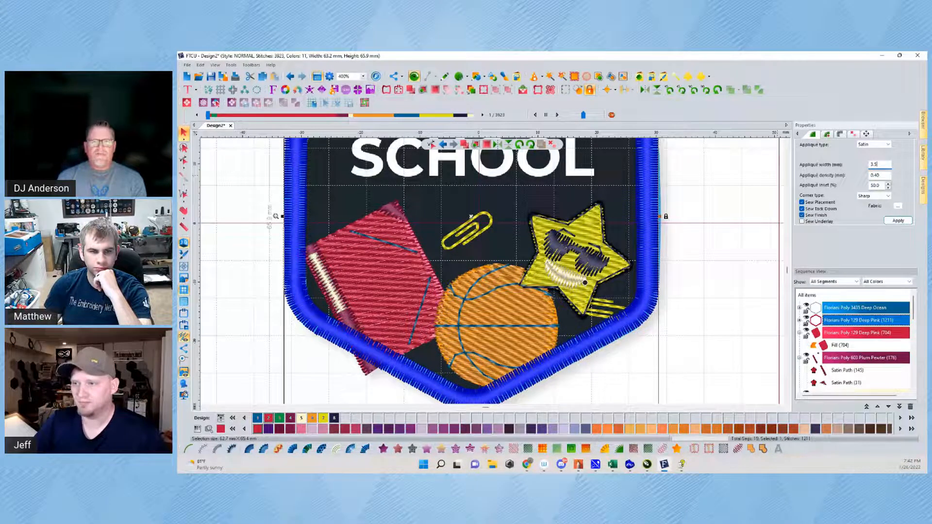
left_click(250, 238)
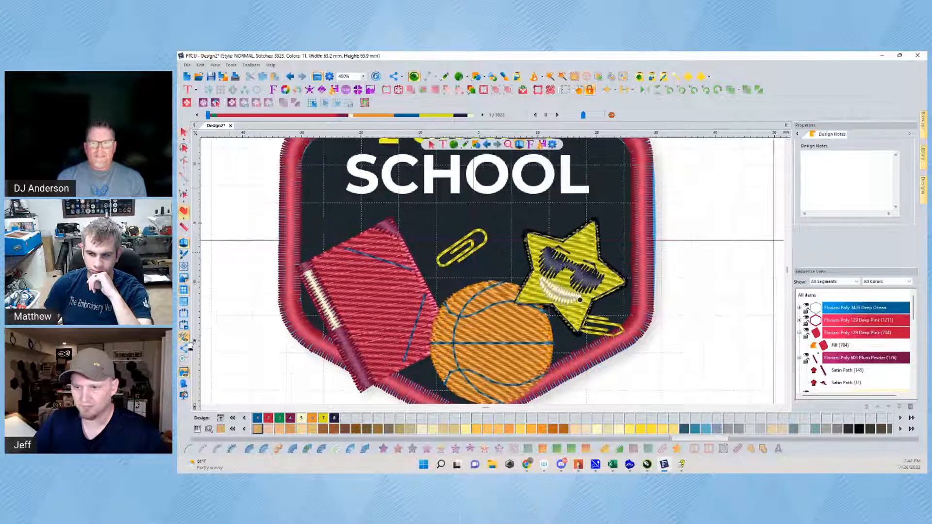
Place two horizontal guidelines, one at the baseline and one at the top of the word SCHOOL
left_click_drag(266, 167, 228, 294)
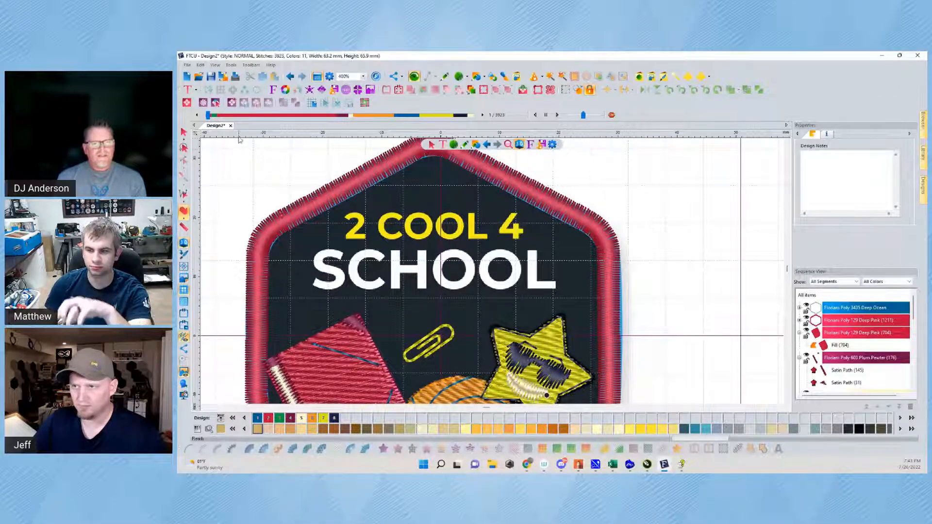
left_click_drag(238, 135, 216, 291)
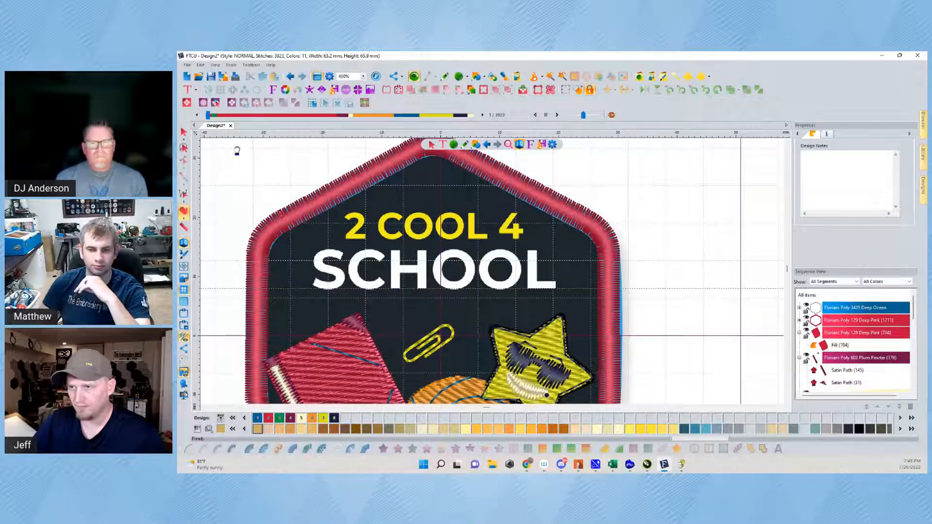
left_click_drag(236, 134, 206, 252)
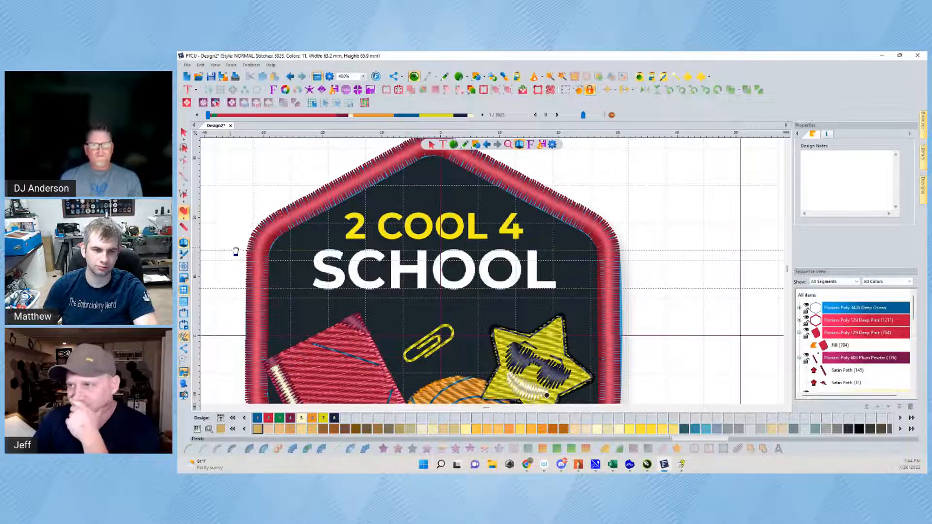
Draw a straight horizontal artwork line about 46.5 mm long along the baseline of the word SCHOOL and select it
left_click(464, 144)
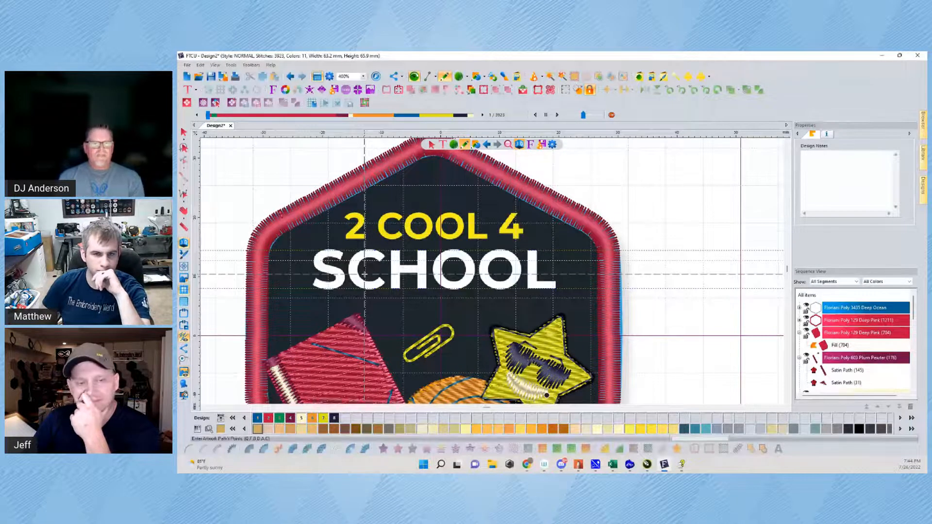
left_click(299, 288)
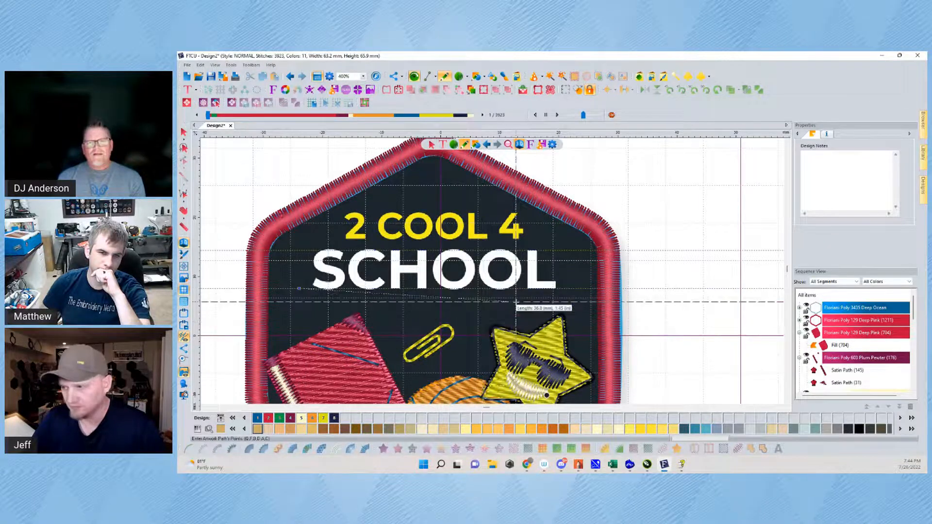
left_click(574, 288)
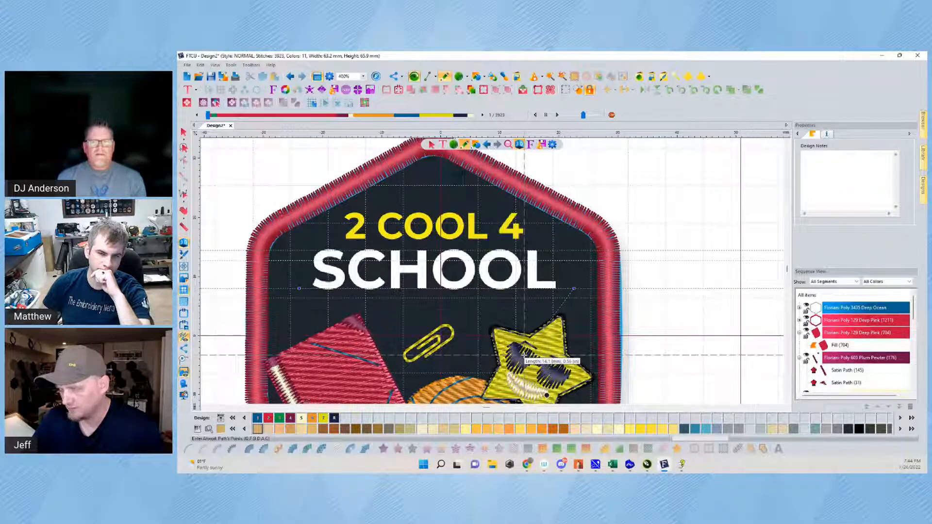
key("Return")
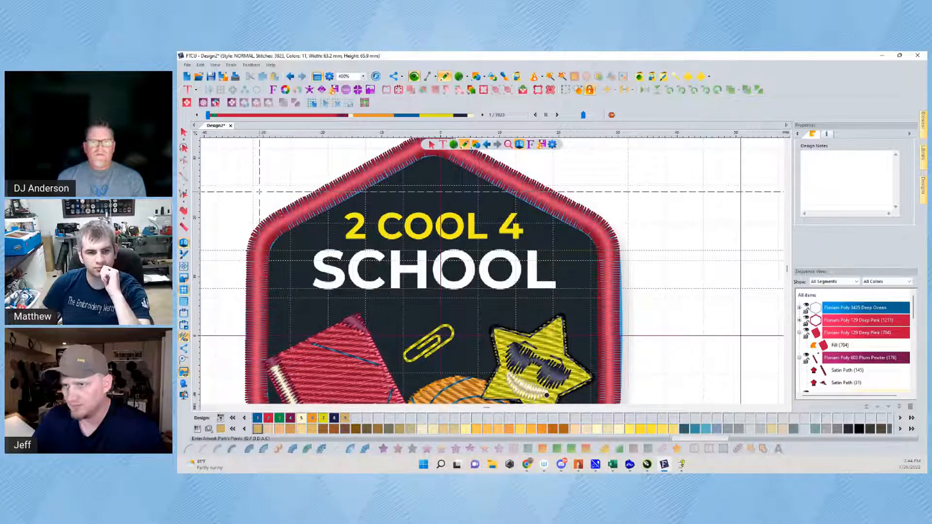
left_click(184, 132)
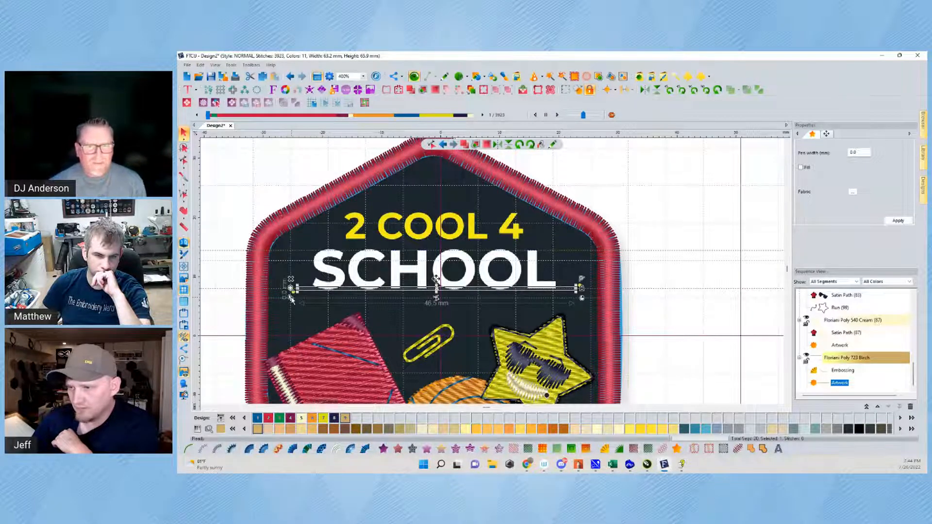
Duplicate the artwork line twice and move the copies close to the original at the baseline of SCHOOL
key("ctrl+d")
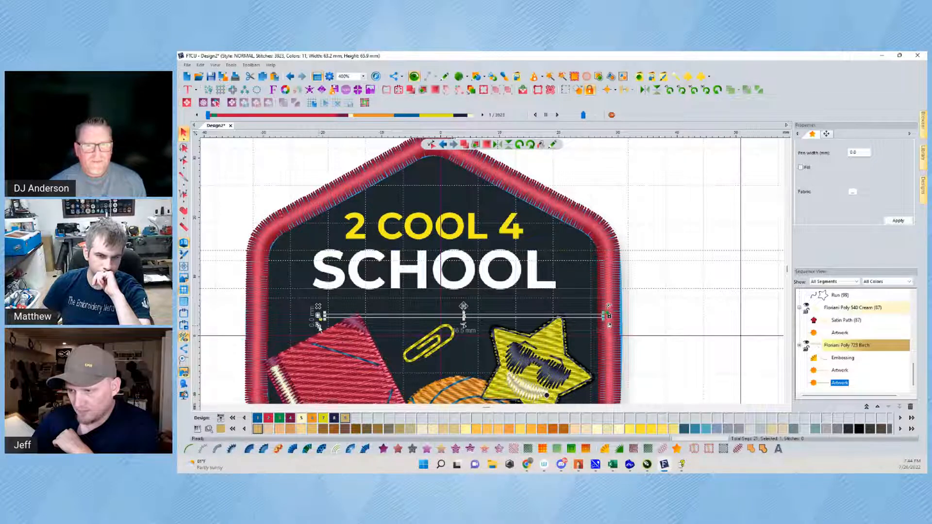
key("ctrl+d")
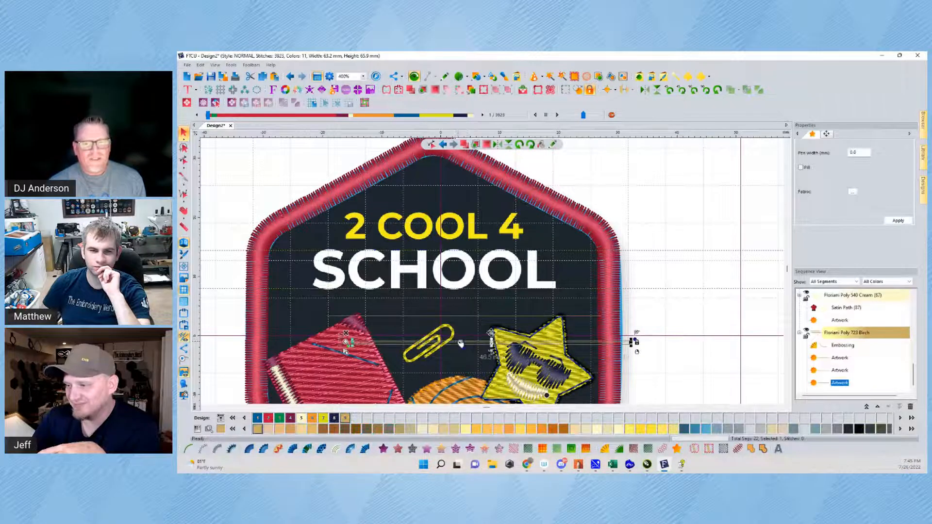
left_click_drag(460, 343, 408, 283)
scroll(416, 292, "up", 2)
left_click(408, 275)
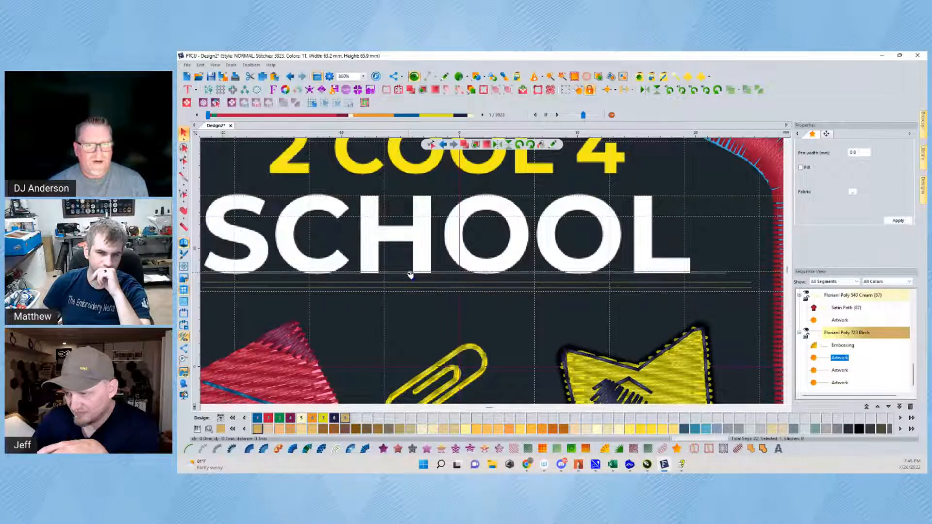
left_click(411, 281)
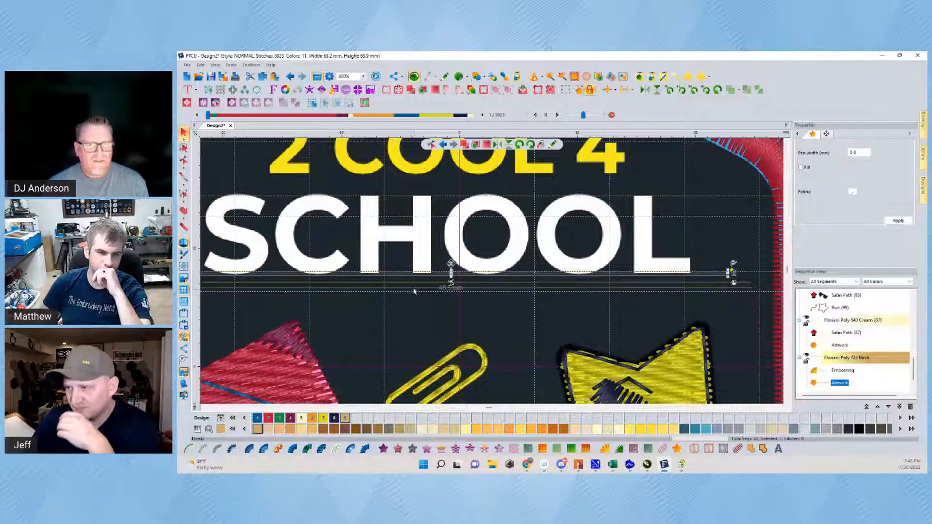
left_click(417, 283)
left_click_drag(416, 283, 415, 274)
left_click(476, 268)
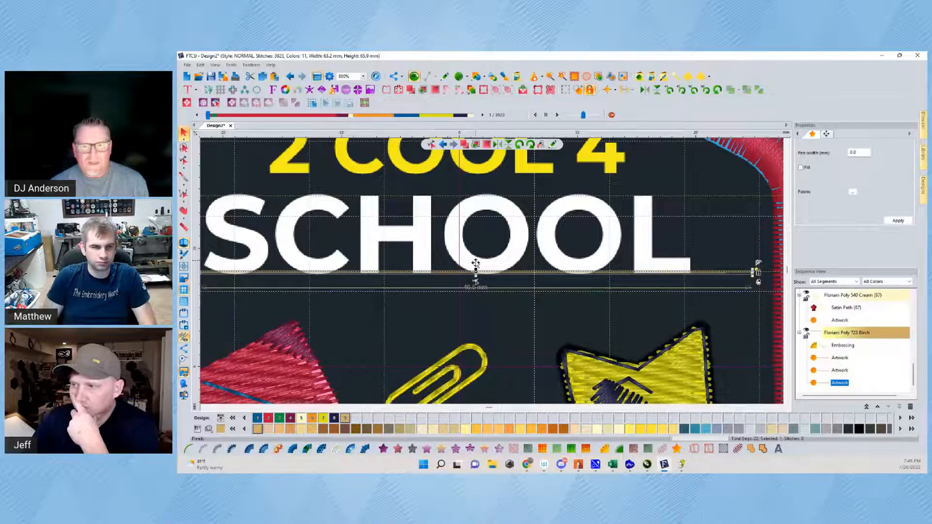
Measure the small gap between the two closest artwork lines at the bottom of the letter H
scroll(396, 267, "up", 3)
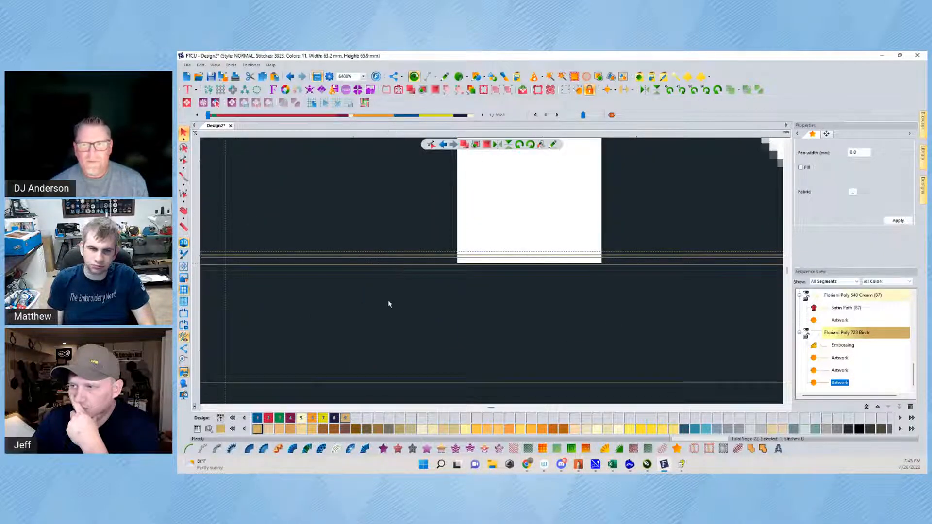
key("k")
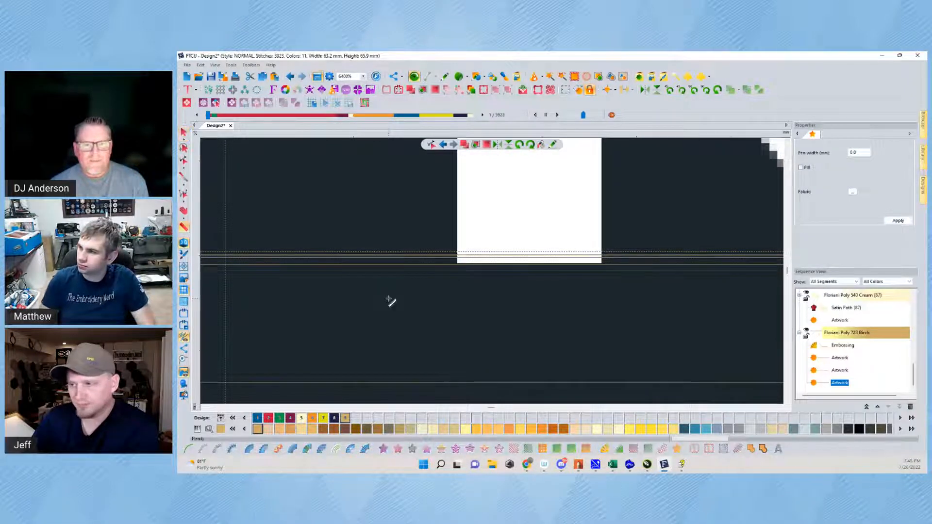
left_click(399, 258)
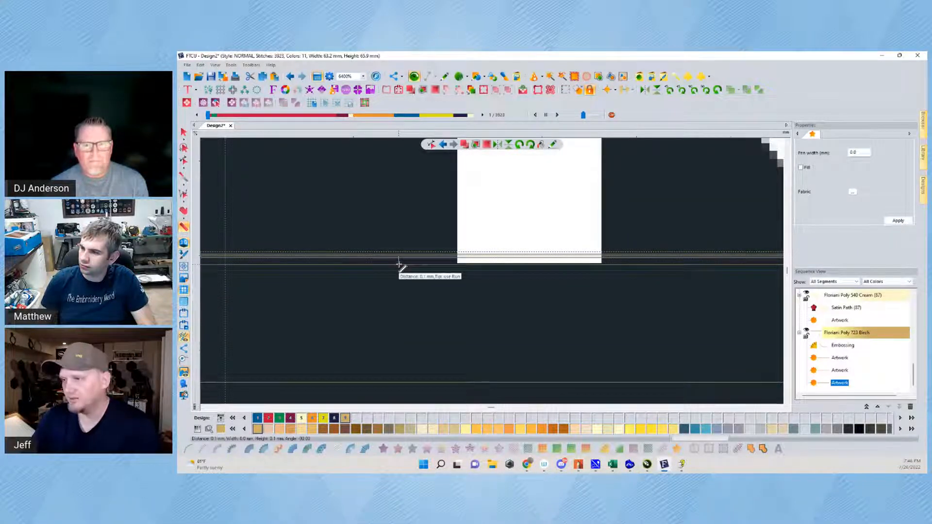
scroll(399, 264, "down", 2)
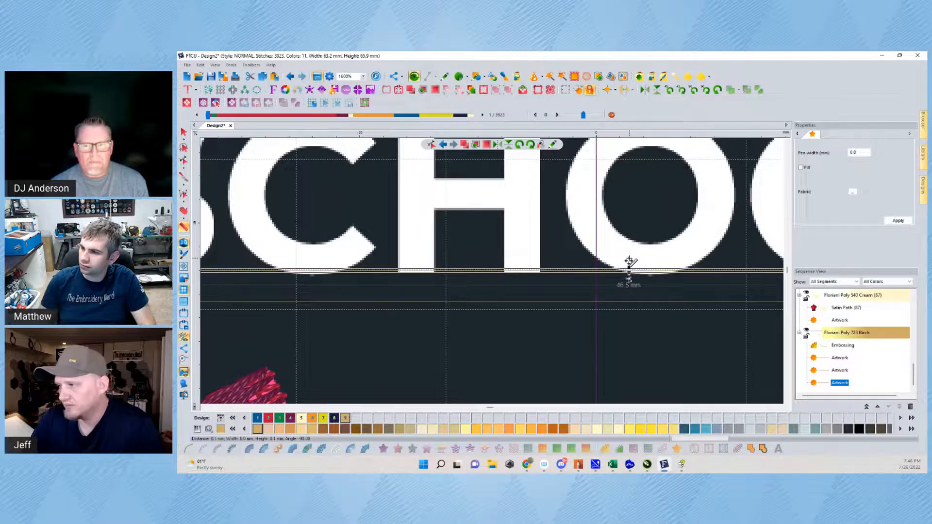
Nudge the upper baseline line slightly upward and measure its distance to the line below again
left_click(629, 262)
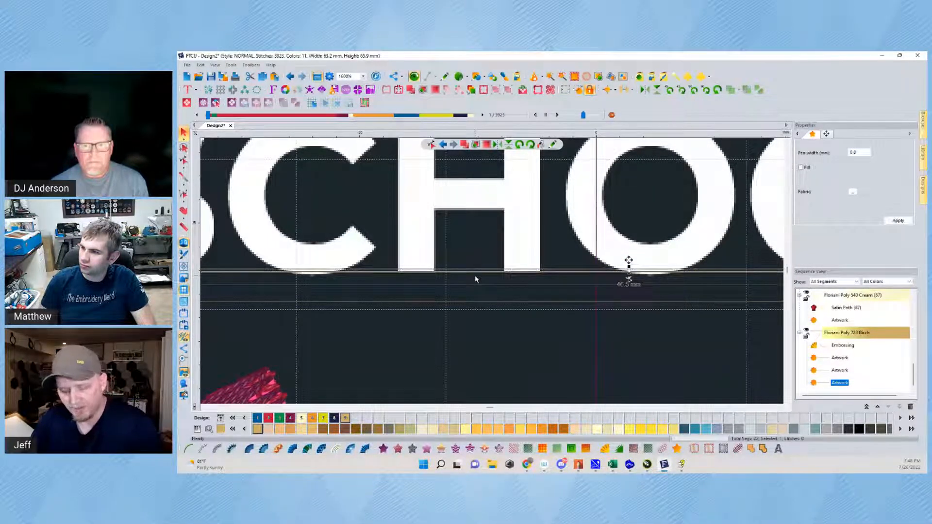
scroll(475, 275, "up", 2)
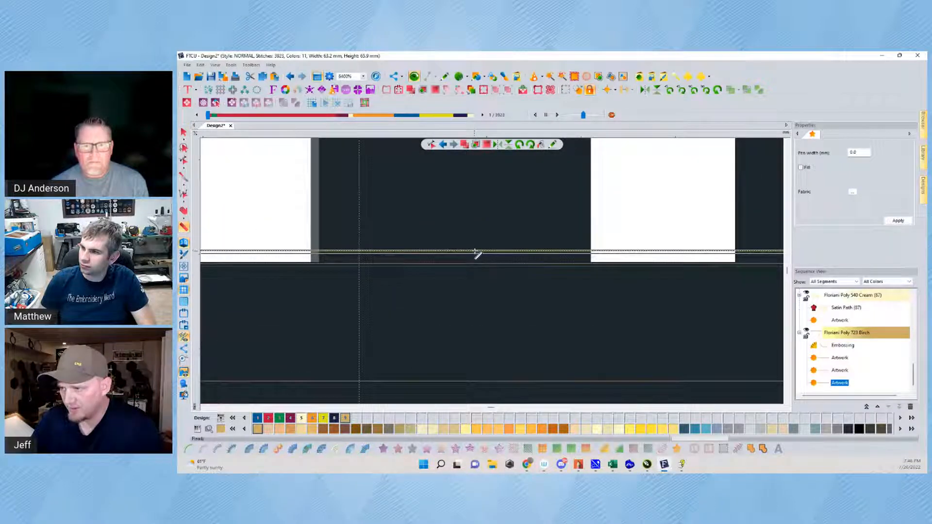
left_click(475, 252)
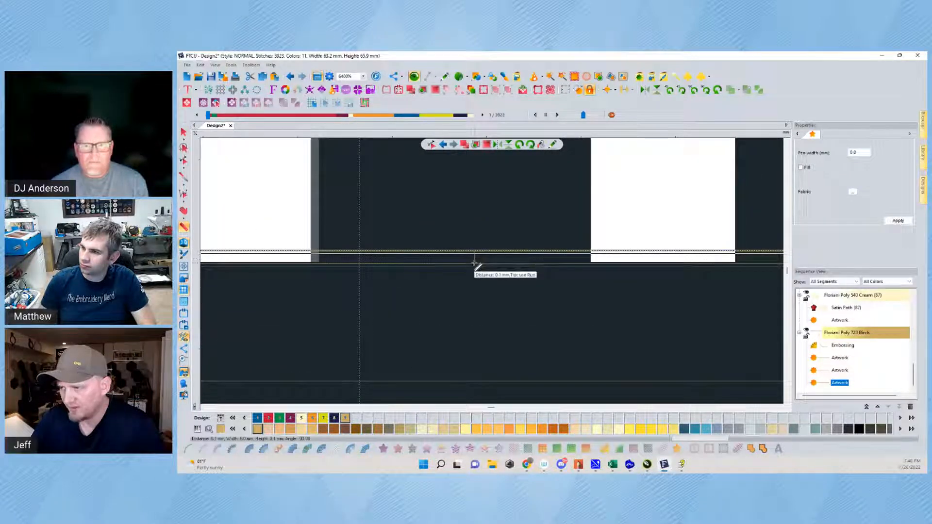
left_click(475, 264)
Widen the gap between the two baseline artwork lines to about 0.2 mm and measure it
scroll(555, 272, "down", 3)
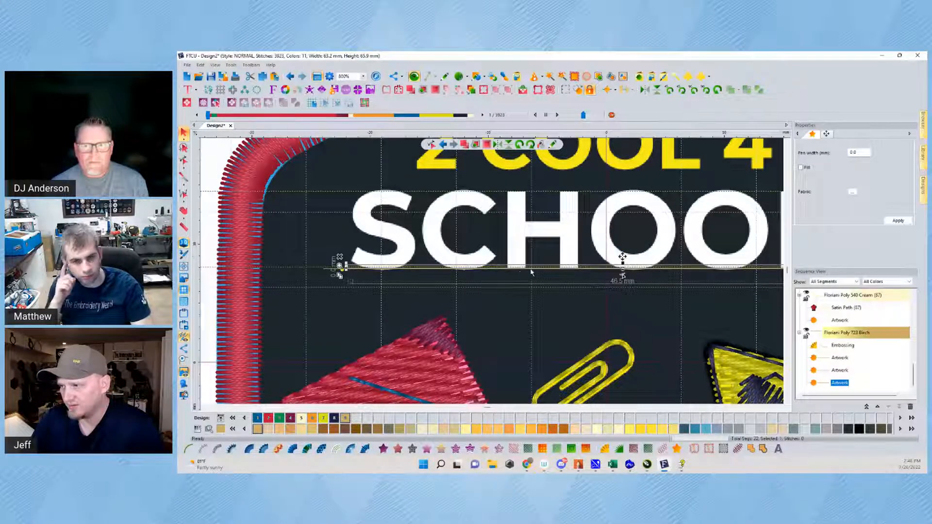
scroll(497, 261, "up", 2)
scroll(498, 261, "up", 1)
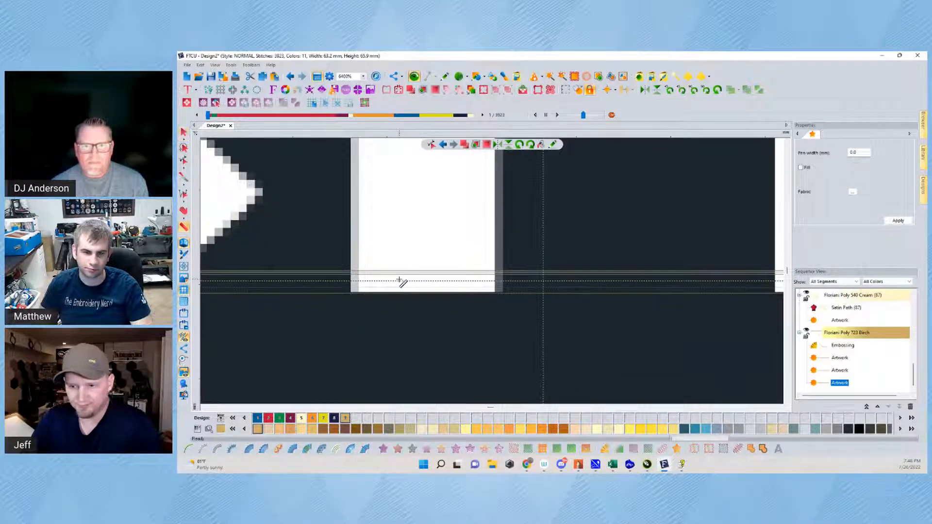
key("m")
left_click_drag(405, 272, 406, 295)
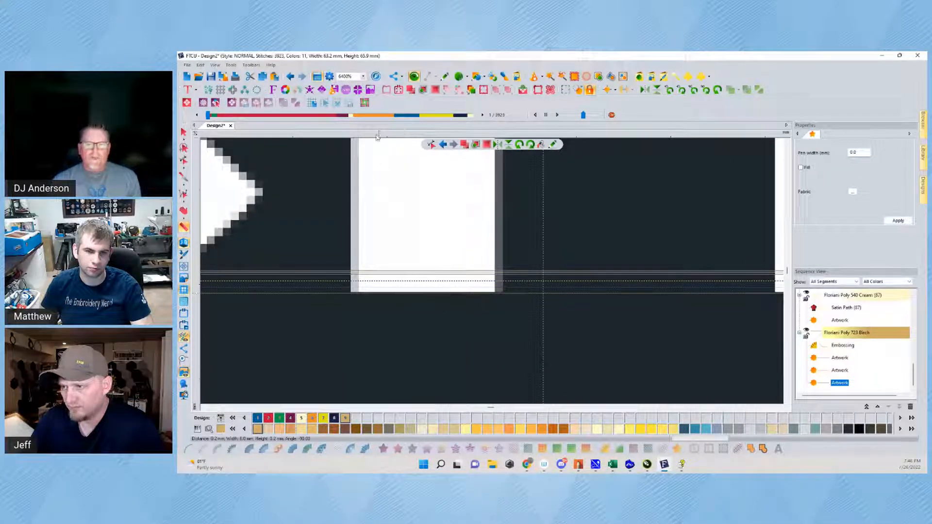
Remove all guidelines and measure the distance from the lower baseline line up to the upper one
right_click(378, 134)
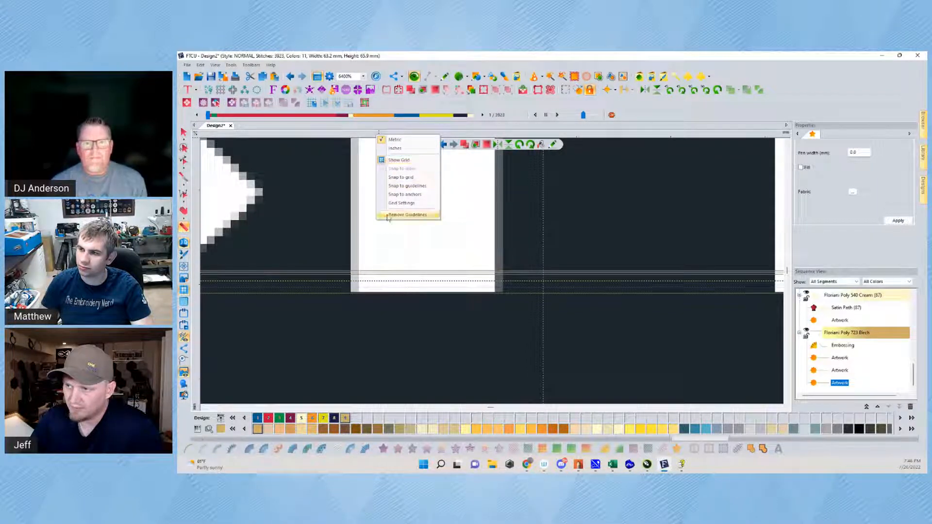
left_click(407, 215)
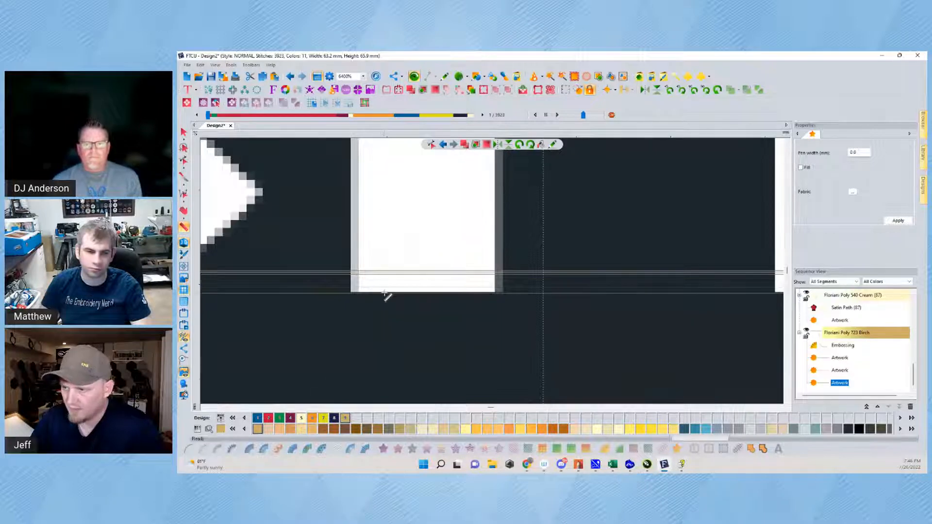
left_click_drag(384, 291, 386, 274)
key("Escape")
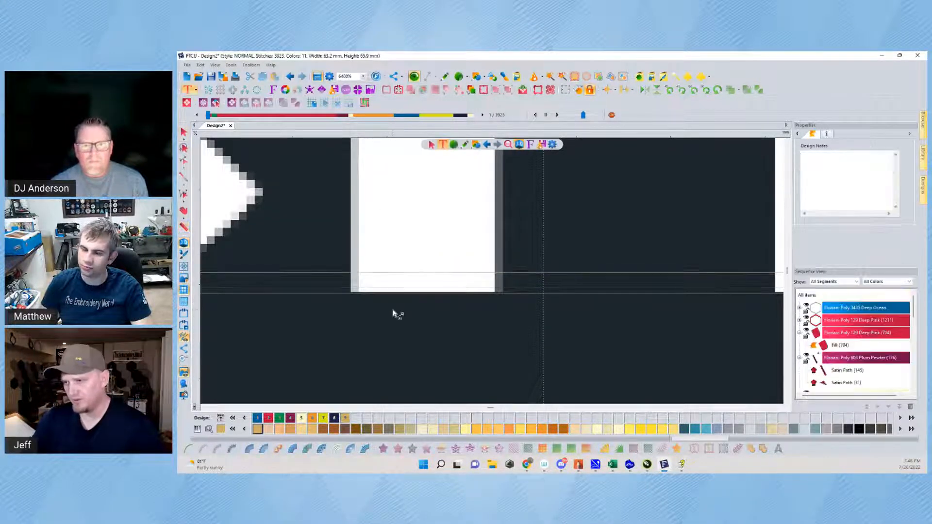
scroll(395, 312, "down", 5)
scroll(397, 313, "up", 3)
scroll(397, 313, "up", 2)
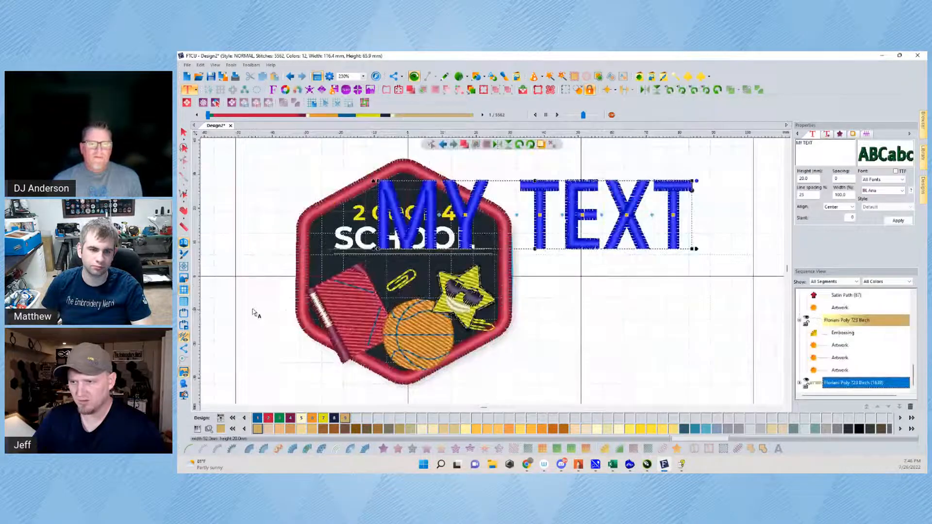
left_click(185, 148)
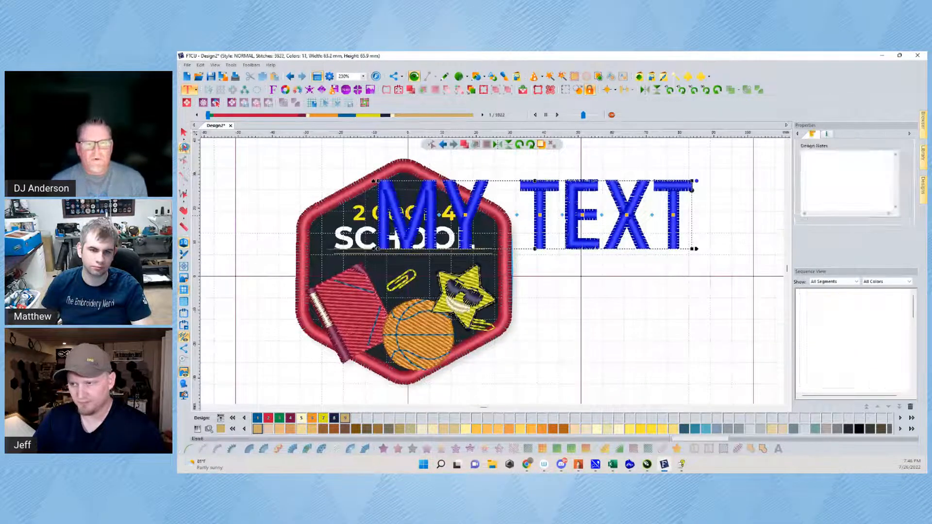
left_click(184, 132)
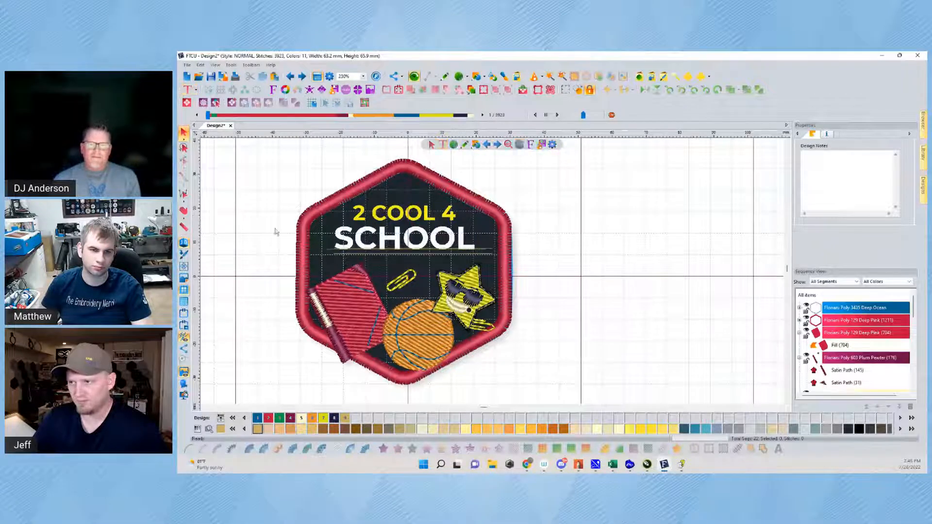
Try to move the two closely spaced baseline lines together up to the top edge of SCHOOL
scroll(387, 259, "up", 4)
left_click(385, 242)
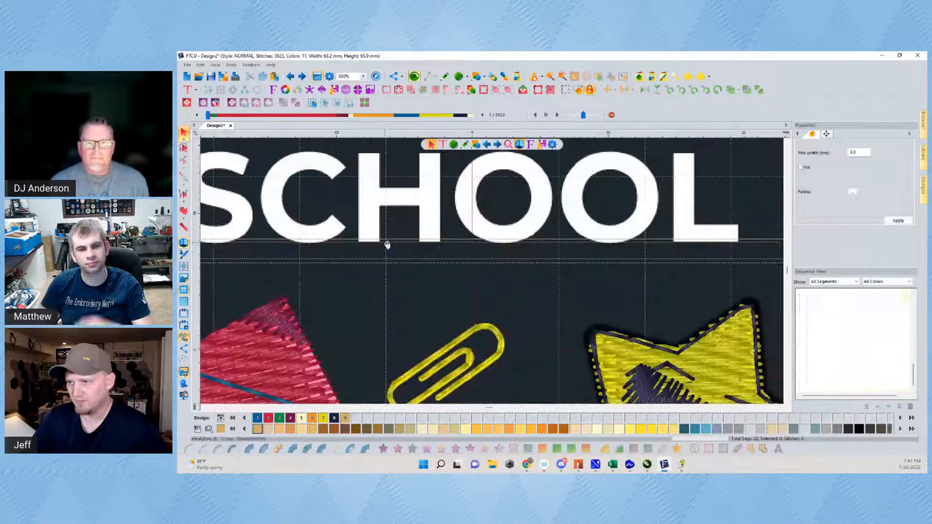
scroll(385, 241, "up", 4)
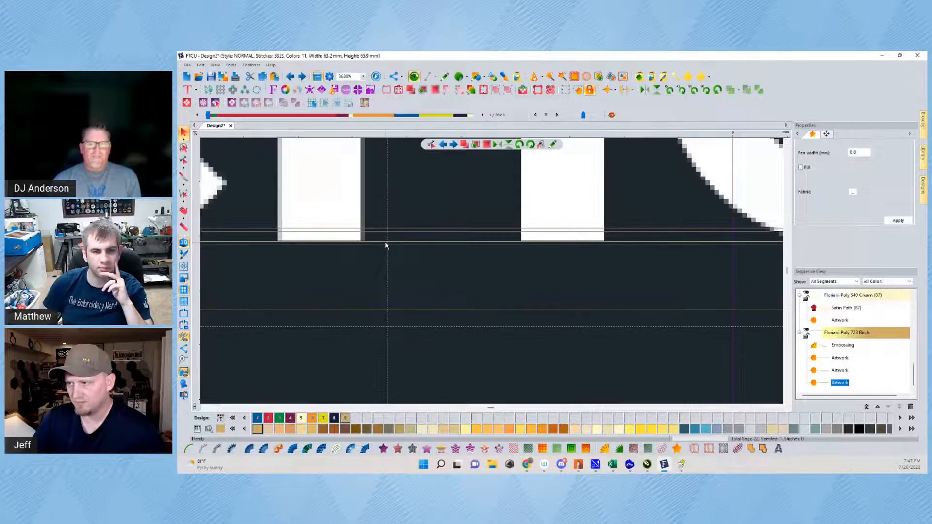
left_click(838, 371, "ctrl")
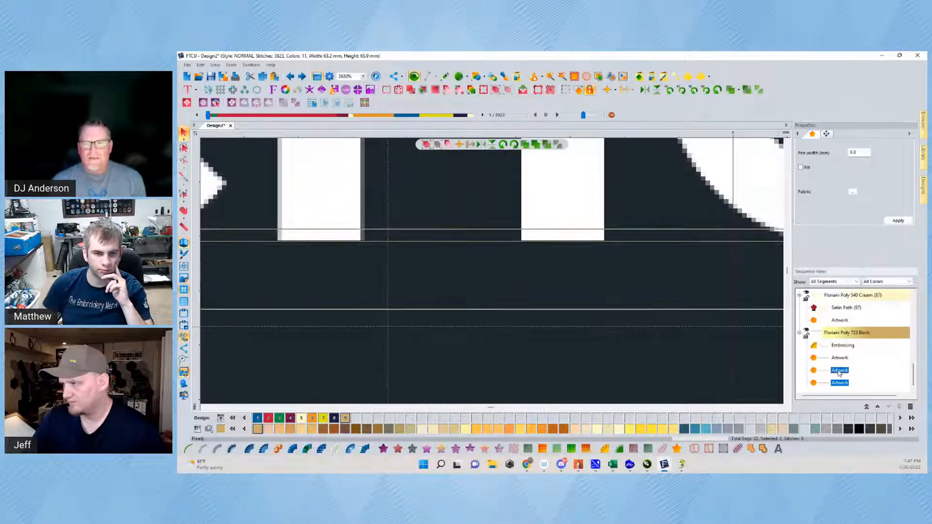
left_click(837, 370, "ctrl")
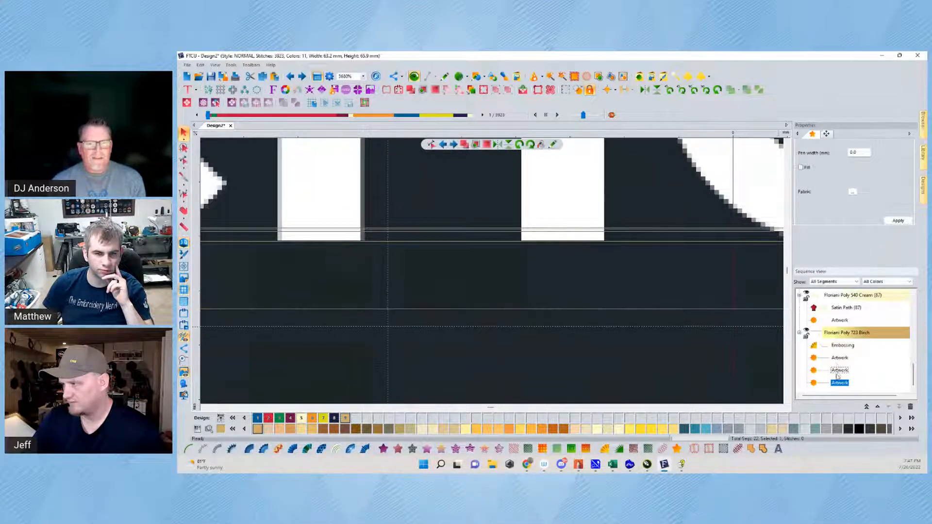
left_click(838, 359, "ctrl")
scroll(452, 238, "down", 4)
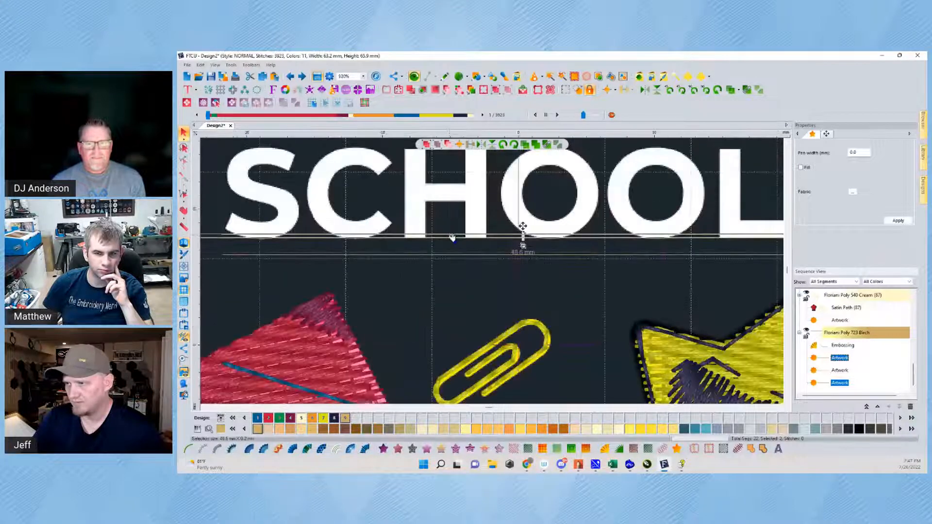
left_click_drag(452, 238, 445, 152)
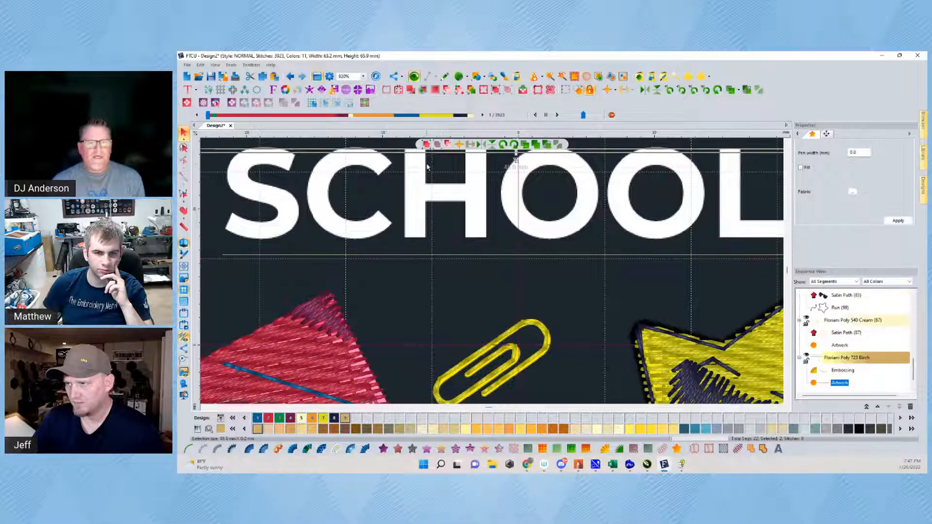
scroll(427, 166, "down", 2)
scroll(428, 170, "up", 2)
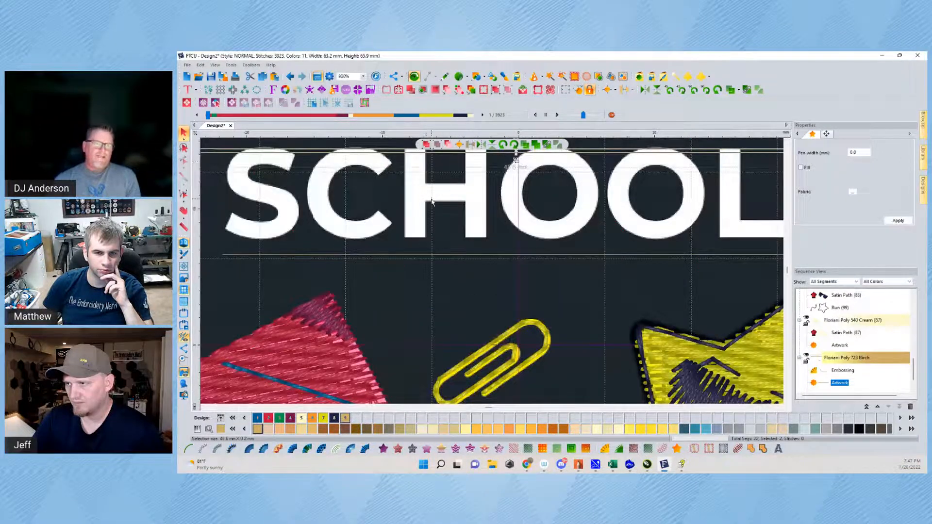
key("ctrl+z")
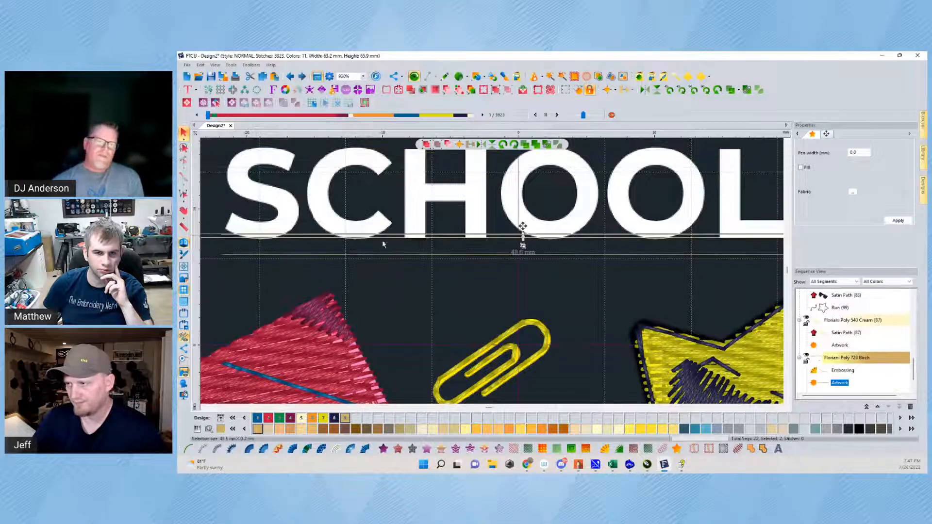
Undo the last baseline line placement and copy a single baseline line up to the top edge of the H in SCHOOL
left_click(445, 257)
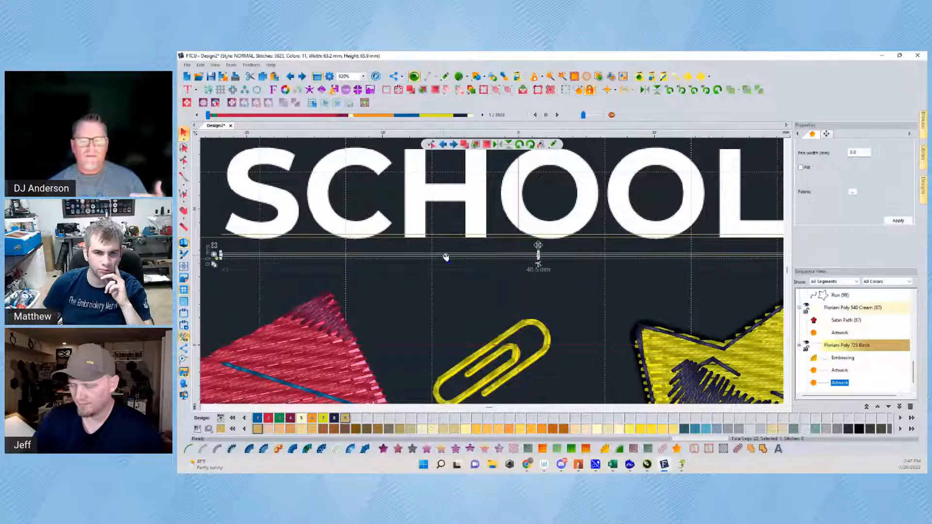
key("ctrl+z")
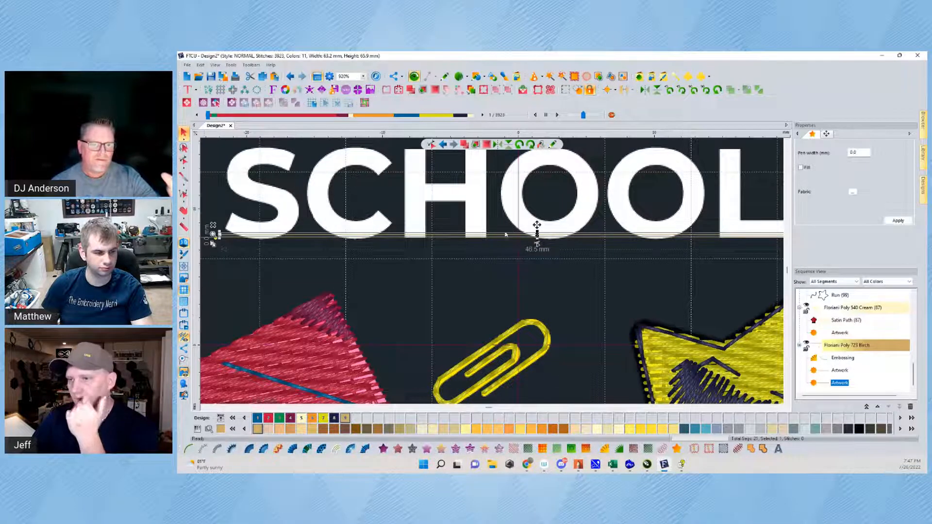
left_click_drag(431, 235, 386, 162)
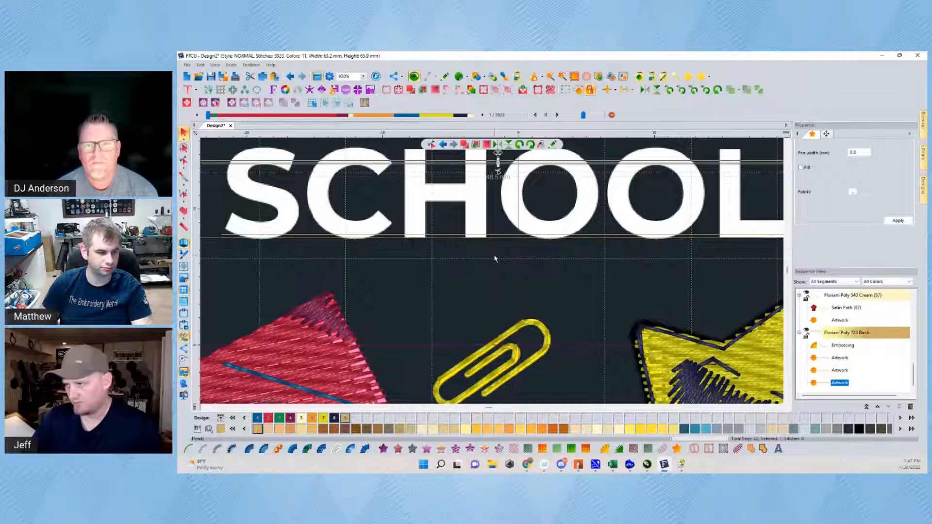
left_click_drag(426, 165, 416, 152)
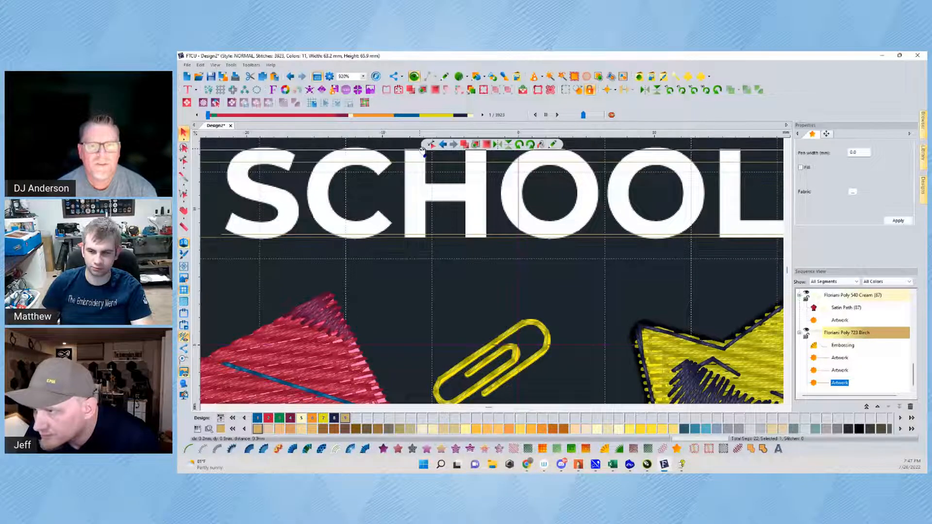
scroll(416, 152, "up", 2)
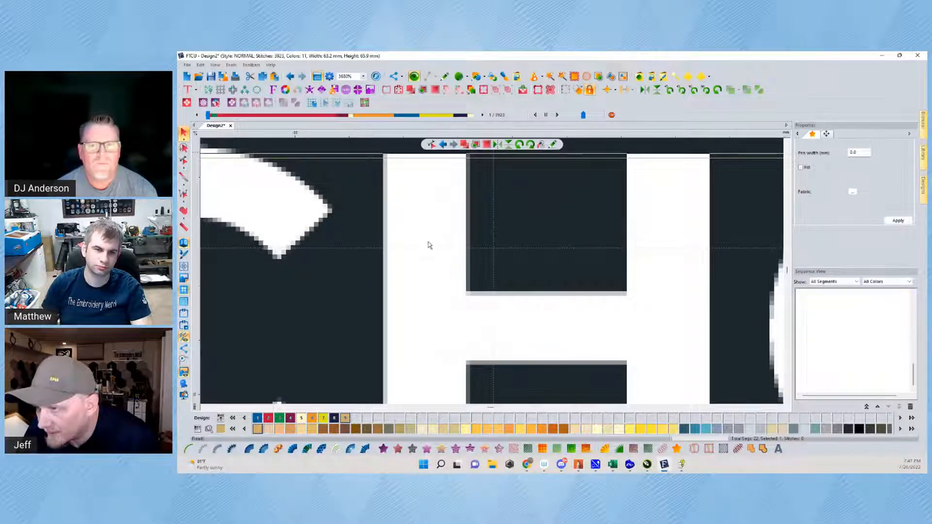
left_click(503, 208)
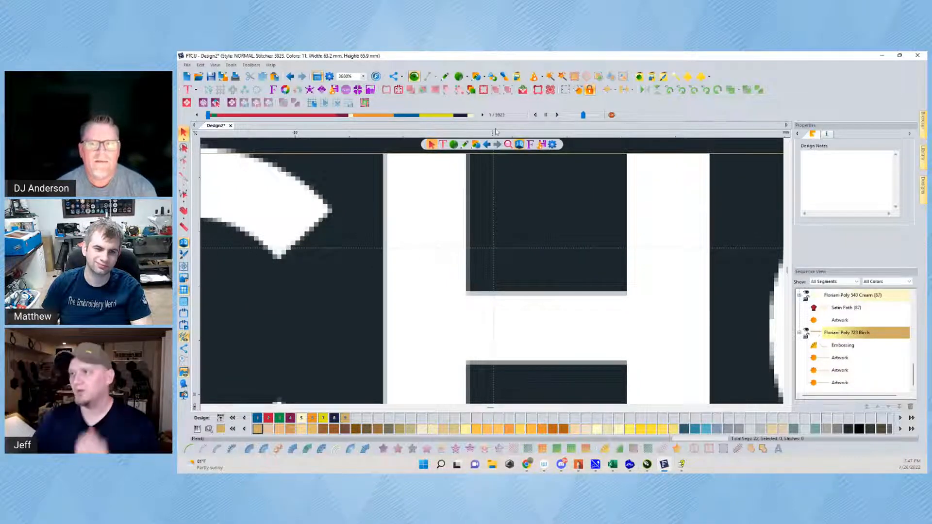
Delete the single artwork line along the top edge of SCHOOL
left_click(231, 65)
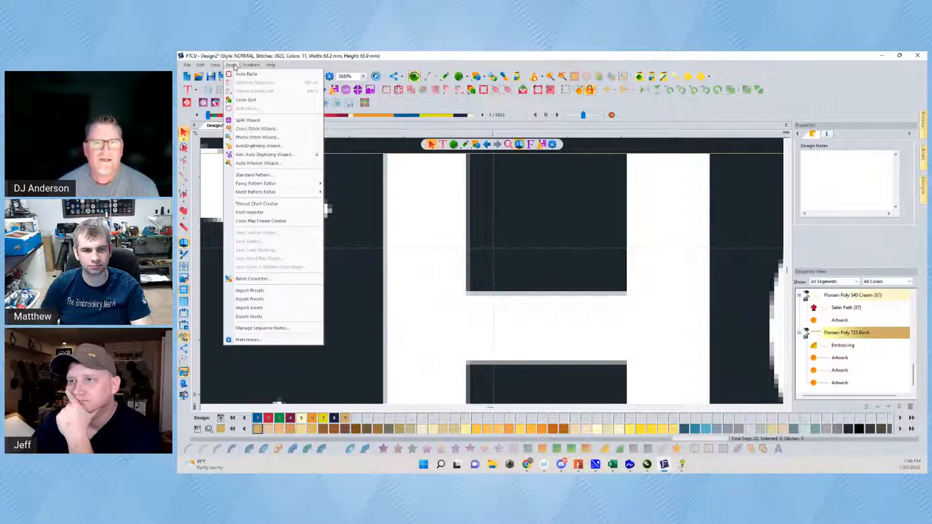
key("Escape")
scroll(421, 176, "down", 3)
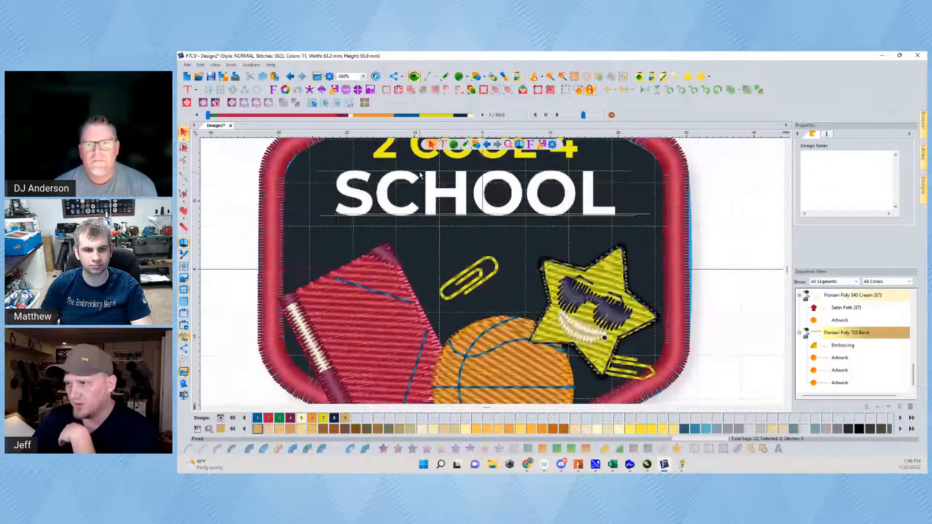
left_click(421, 172)
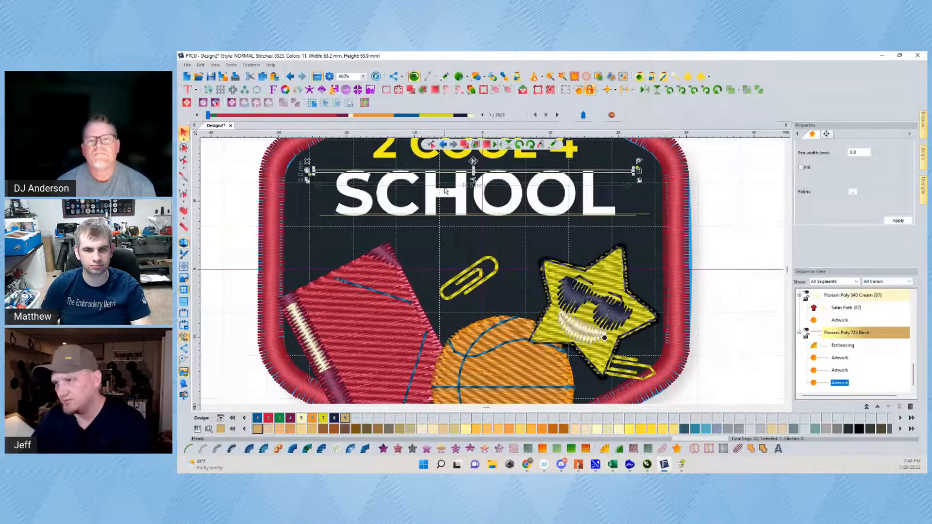
Try to save the two baseline artwork lines under SCHOOL together as a custom shape
left_click(446, 214)
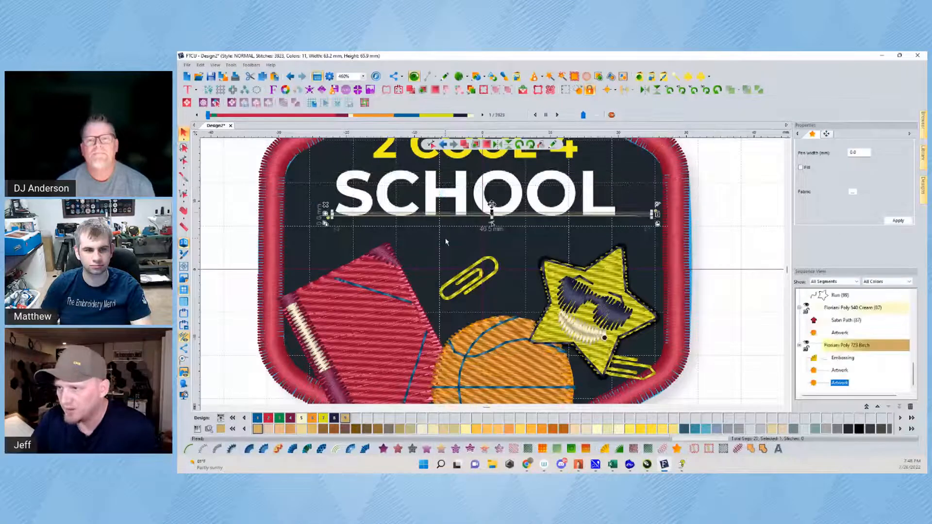
left_click_drag(245, 205, 666, 234)
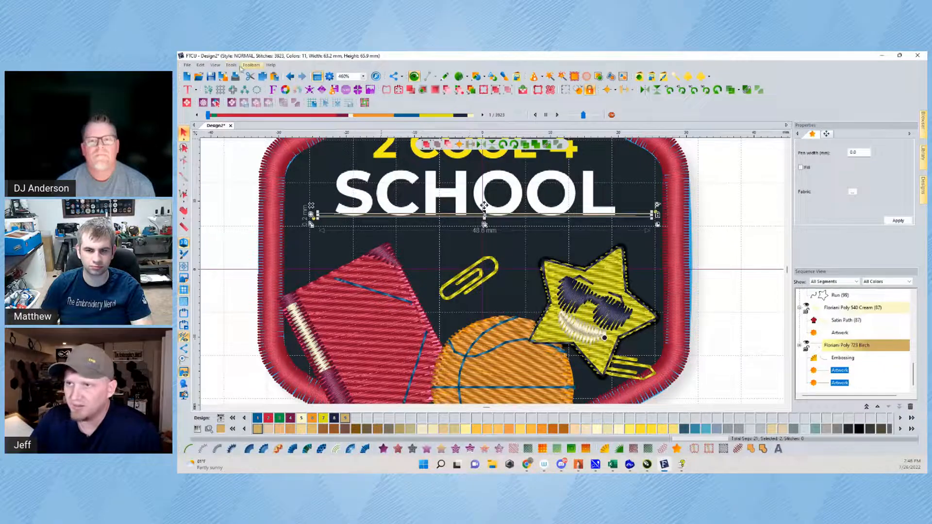
left_click(231, 64)
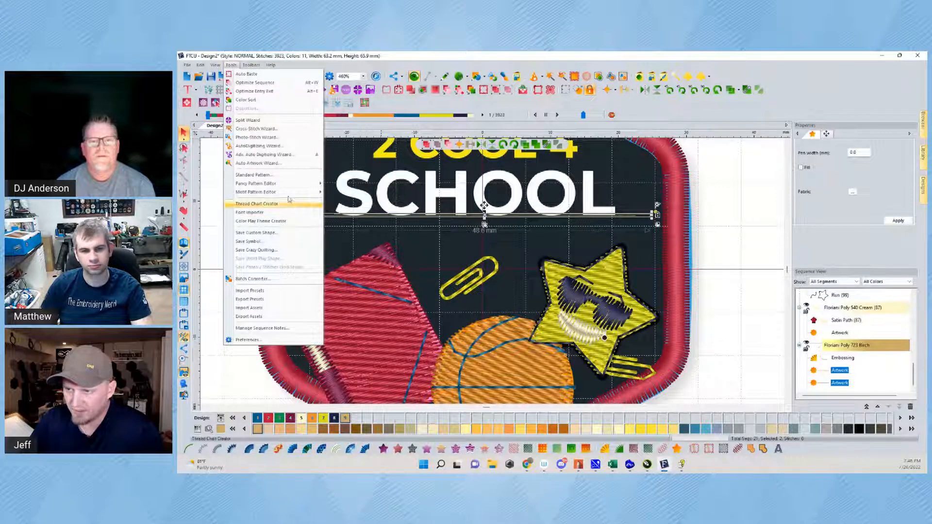
left_click(285, 234)
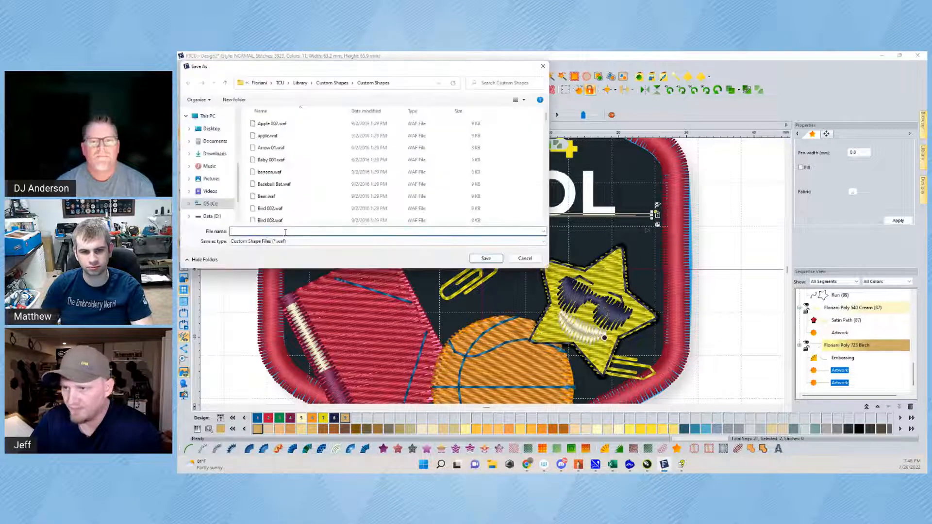
type("pull")
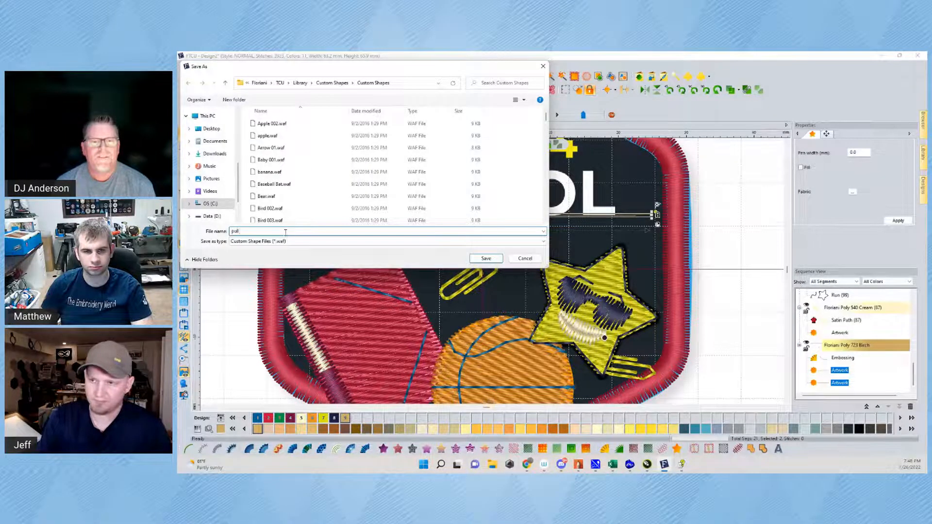
key("BackSpace")
key("BackSpace")
key("BackSpace")
key("BackSpace")
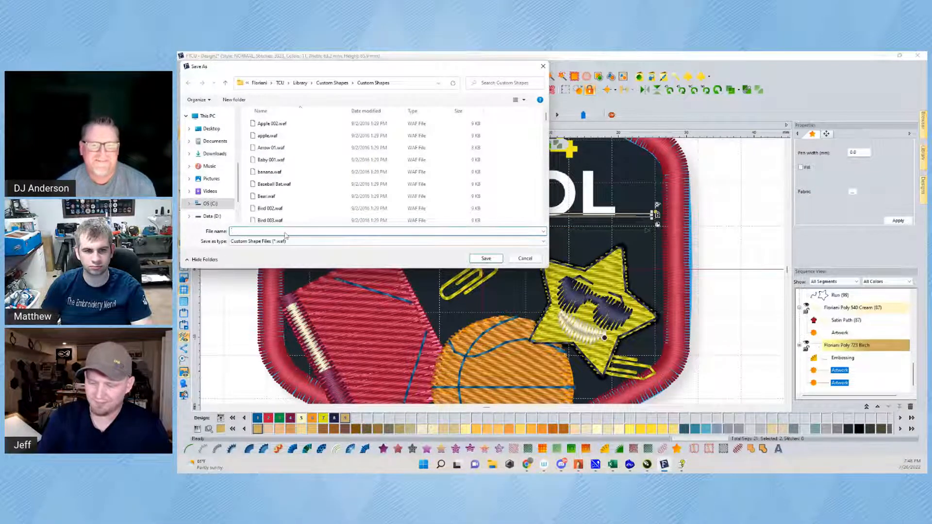
key("Return")
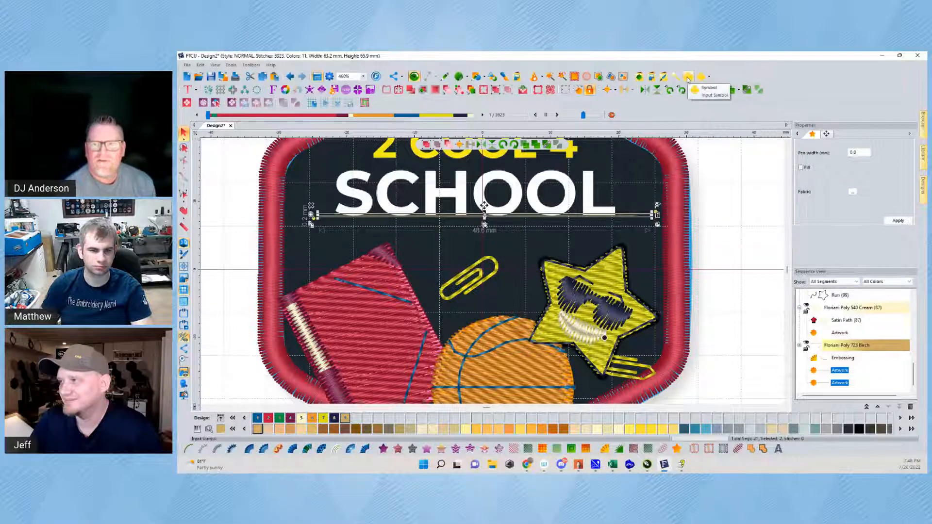
left_click(641, 77)
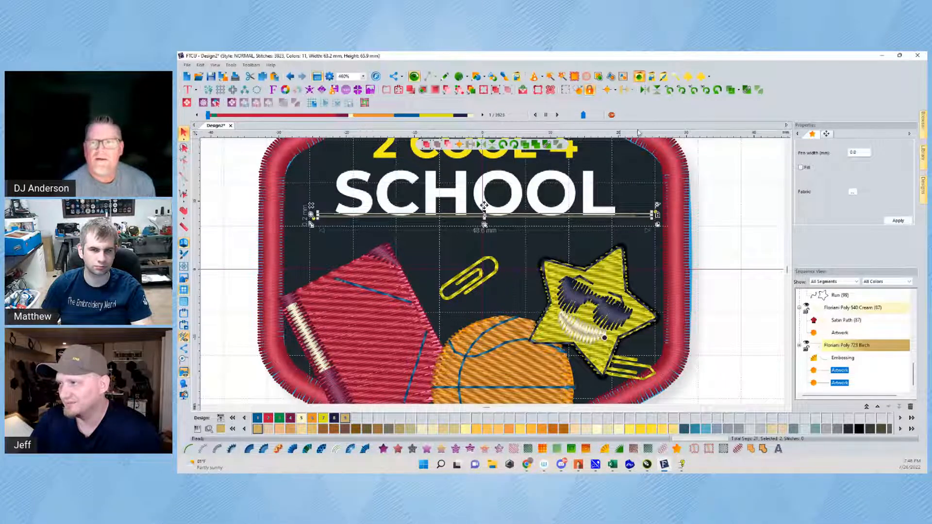
Copy both baseline artwork lines together up to the top edge of SCHOOL
double_click(469, 208)
left_click_drag(512, 215, 489, 171)
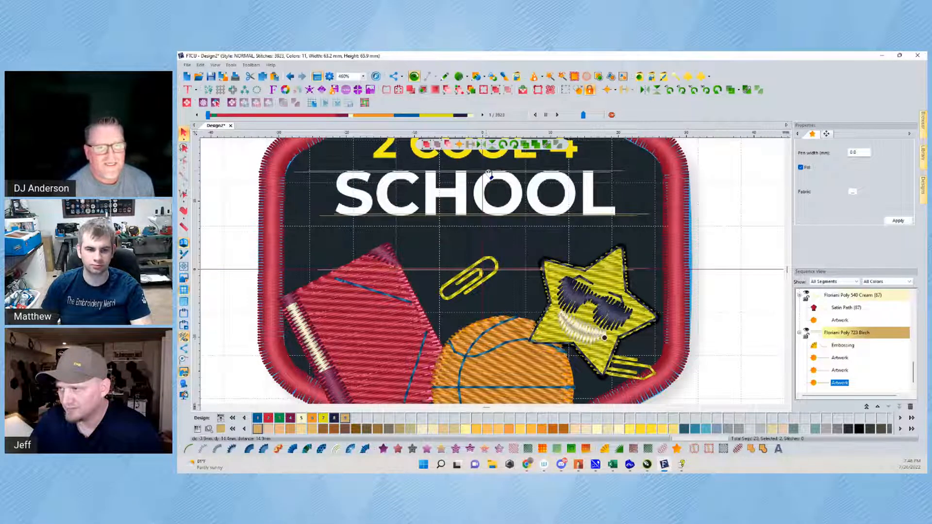
left_click(221, 192)
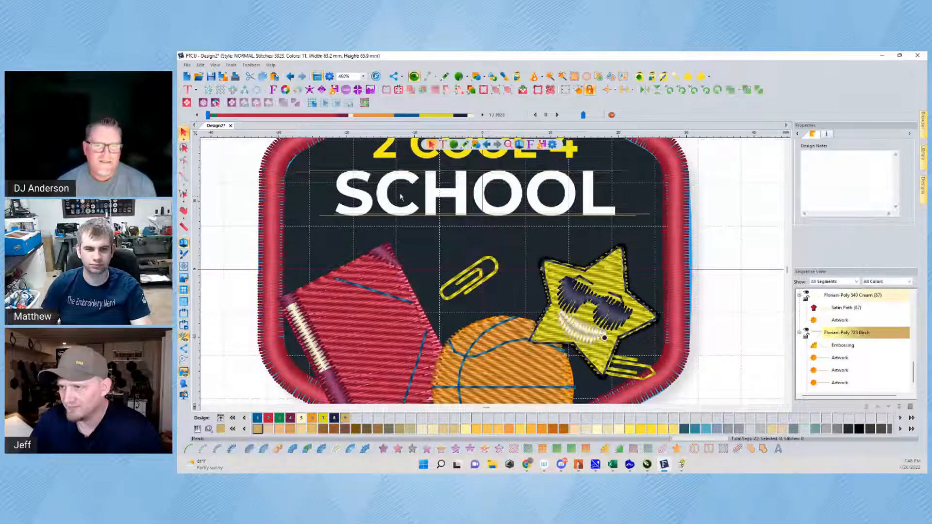
Digitize the S of SCHOOL as a satin path with paired edge points from its upper tip to its lower end, reaching the reference lines
scroll(369, 189, "up", 1)
scroll(413, 209, "left", 2)
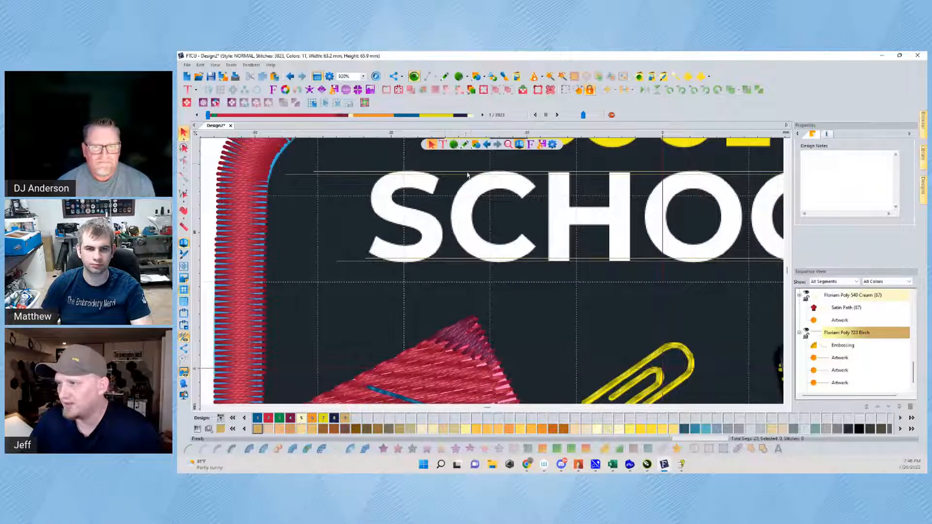
left_click(453, 144)
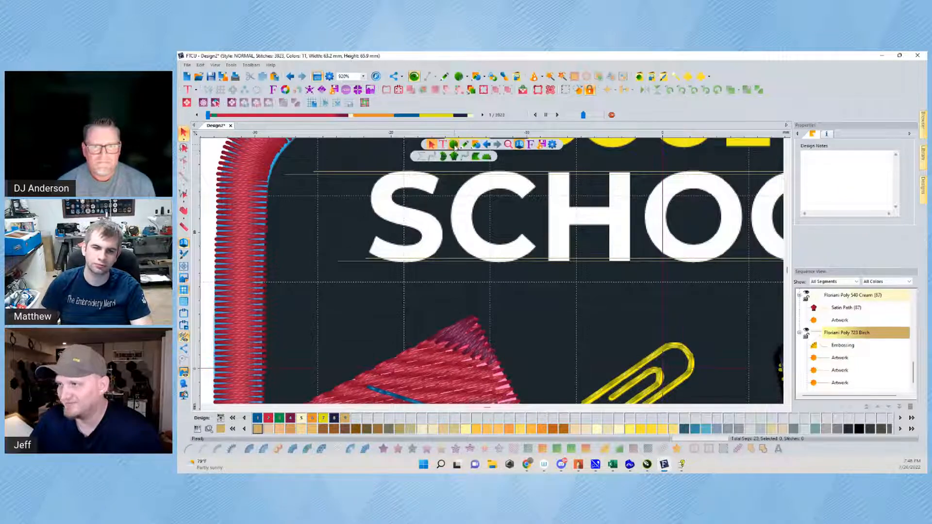
left_click(452, 158)
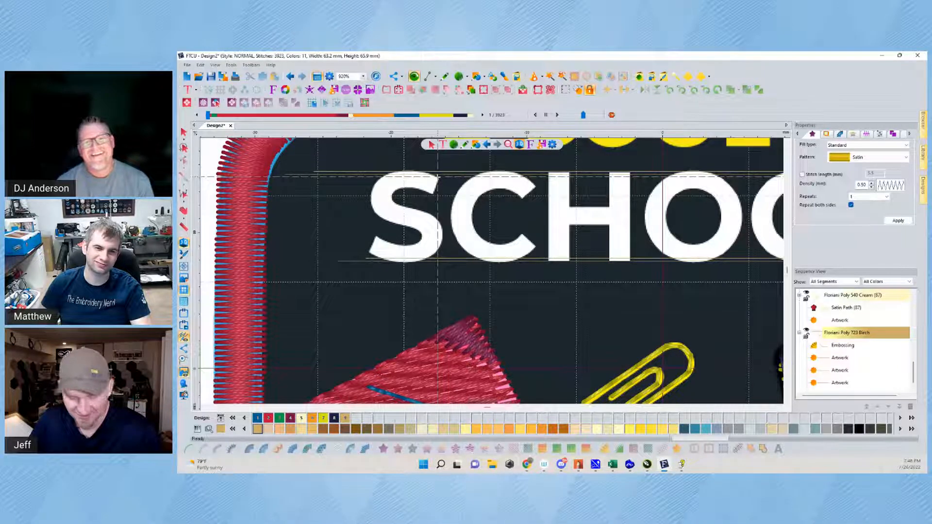
left_click(436, 178)
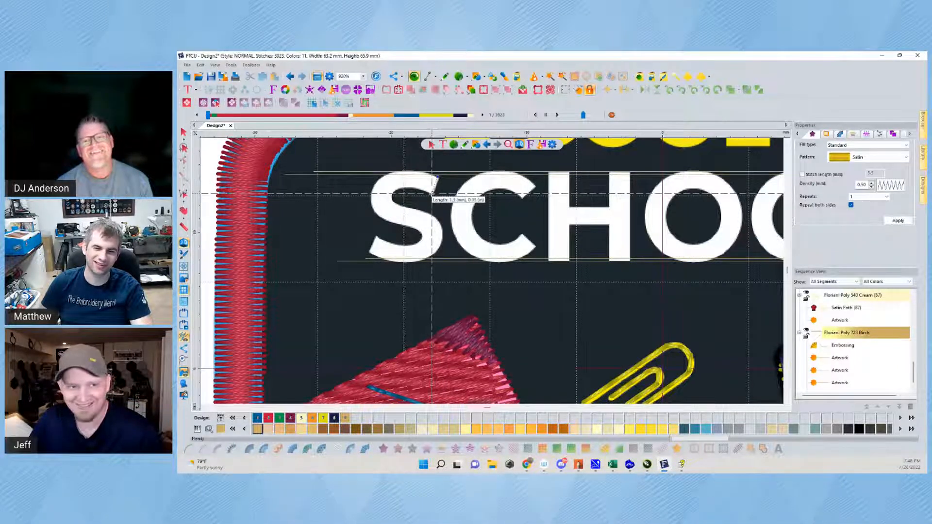
left_click(432, 193)
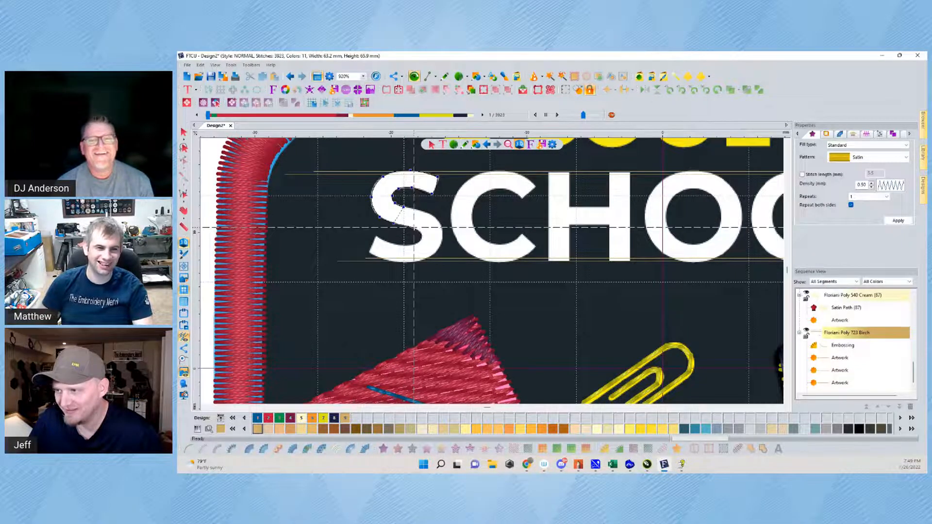
left_click(423, 212)
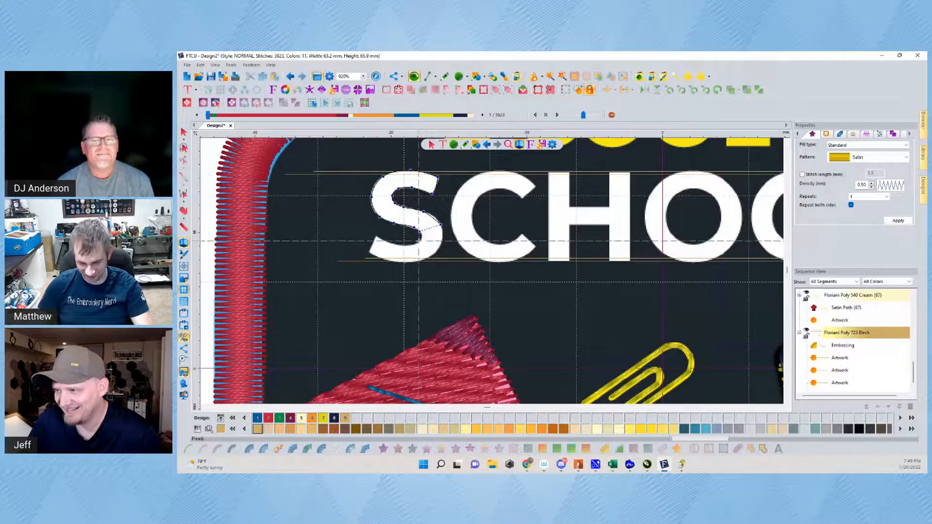
left_click(420, 240)
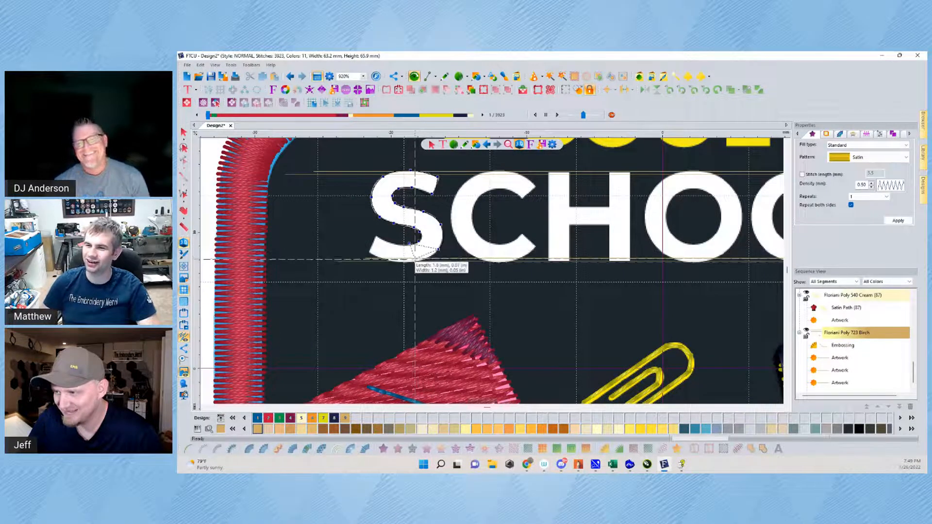
left_click(412, 261)
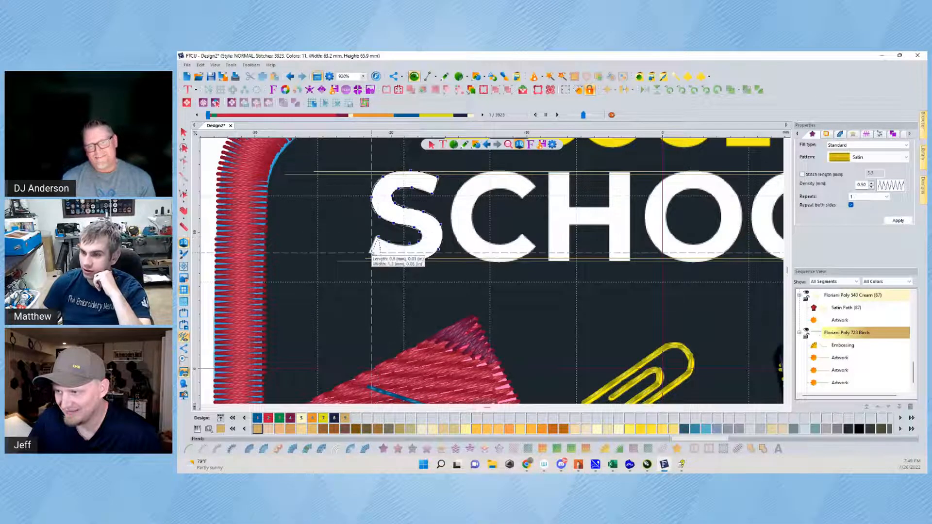
left_click(370, 253)
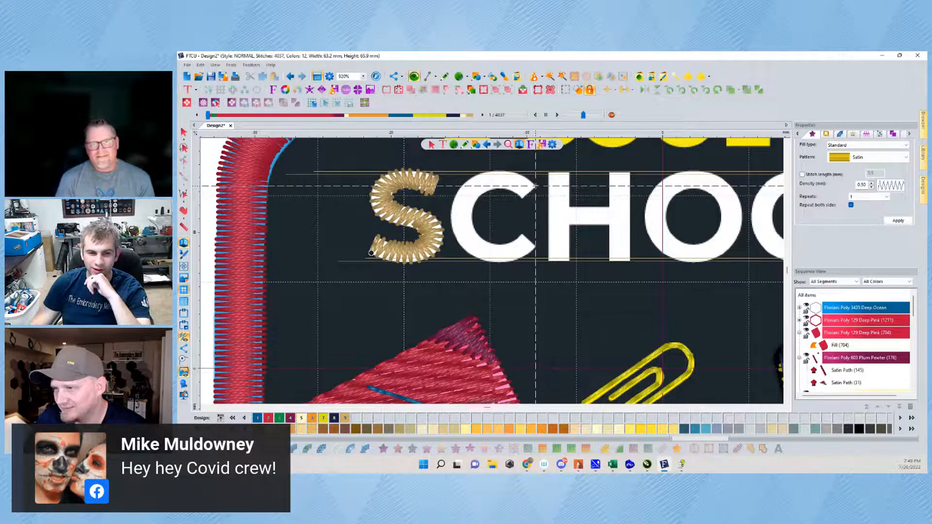
Digitize the C of SCHOOL as a satin path with paired edge points from its upper tip around to its lower tip
left_click(522, 198)
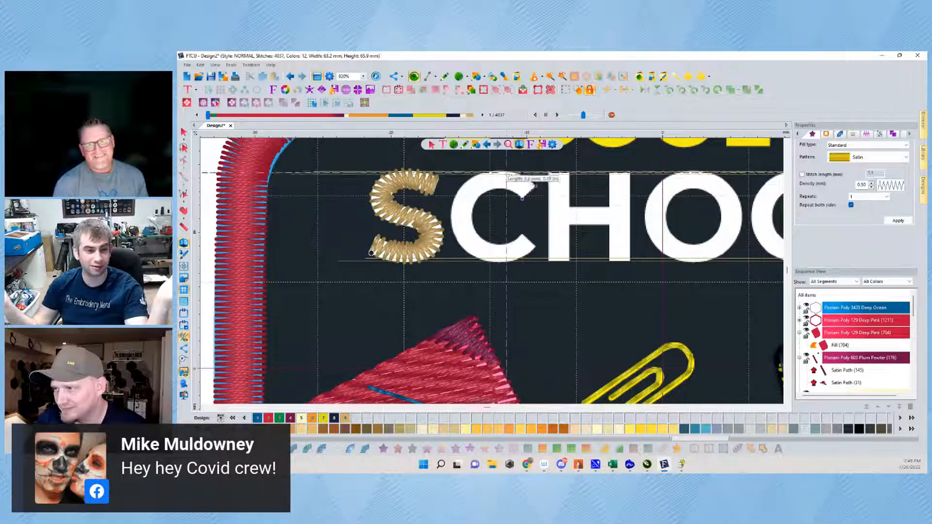
left_click(501, 171)
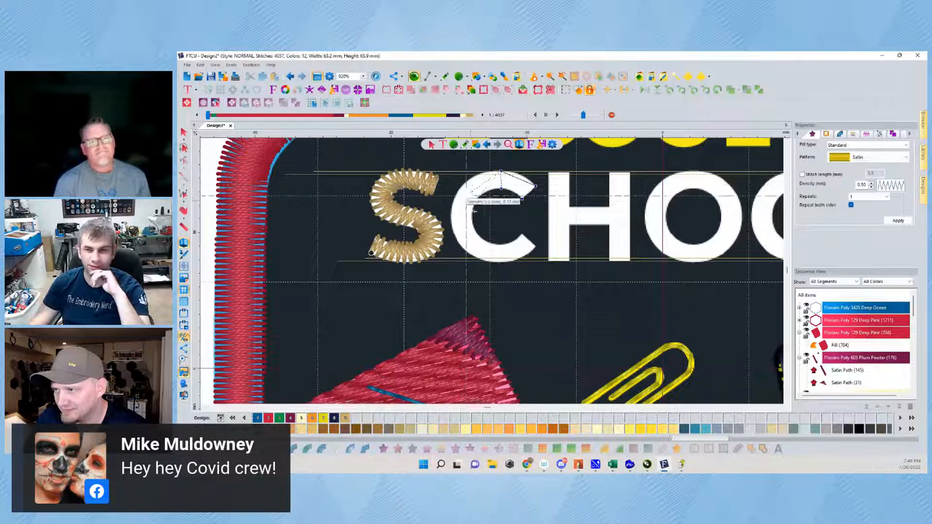
left_click(465, 184)
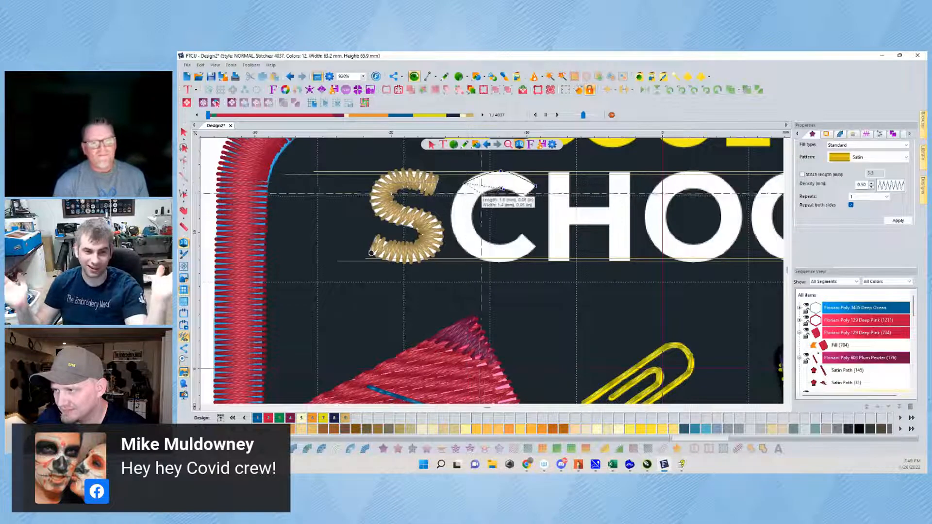
left_click(482, 194)
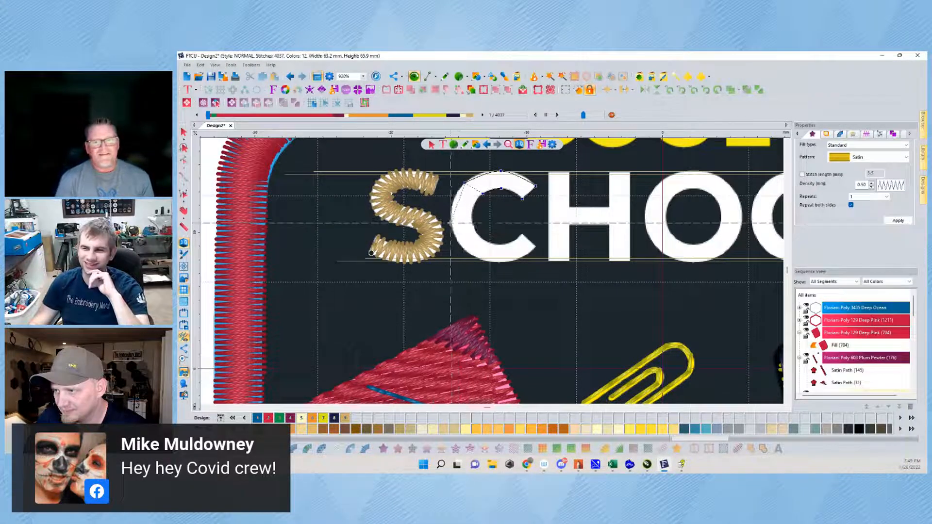
left_click(471, 218)
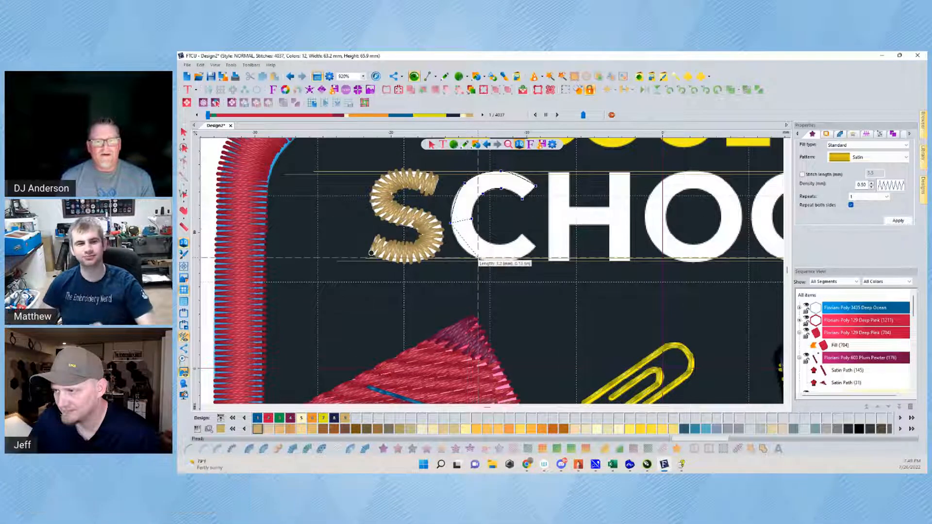
left_click(484, 241)
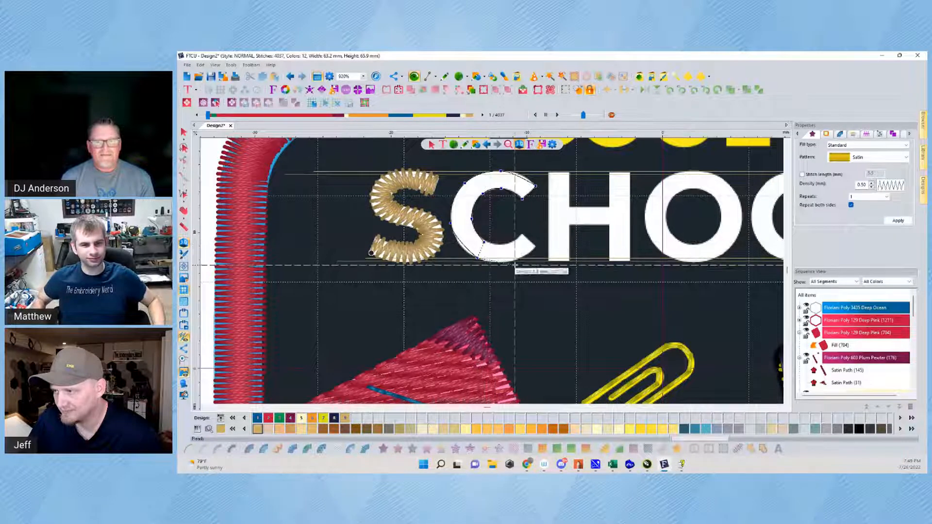
left_click(506, 244)
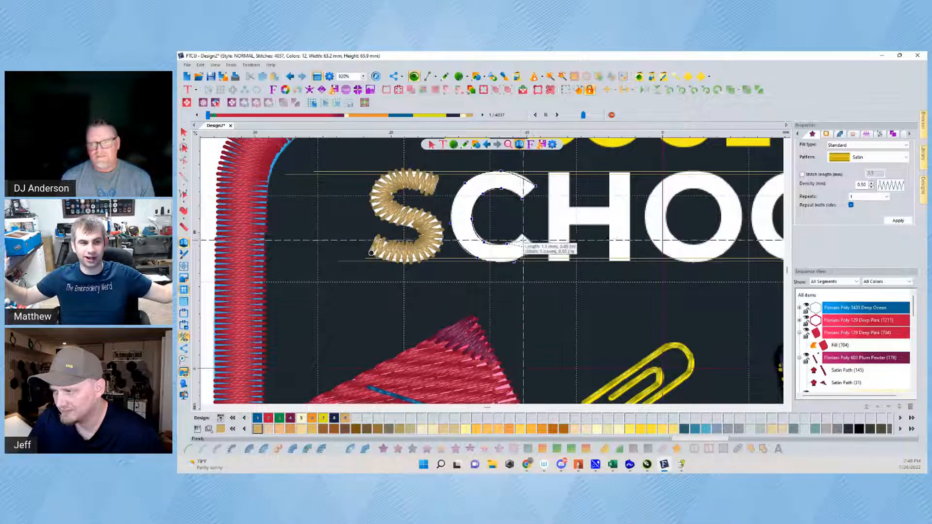
left_click(519, 237)
key("Return")
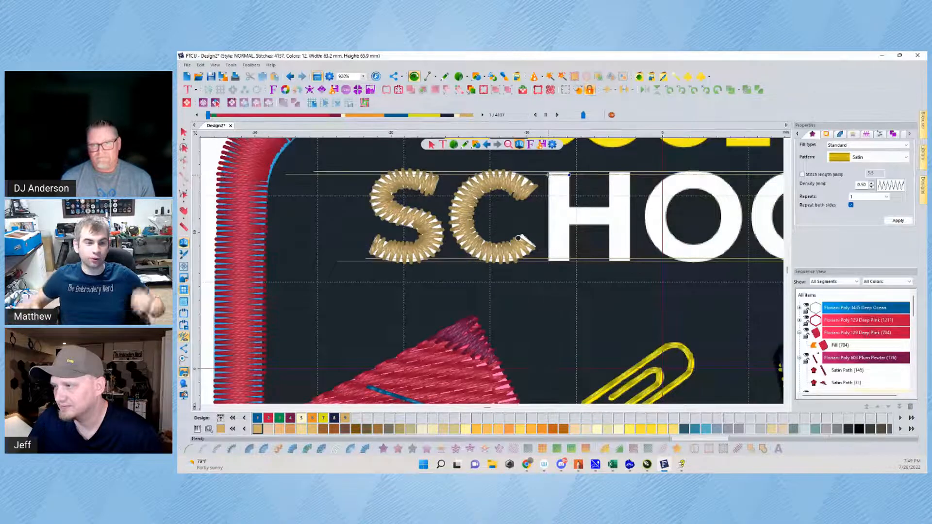
Digitize the left stem of the H as a straight satin path between the upper and lower reference lines
left_click(569, 174)
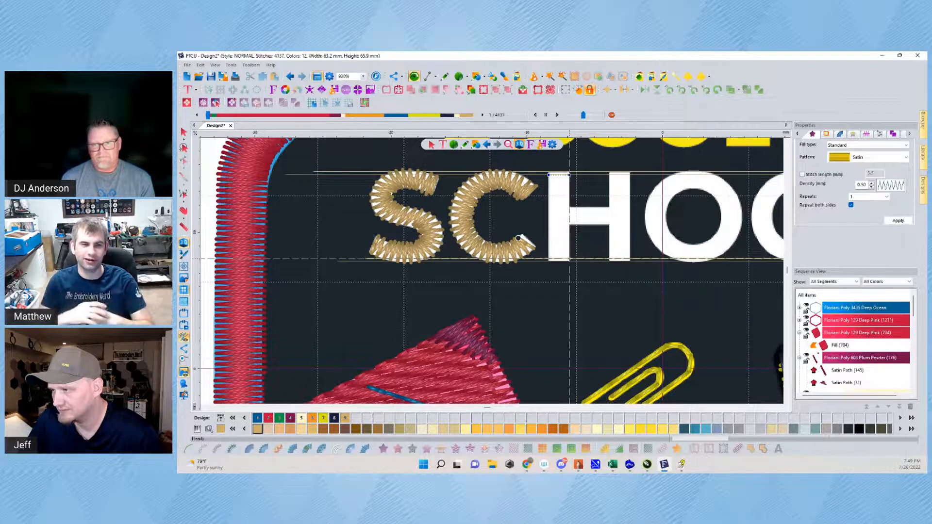
left_click(569, 258)
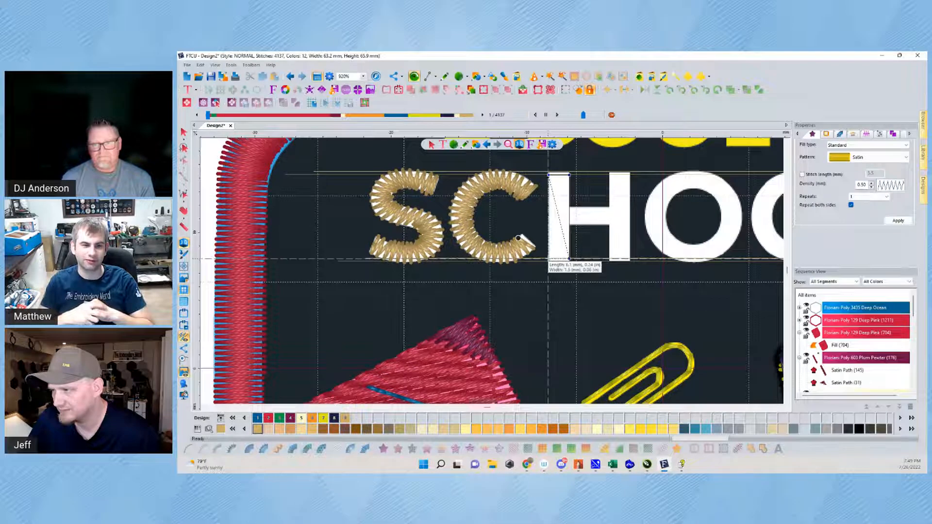
left_click(549, 258)
key("Return")
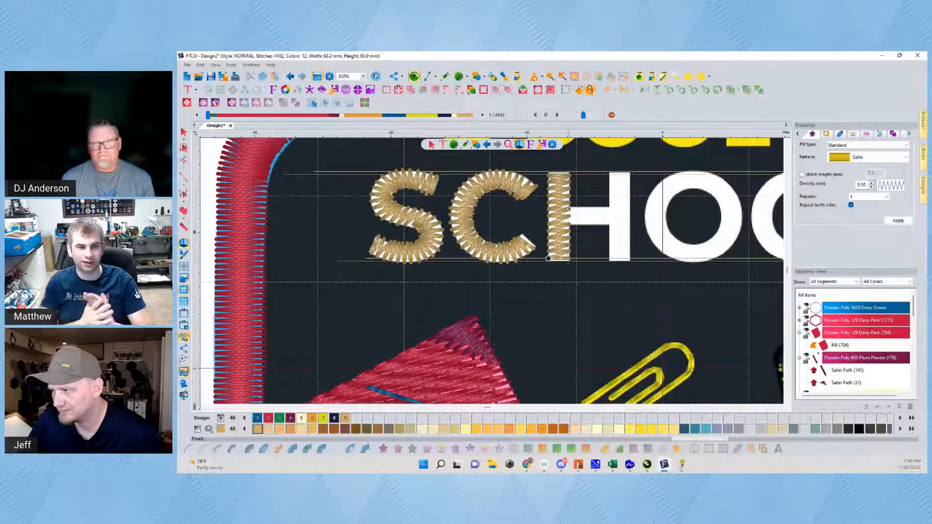
Digitize the H's crossbar as a satin path running from the left stem to slightly inside the right stem
left_click(568, 207)
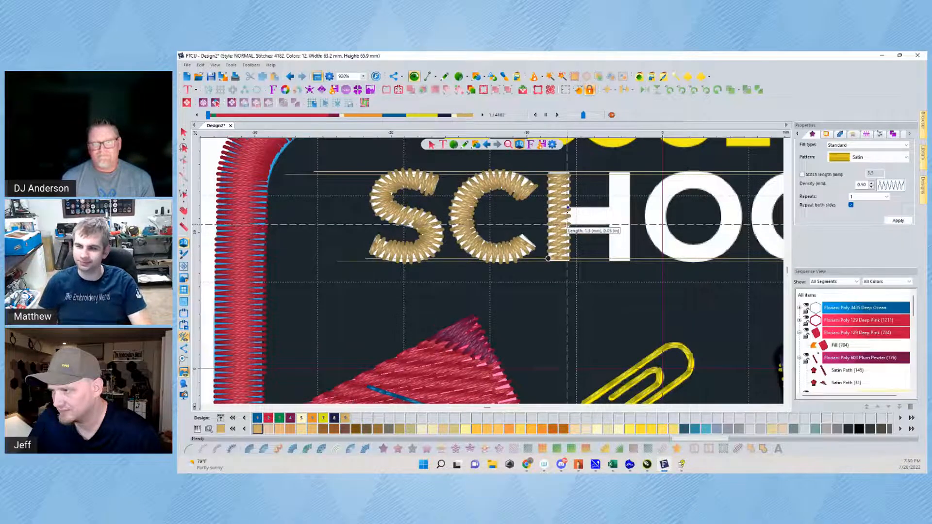
left_click(567, 223)
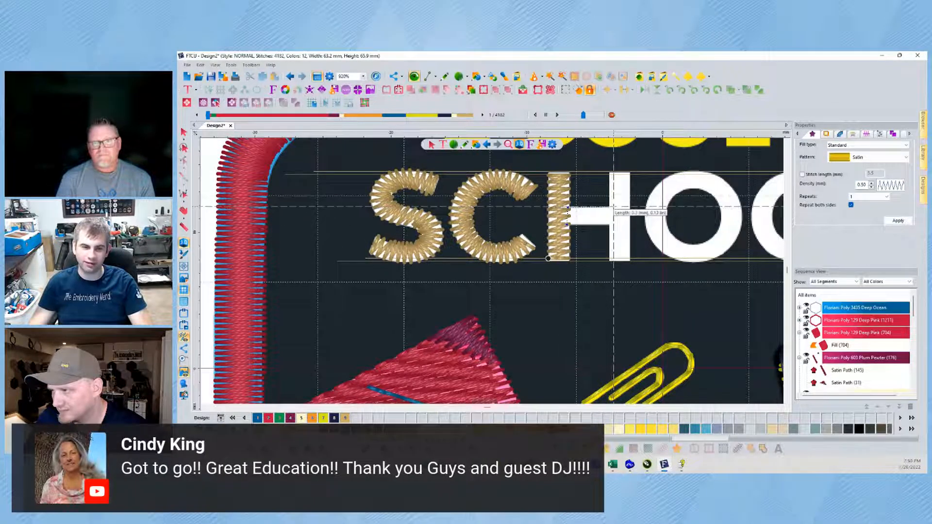
left_click(613, 207)
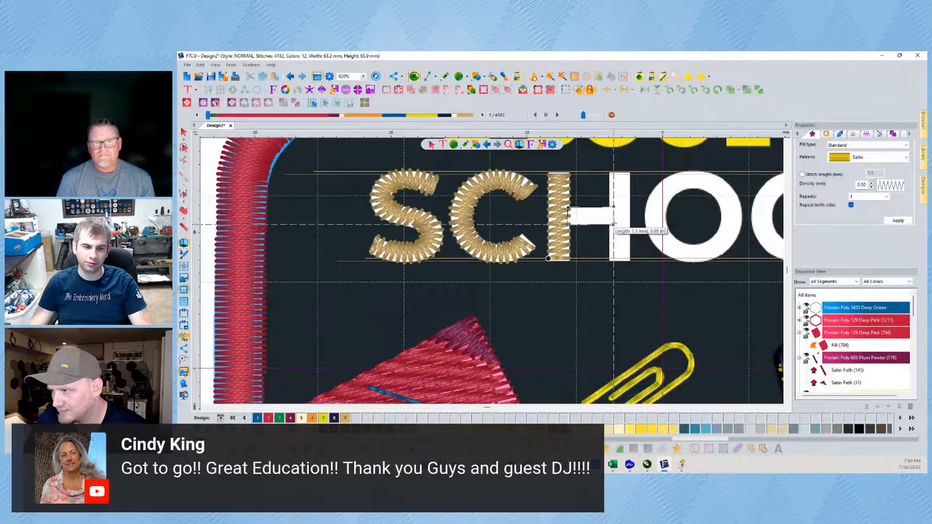
left_click(613, 223)
key("Return")
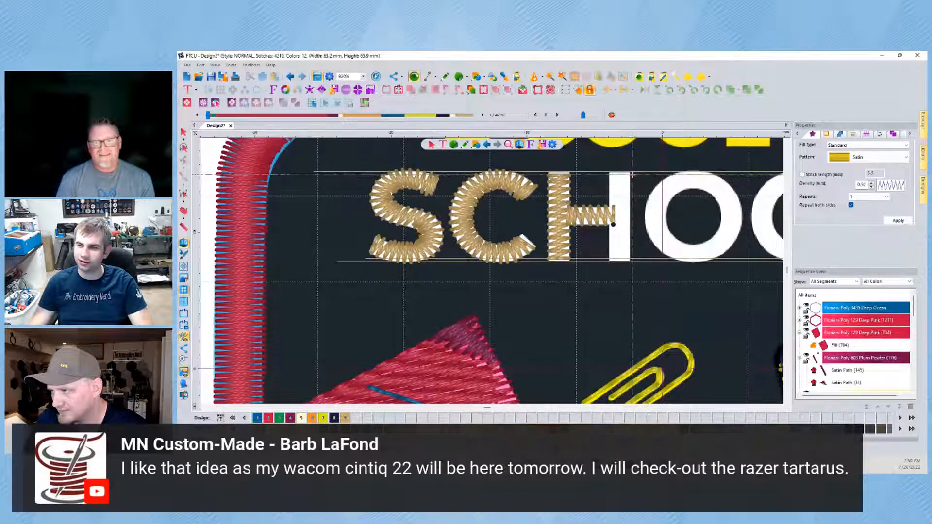
Digitize the right stem of the H as a straight satin path between the upper and lower reference lines
left_click(631, 174)
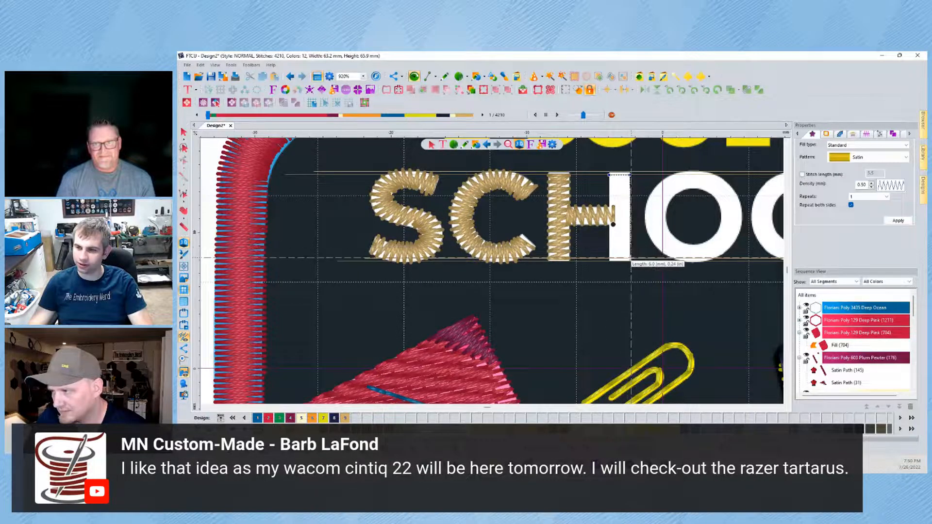
left_click(630, 261)
double_click(609, 260)
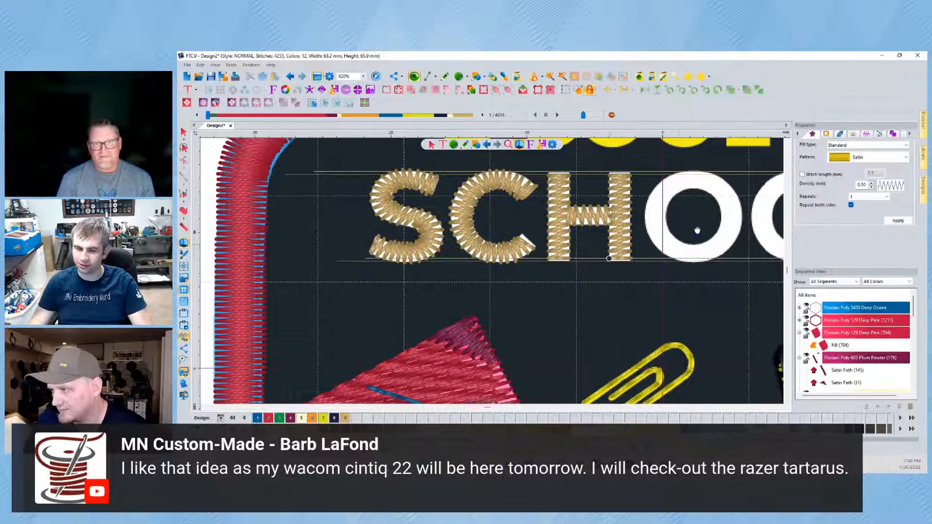
Digitize the first O of SCHOOL as a closed satin ring with paired edge points, starting and ending at its left side
left_click_drag(697, 231, 452, 235)
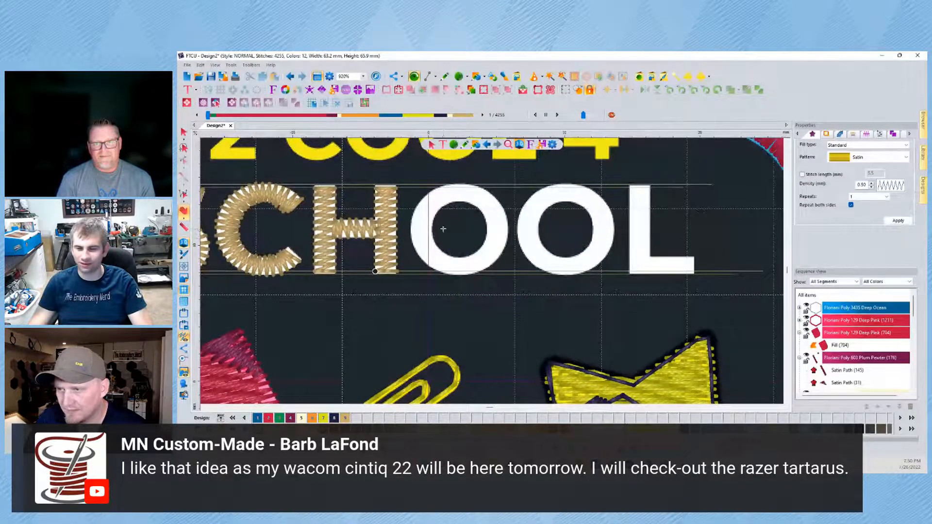
key("Escape")
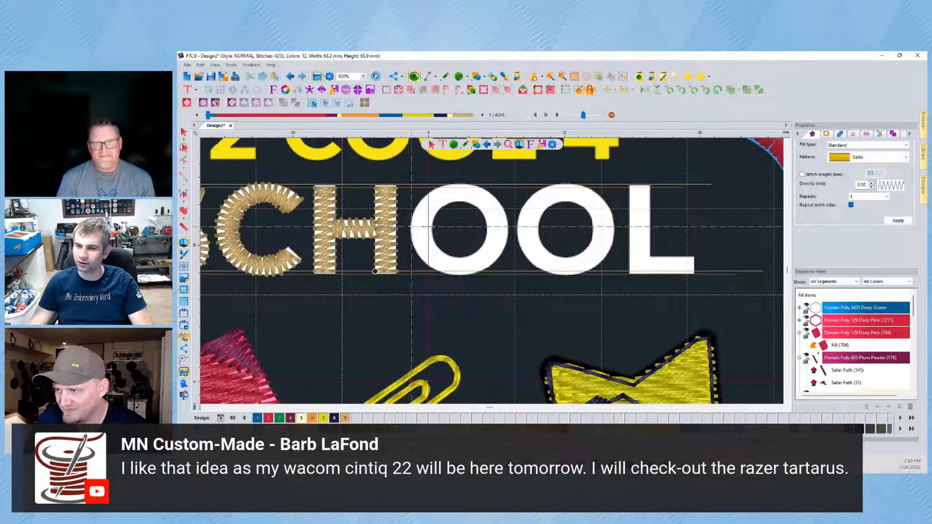
left_click(412, 226)
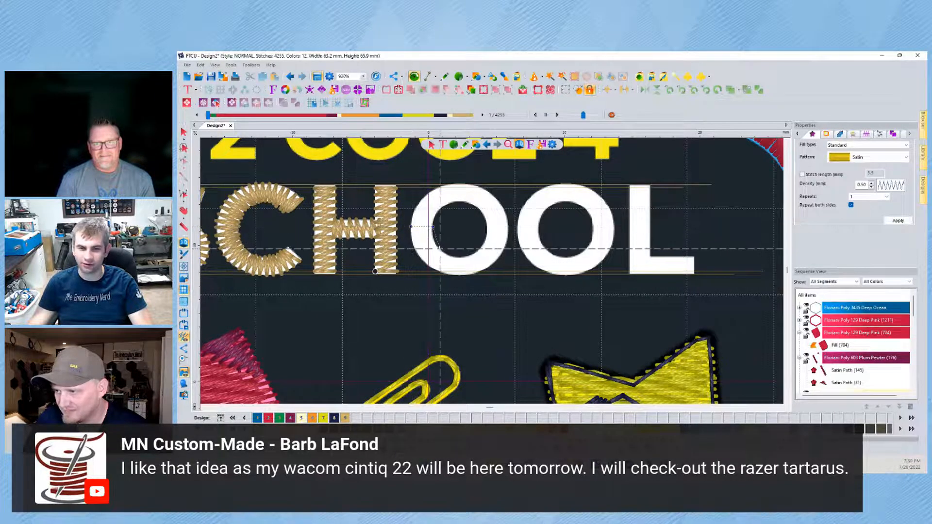
left_click_drag(433, 227, 434, 260)
left_click(429, 266)
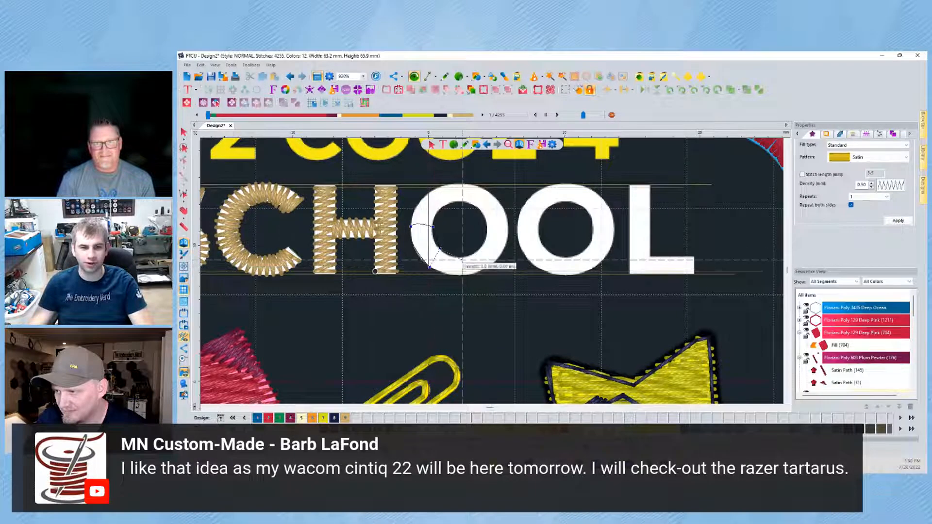
left_click(461, 257)
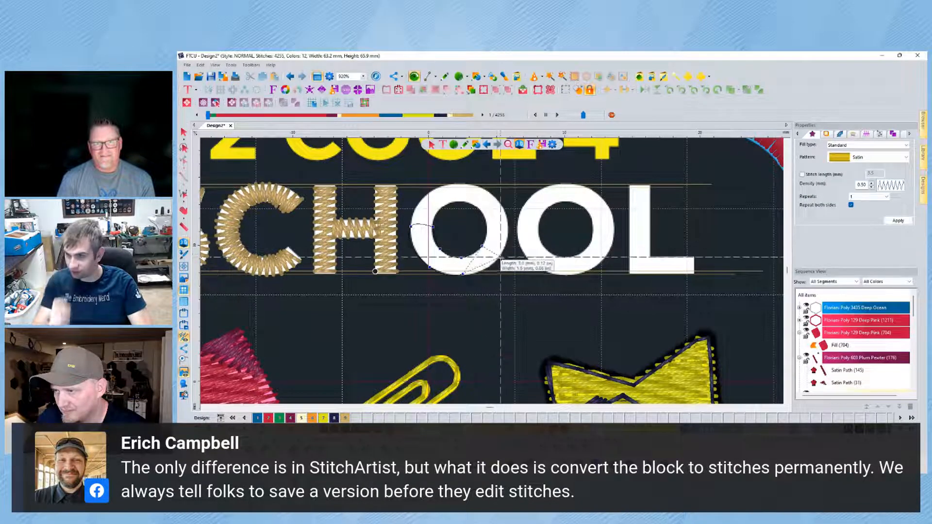
left_click(486, 228)
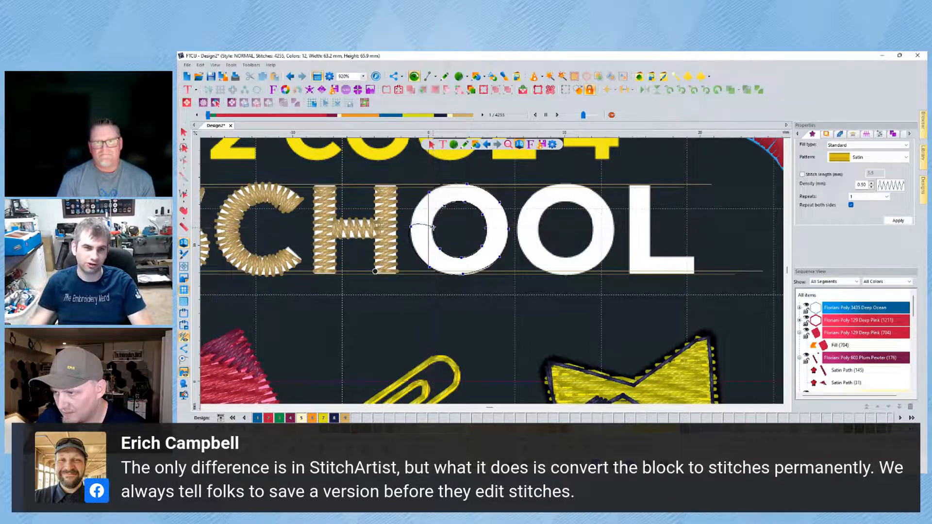
left_click(410, 228)
right_click(425, 227)
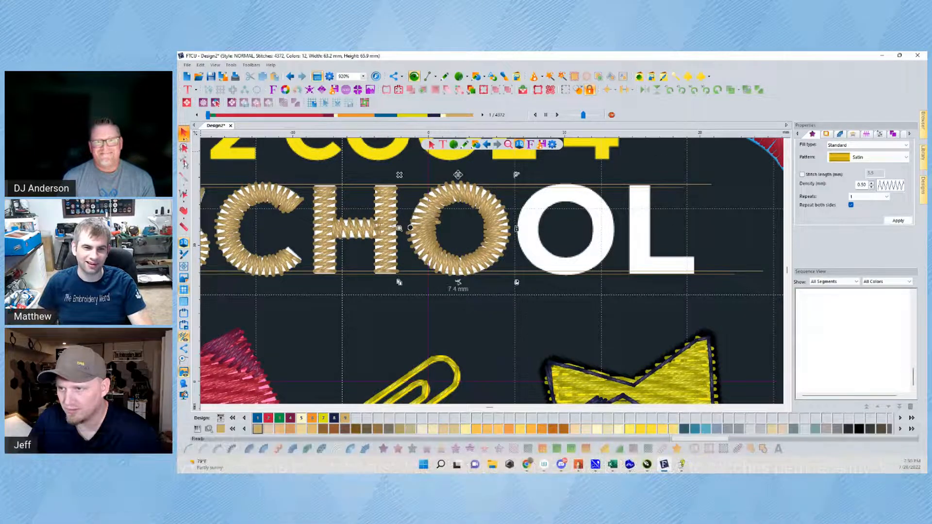
Edit the outline of the first O's satin path at its left side, where the start and end meet
left_click(446, 215)
left_click(184, 161)
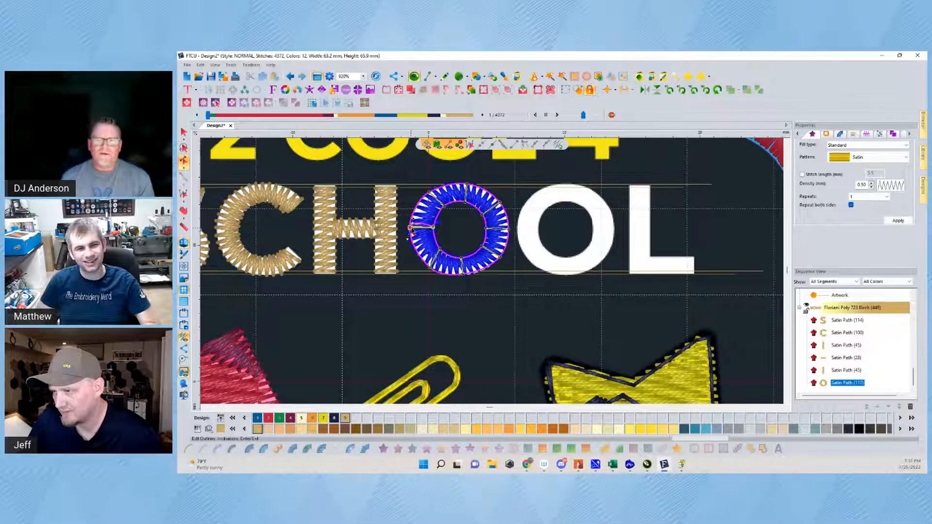
right_click(411, 231)
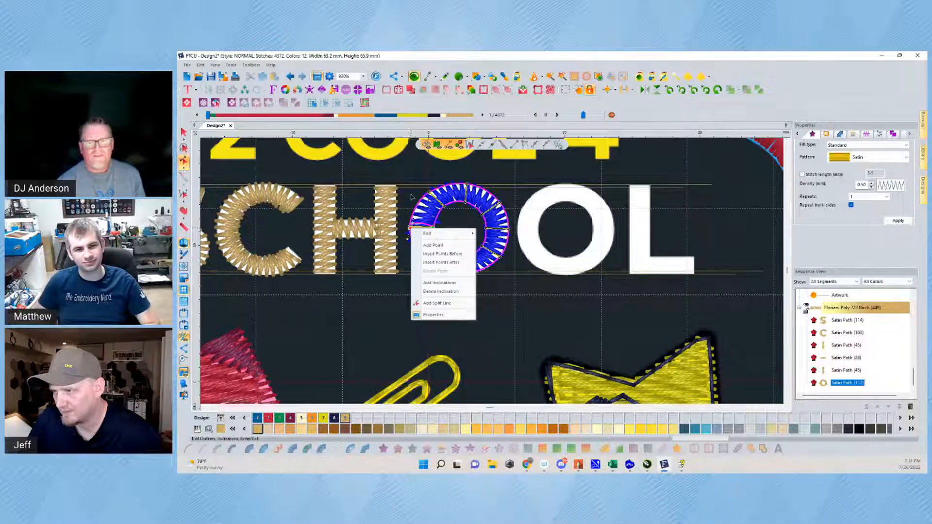
key("Escape")
key("Escape")
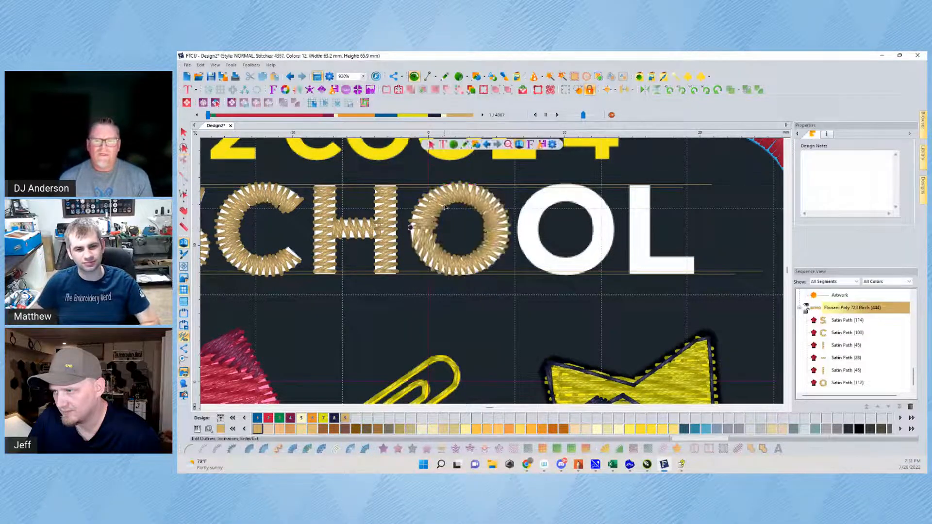
Flatten the bowed end edge of the first O's satin path at its left-side seam by adjusting the curve handles
left_click(428, 229)
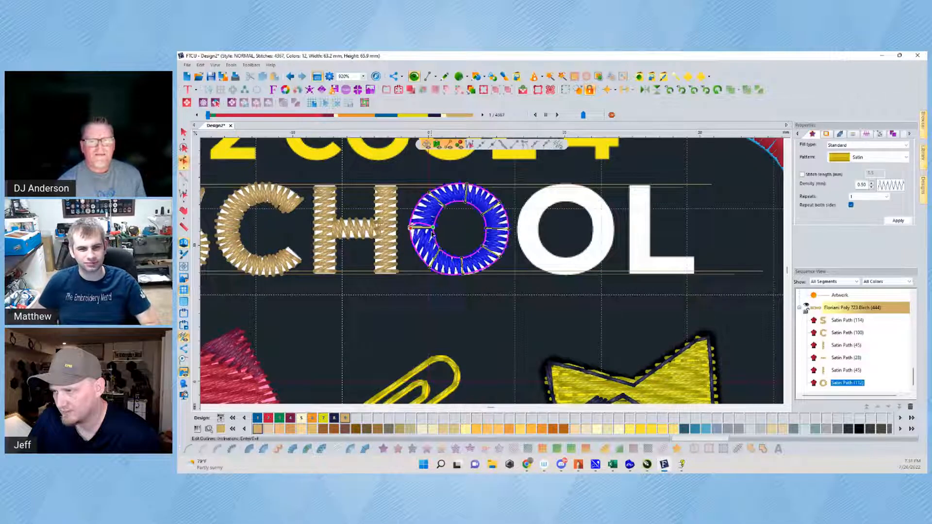
scroll(432, 232, "up", 4)
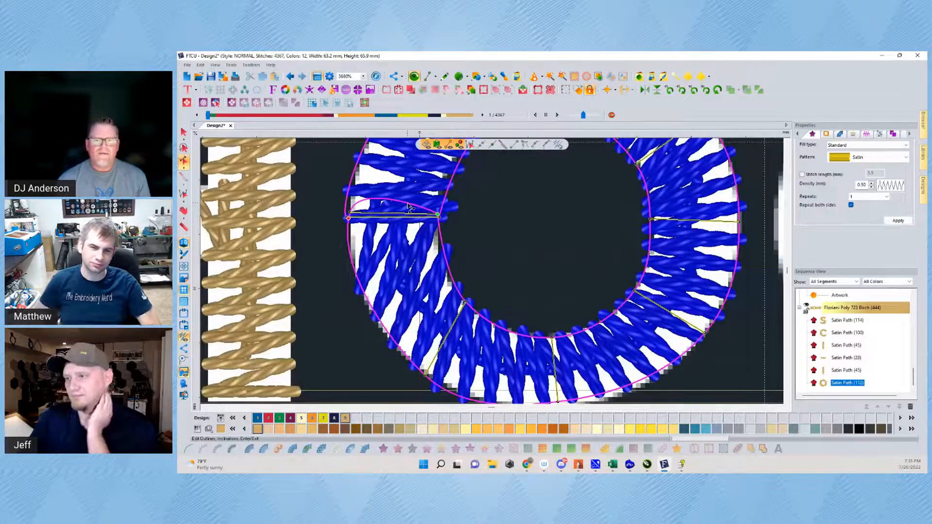
left_click_drag(409, 207, 383, 203)
right_click(349, 216)
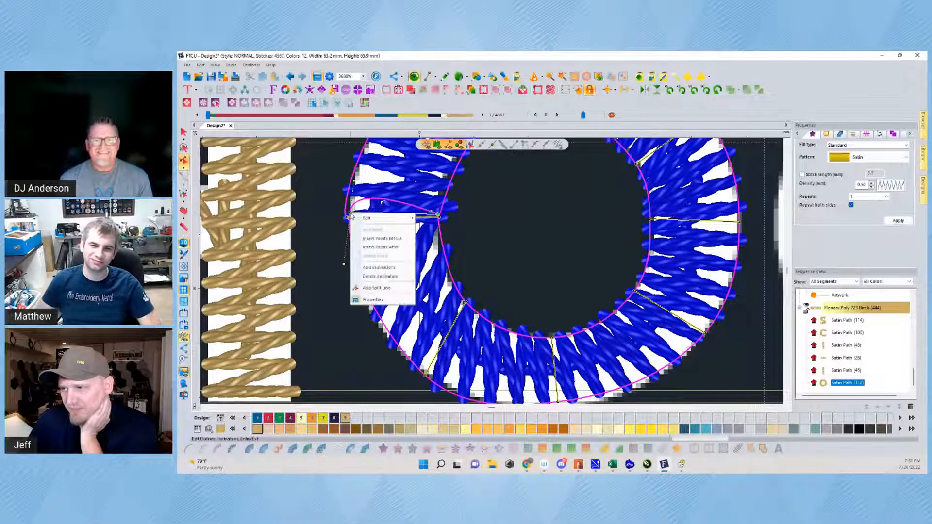
key("Escape")
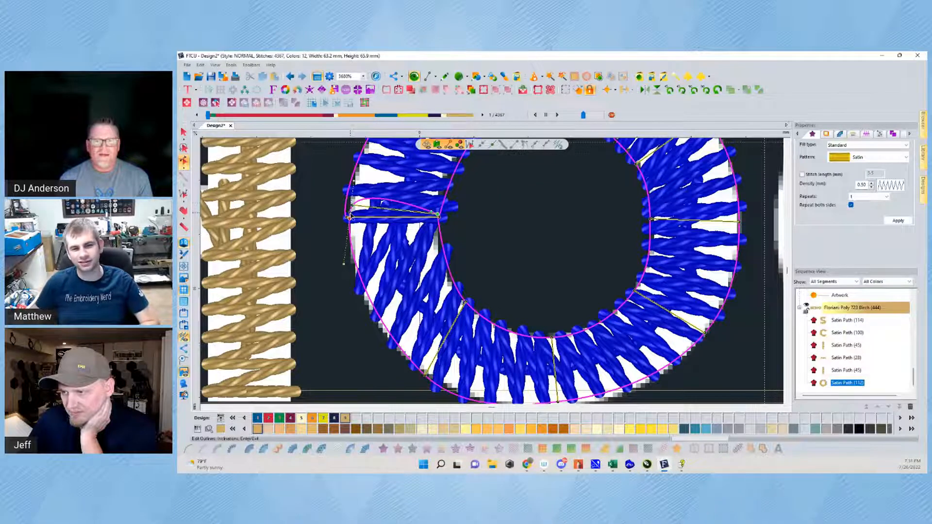
right_click(348, 217)
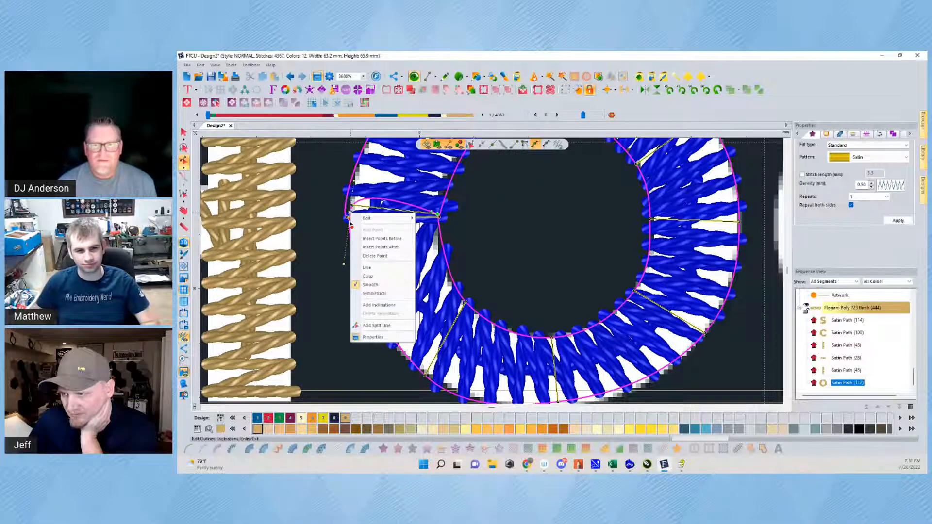
left_click(350, 214)
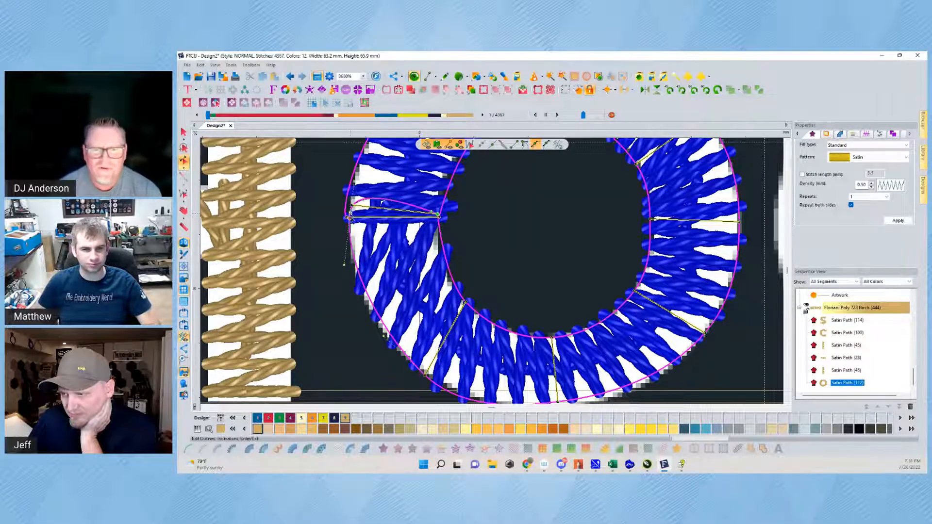
left_click_drag(351, 223, 350, 232)
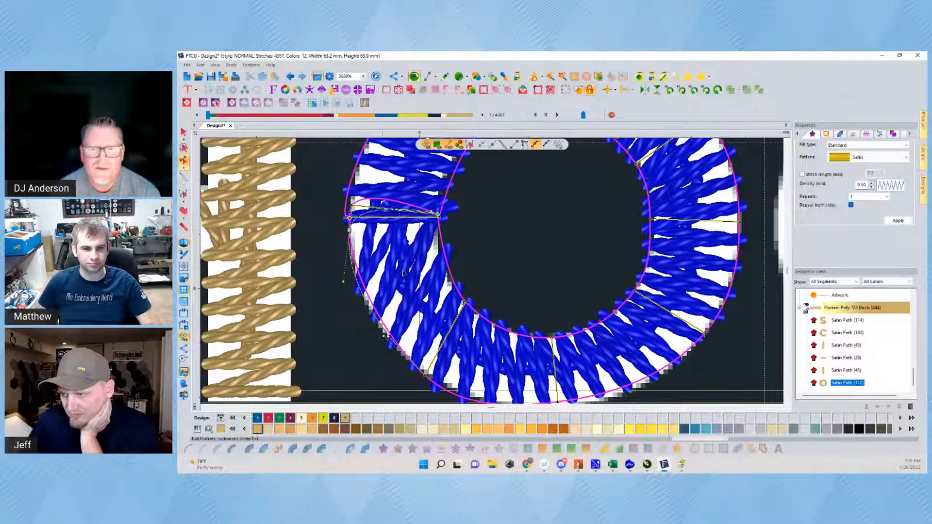
left_click_drag(402, 273, 412, 261)
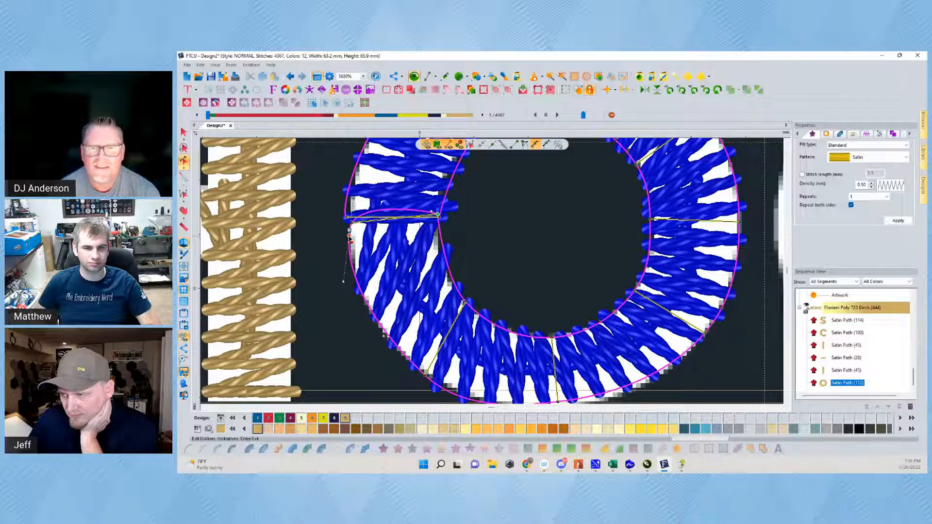
Reposition the outer end point of the first O's satin path just below its start point so the ring closes cleanly, and finish outline editing
right_click(351, 239)
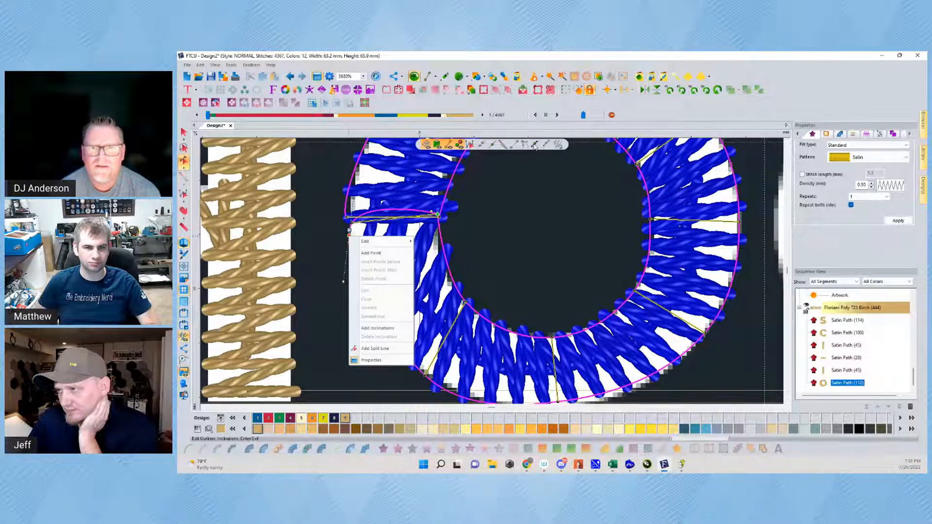
key("Escape")
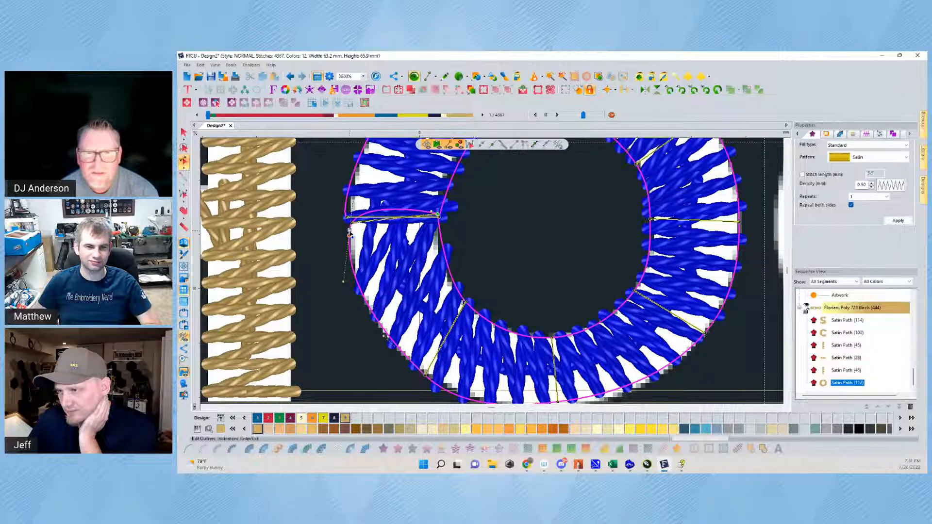
left_click_drag(349, 235, 352, 240)
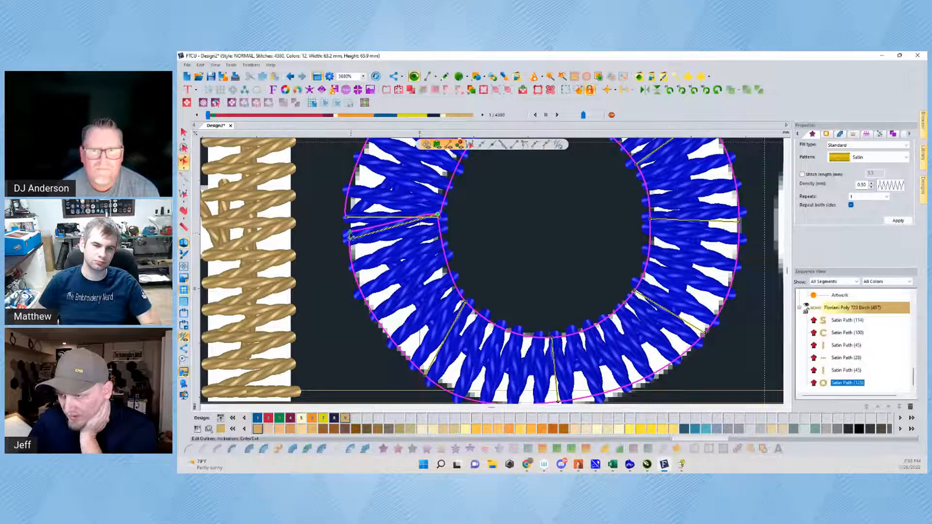
left_click(350, 237)
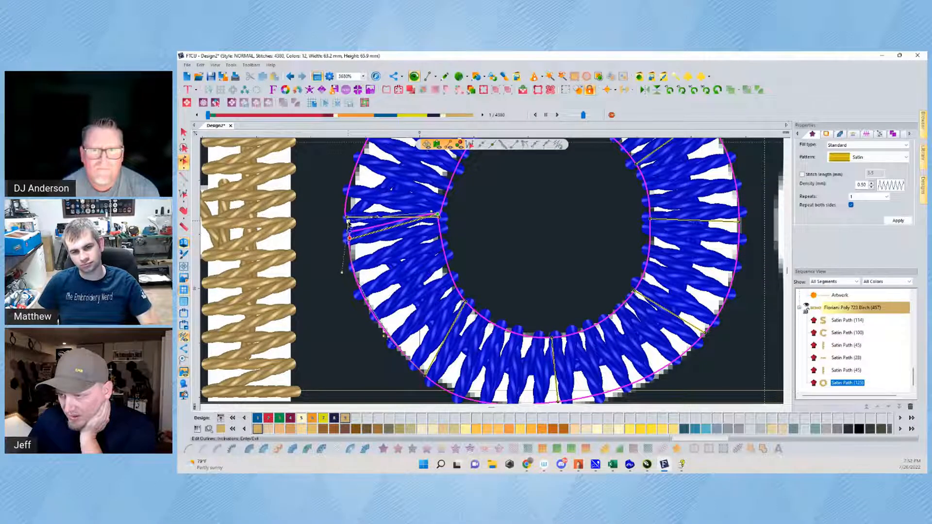
left_click_drag(348, 220, 392, 225)
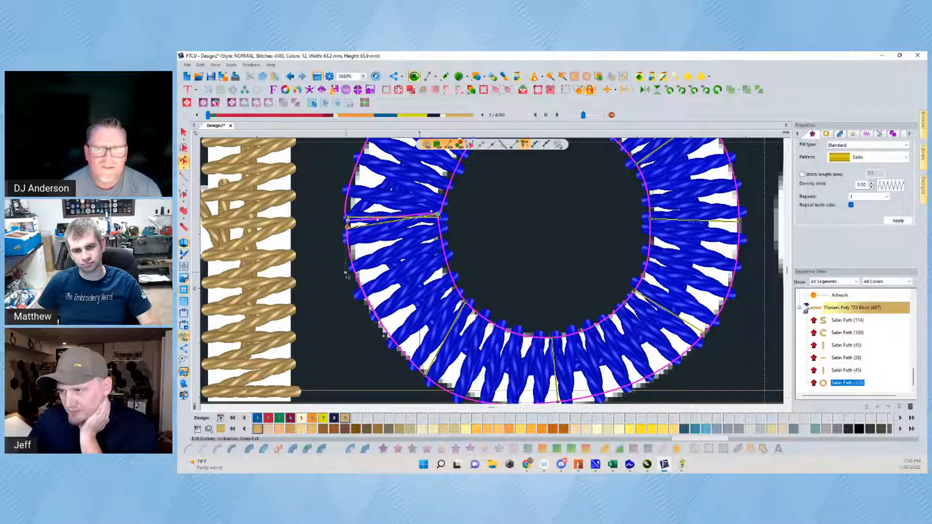
left_click(184, 131)
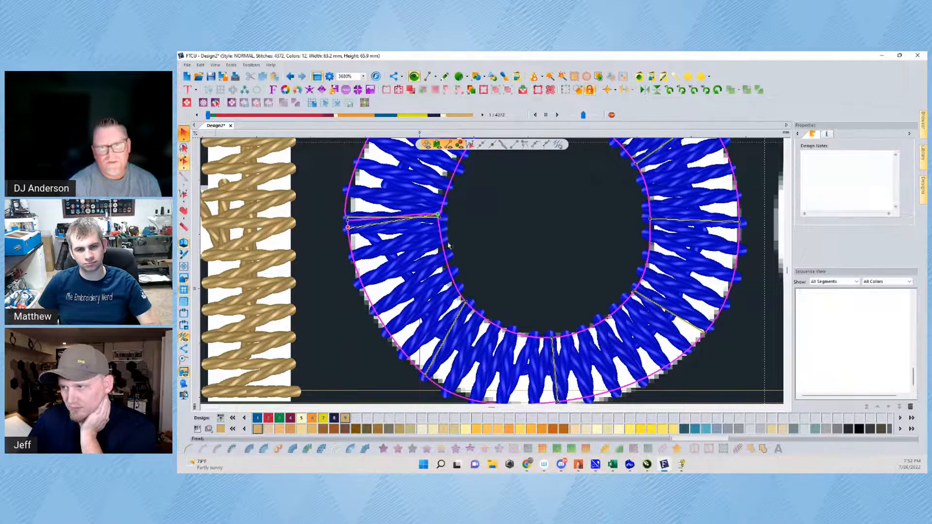
left_click(525, 245)
scroll(525, 245, "down", 5)
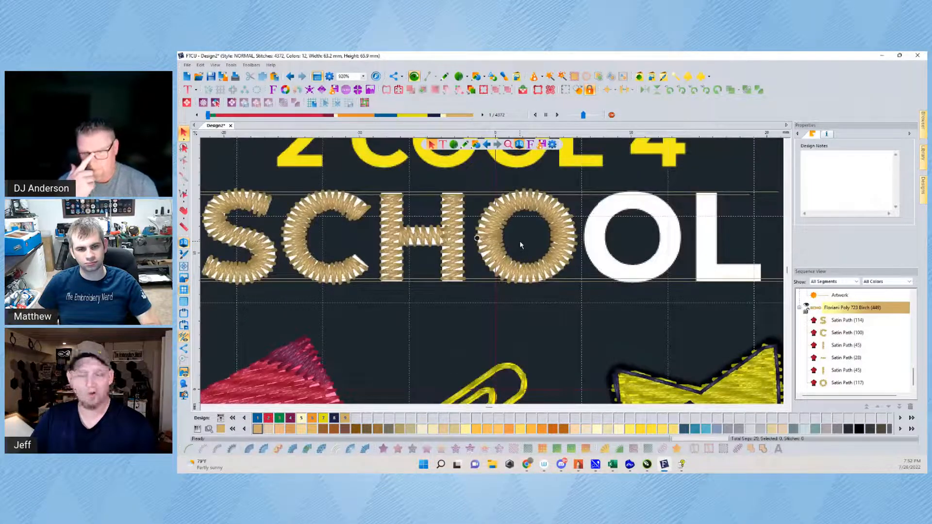
right_click(490, 244)
left_click(486, 227)
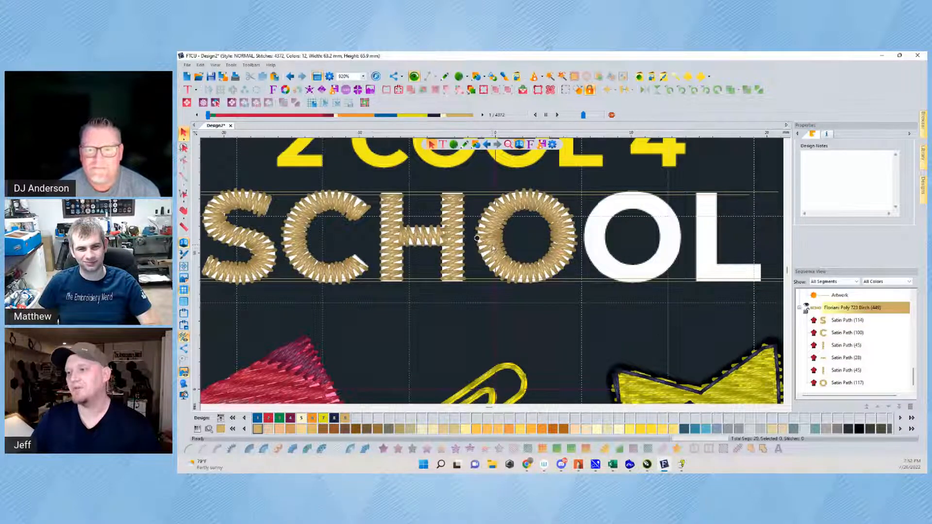
Place a duplicate of the first O's satin ring over the white artwork of the second O in SCHOOL
scroll(428, 226, "right", 3)
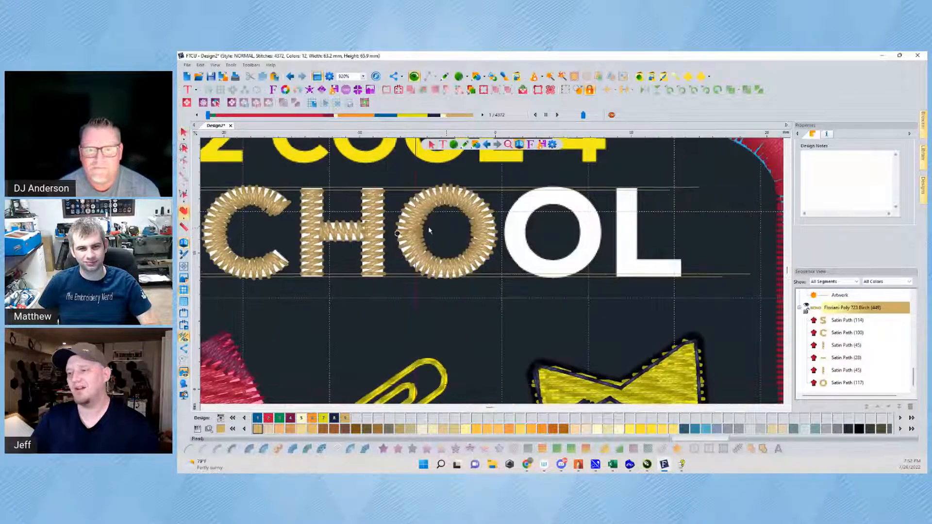
left_click(418, 238)
left_click(418, 237)
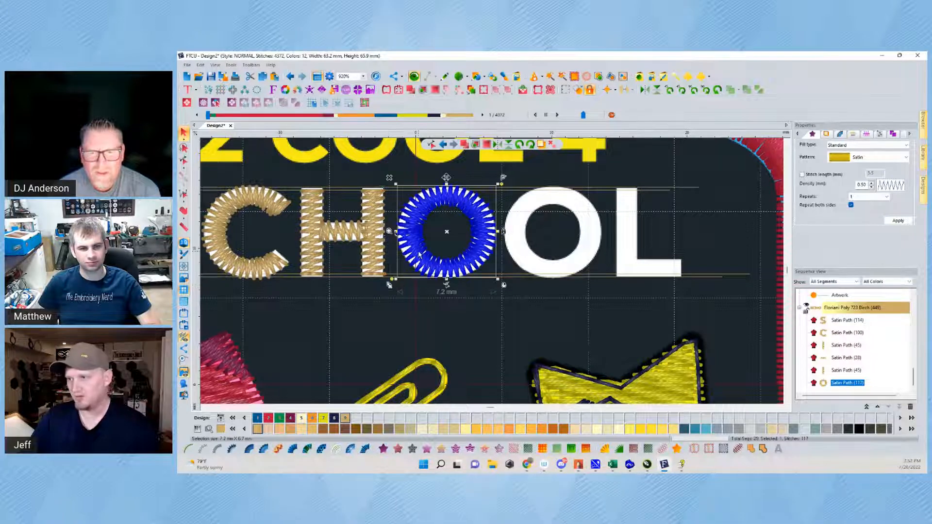
left_click_drag(422, 241, 523, 240)
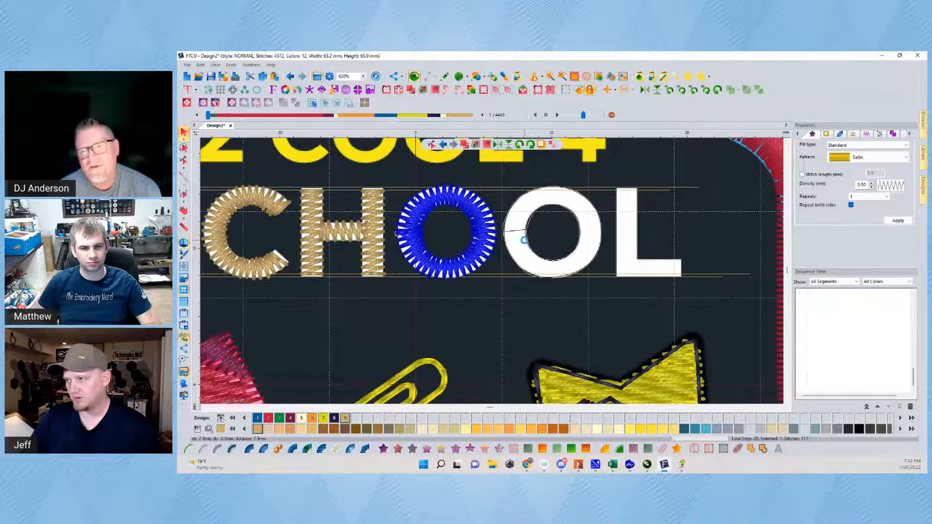
left_click(441, 310)
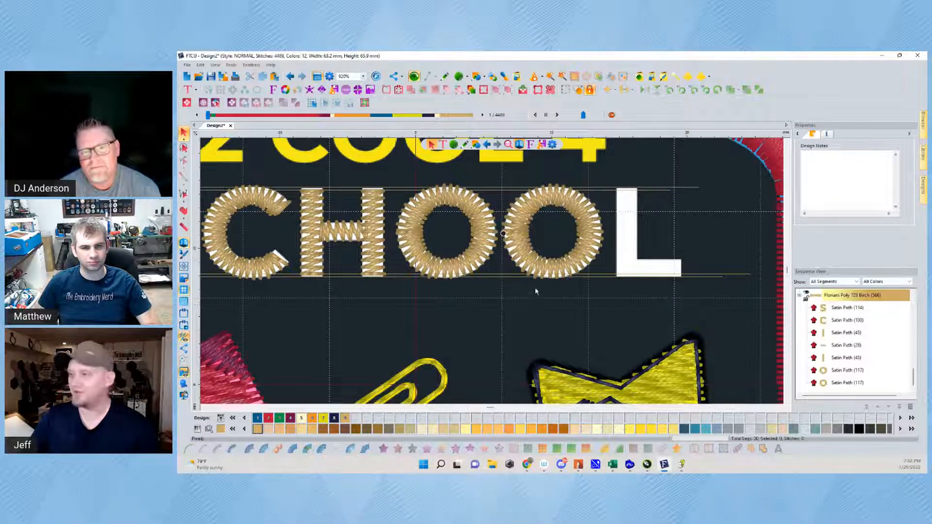
left_click_drag(680, 224, 515, 234)
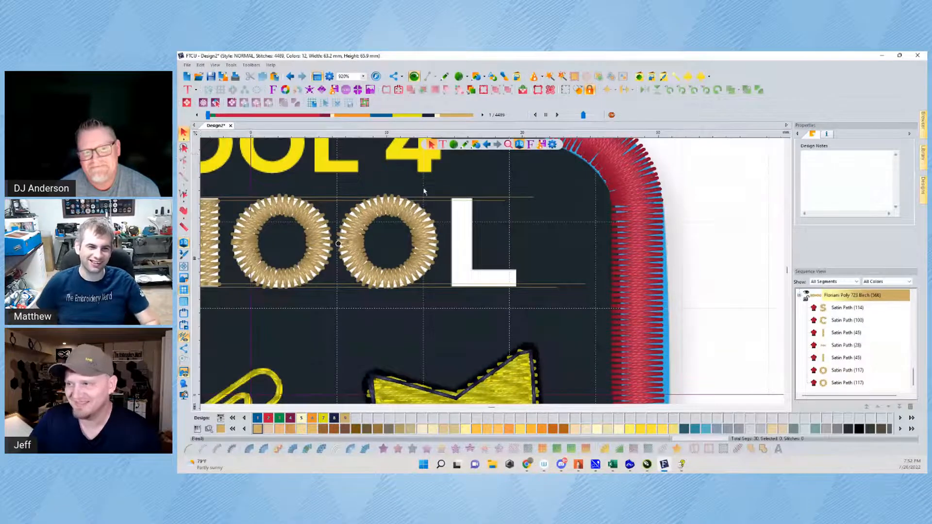
mouse_move(453, 144)
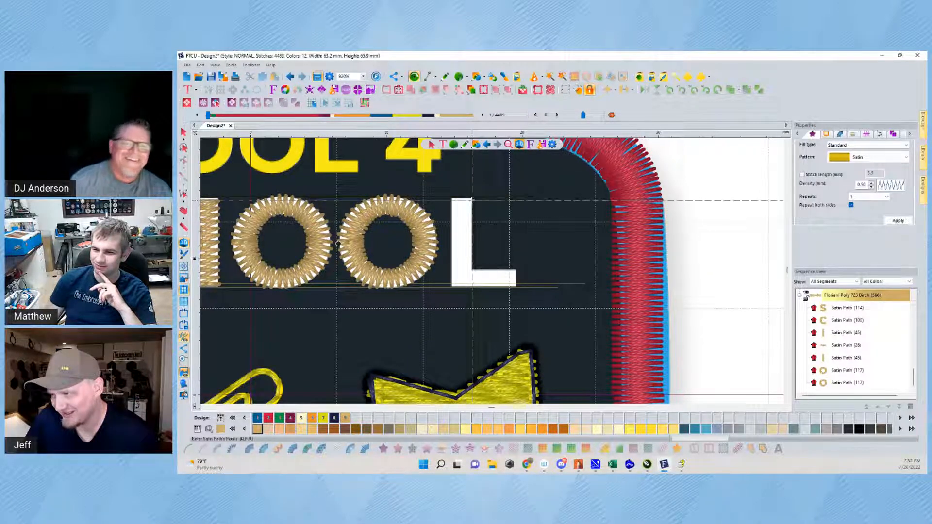
left_click(472, 200)
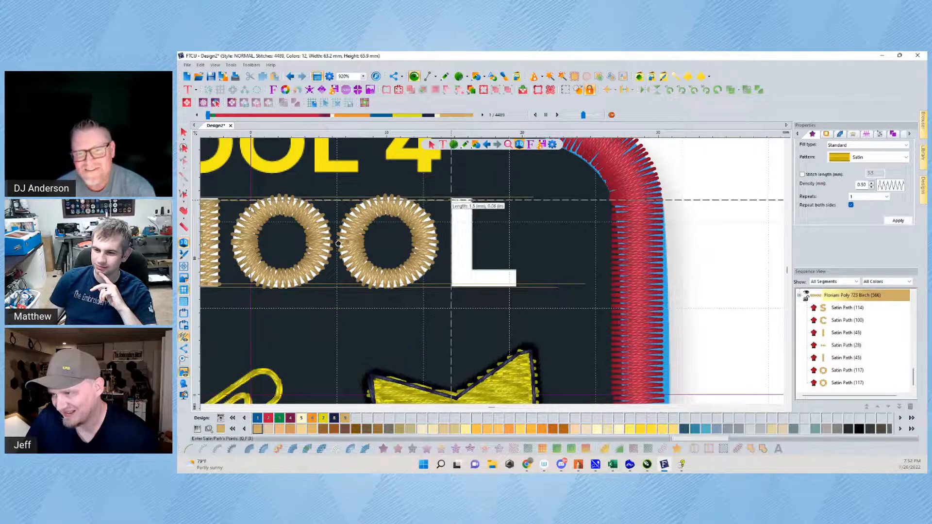
left_click(451, 199)
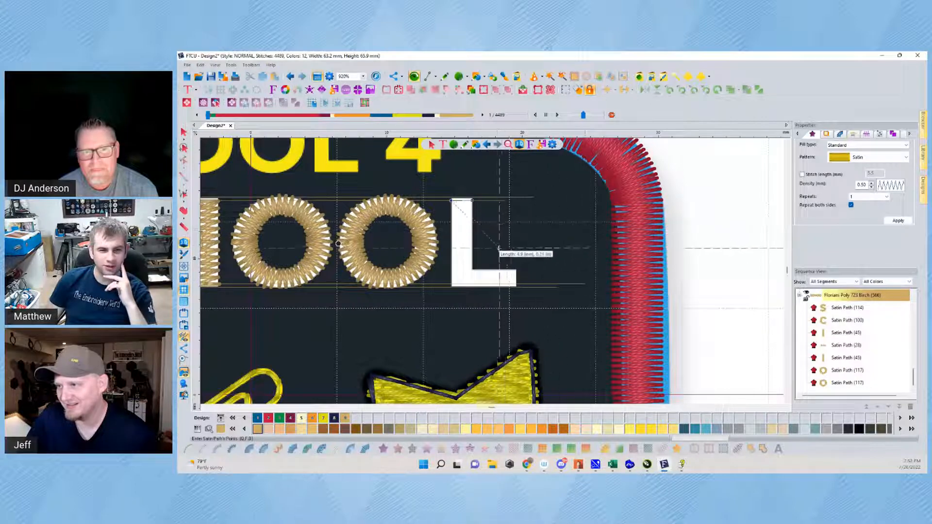
key("Escape")
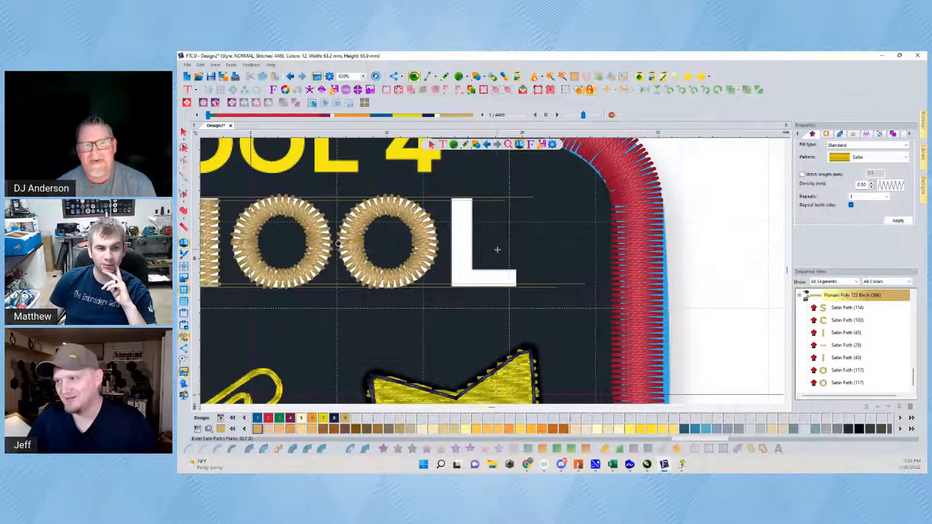
Digitize the L of SCHOOL as one satin path with paired points at the stem's top, the diagonal inner-to-outer corner and the foot's end
left_click(453, 144)
left_click(443, 156)
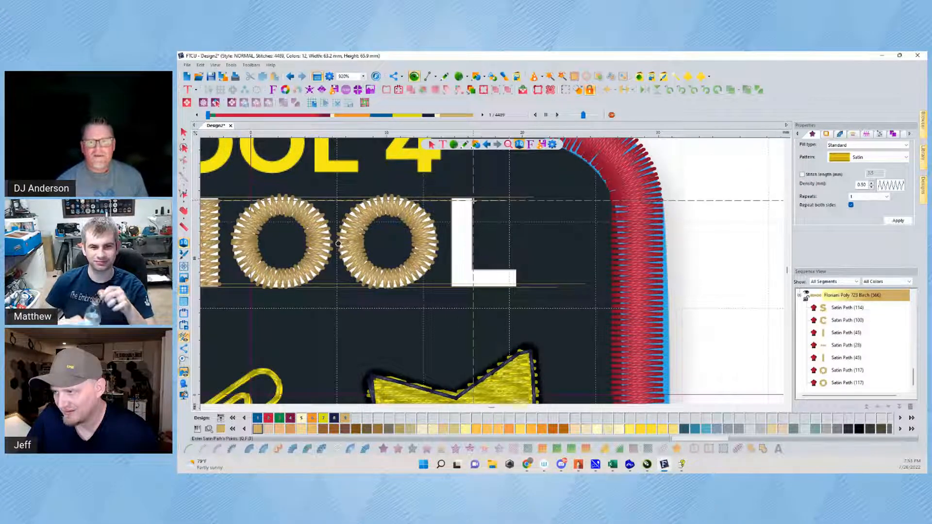
left_click(472, 200)
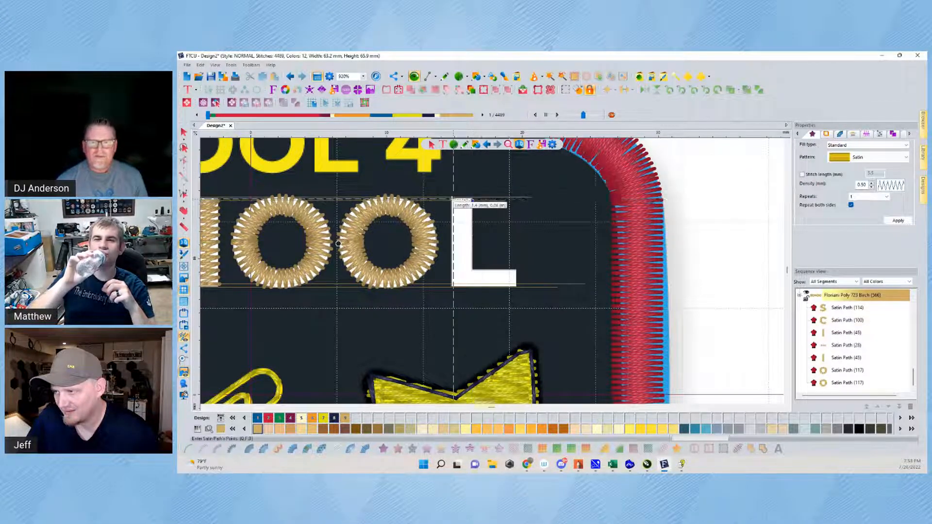
left_click(472, 199)
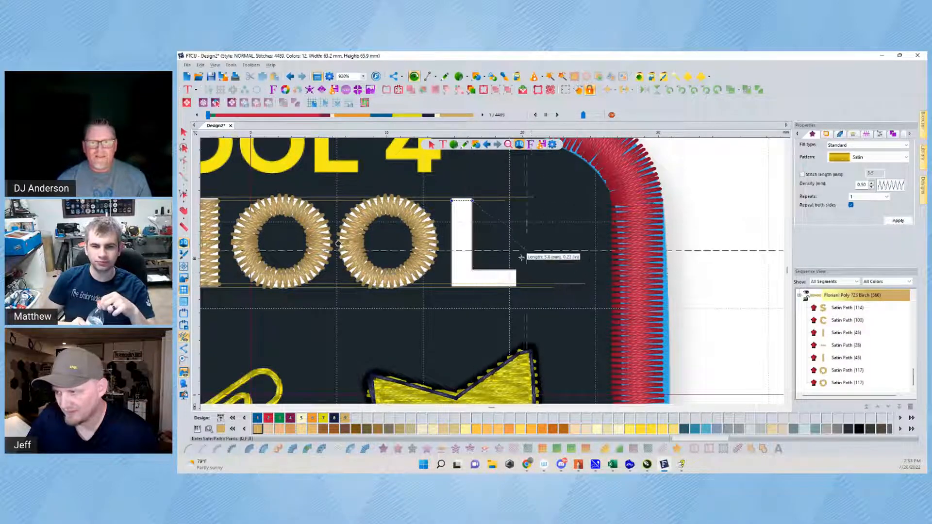
key("alt")
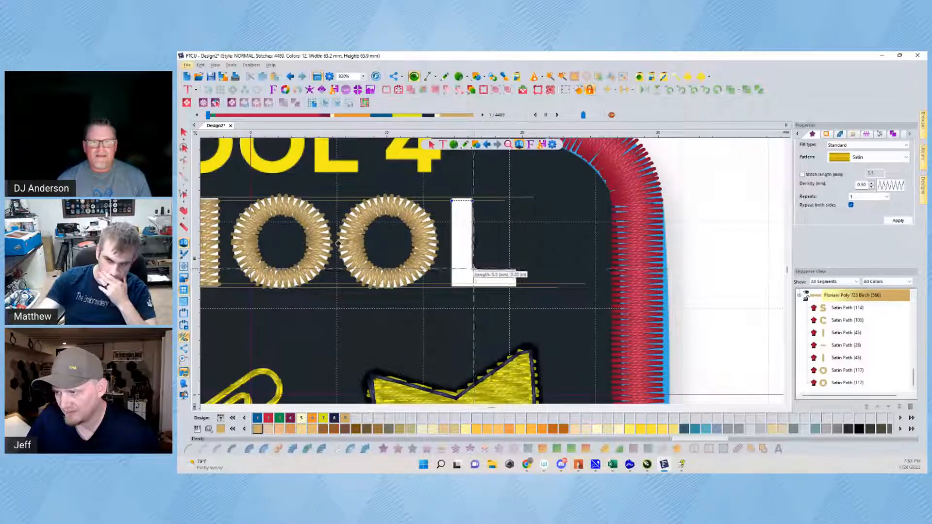
left_click(472, 269)
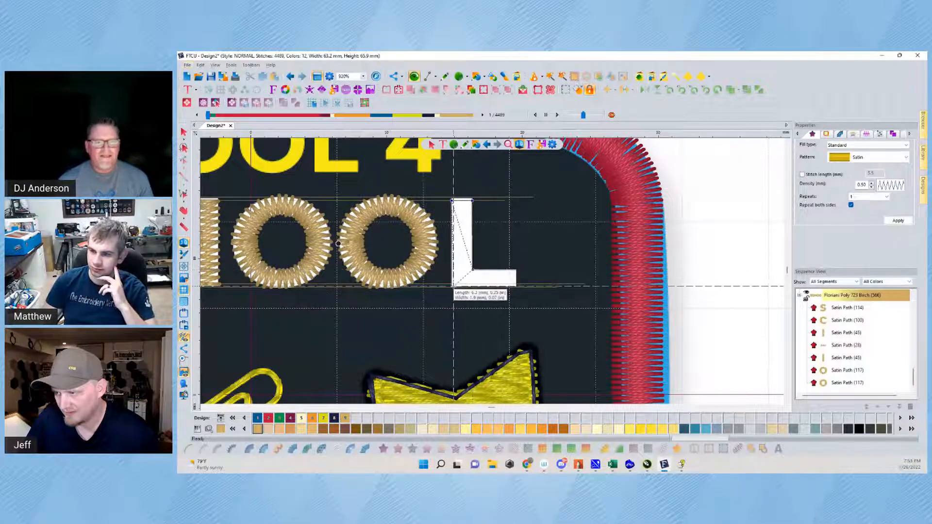
left_click(452, 287)
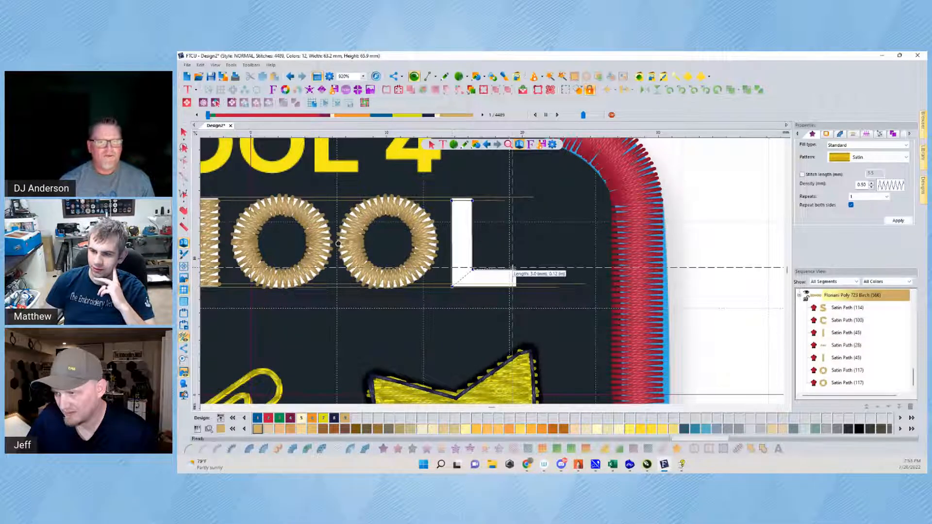
left_click(516, 269)
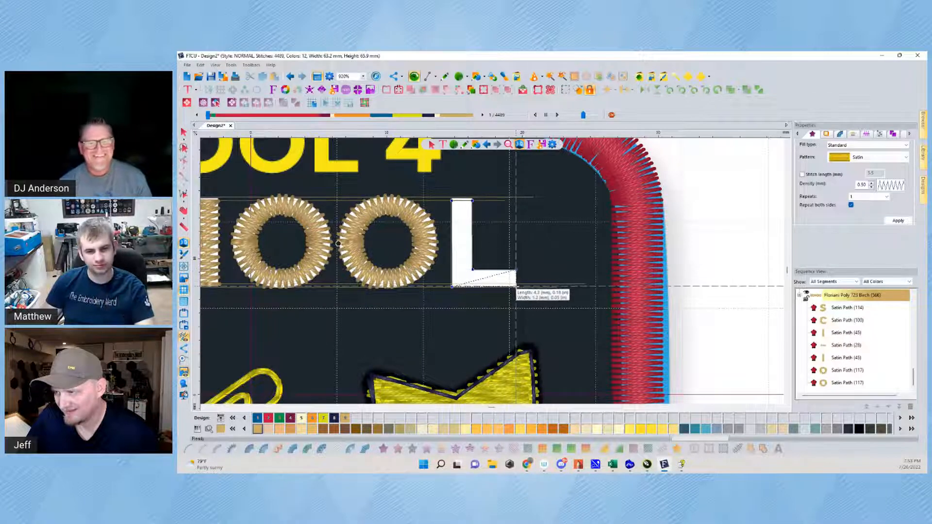
left_click(516, 287)
key("Return")
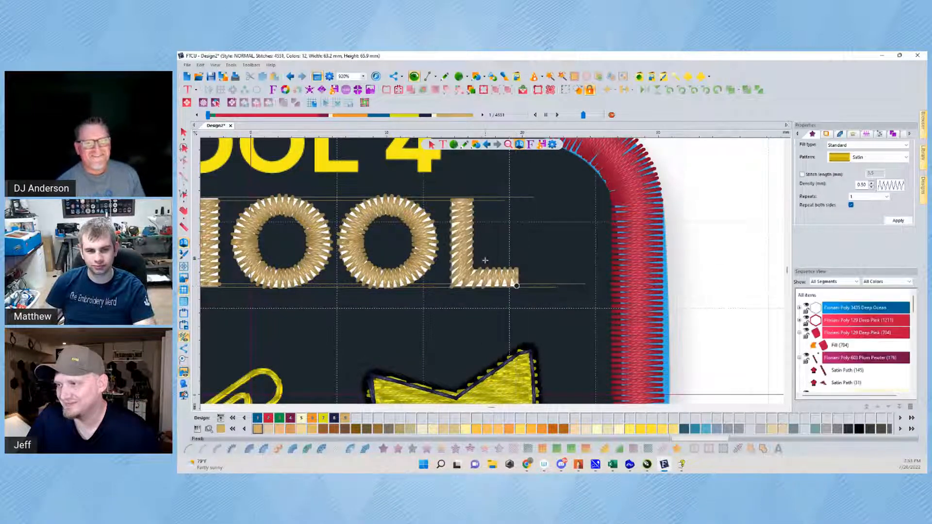
scroll(445, 259, "down", 1)
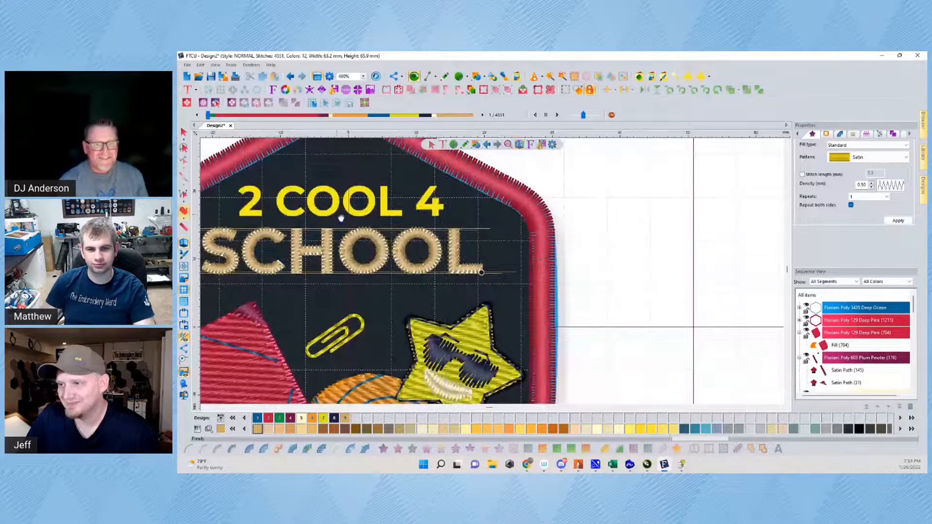
left_click_drag(424, 244, 440, 249)
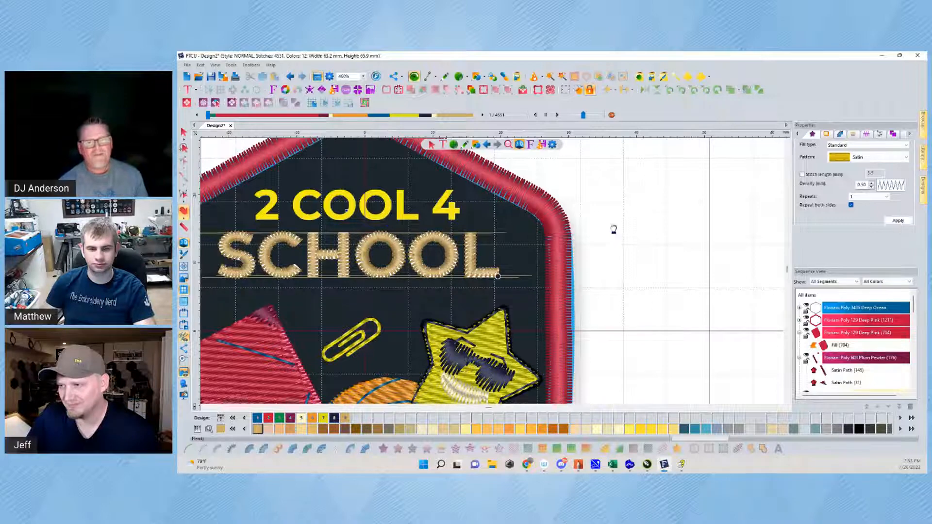
Move the pair of horizontal guide lines at the top of SCHOOL up to the baseline of "2 COOL 4"
scroll(833, 331, "down", 10)
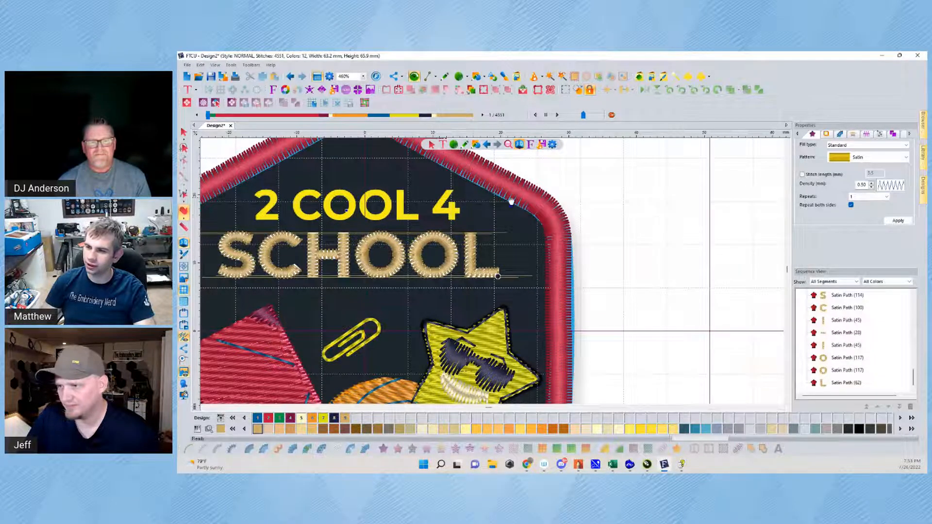
left_click_drag(463, 205, 454, 252)
scroll(437, 230, "up", 2)
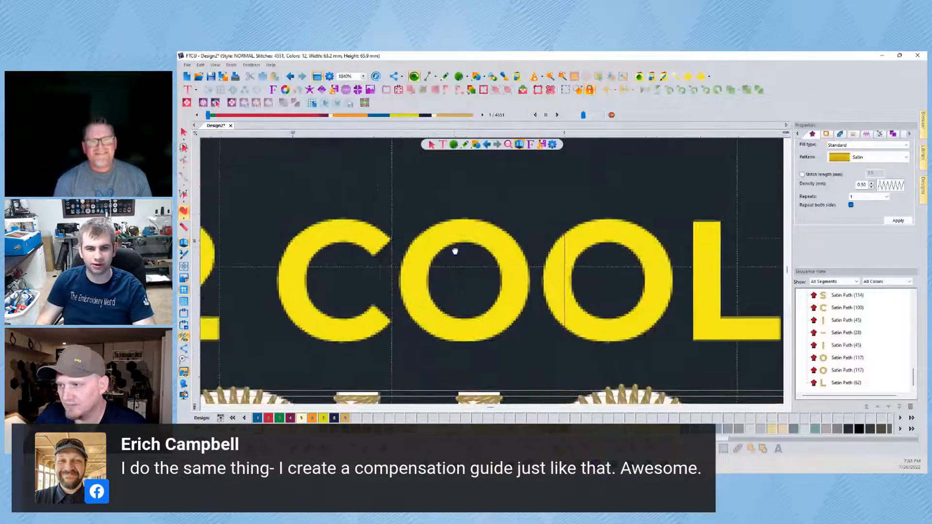
scroll(457, 249, "down", 1)
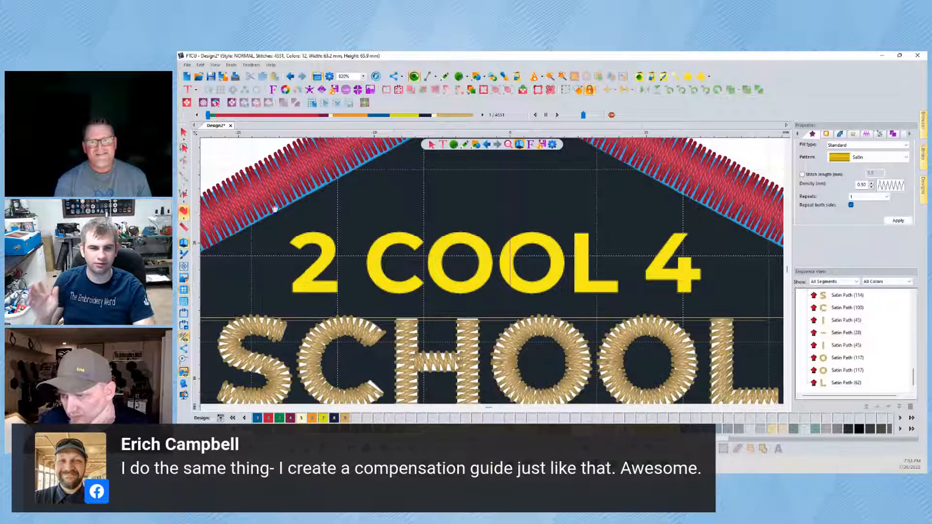
left_click(316, 319)
mouse_move(315, 321)
left_mouse_down()
mouse_move(331, 284)
mouse_move(314, 312)
left_mouse_up()
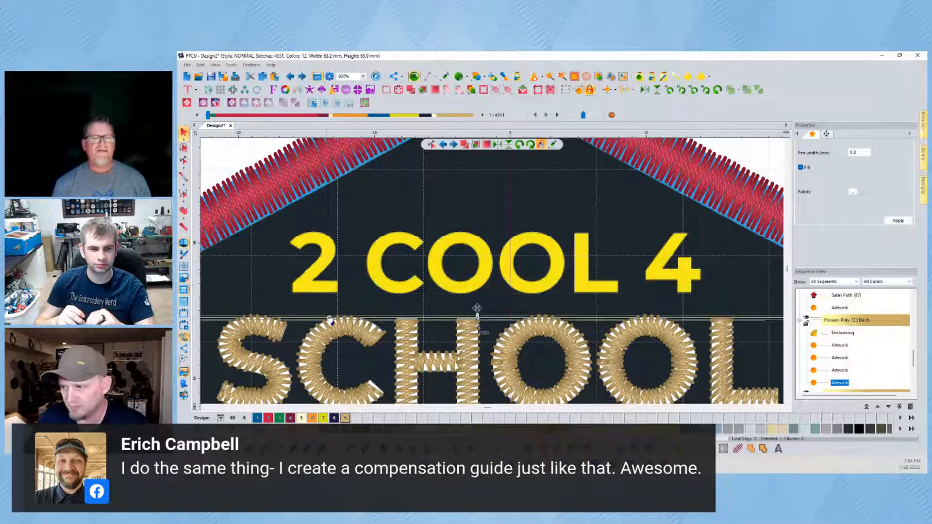
scroll(330, 321, "down", 1)
left_click(224, 318, "ctrl")
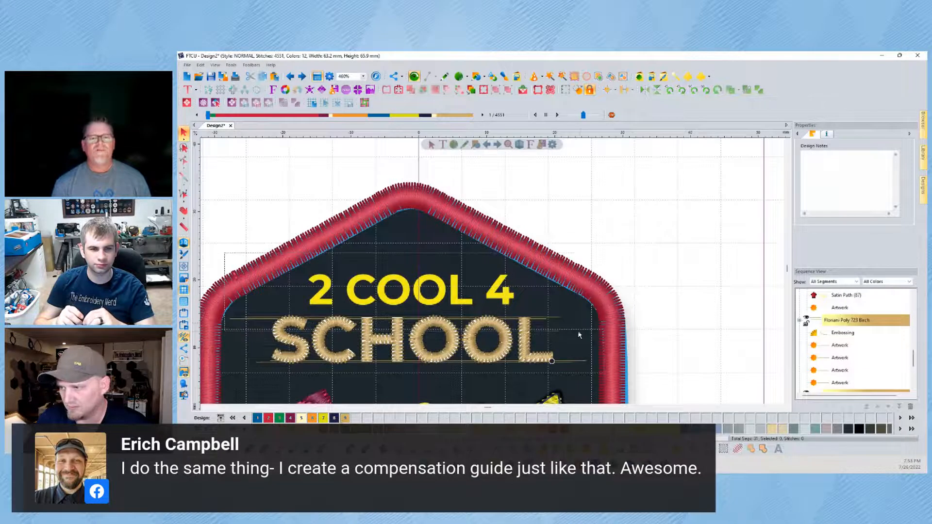
left_click_drag(267, 319, 297, 306)
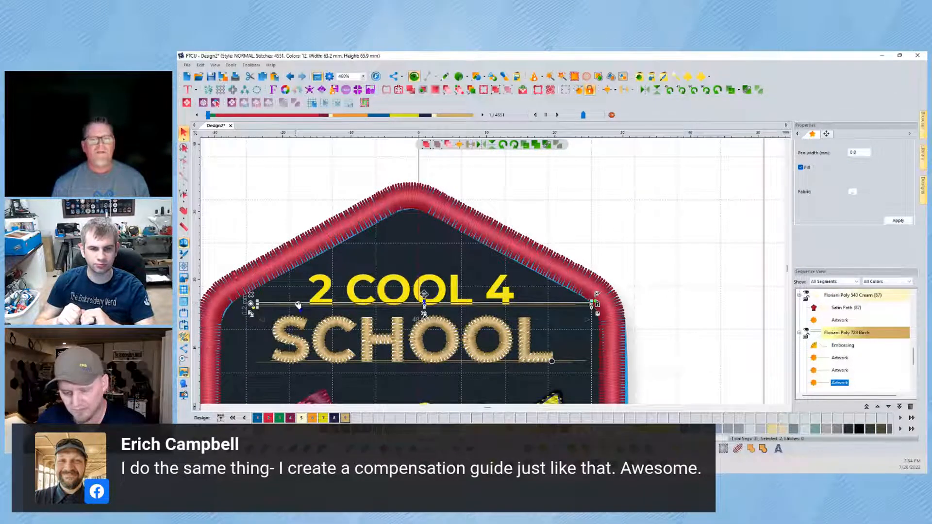
Place a duplicate of the guide line pair along the top edge of the "2 COOL 4" lettering
left_click_drag(298, 305, 307, 272)
left_click(629, 215)
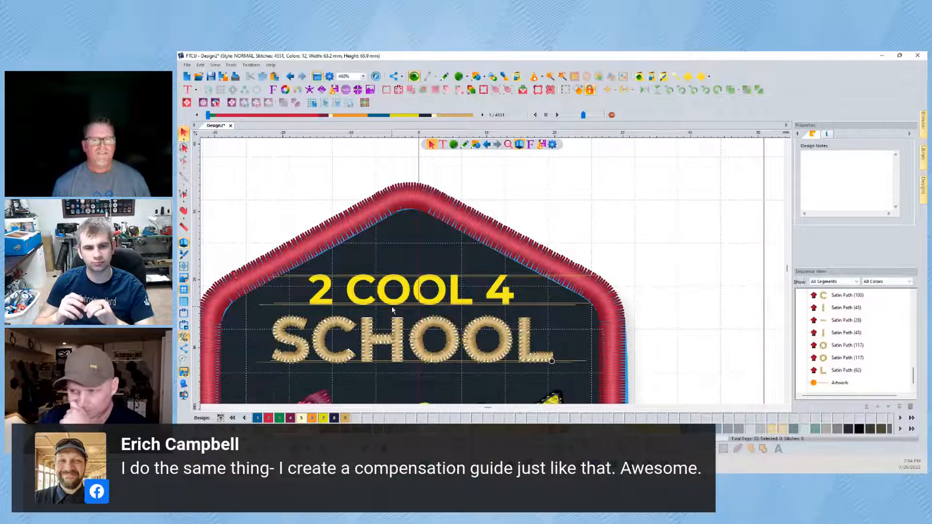
scroll(341, 296, "up", 2)
scroll(341, 292, "up", 1)
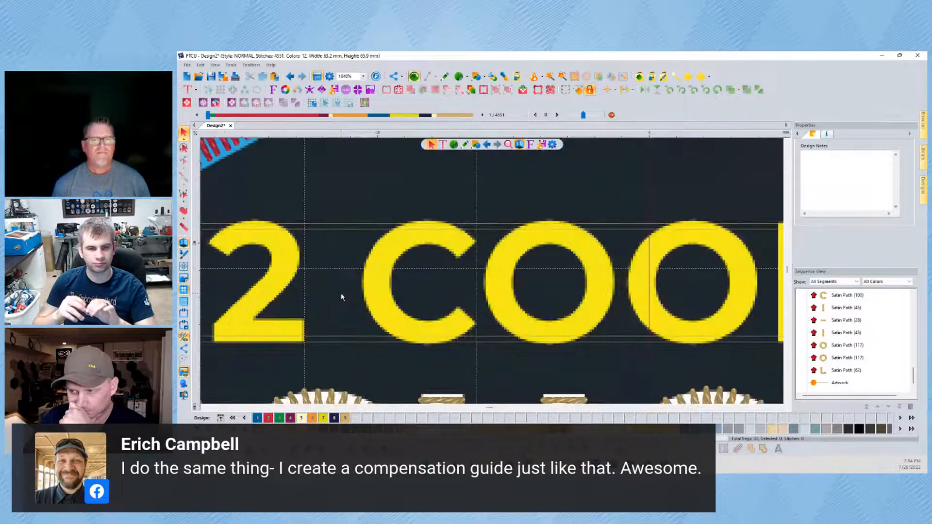
scroll(340, 293, "down", 1)
scroll(333, 277, "down", 4)
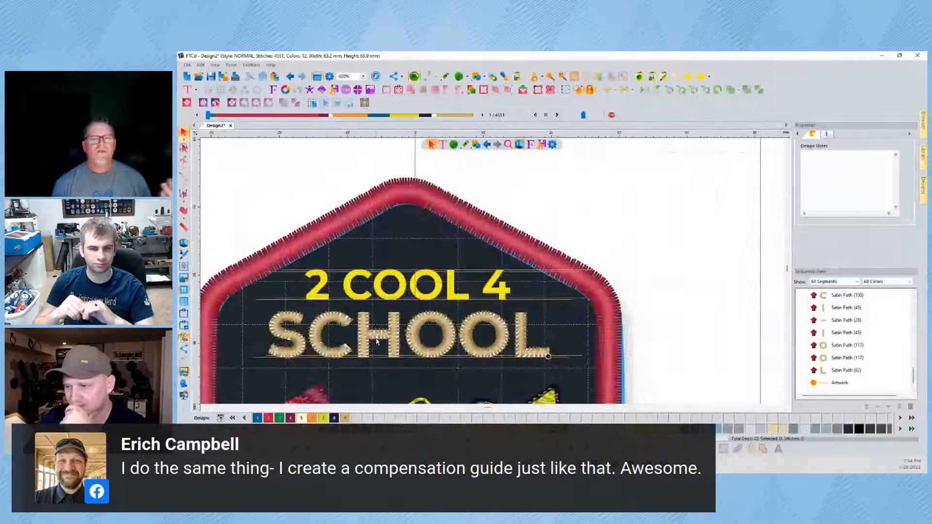
Recolor all the SCHOOL satin letters to Floriani Poly 540 Cream
left_click_drag(449, 351, 450, 351)
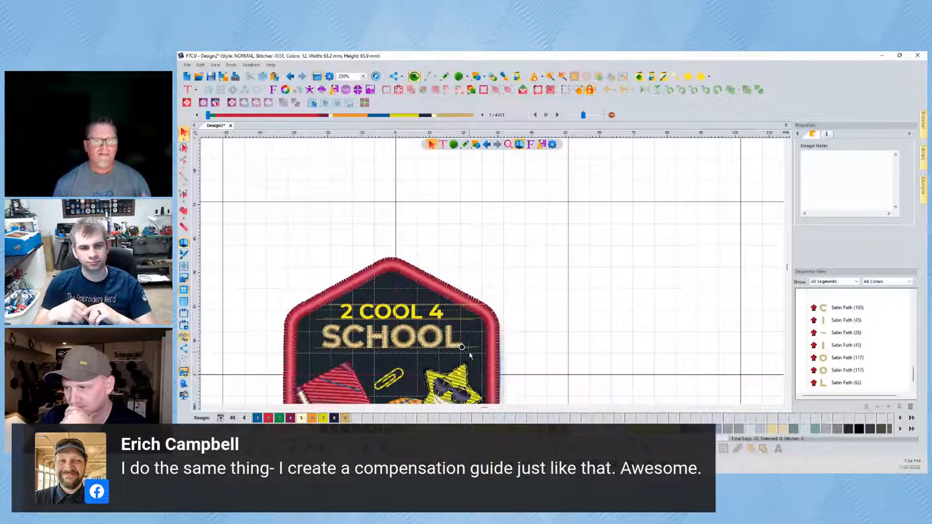
left_click(301, 421)
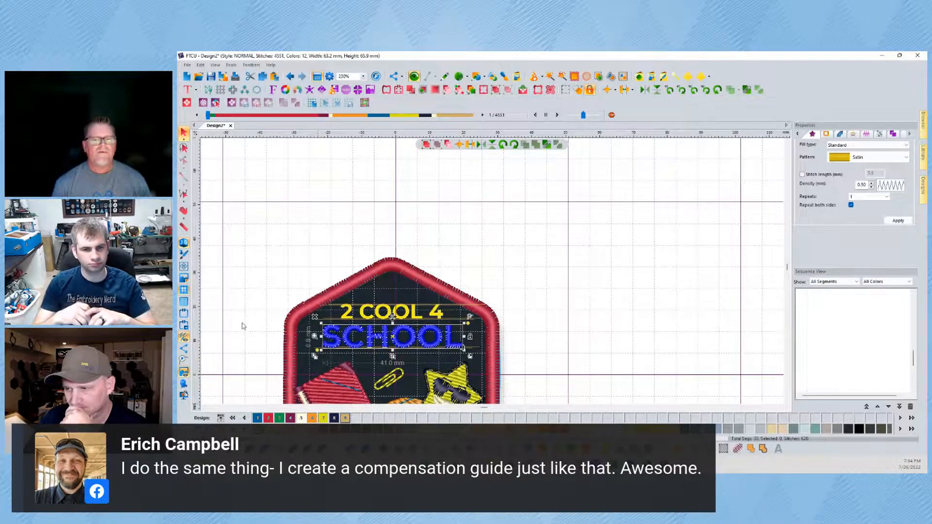
left_click(273, 296)
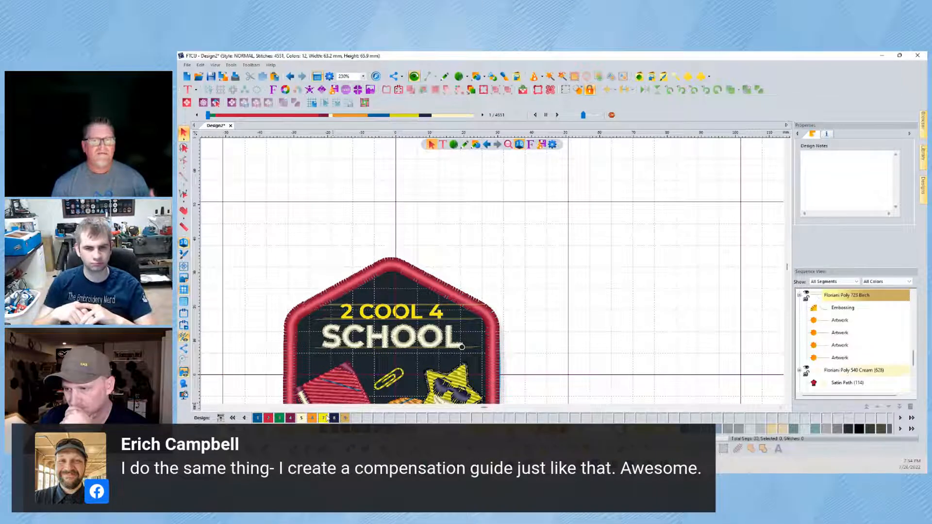
Start a yellow satin path at the upper tip of the 2 in "2 COOL 4" and set paired points along its top arc
left_click(453, 146)
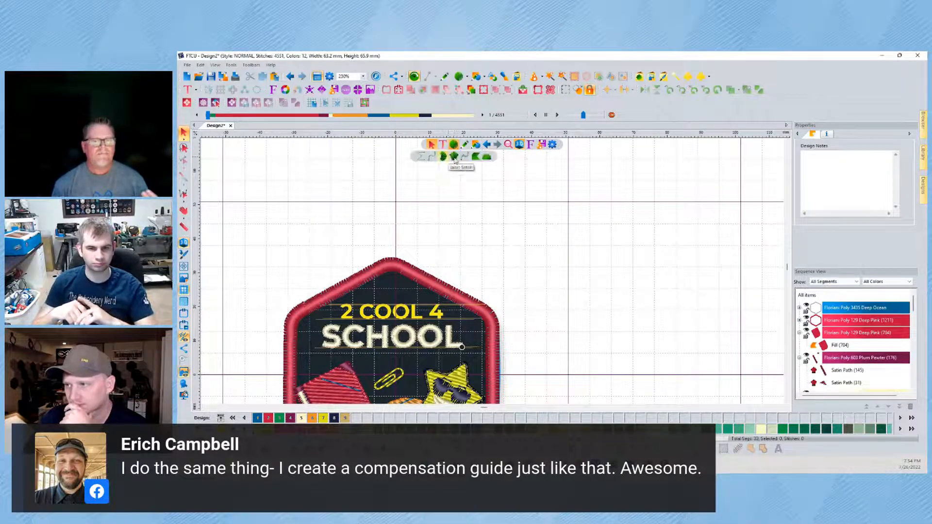
left_click(462, 347)
scroll(347, 311, "up", 8)
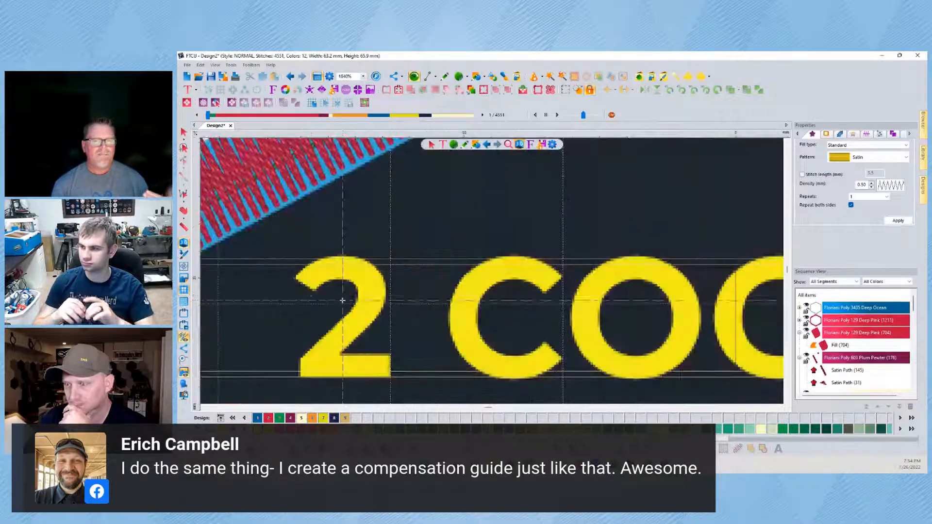
left_click(297, 274)
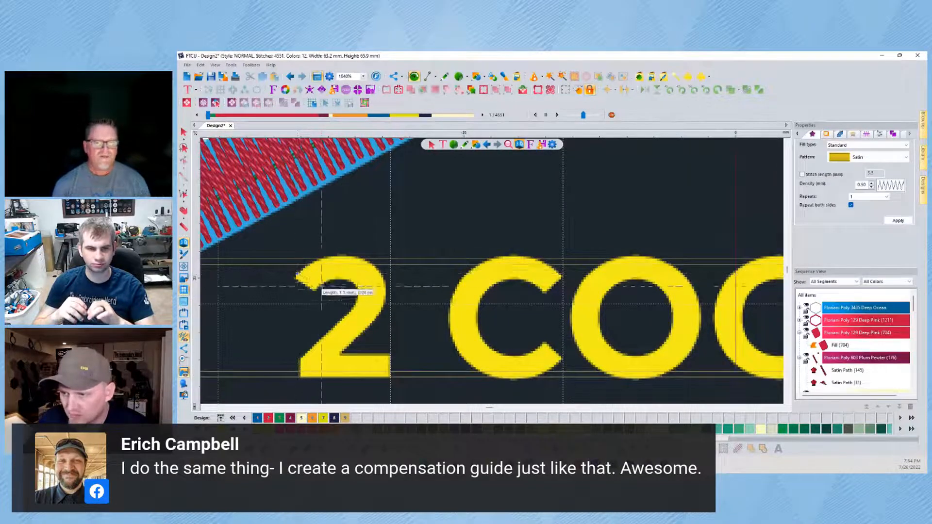
left_click(319, 290)
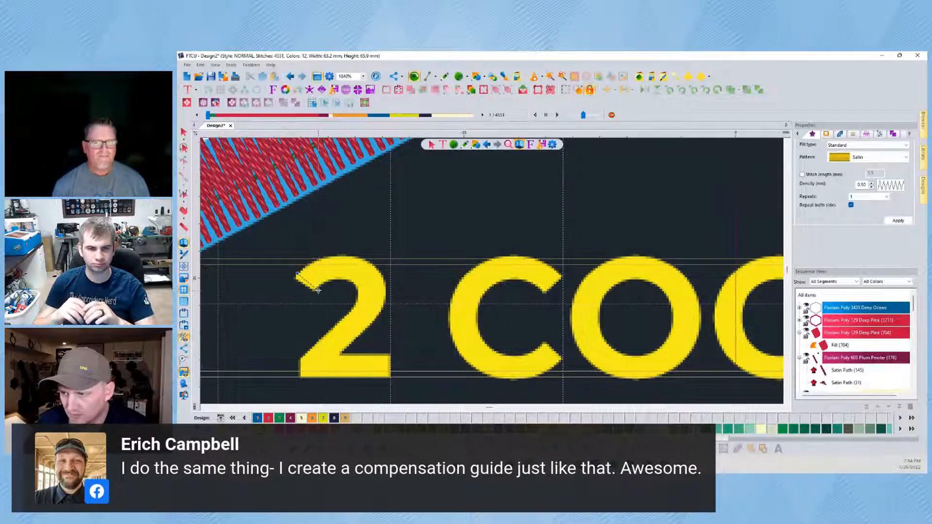
left_click(325, 257)
left_click(327, 280)
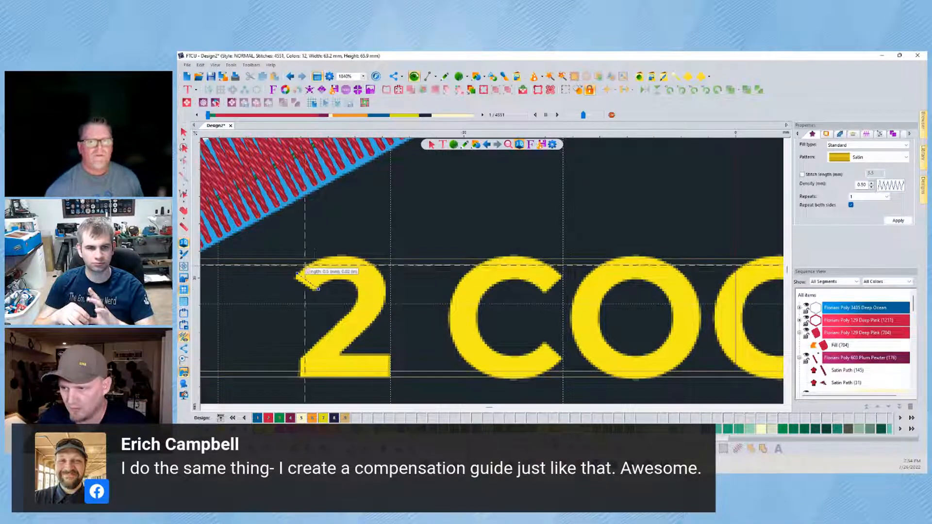
left_click(312, 262)
left_click(326, 280)
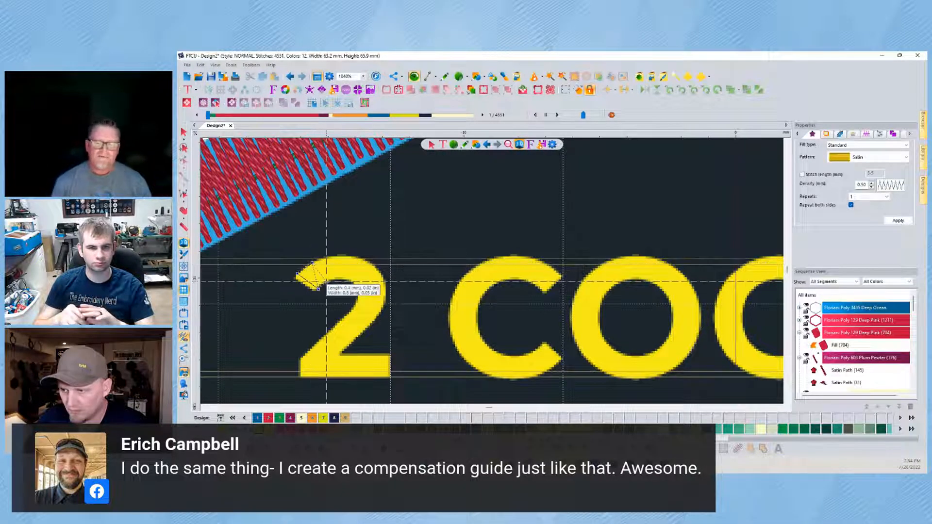
left_click(339, 257)
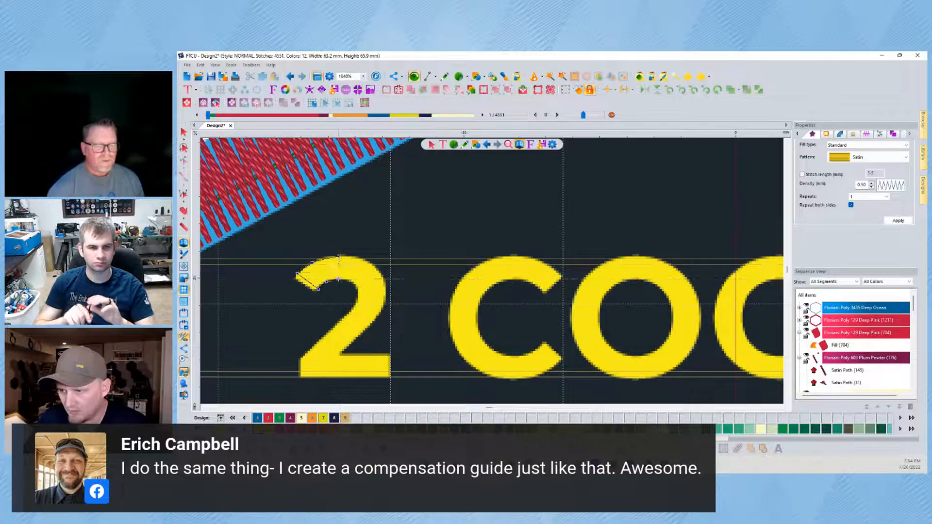
left_click(338, 279)
Continue the 2's satin path with paired points around the outer bend and down the diagonal stroke
left_click(356, 280)
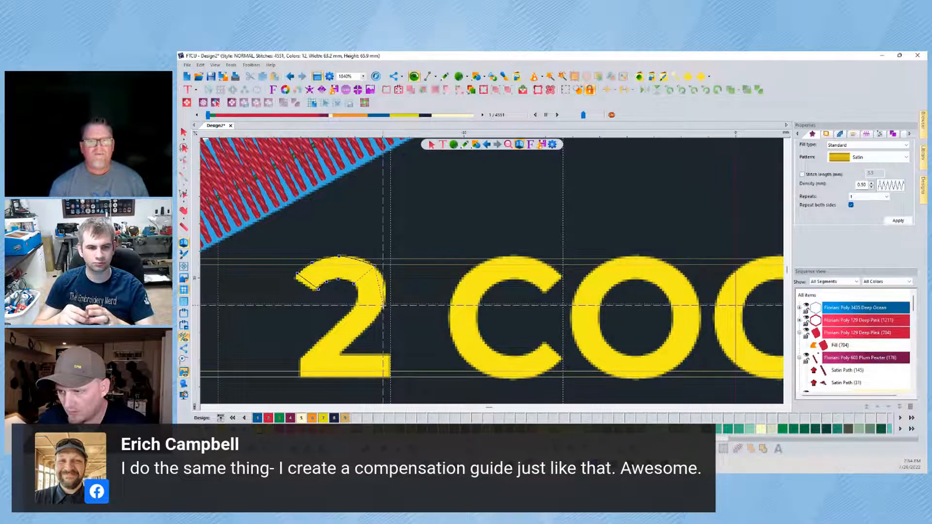
left_click(383, 305)
left_click(355, 301)
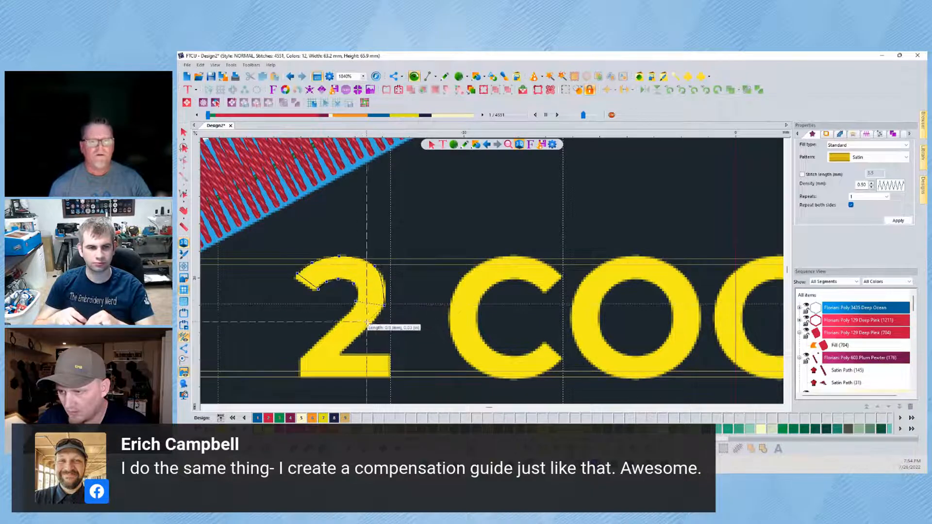
left_click(344, 316)
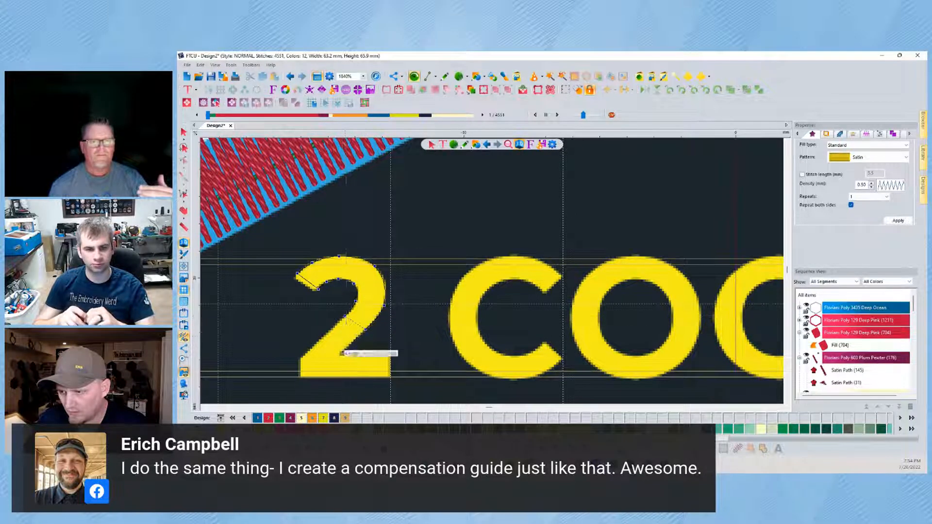
left_click(336, 358)
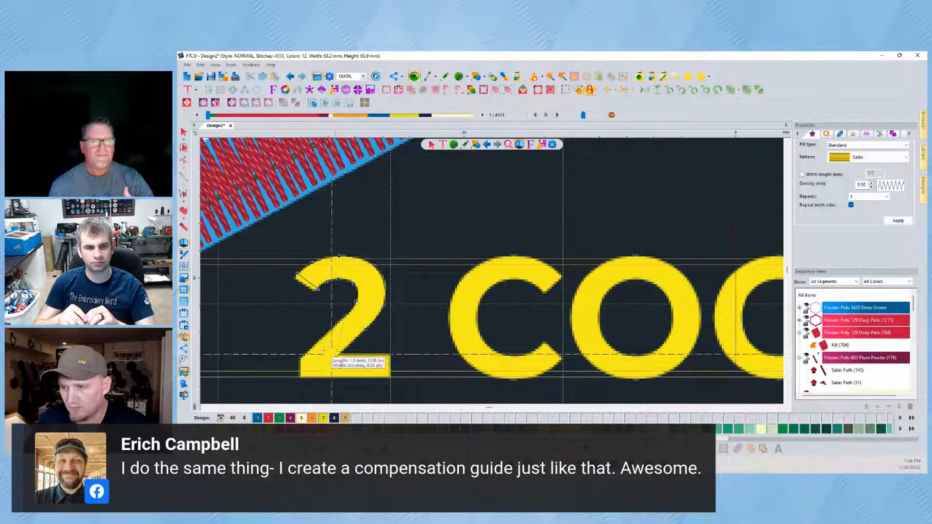
left_click(319, 342)
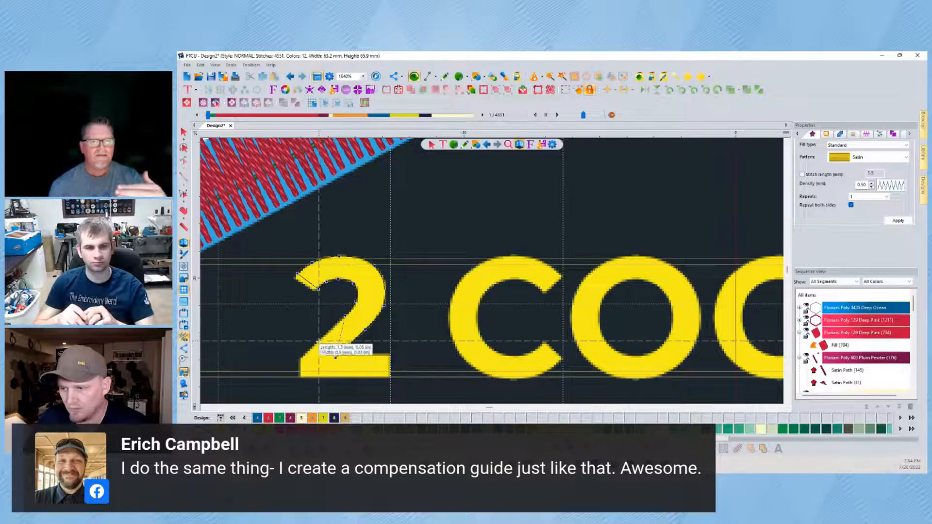
Carry the 2's satin path around the lower corner, along the foot to its end, and generate the stitches
left_click(300, 375)
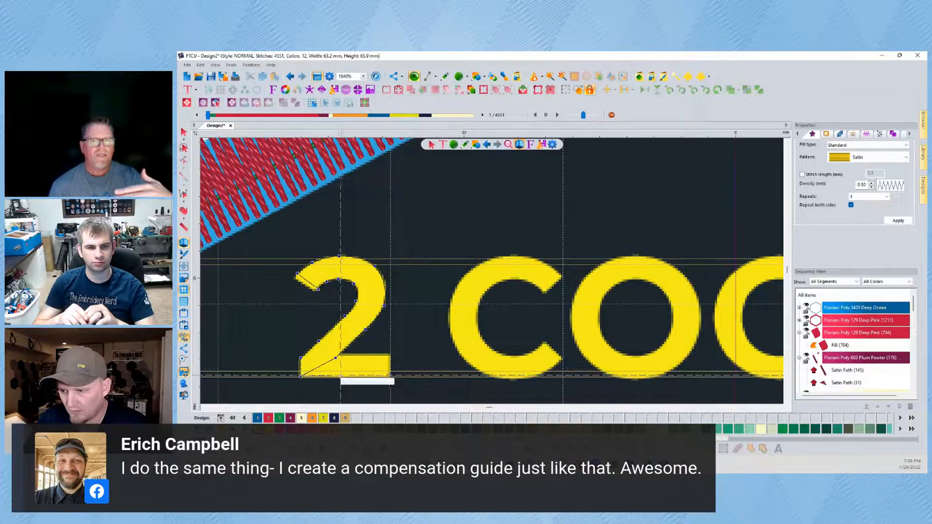
left_click(336, 375)
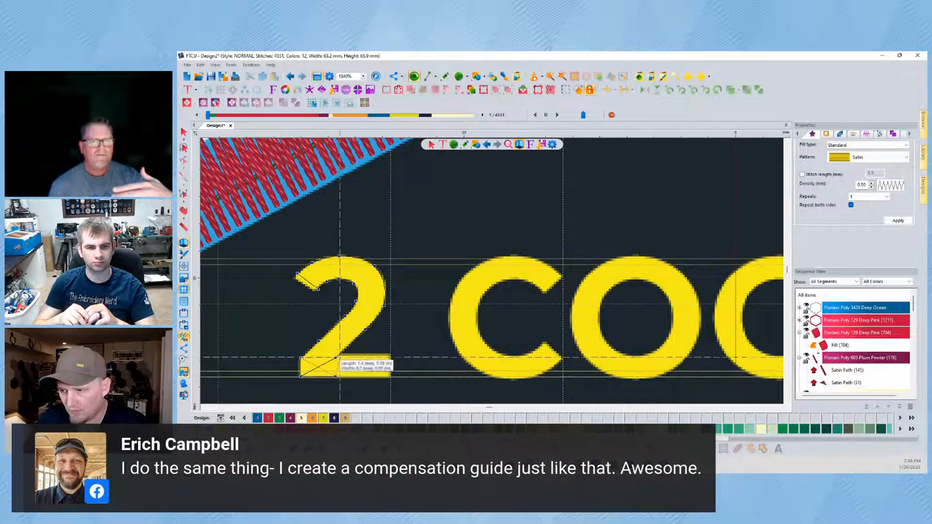
left_click(336, 357)
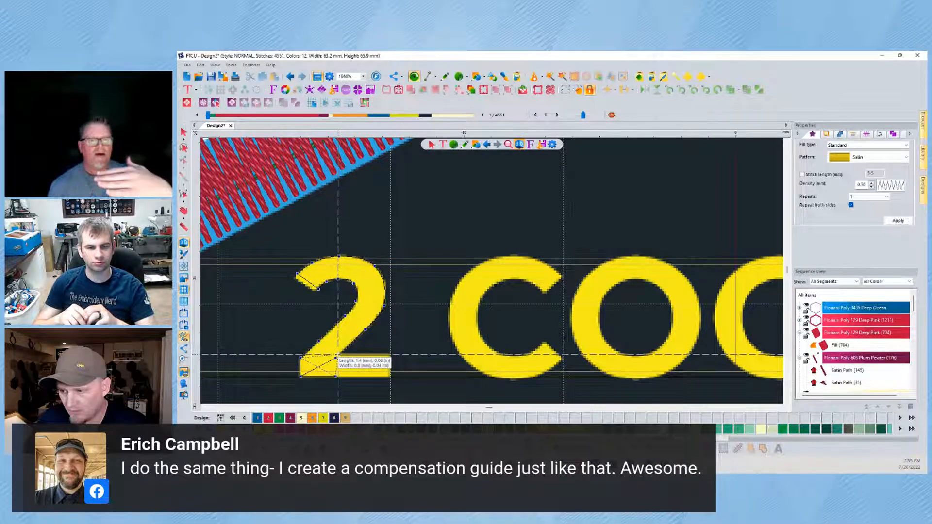
left_click(392, 375)
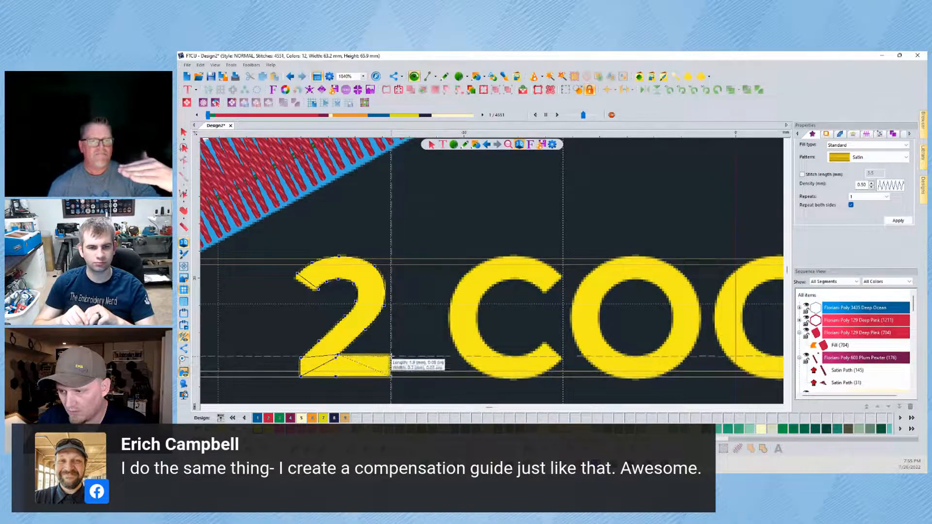
left_click(391, 354)
key("Return")
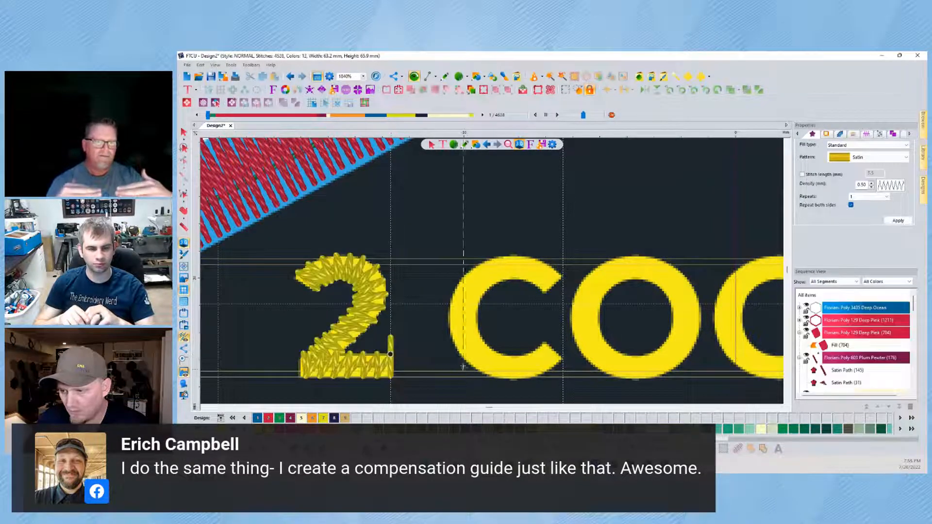
Start a yellow satin path at the upper tip of the C and set paired points along its top arc
left_click_drag(348, 323, 285, 316)
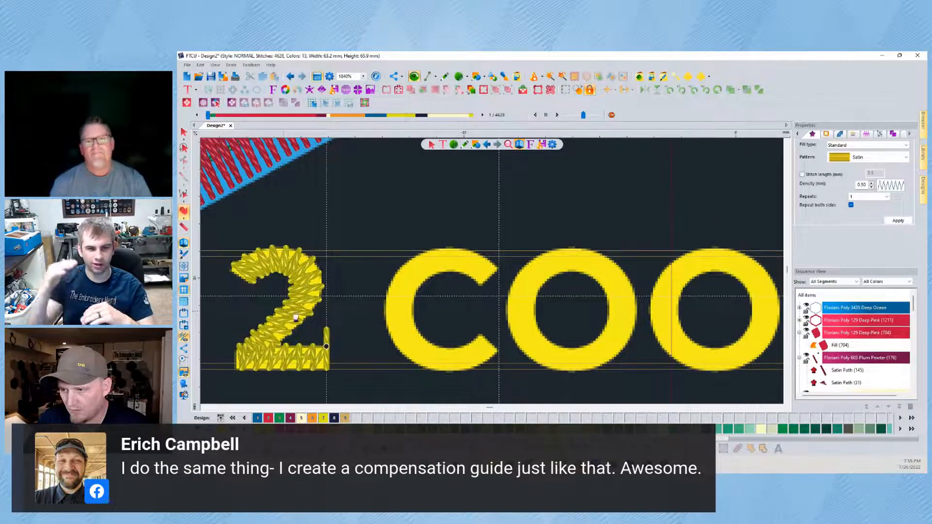
left_click_drag(437, 311, 365, 308)
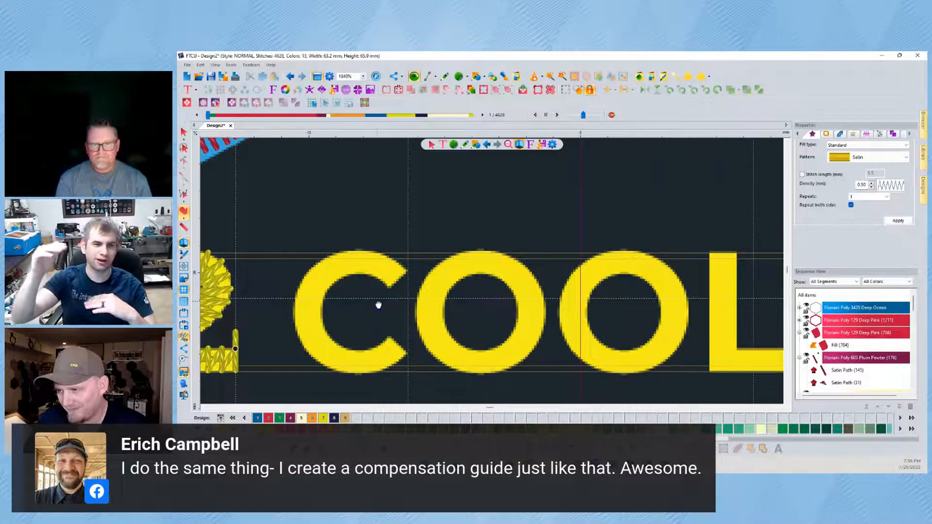
key("Escape")
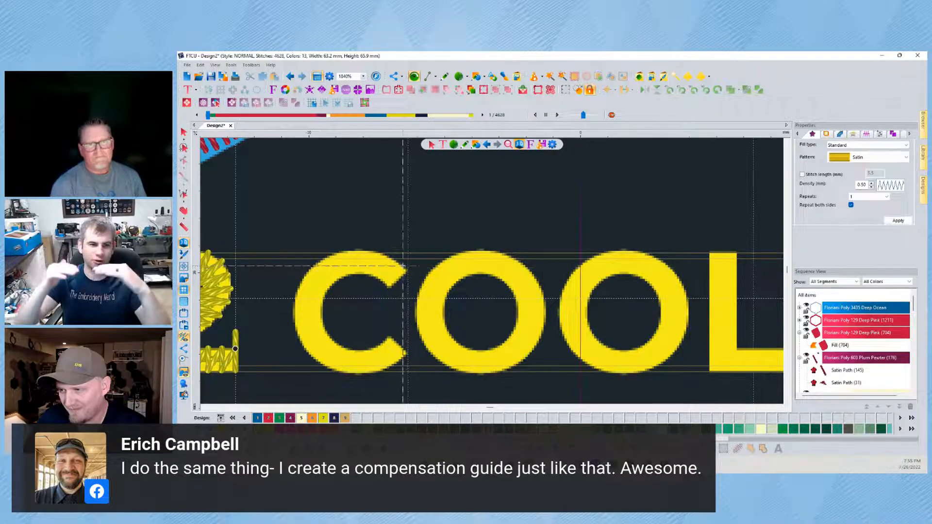
left_click(403, 265)
left_click(386, 284)
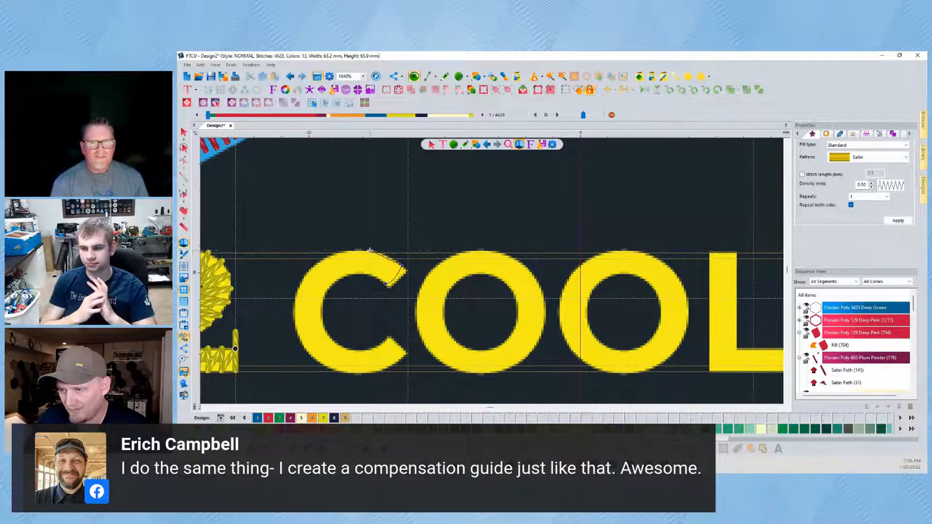
left_click(365, 274)
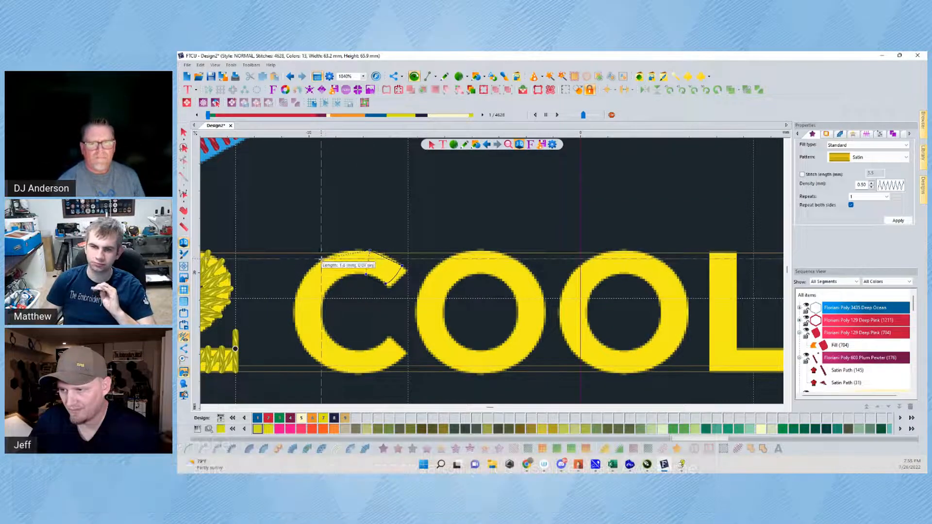
left_click(320, 260)
left_click(340, 280)
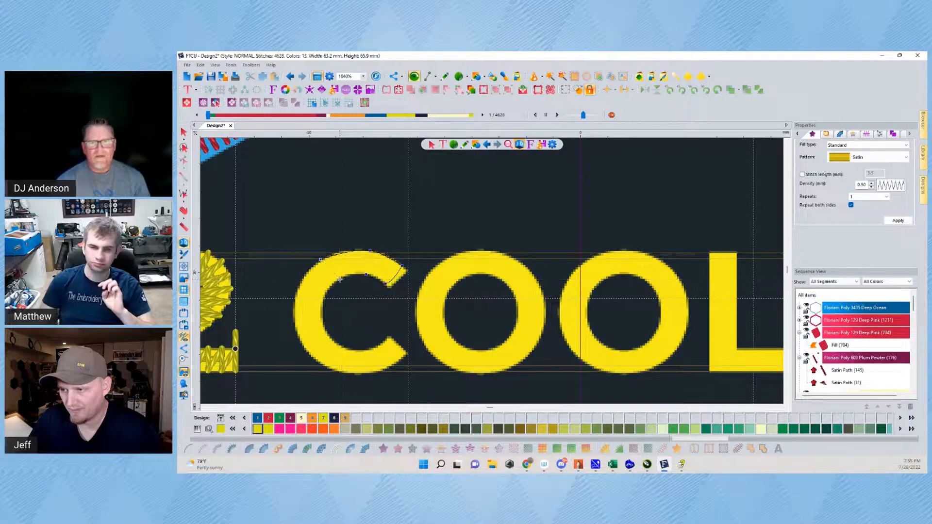
Continue the C's satin path around its outer bend and lower arc to the lower tip, and generate the stitches
left_click(293, 307)
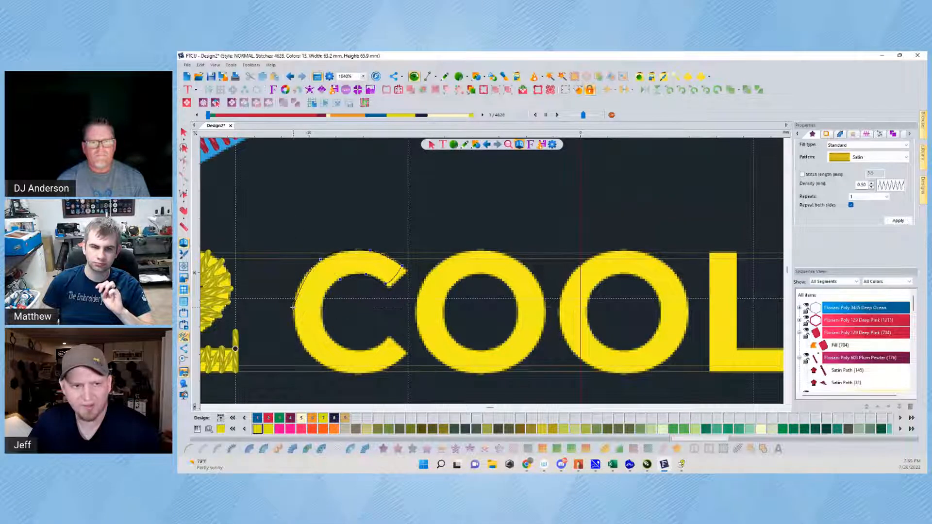
left_click(323, 307)
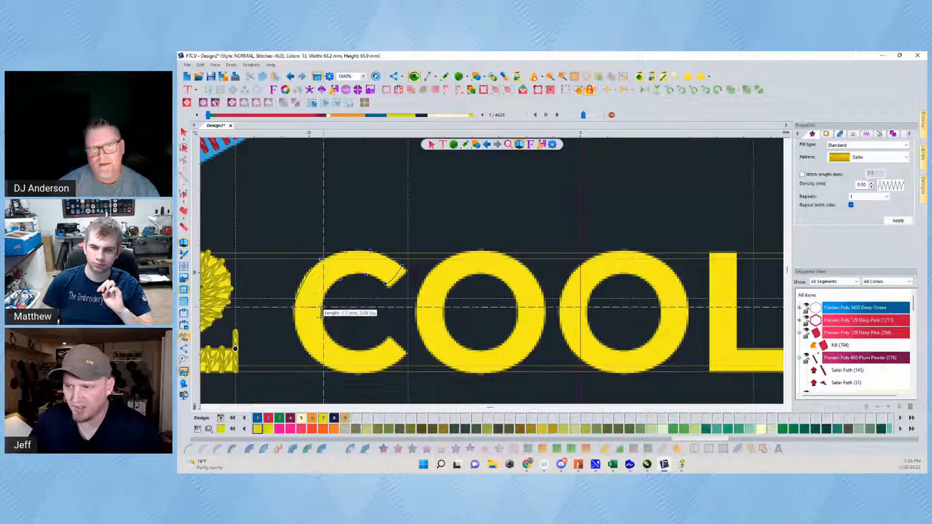
left_click(305, 348)
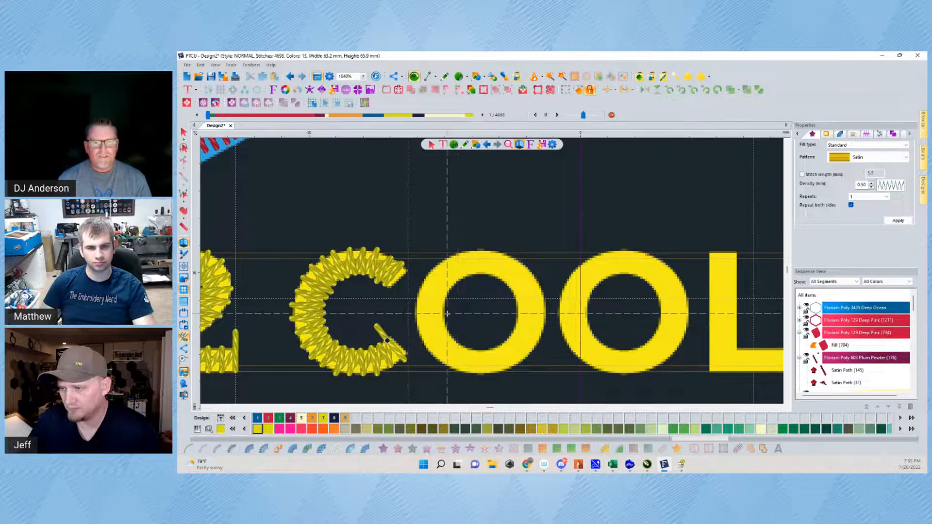
Measure the stroke thickness at the bottom of the first O and at the bottom and outer bend of the C
scroll(451, 313, "down", 2)
scroll(447, 314, "up", 2)
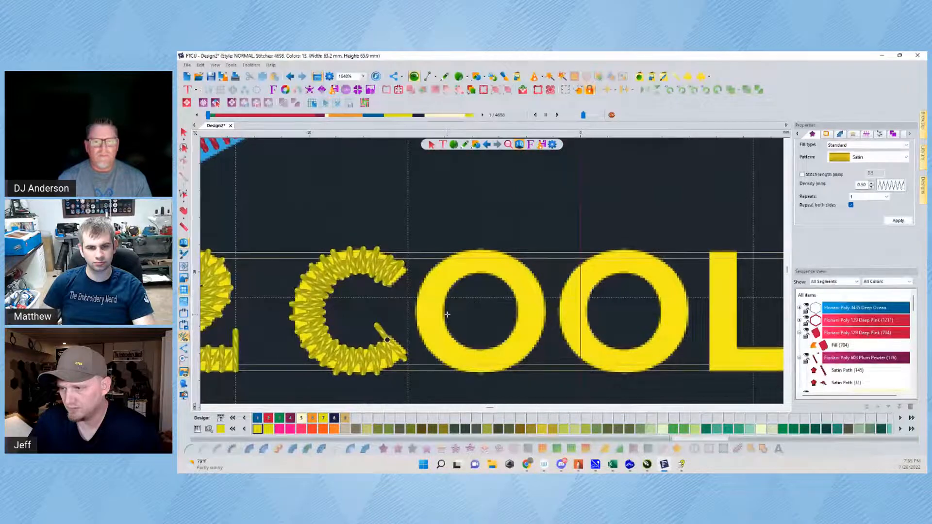
scroll(447, 314, "down", 2)
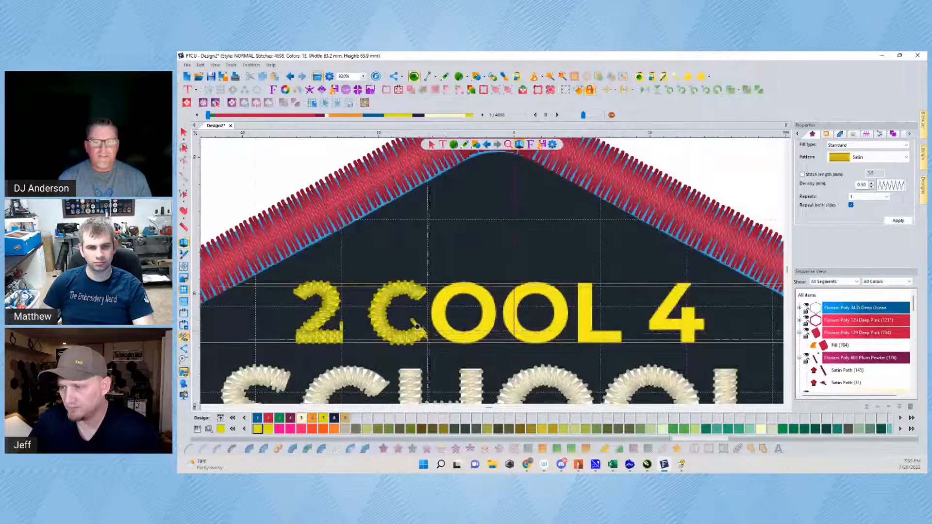
left_click(399, 338)
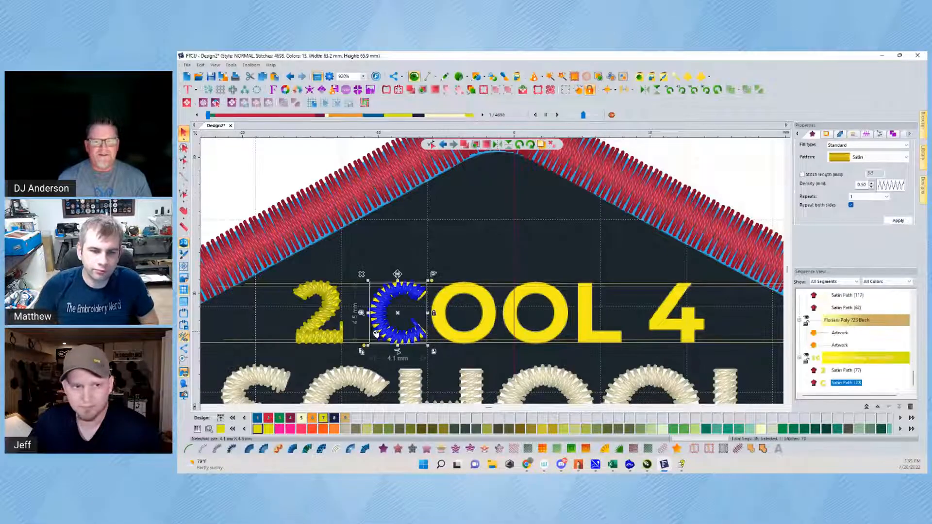
scroll(395, 331, "up", 2)
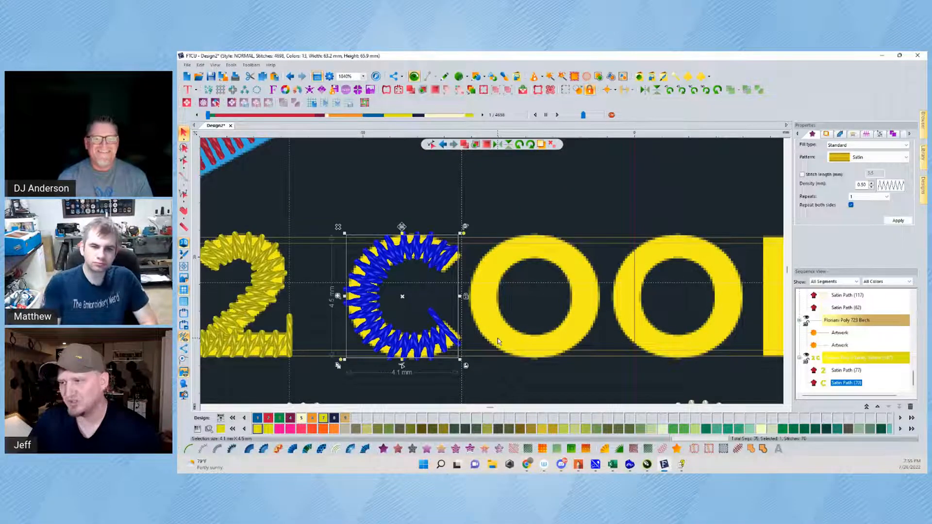
scroll(503, 336, "down", 2)
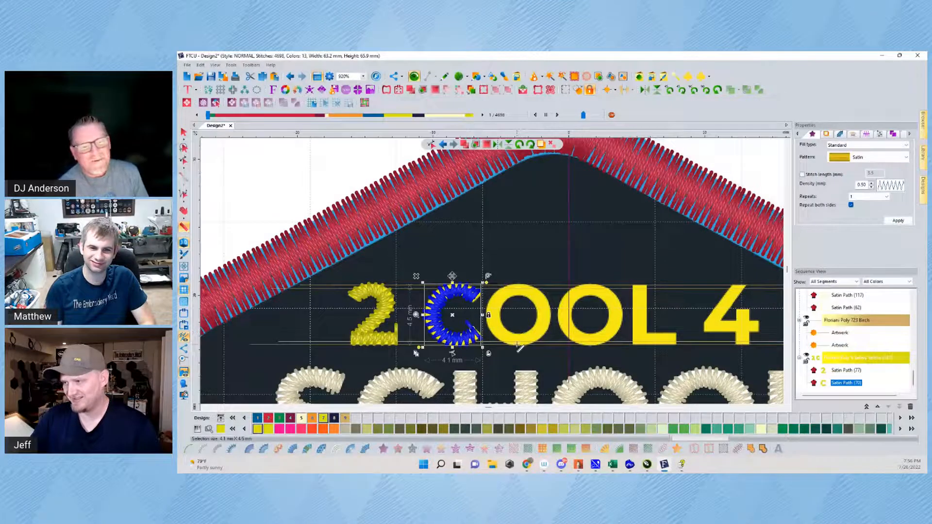
left_click_drag(520, 337, 522, 348)
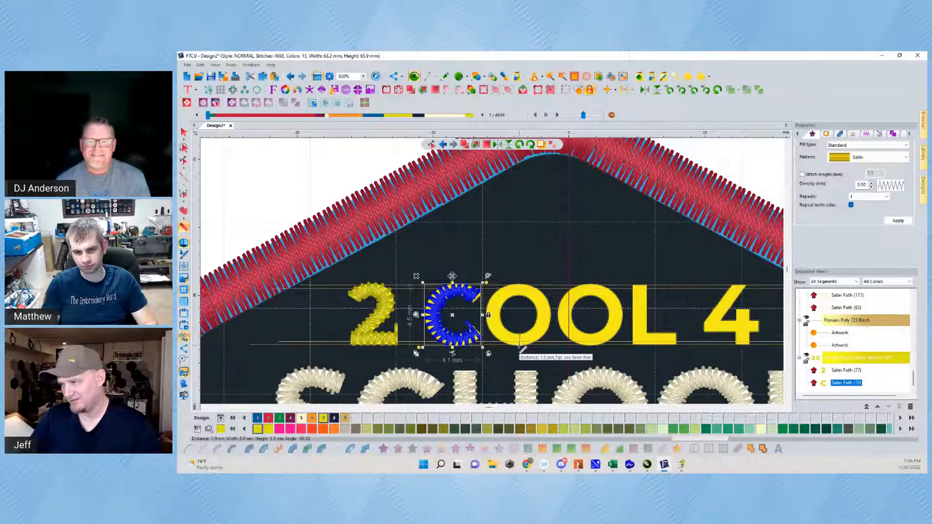
left_click_drag(523, 349, 523, 349)
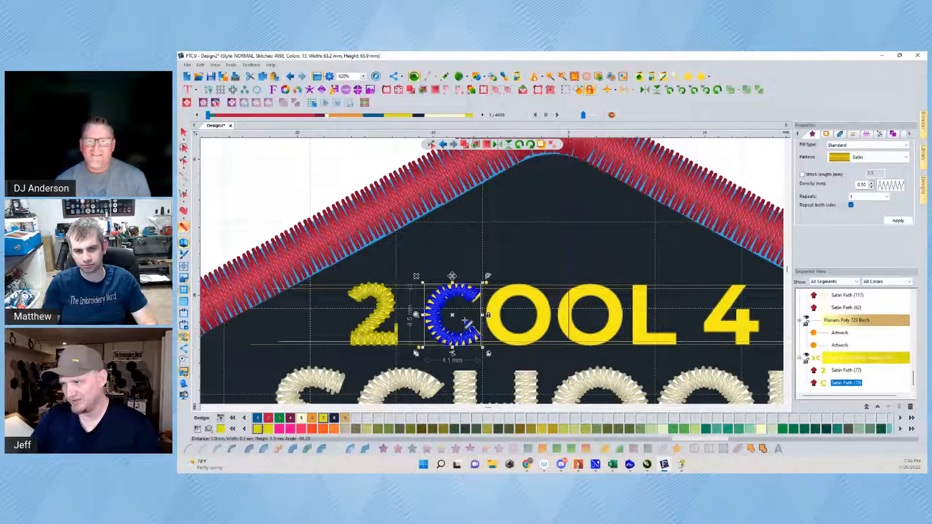
left_click_drag(457, 337, 454, 351)
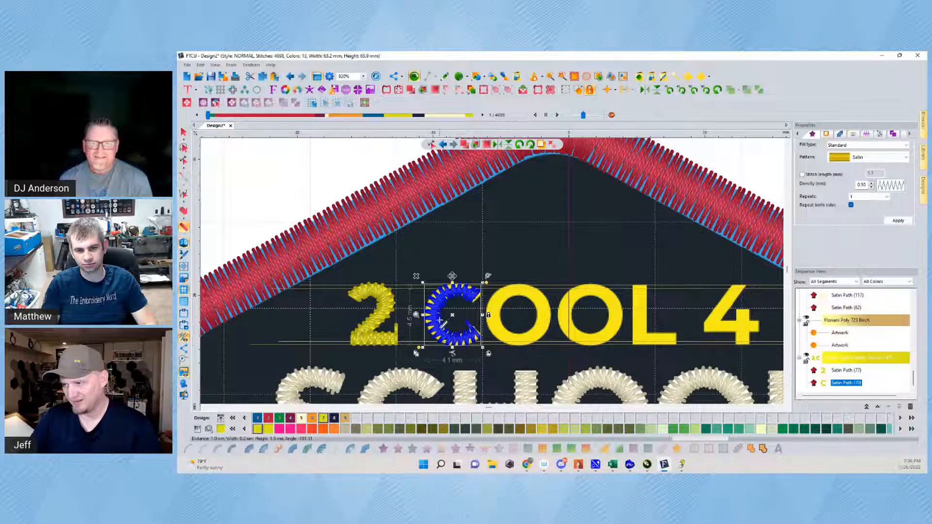
left_click_drag(440, 318, 426, 321)
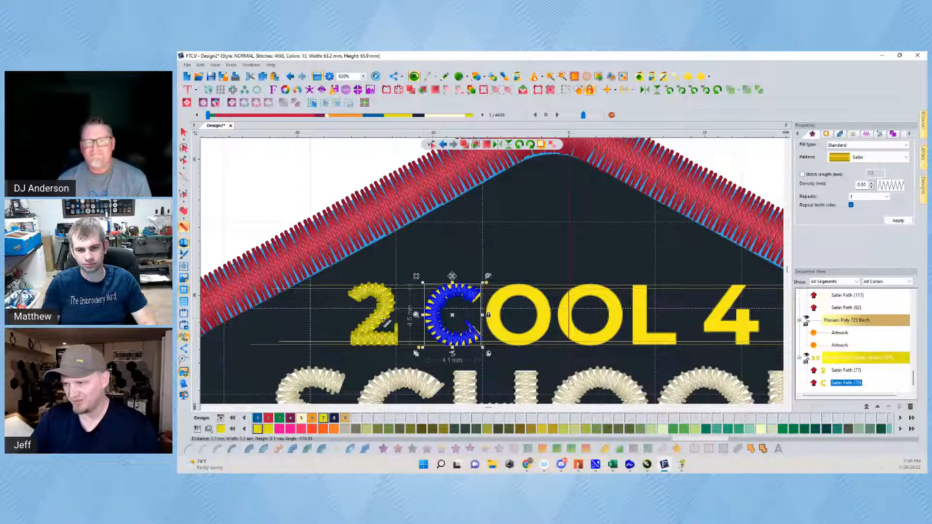
left_click(475, 244)
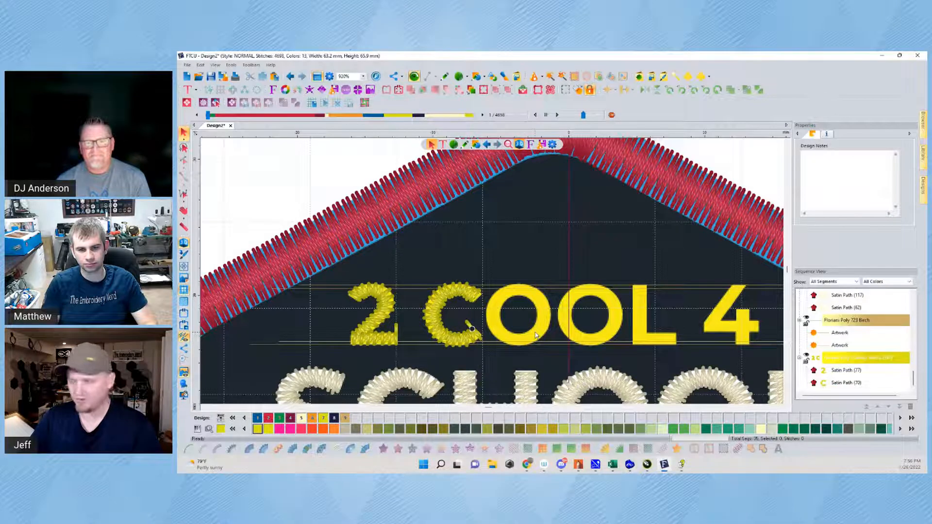
Start a satin path on the left side of the first O in COOL with paired inner and outer points
key("space")
scroll(534, 315, "up", 5)
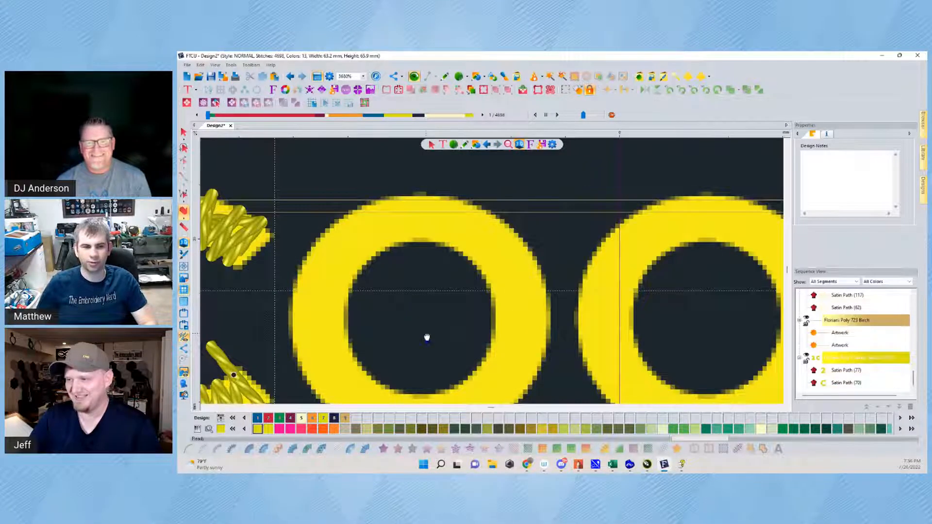
scroll(427, 338, "down", 2)
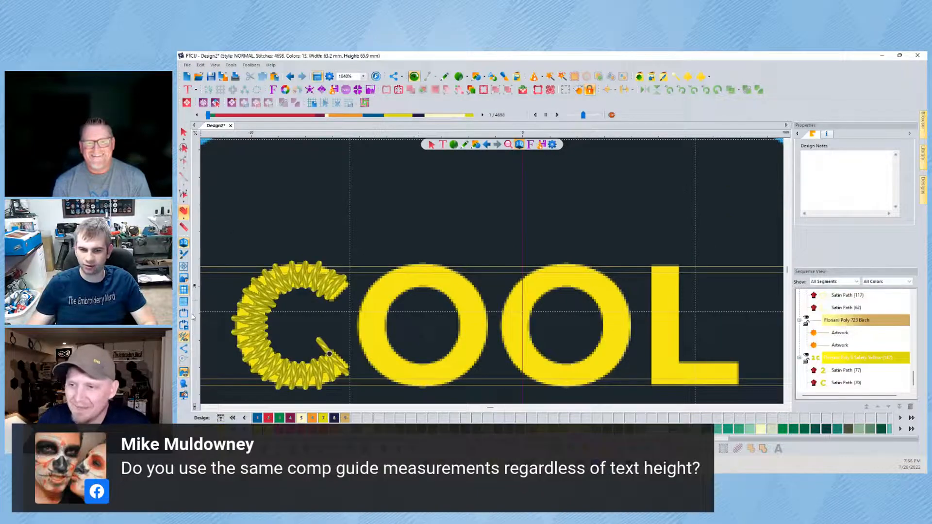
left_click(453, 144)
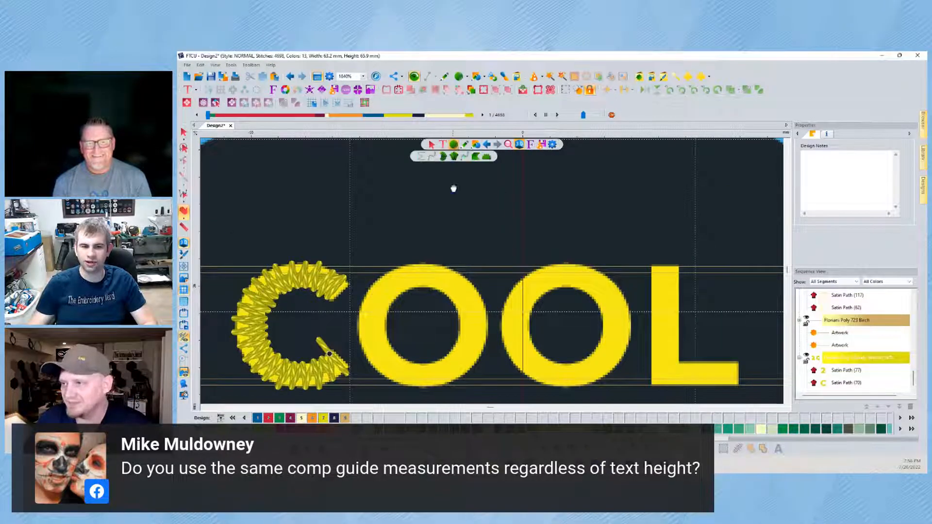
left_click(453, 159)
left_click(387, 315)
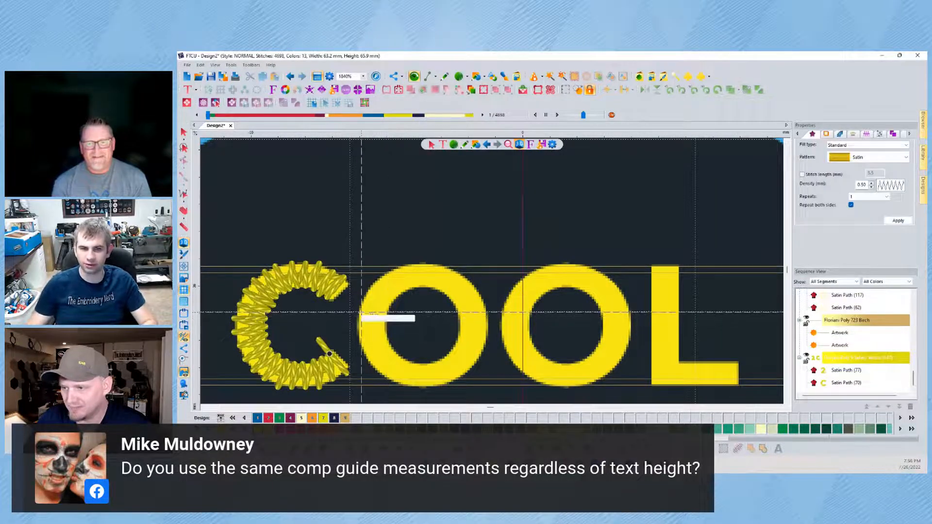
left_click(358, 315)
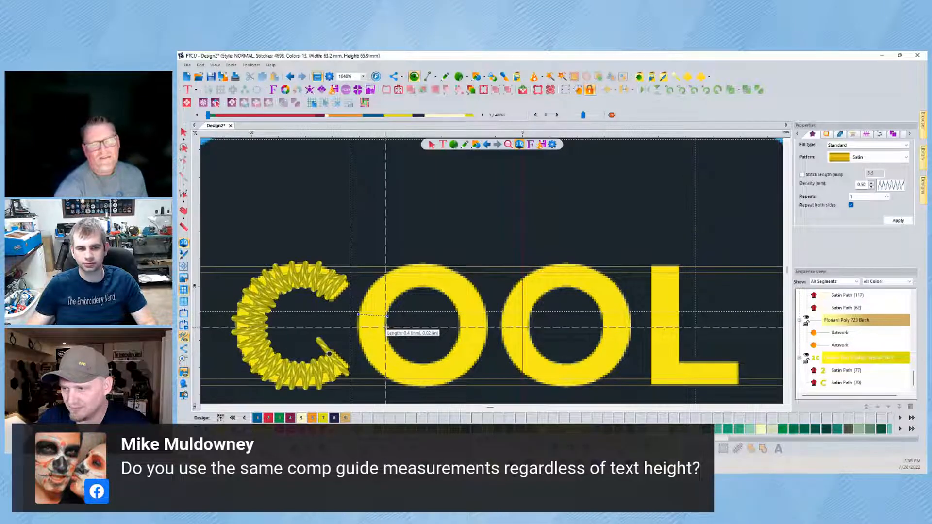
left_click(357, 327)
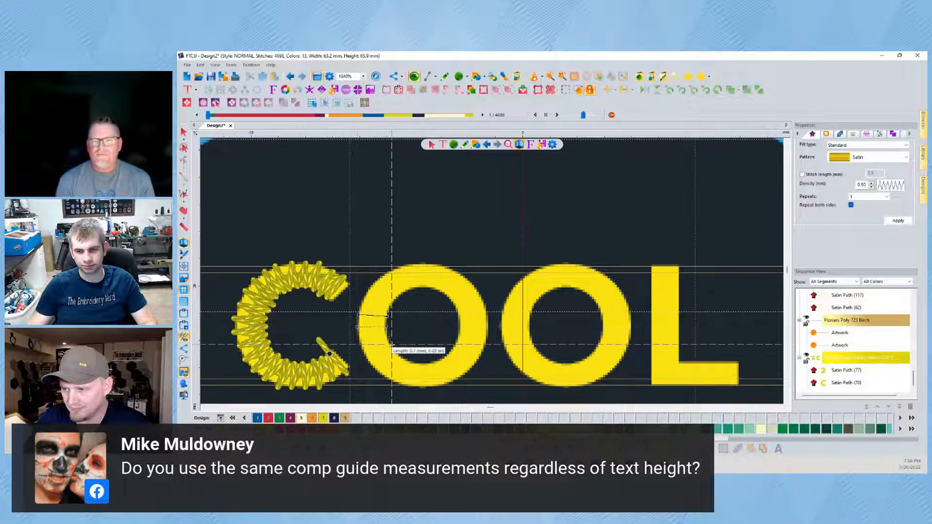
Continue the first O's satin path with paired points around its lower left curve and along the bottom arc
left_click(392, 345)
left_click(372, 364)
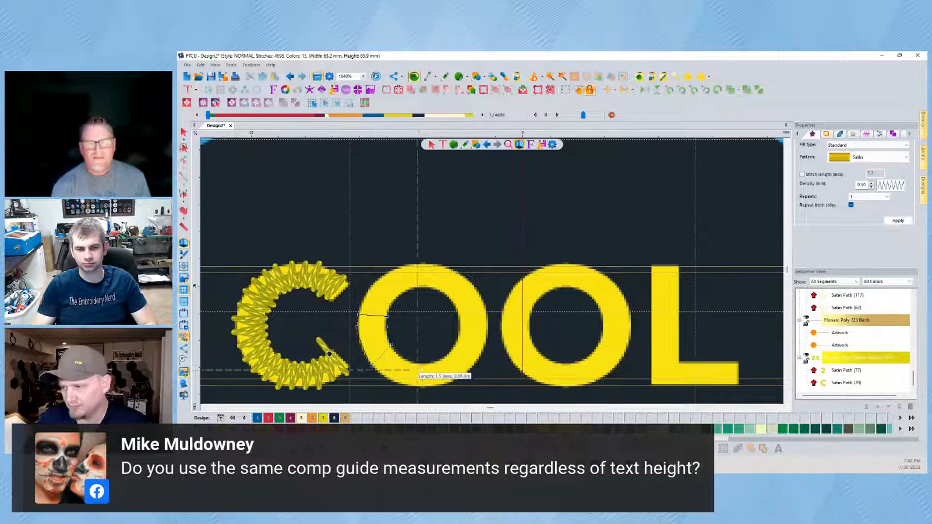
left_click(418, 363)
left_click(416, 386)
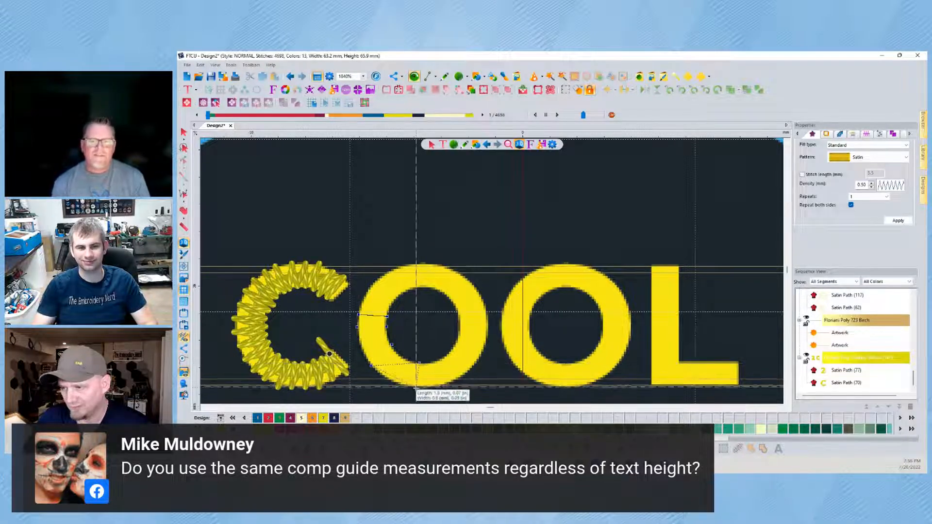
left_click(441, 359)
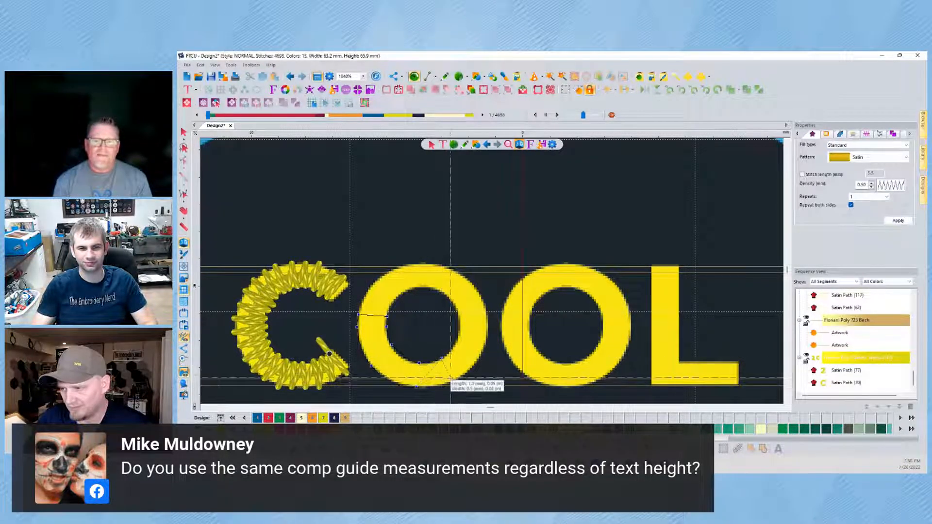
left_click(454, 380)
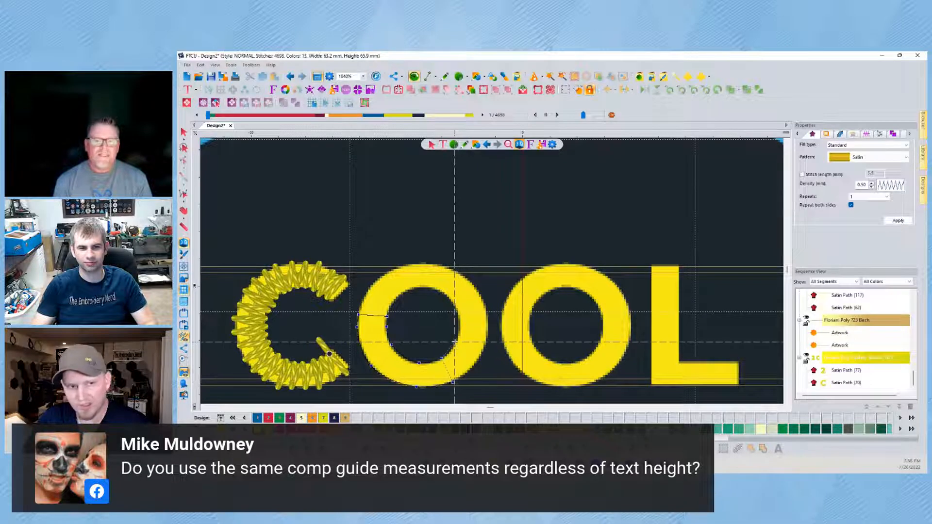
Complete the first O's satin path with paired points up its right side, over the top and back to the start, and generate the stitches
left_click(454, 342)
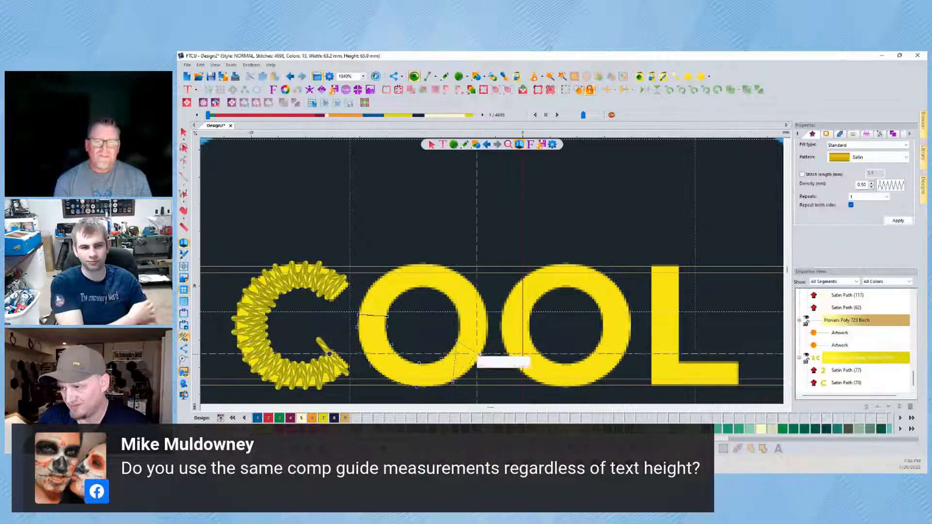
left_click(481, 355)
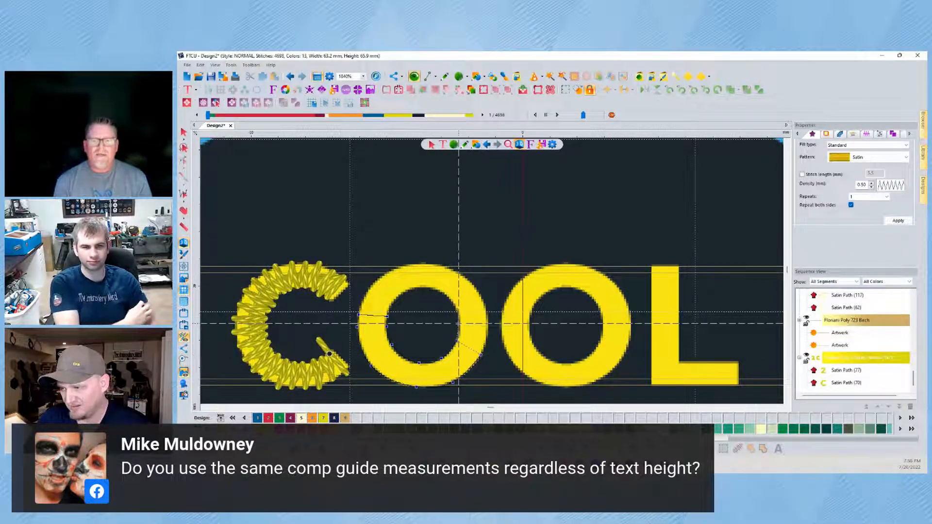
left_click(486, 324)
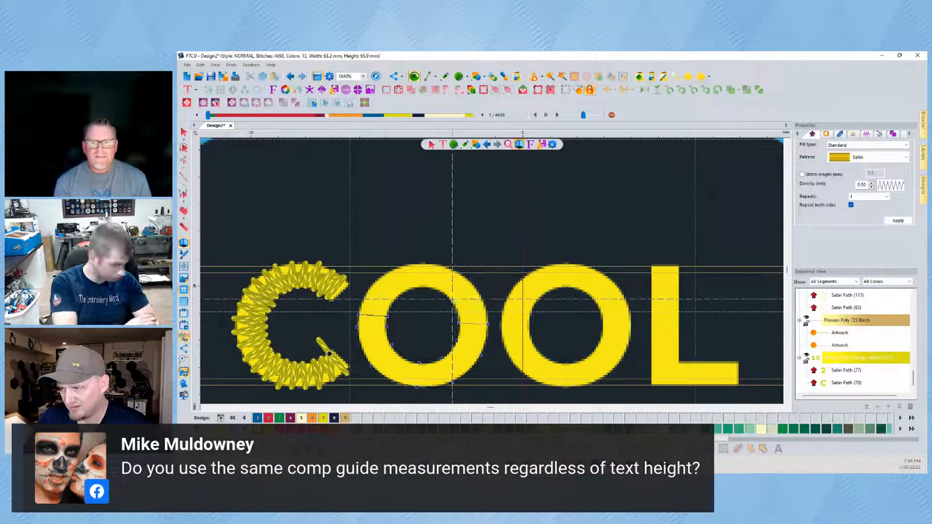
left_click(473, 284)
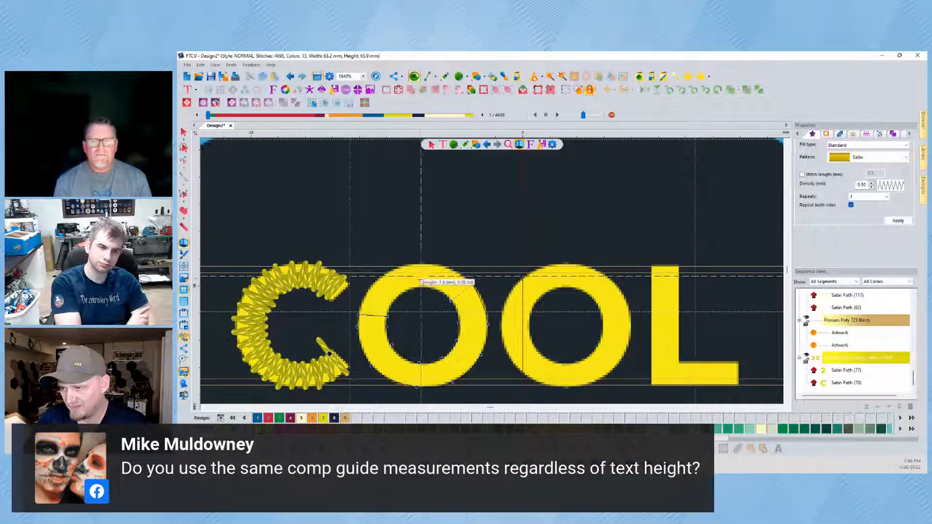
left_click(420, 264)
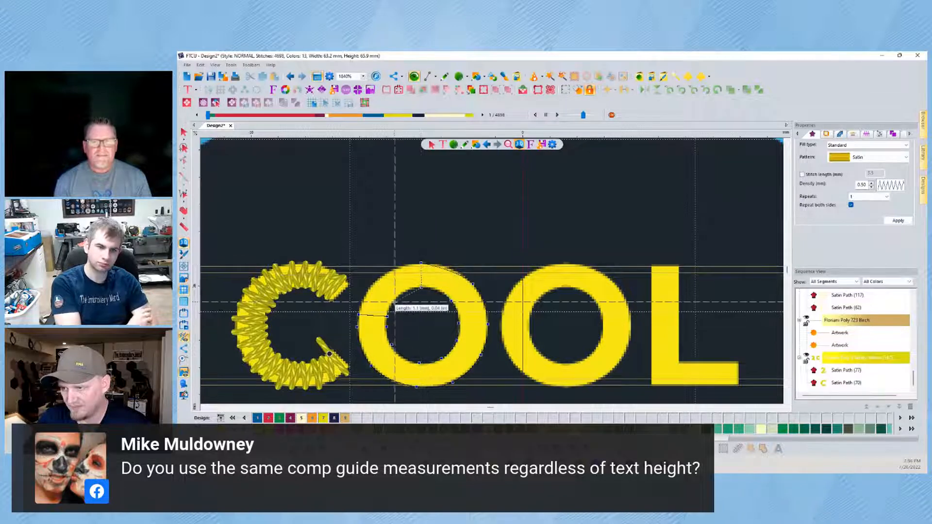
left_click(373, 286)
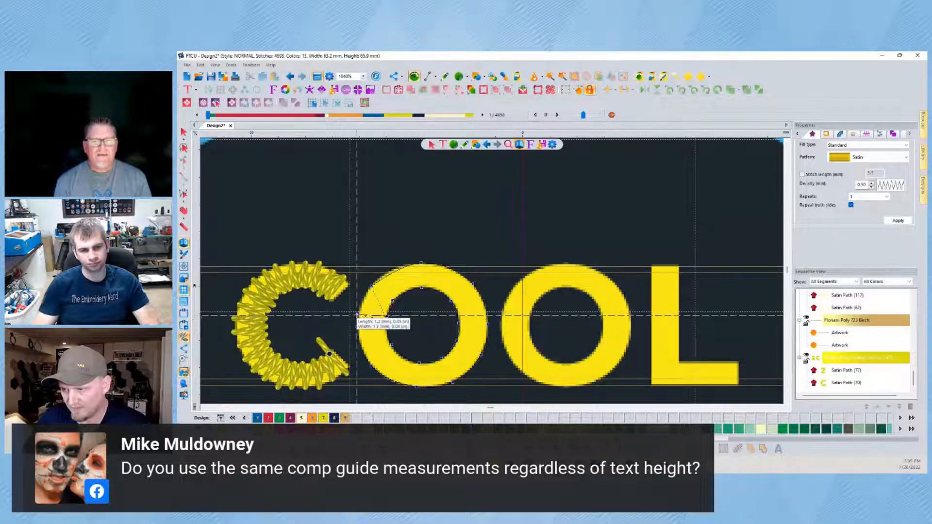
left_click(358, 317)
key("Return")
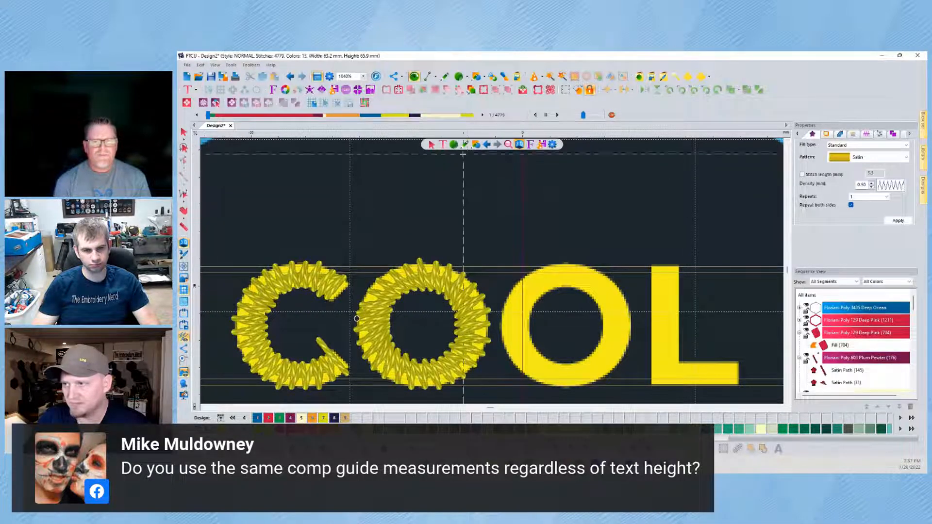
Edit the first O's satin path nodes to refine its outline, including the height of the top edge
left_click(184, 148)
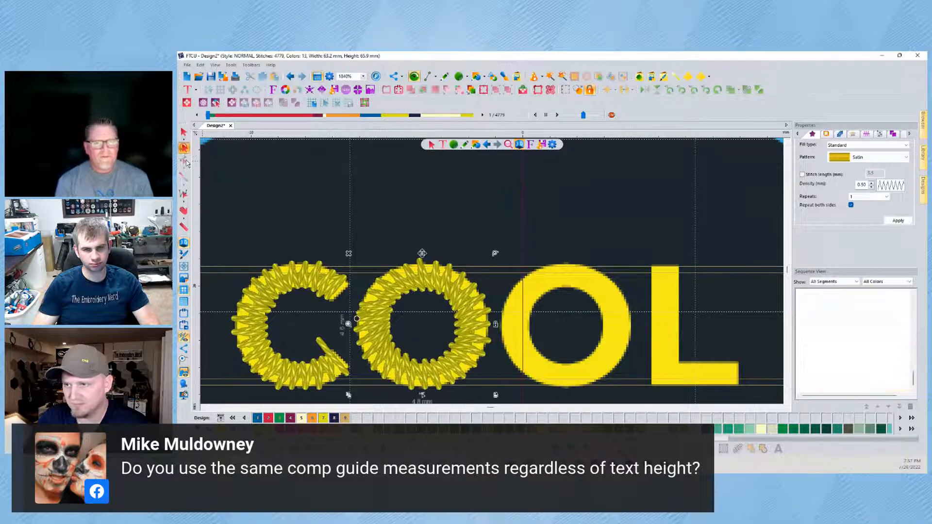
left_click(184, 160)
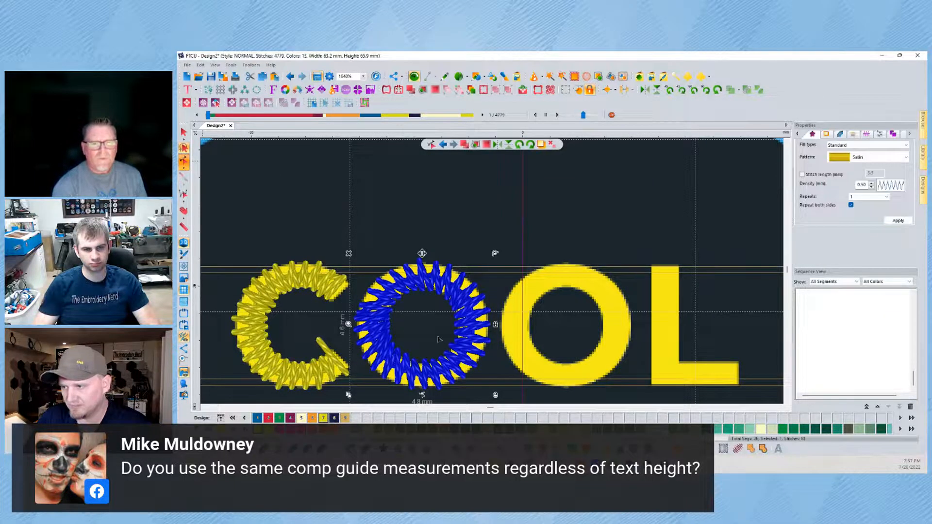
left_click(395, 318)
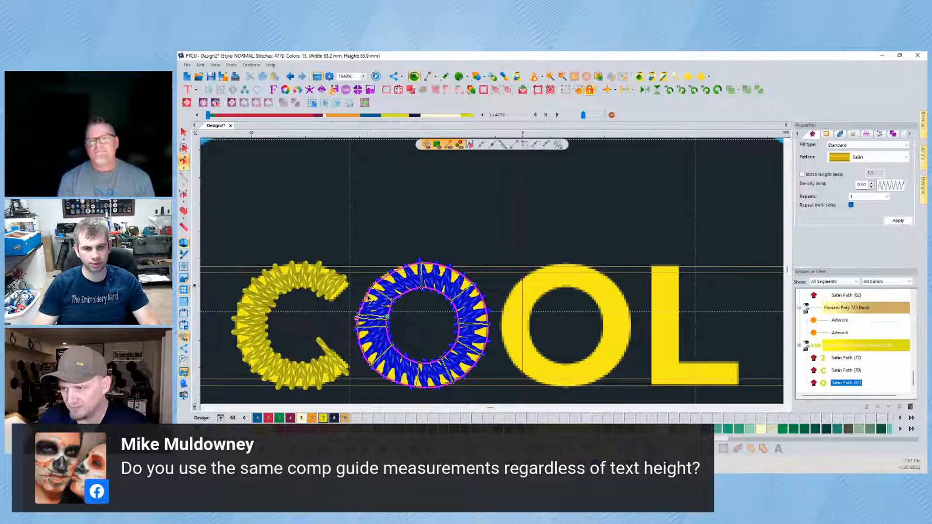
left_click(183, 135)
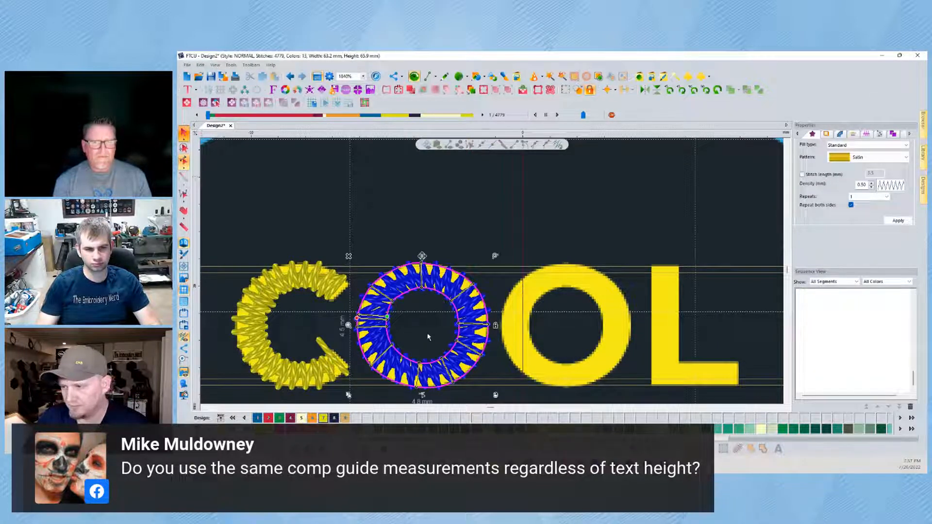
key("Escape")
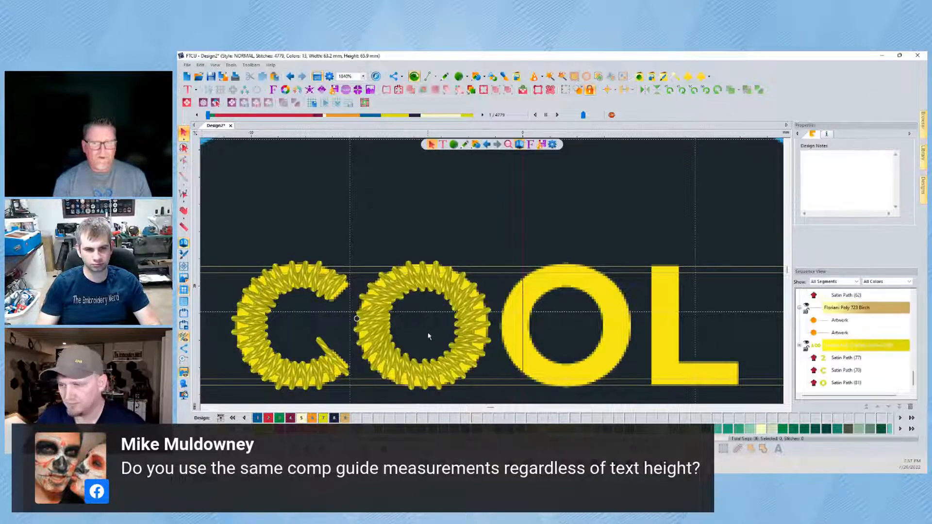
Duplicate the first O's satin path and align the copy over the second O in COOL
left_click(511, 344)
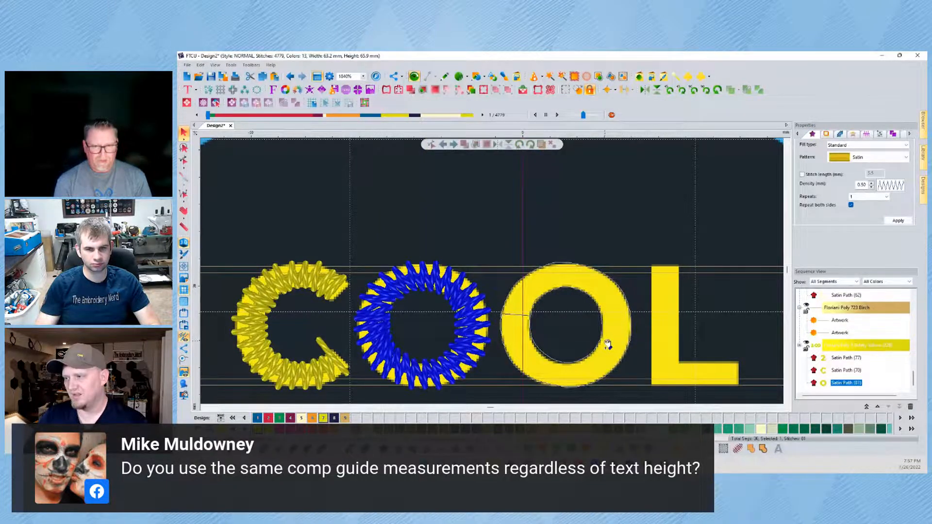
left_click(607, 345)
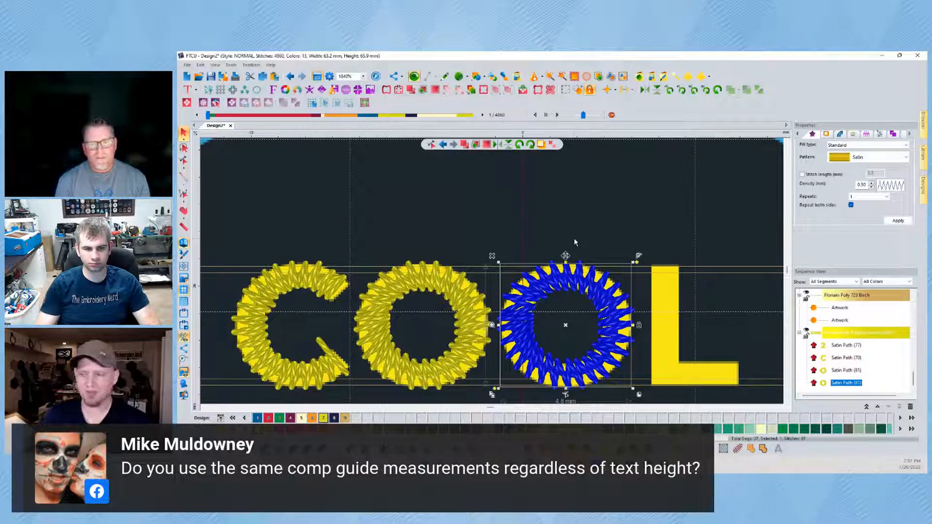
left_click_drag(573, 230, 426, 218)
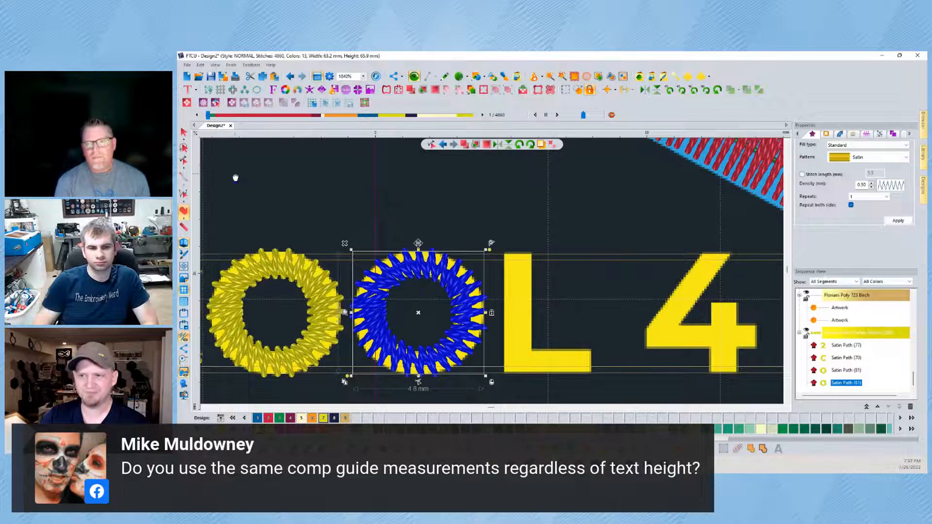
left_click(447, 199)
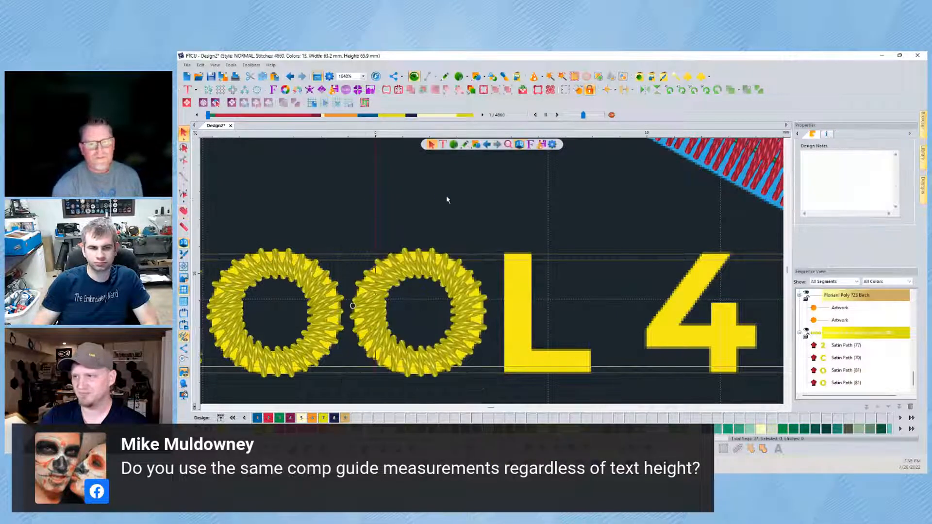
Create a satin path for the L, starting at the upper guide, turning at the corner and ending at the foot's outer end
left_click(452, 144)
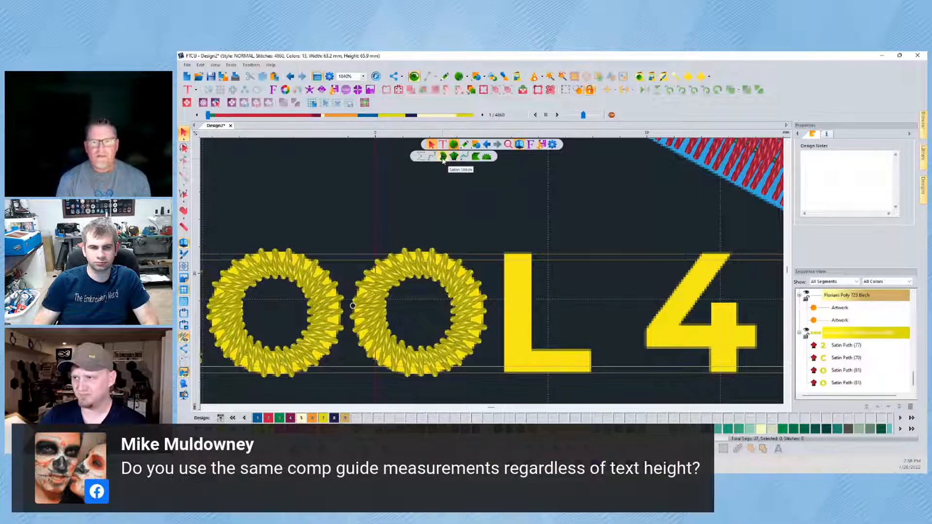
left_click(449, 157)
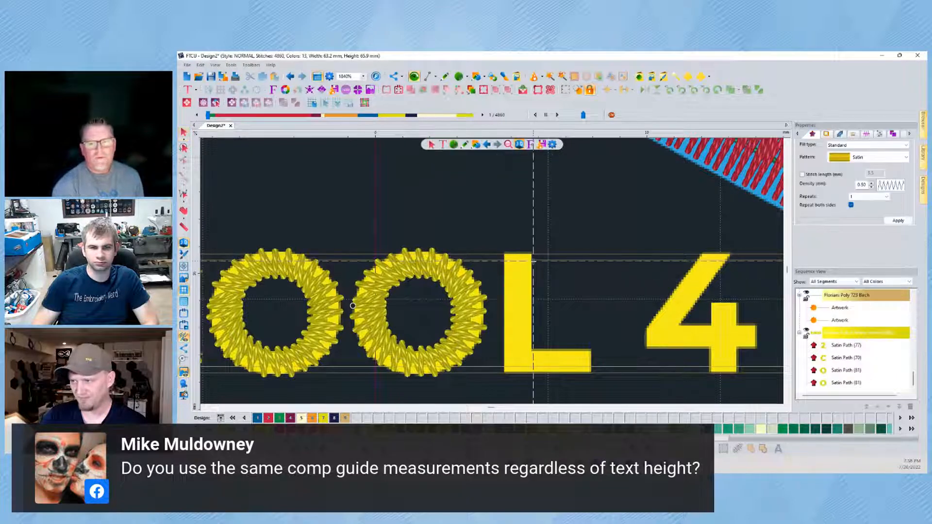
left_click(542, 260)
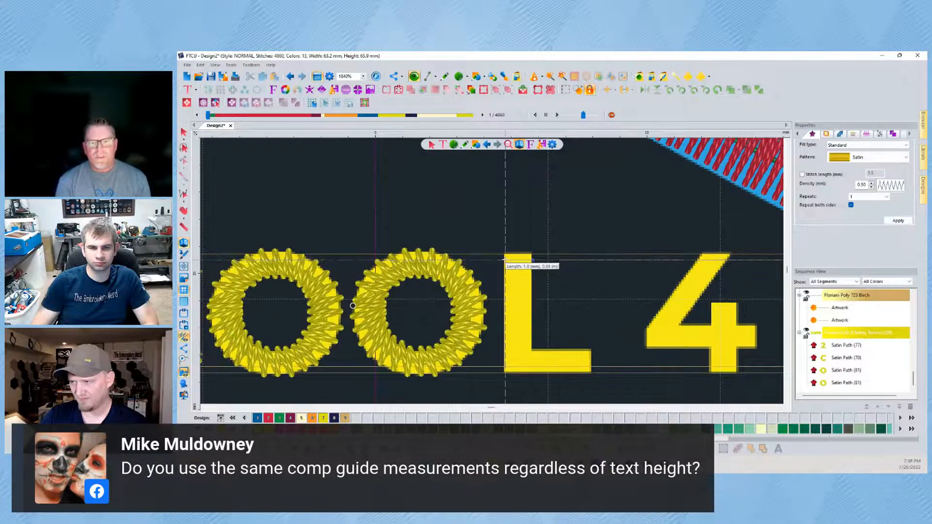
left_click(533, 260)
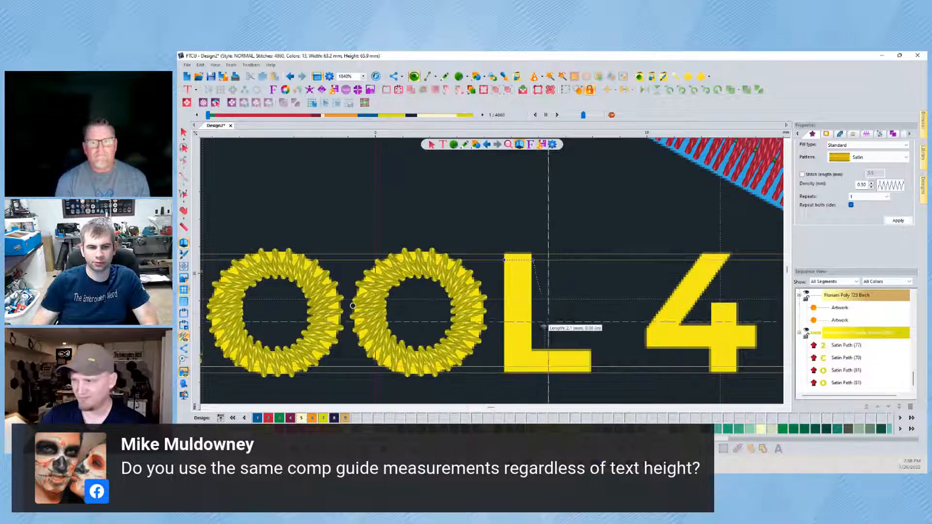
left_click(532, 350)
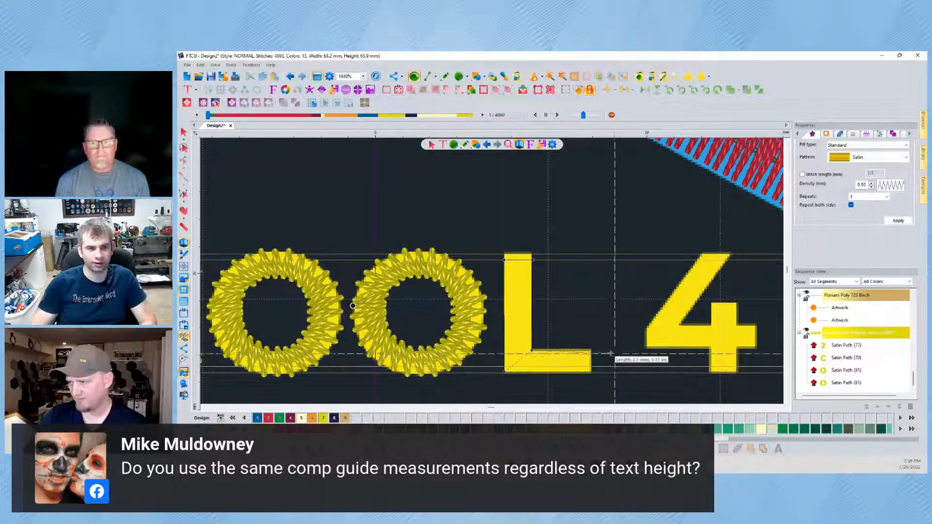
left_click(591, 349)
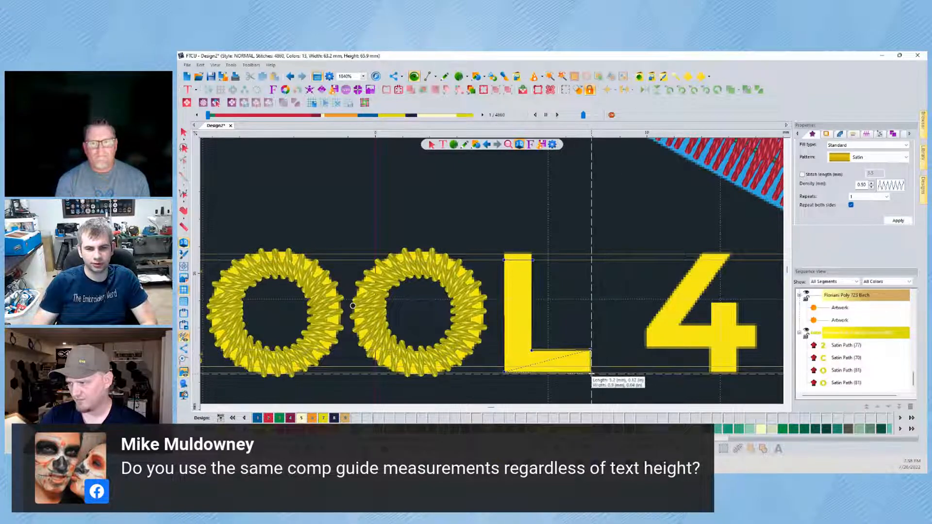
left_click(591, 371)
key("Return")
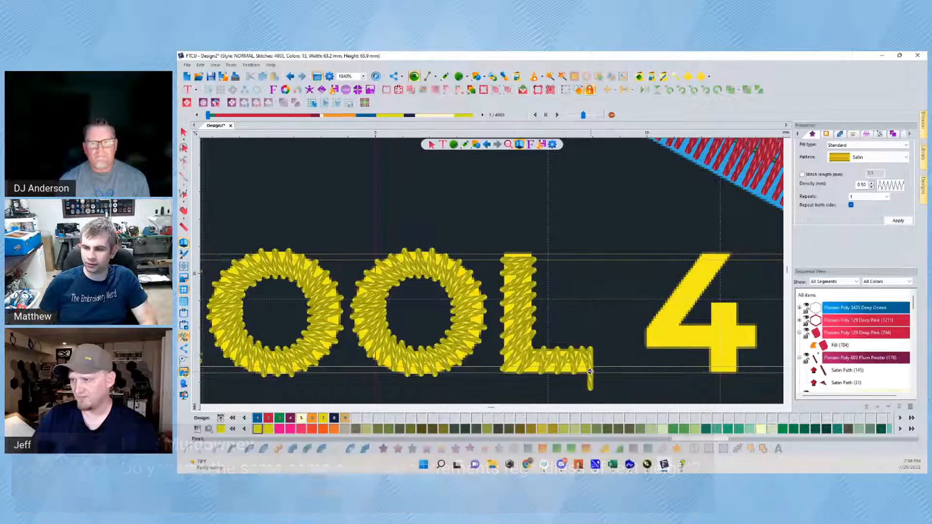
Create a satin path along the diagonal stroke of the 4, from the upper guide line to its lower left end
left_click_drag(634, 323, 378, 315)
left_click(519, 144)
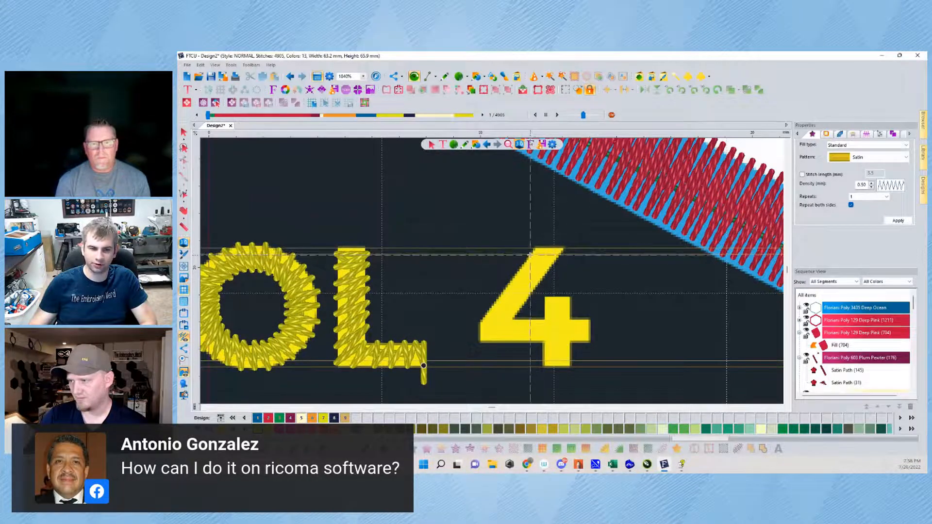
mouse_move(532, 253)
left_mouse_down()
mouse_move(559, 255)
mouse_move(482, 322)
mouse_move(510, 324)
left_mouse_up()
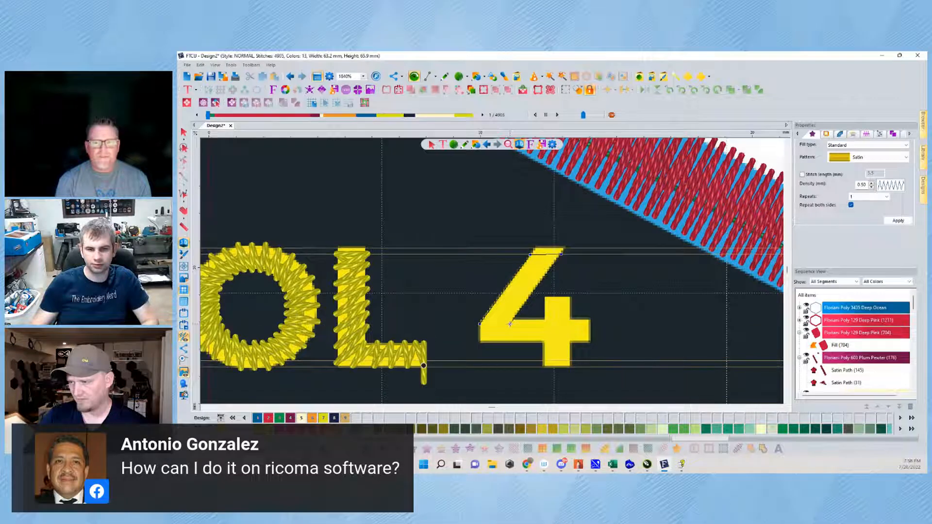
key("Return")
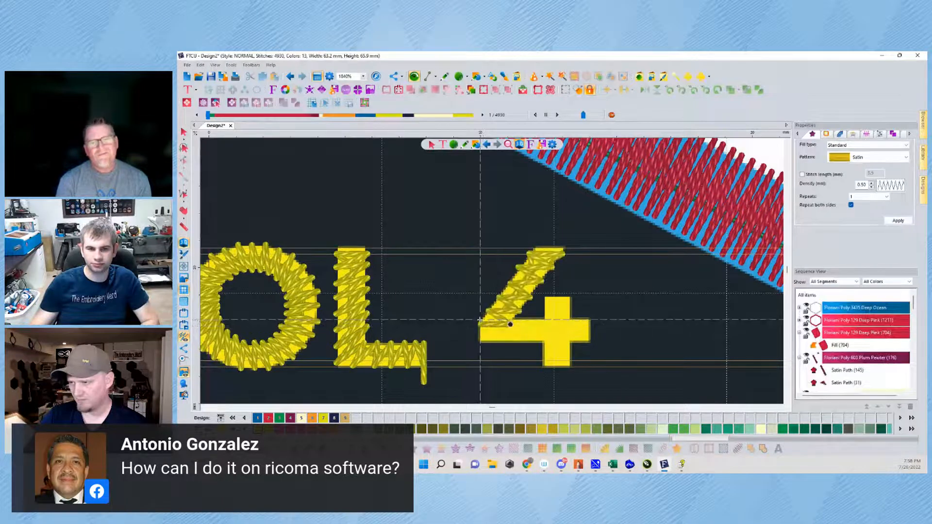
Create a satin path across the horizontal bar of the 4
left_click(479, 320)
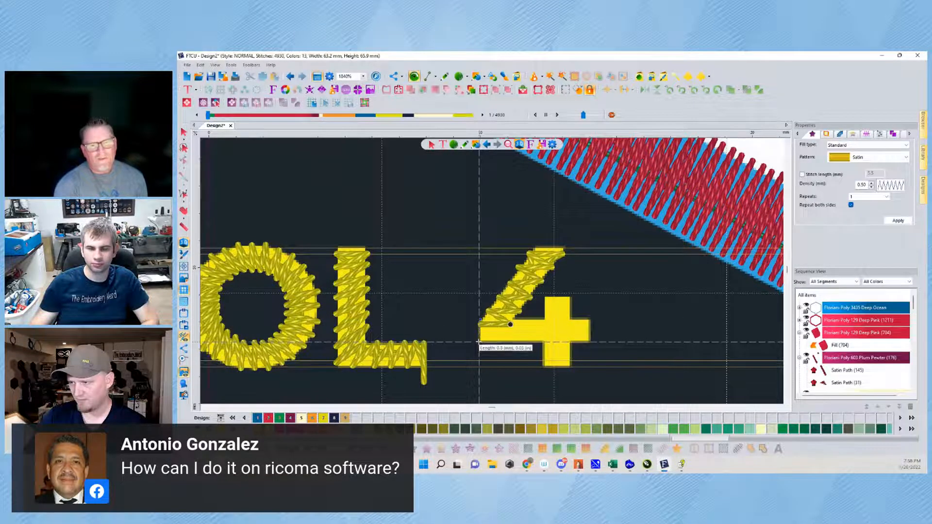
left_click(589, 317)
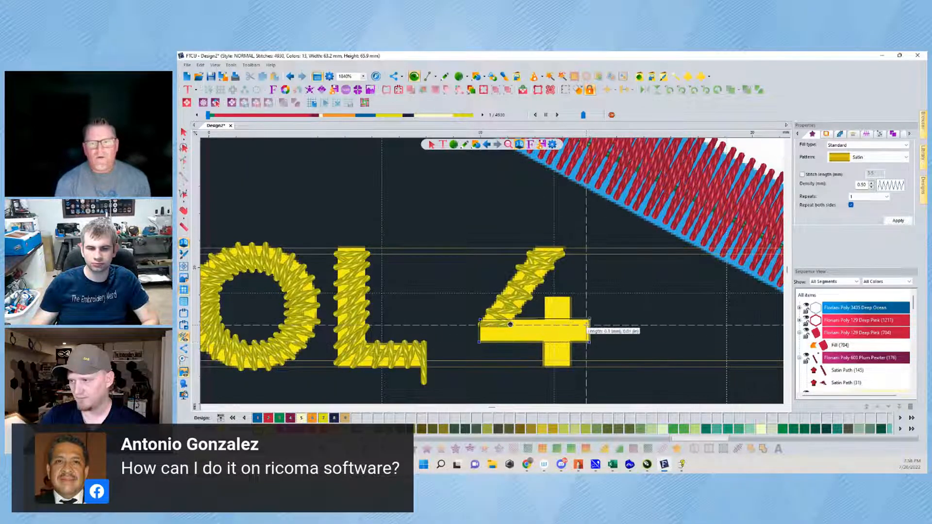
key("Return")
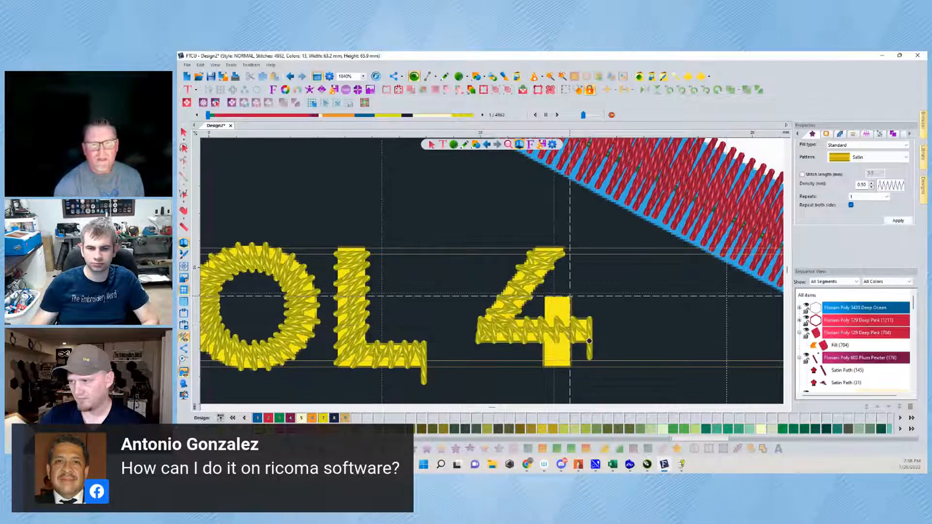
Create a satin path down the vertical stem of the 4, ending at the lower guide line, and deselect it
left_click(570, 295)
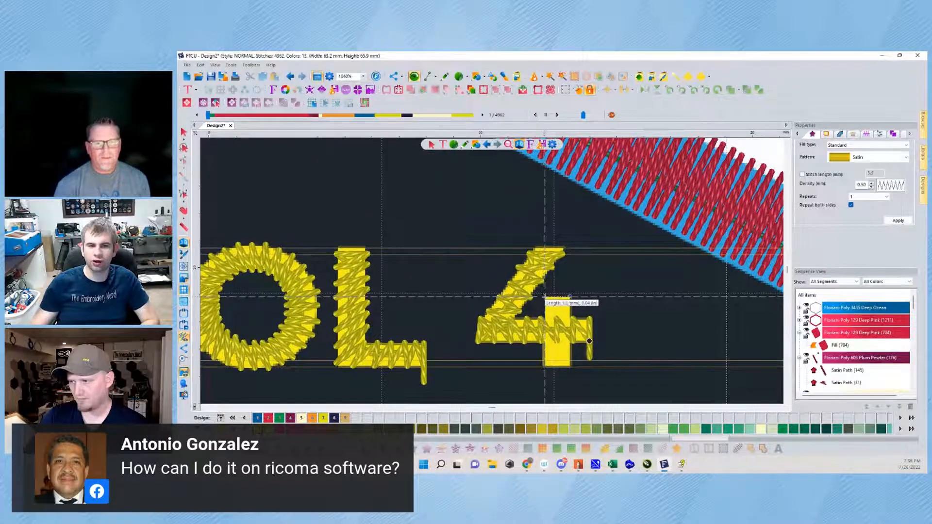
left_click(544, 295)
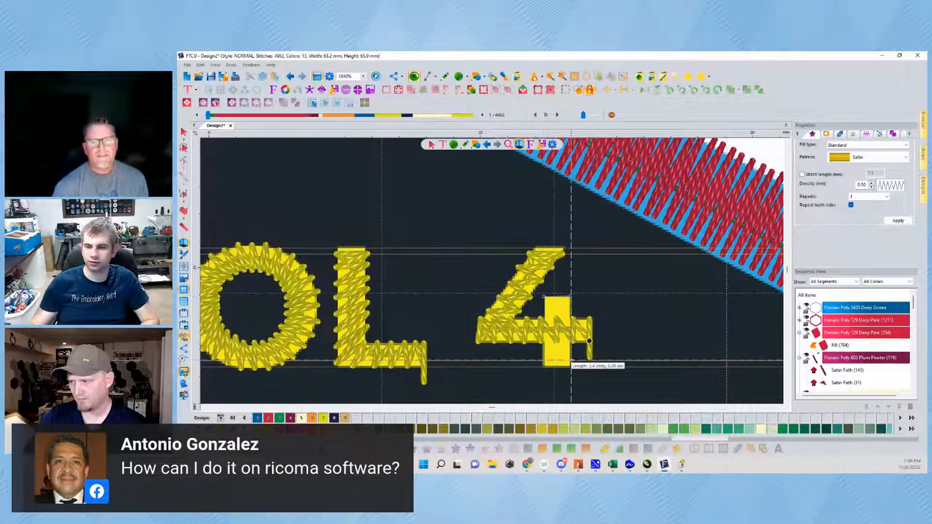
left_click(571, 360)
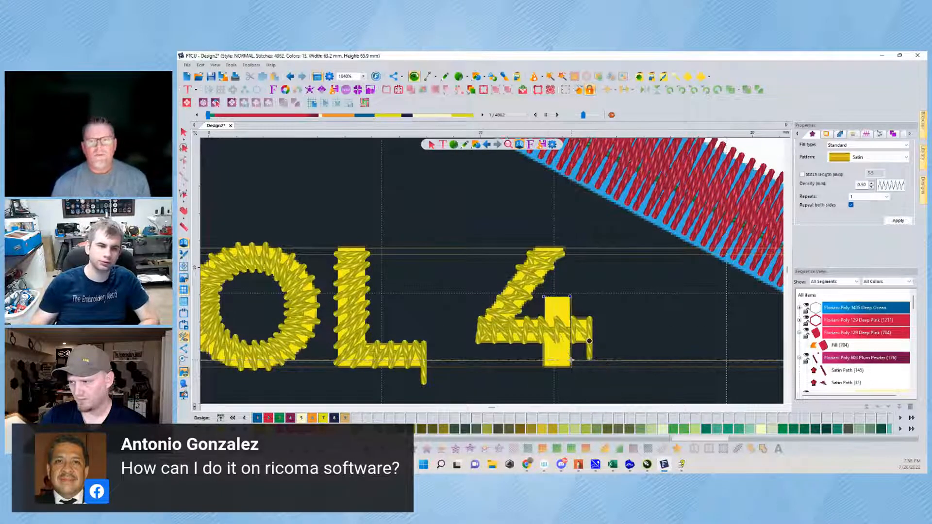
left_click(543, 360)
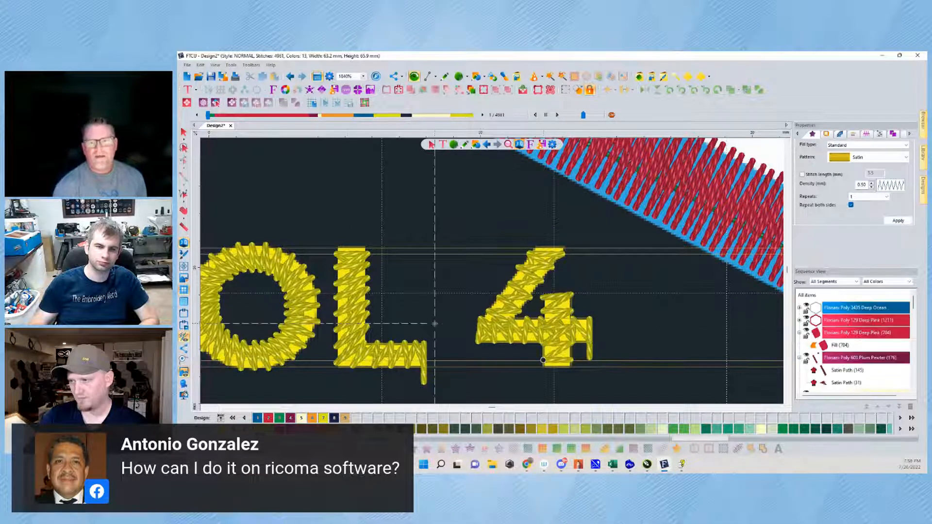
key("Escape")
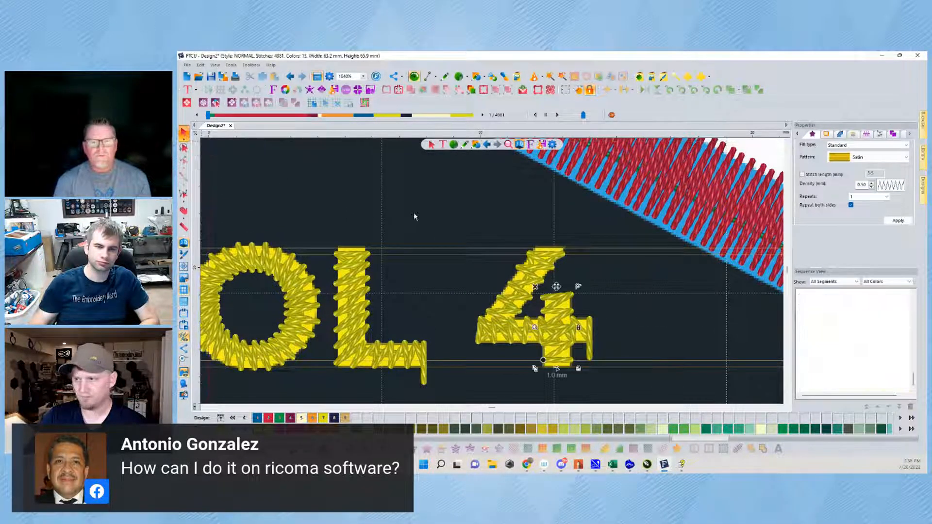
scroll(430, 269, "down", 1)
scroll(429, 269, "down", 1)
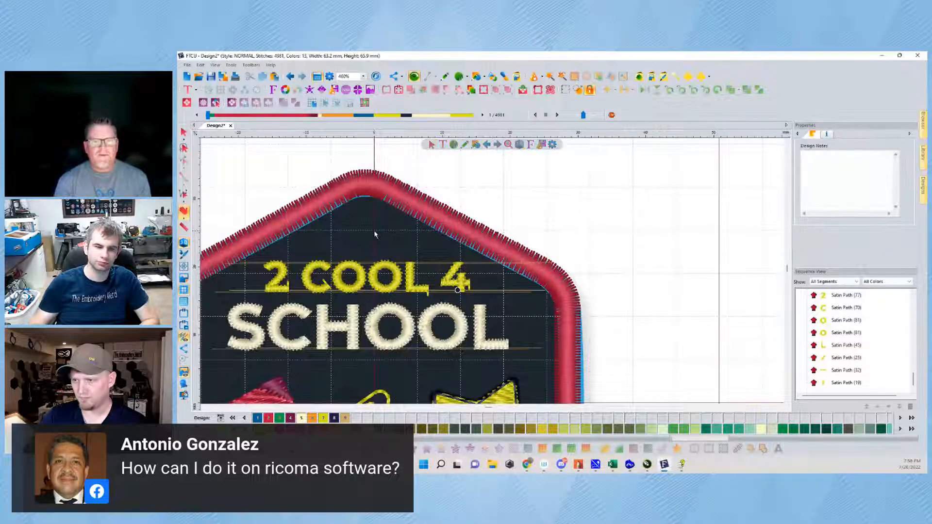
Examine the "2 COOL 4" satin lettering up close and turn off the 3D stitch view to compare it with the artwork
left_click_drag(364, 243, 419, 222)
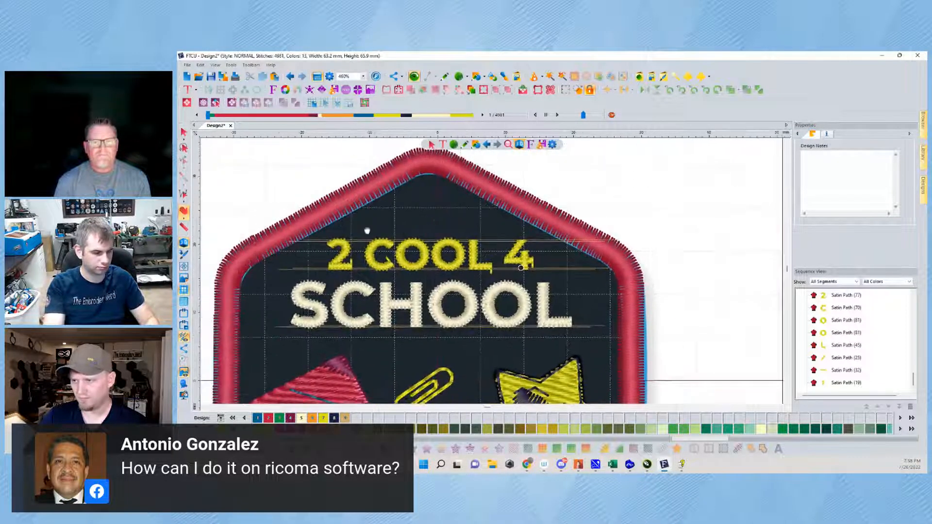
left_click(184, 131)
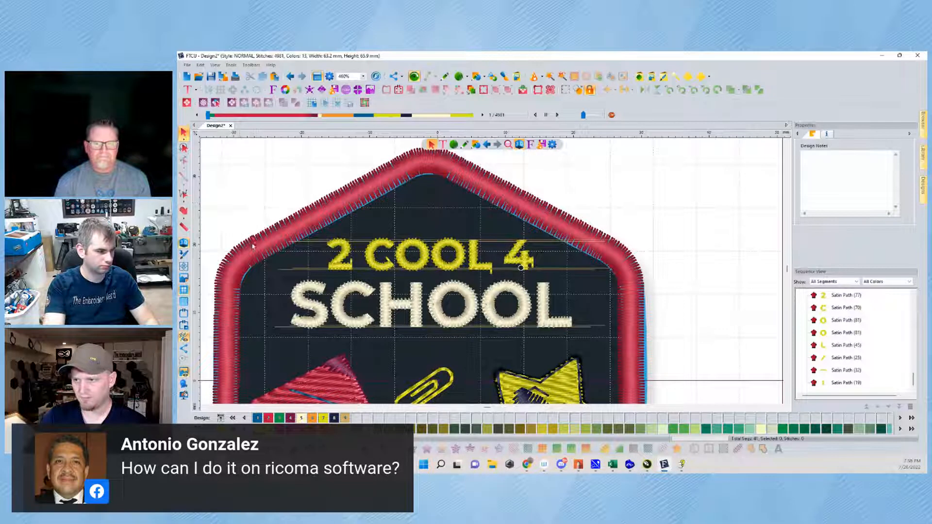
left_click_drag(233, 228, 543, 281)
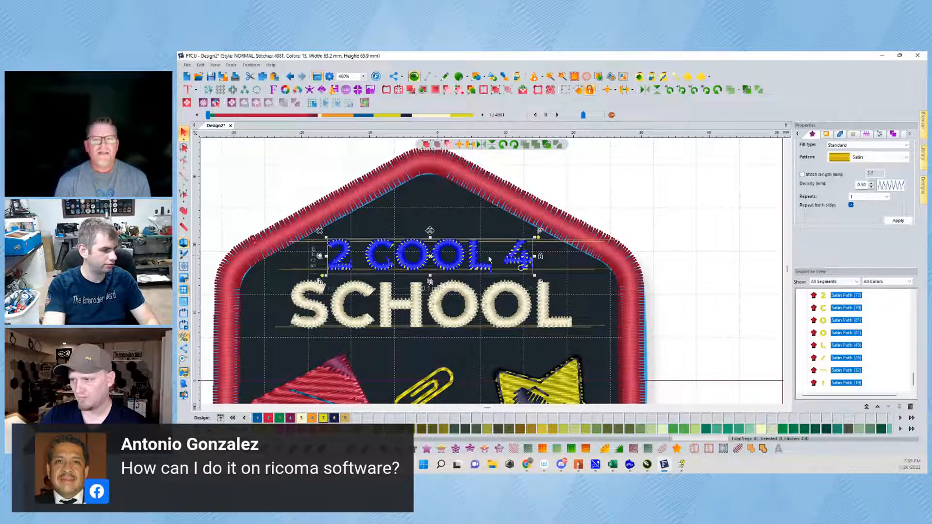
scroll(477, 251, "up", 4)
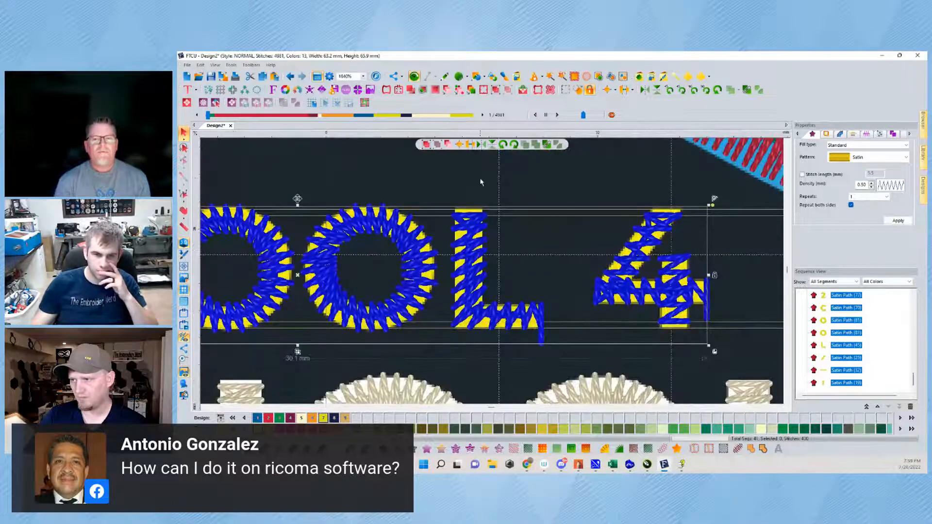
scroll(476, 227, "up", 1)
left_click(507, 180)
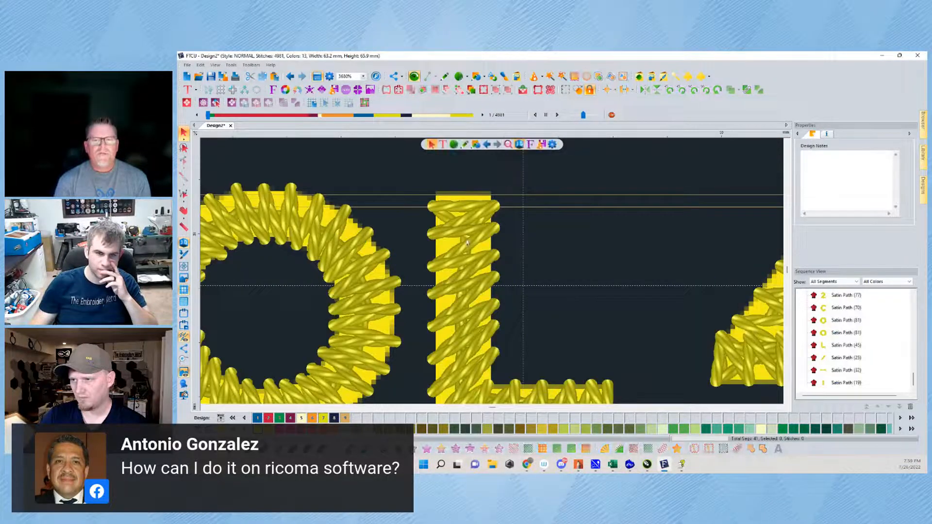
left_click(519, 145)
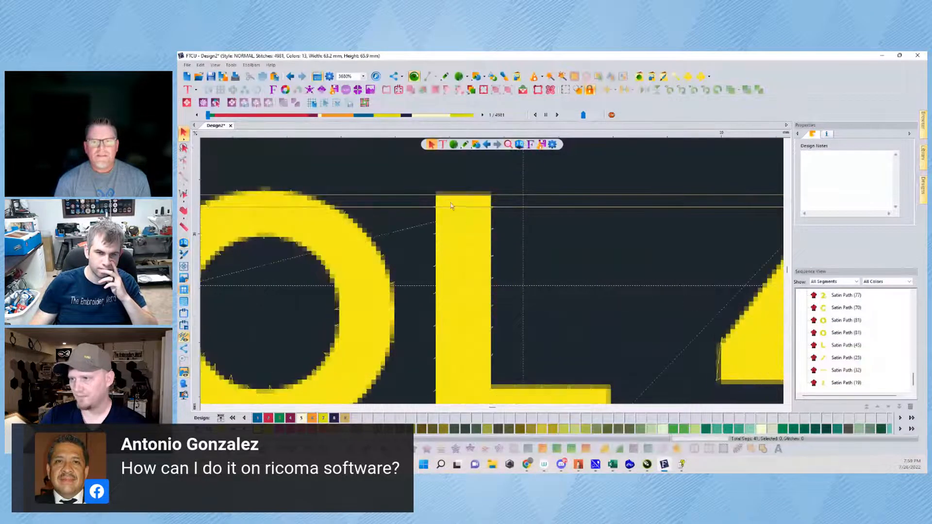
scroll(442, 244, "down", 1)
scroll(441, 244, "down", 4)
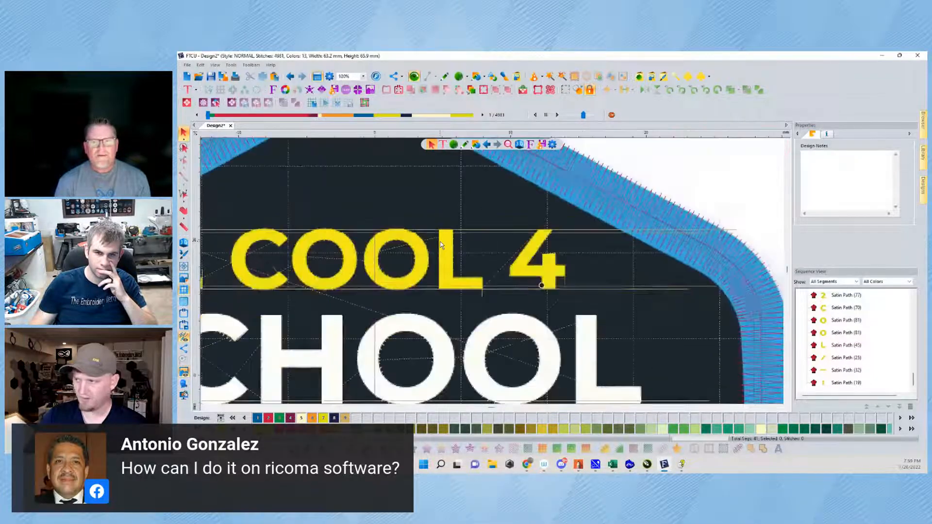
Recolor the "2 COOL 4" lettering to Floriani Poly Cream (540) and check its stitches with the background image hidden and shown
left_click_drag(353, 226, 462, 256)
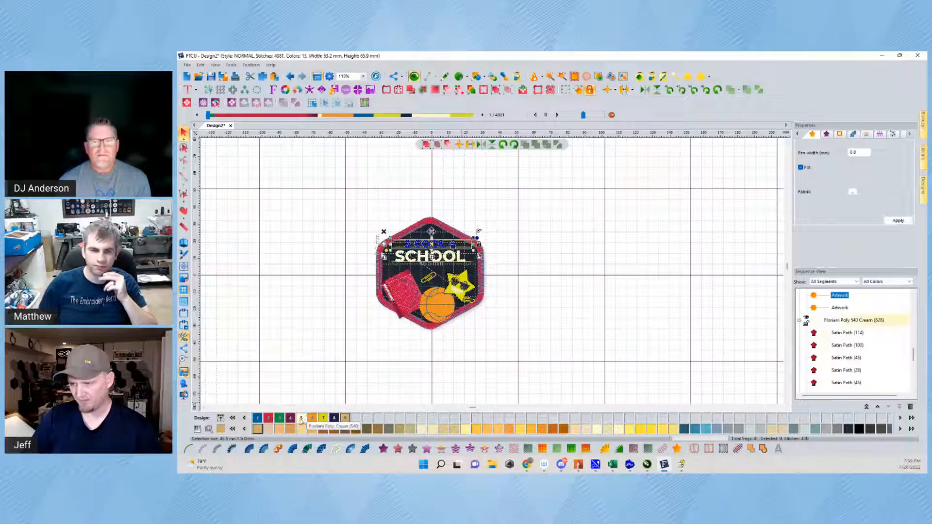
scroll(439, 246, "up", 3)
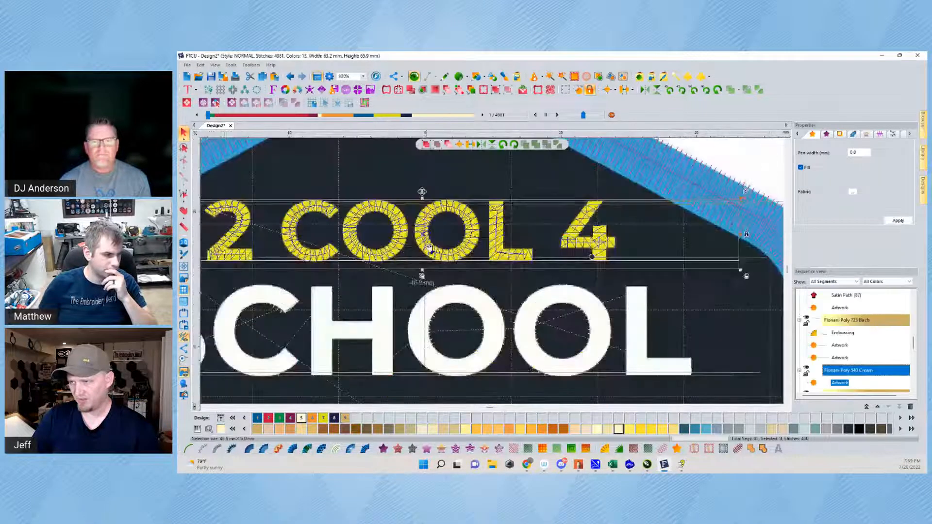
scroll(404, 222, "up", 1)
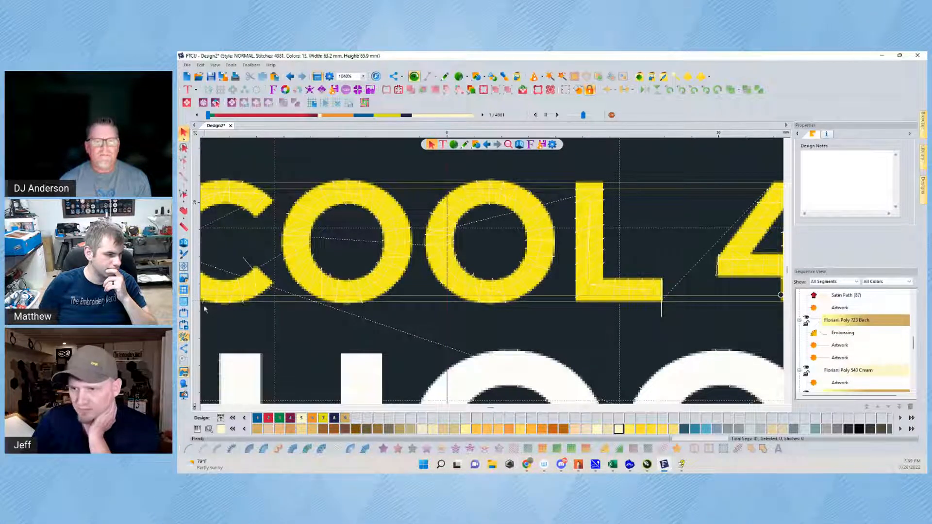
left_click(184, 373)
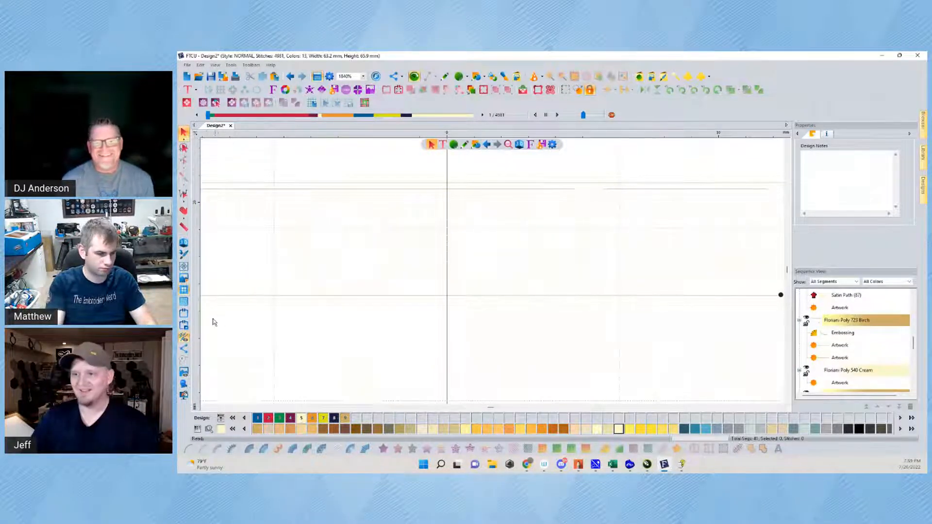
left_click(185, 371)
scroll(425, 266, "down", 2)
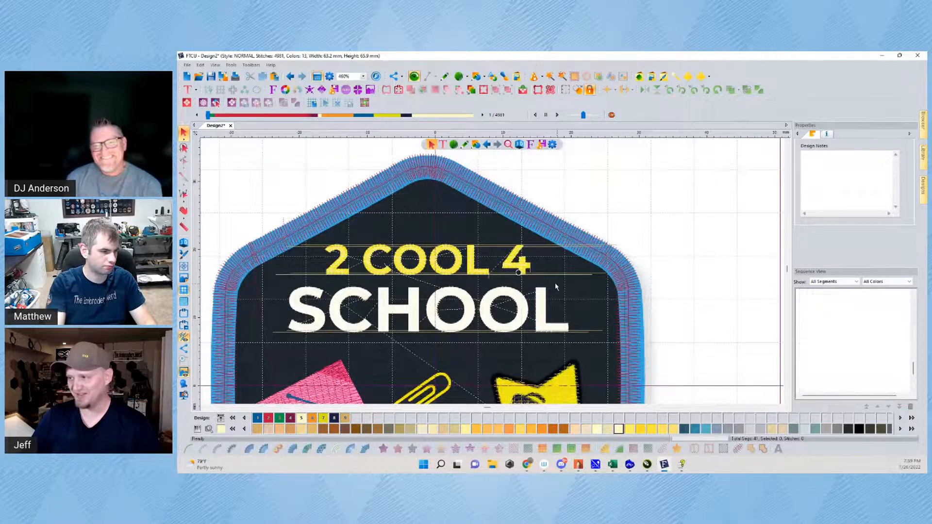
Recolor the "2 COOL 4" lettering to Floriani Poly 900 Black and hide the background image to inspect its stitches
left_click(521, 264)
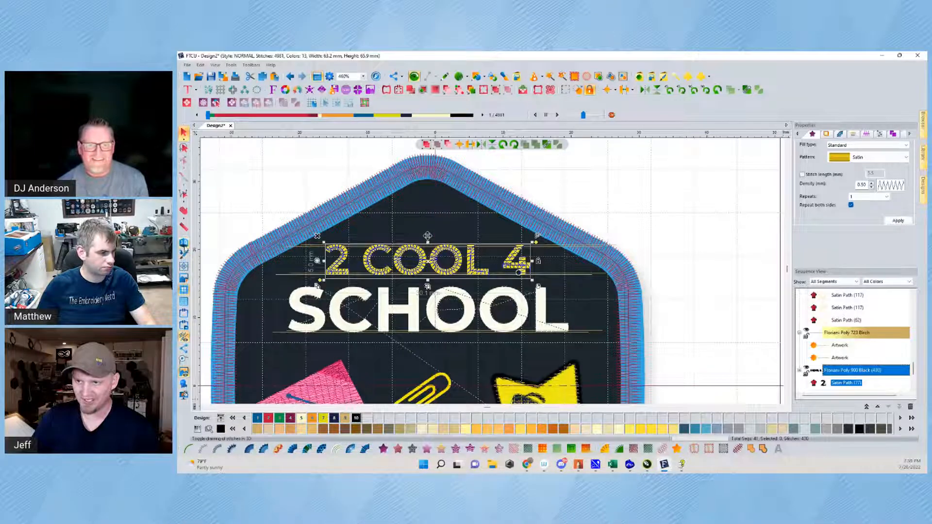
left_click(184, 372)
left_click(184, 383)
left_click(401, 265)
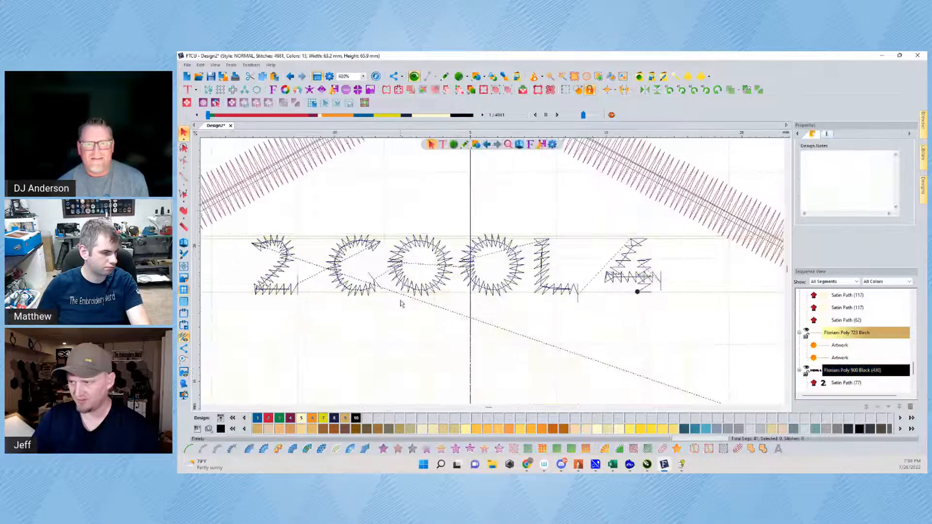
scroll(403, 257, "up", 3)
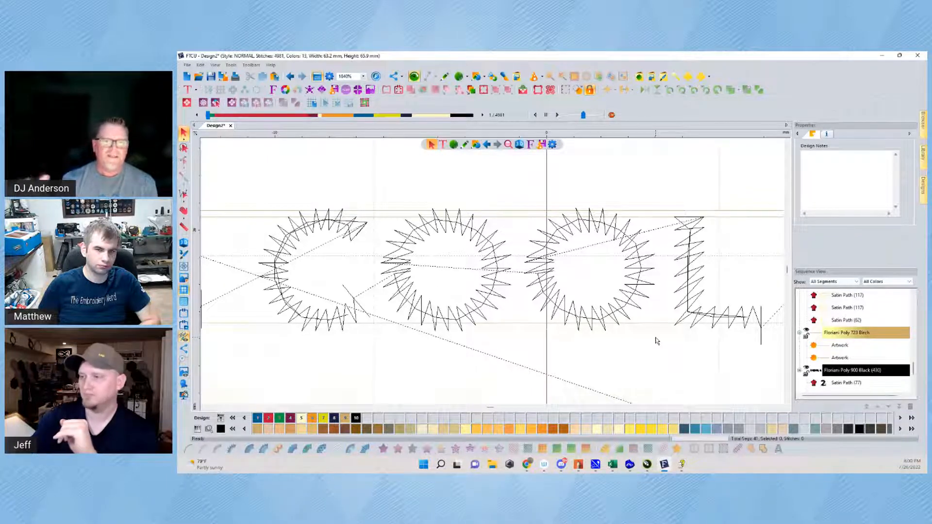
scroll(549, 271, "down", 2)
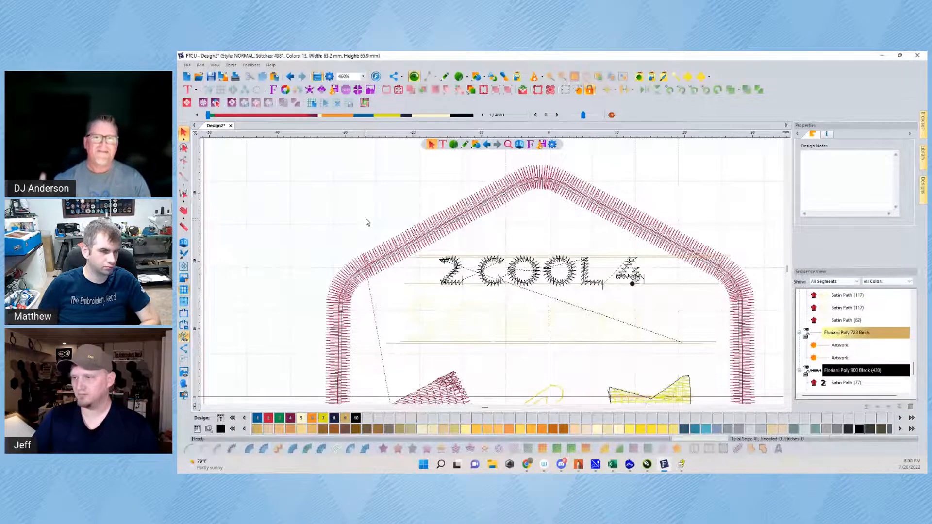
Remove the Parallel underlay from all the "2 COOL 4" satin paths, keeping only Center Line, and apply it
left_click_drag(365, 222, 679, 313)
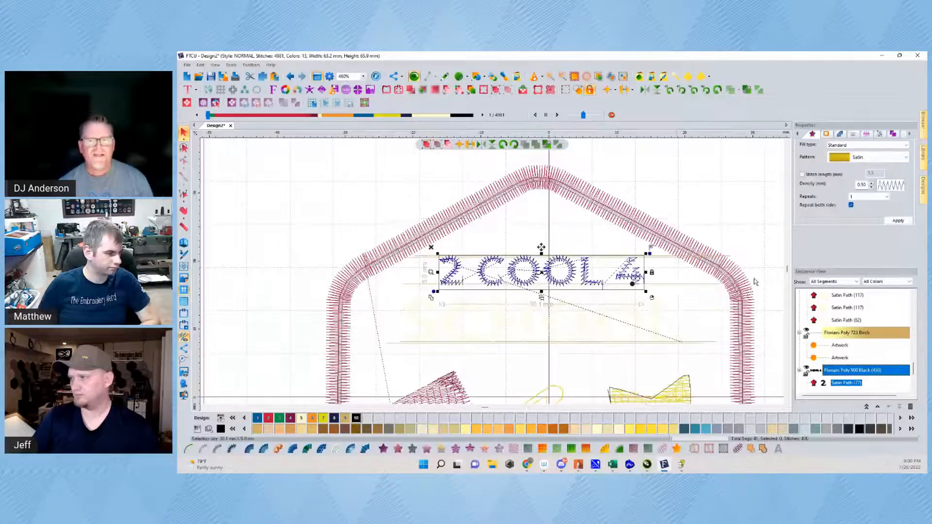
left_click(825, 135)
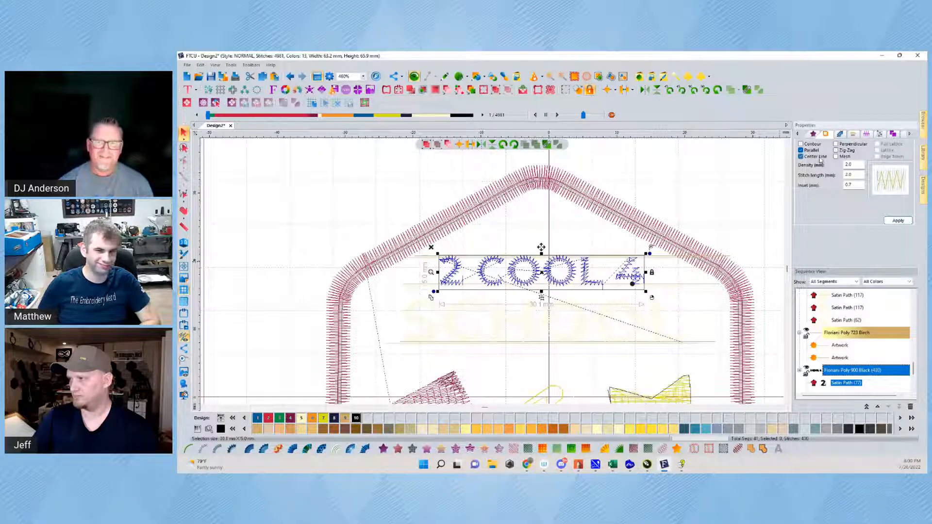
left_click(801, 156)
left_click(800, 150)
left_click(898, 221)
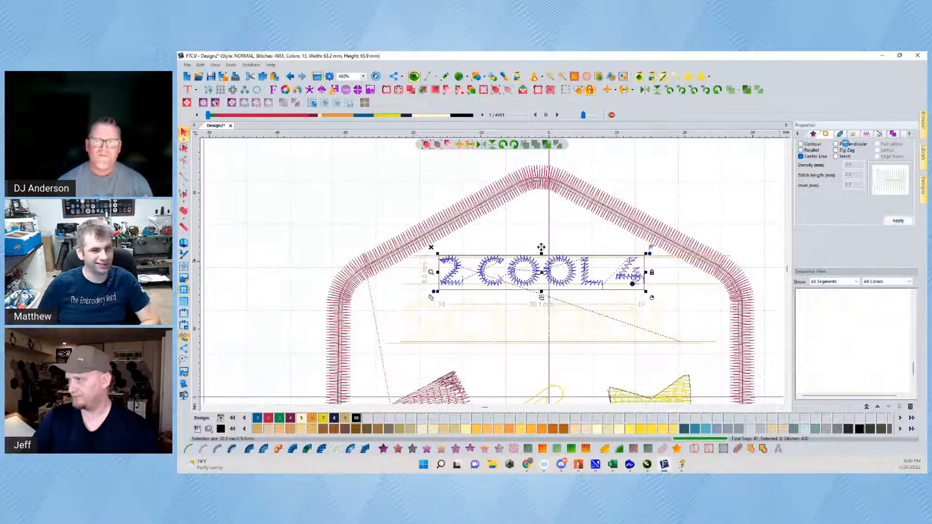
Set the absolute pull compensation of the "2 COOL 4" lettering to 0.25 mm and apply it
left_click(839, 134)
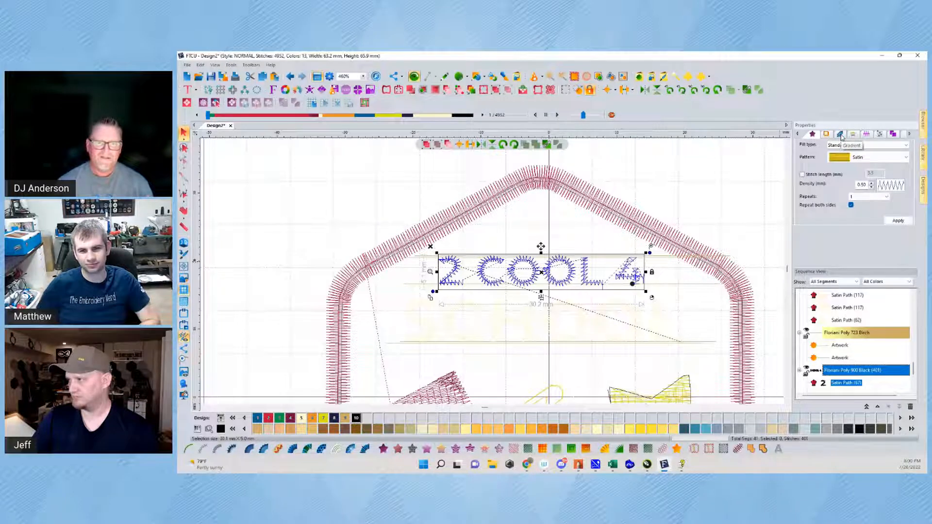
left_click(866, 134)
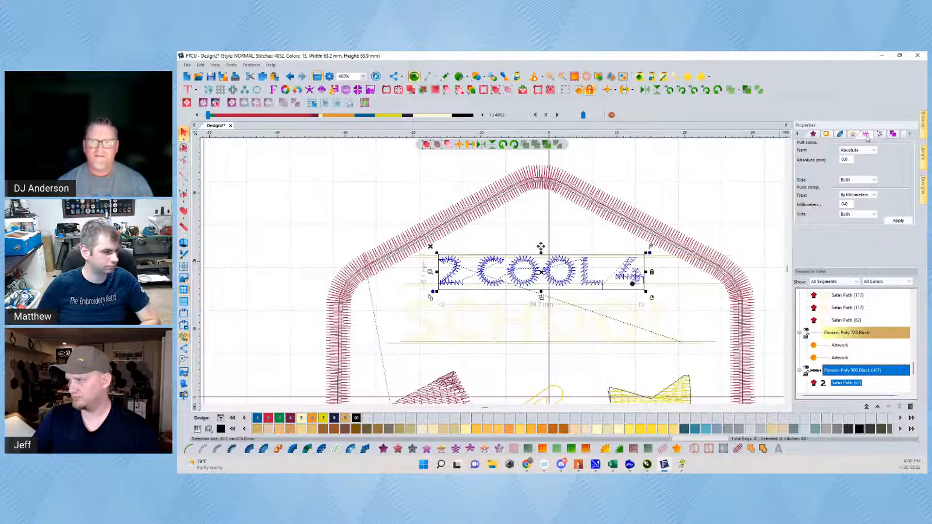
left_click(845, 159)
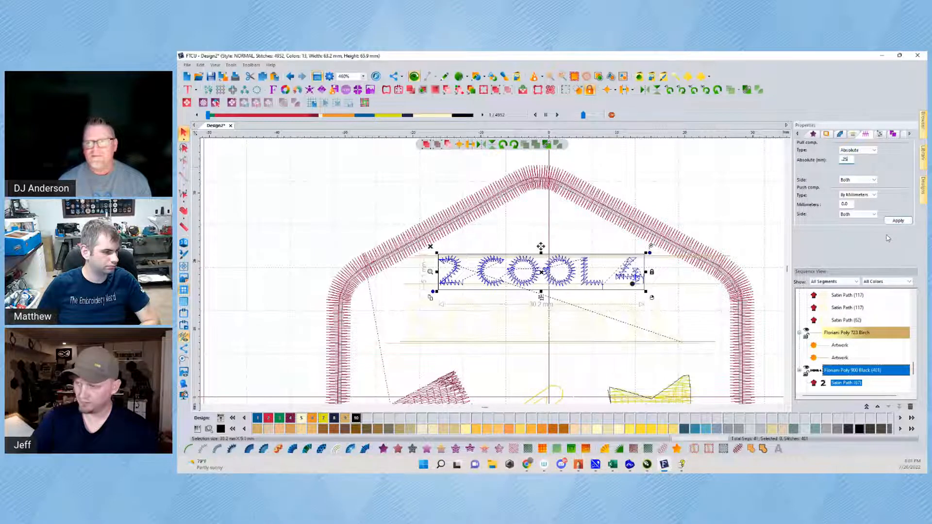
left_click(898, 221)
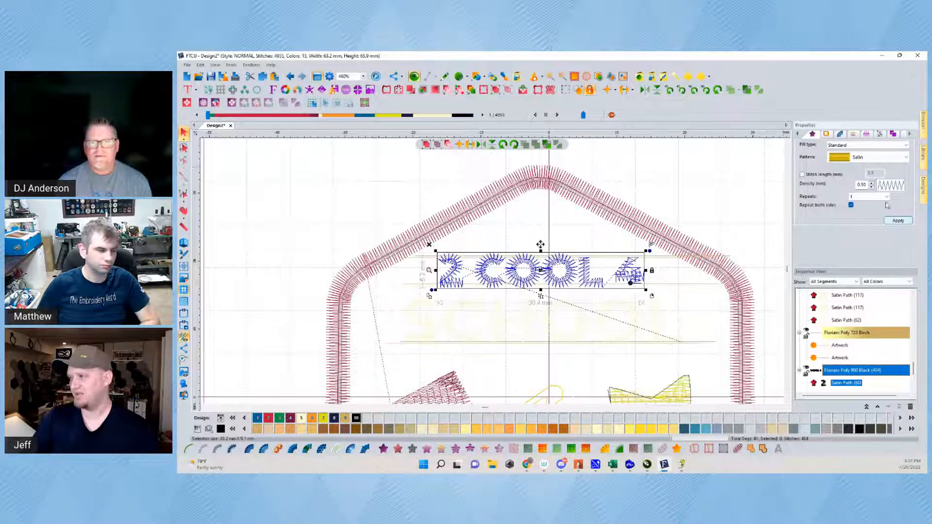
Set the absolute pull compensation of the "2 COOL 4" lettering to 0.15 mm, apply it and deselect the lettering
left_click(867, 134)
key("Tab")
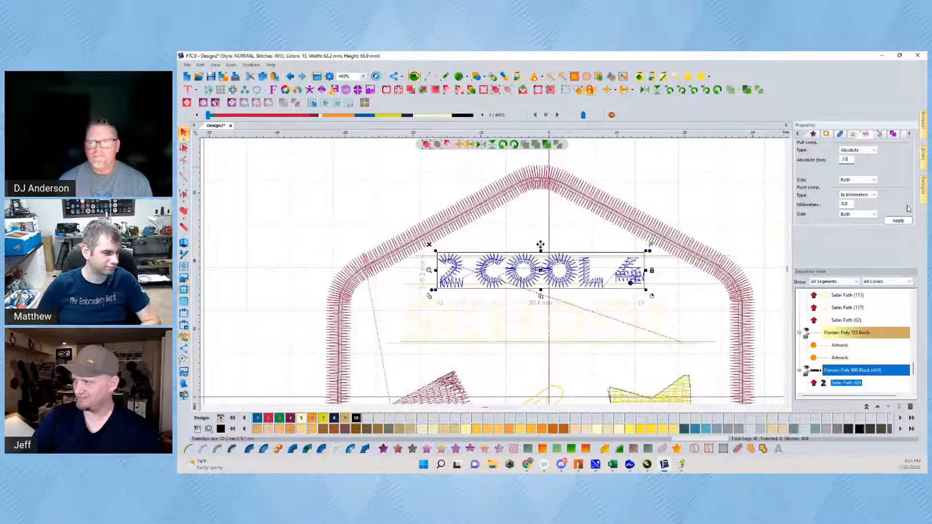
left_click(897, 220)
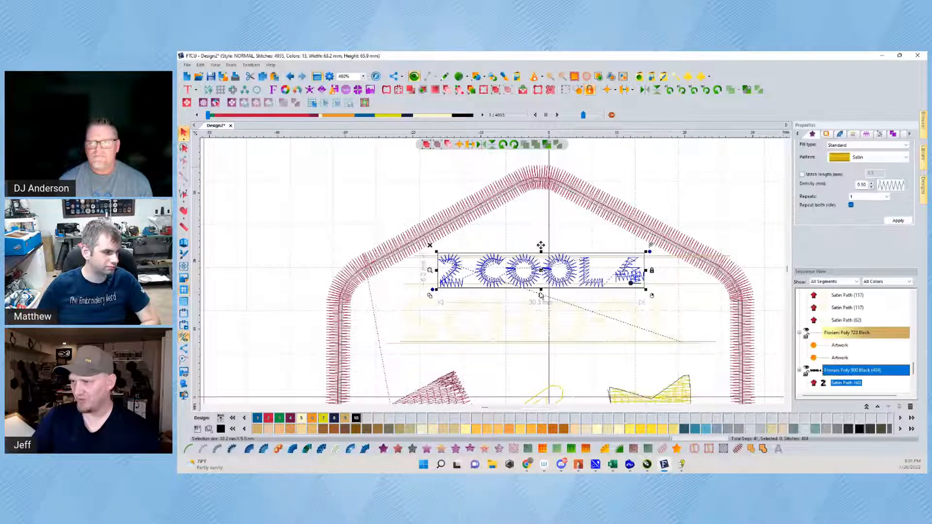
key("Escape")
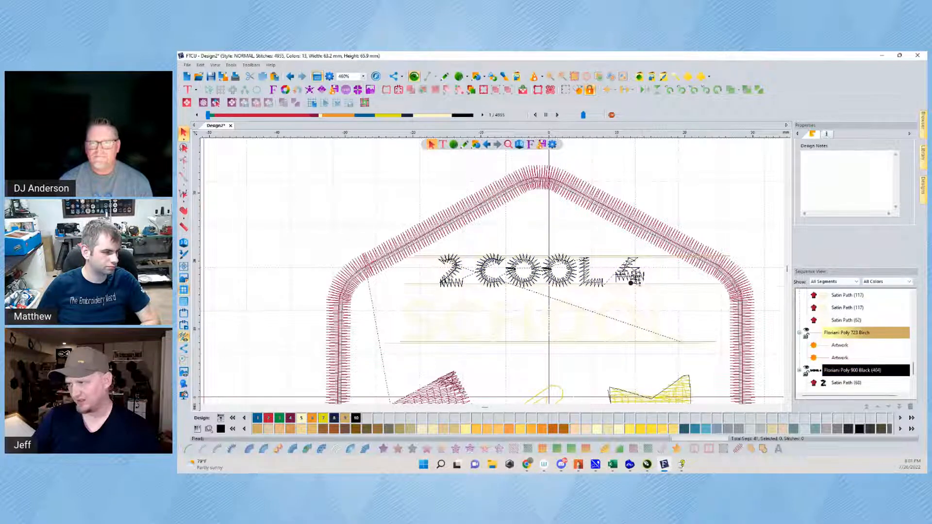
Measure the stitch height at the outer end of the 2's foot
scroll(635, 277, "up", 1)
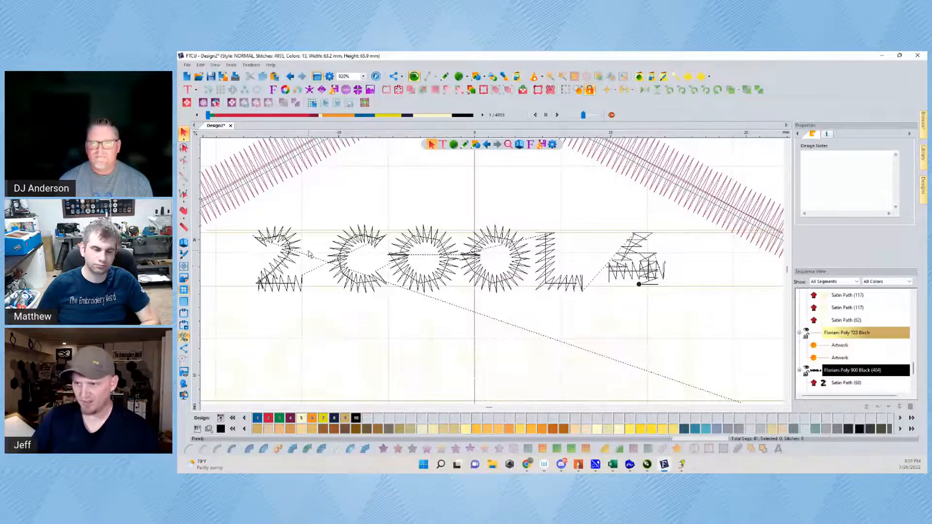
key("k")
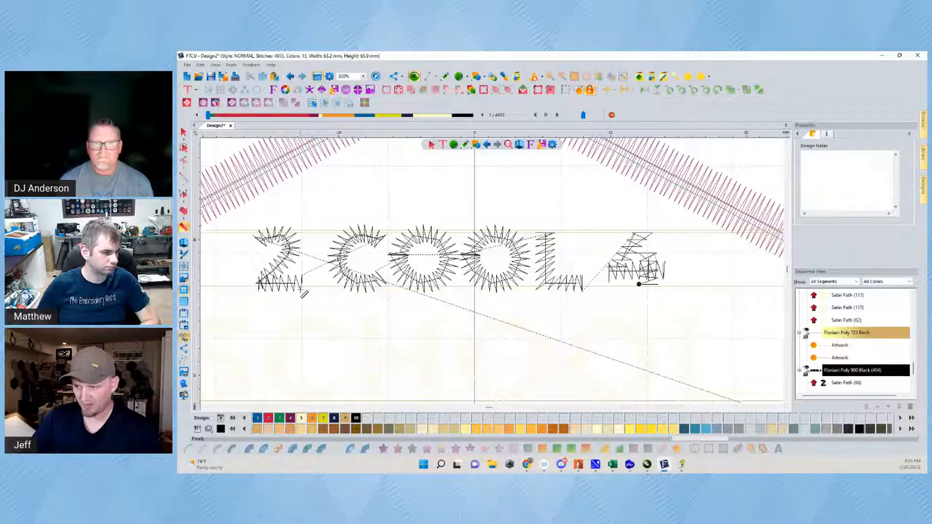
left_click_drag(304, 296, 303, 280)
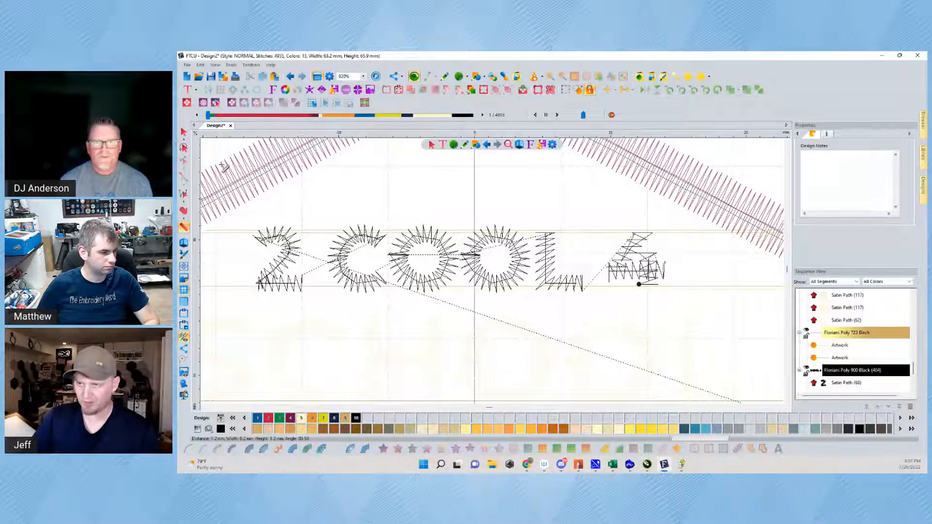
key("Escape")
Show the background image again, select the "2 COOL 4" lettering and review its quality control and pull compensation settings
key("ctrl+0")
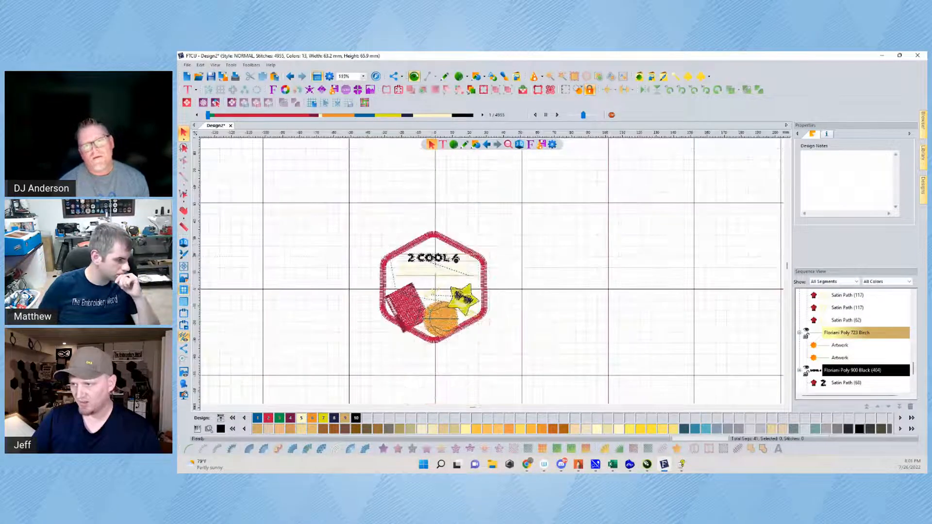
scroll(407, 260, "up", 2)
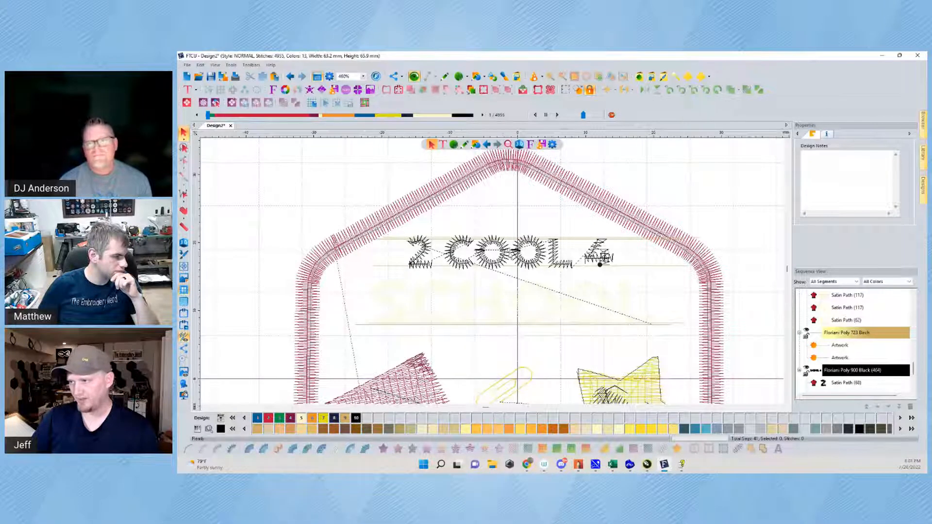
left_click(183, 371)
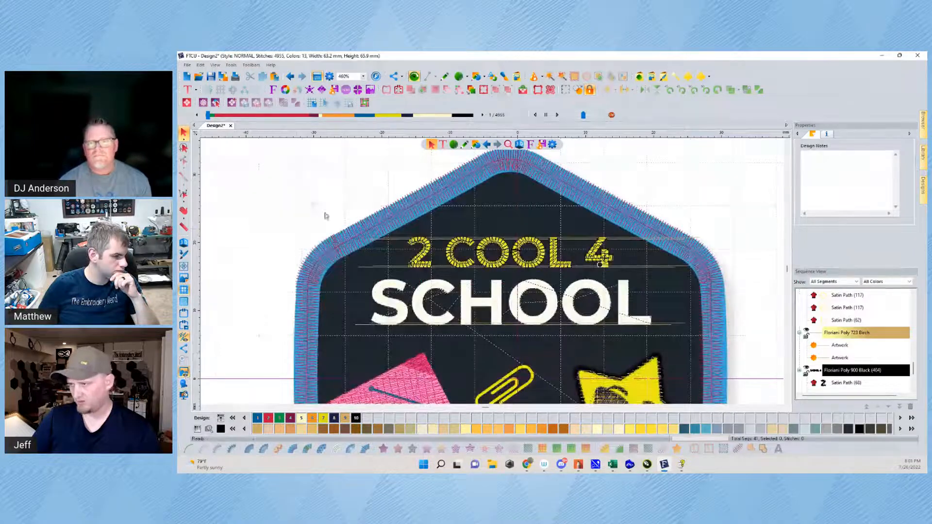
left_click(437, 251)
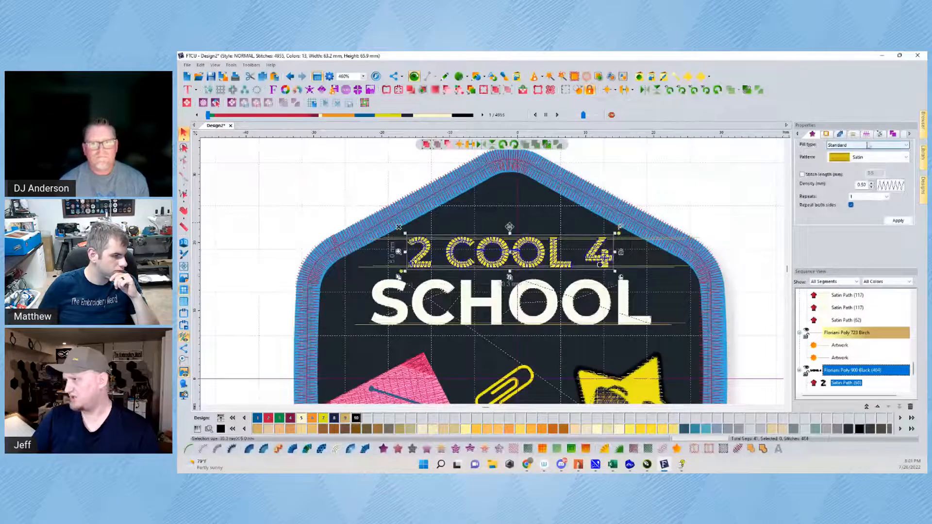
left_click(879, 134)
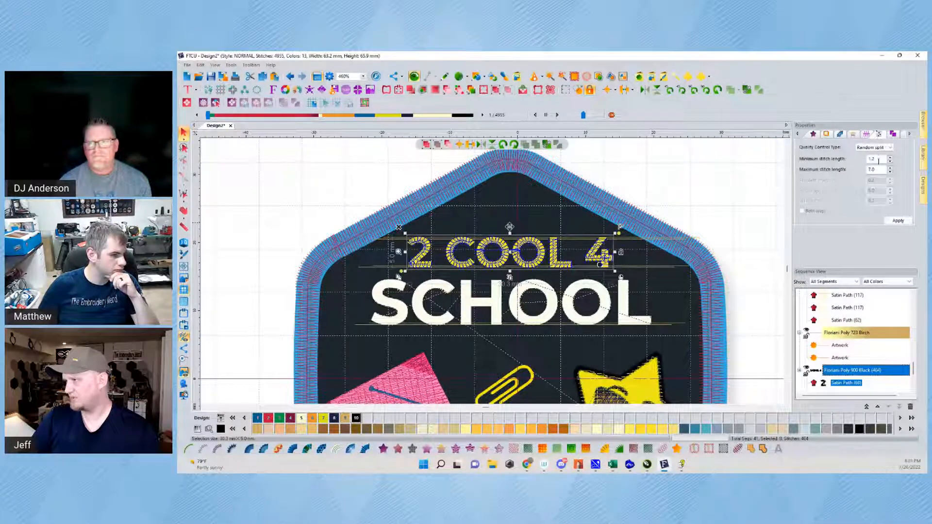
left_click(867, 134)
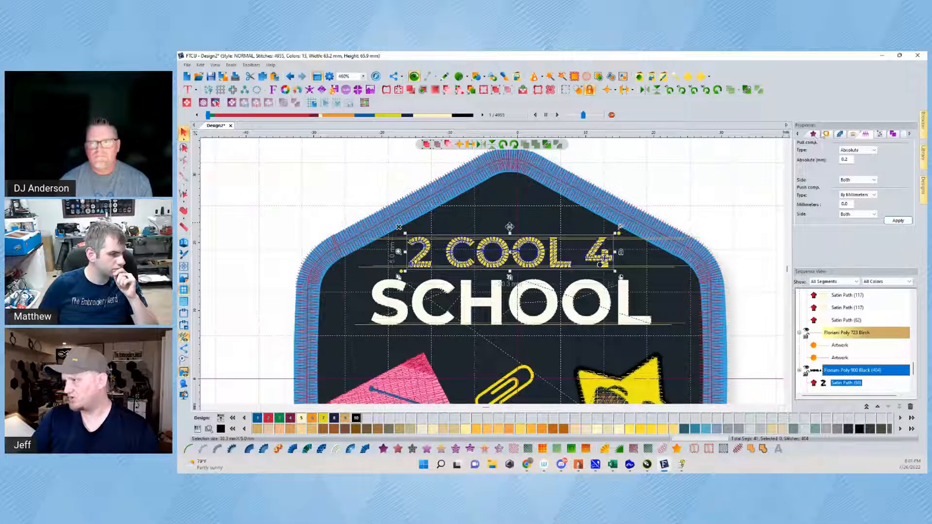
Add a contour underlay to the "2 COOL 4" lettering alongside its center line underlay and apply it
left_click(813, 135)
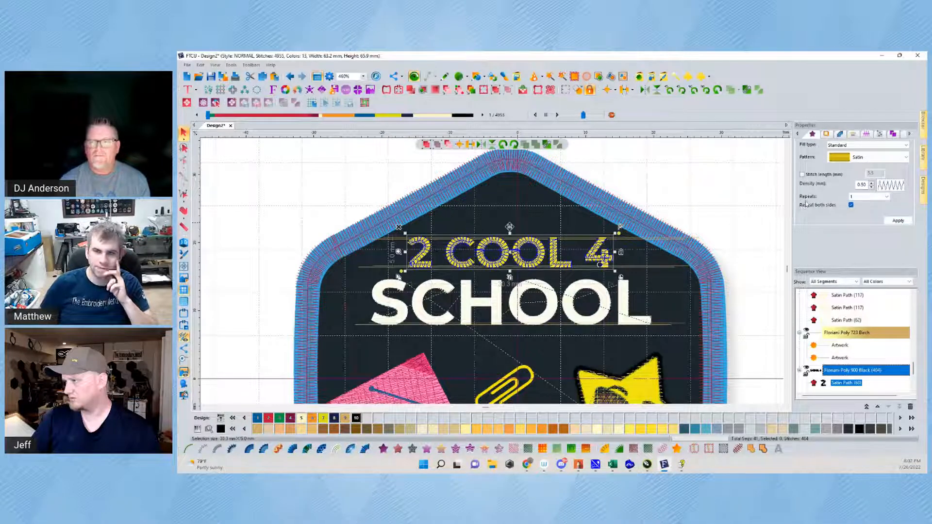
left_click(827, 135)
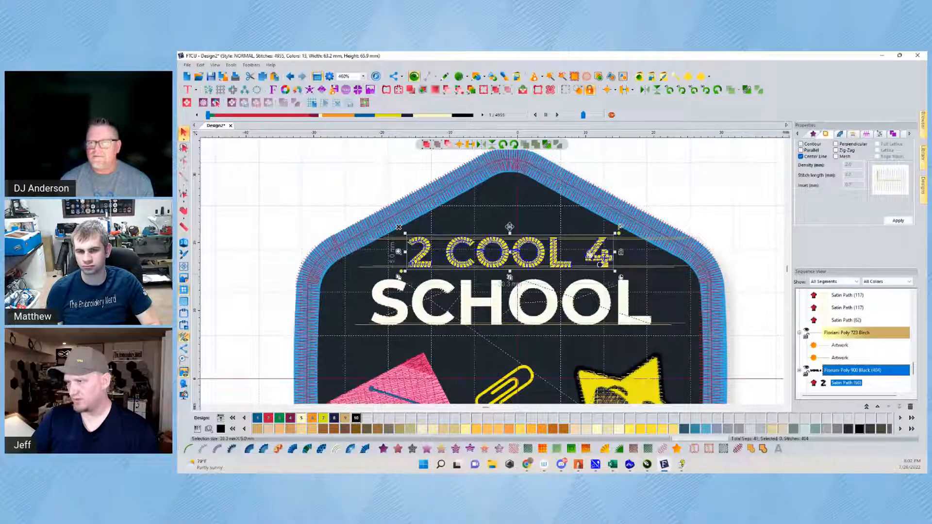
scroll(505, 259, "up", 4)
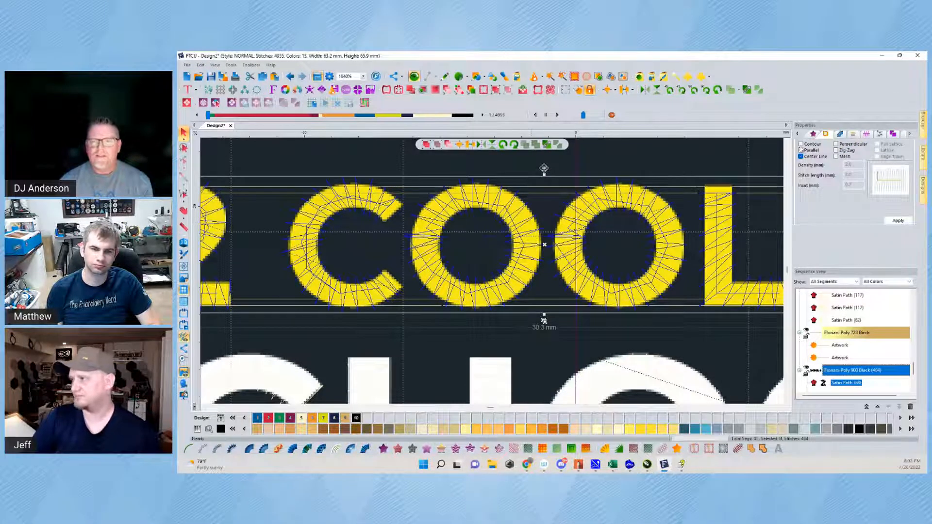
left_click(800, 144)
left_click(893, 221)
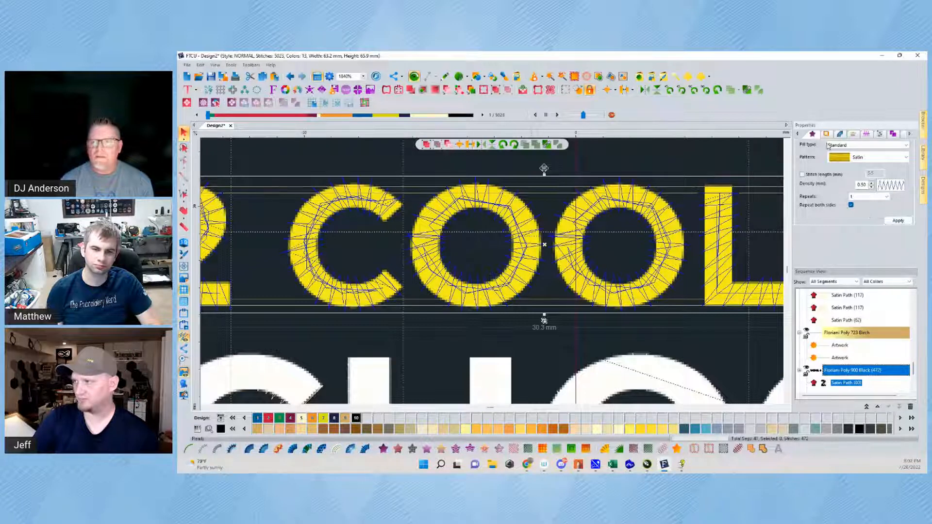
Turn off the lettering's center line underlay, set the contour underlay's stitch length to 1.5 mm and apply it
left_click(825, 134)
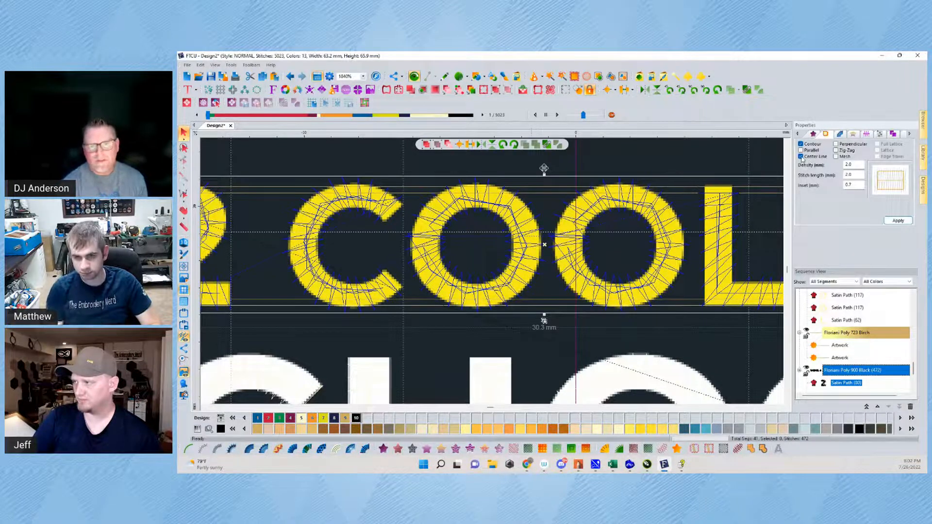
left_click(852, 165)
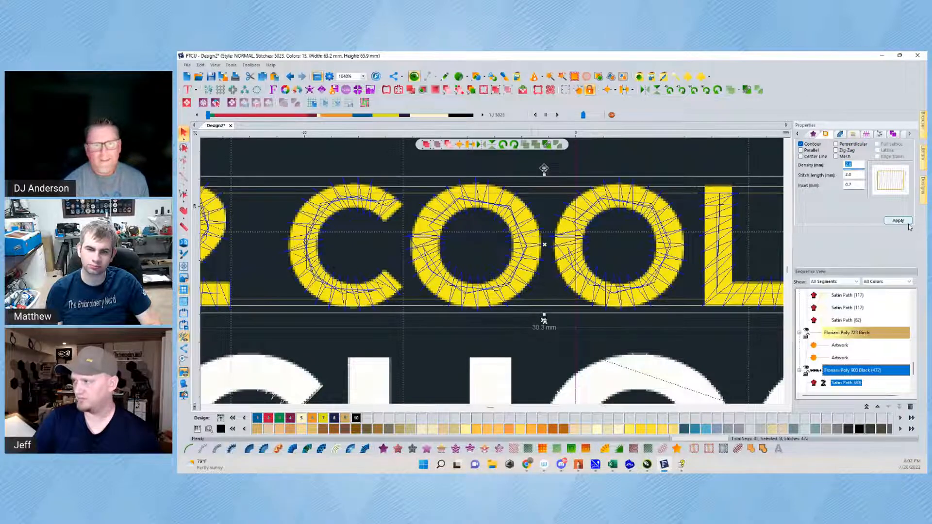
key("Tab")
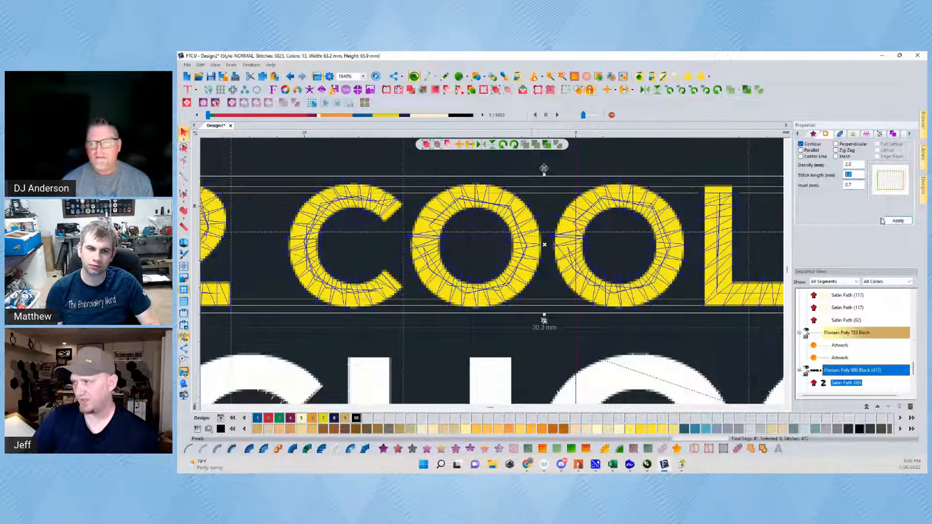
type("1")
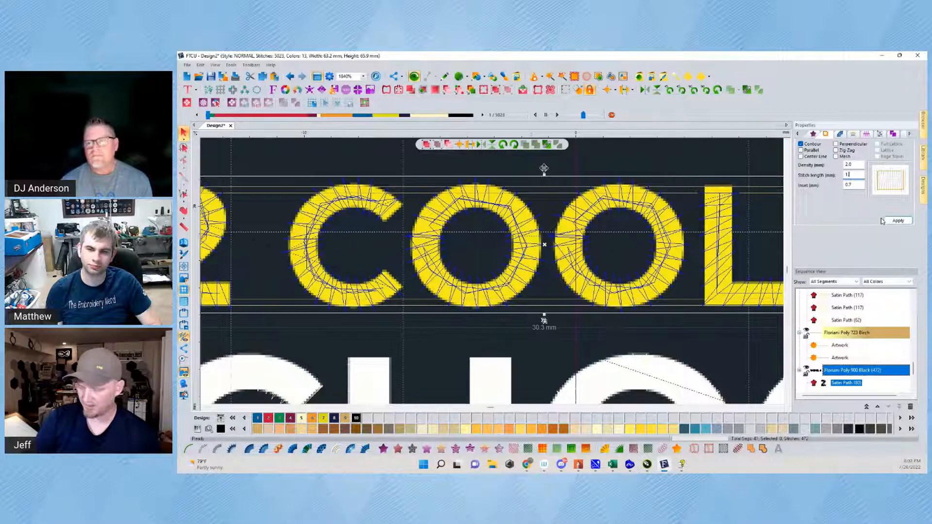
type(".5")
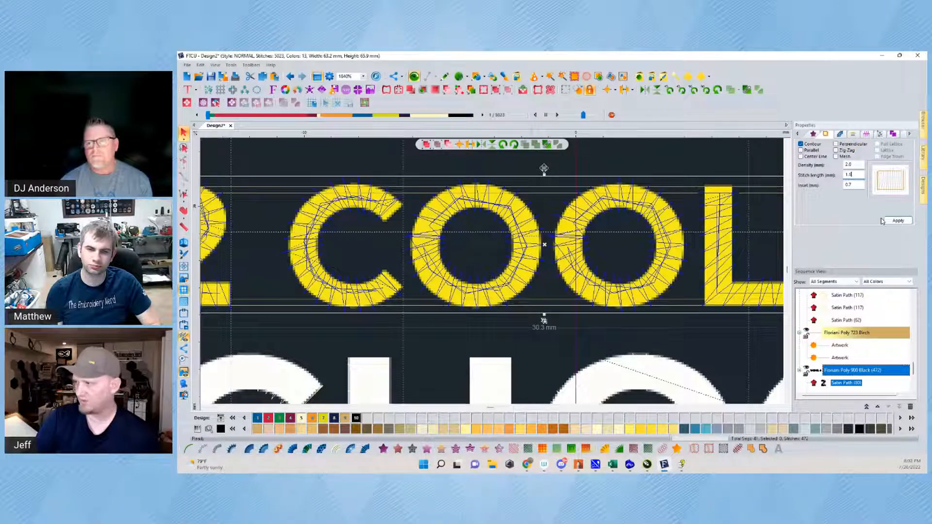
left_click(907, 219)
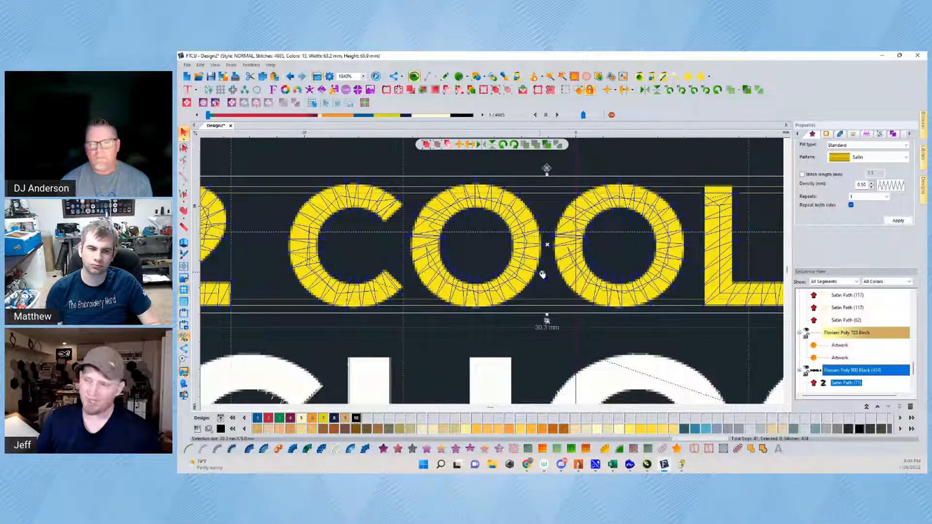
Recolor the "2 COOL 4" lettering with the Floriani Poly 9 Safety Yellow thread and deselect it
scroll(539, 281, "down", 5)
scroll(480, 319, "up", 3)
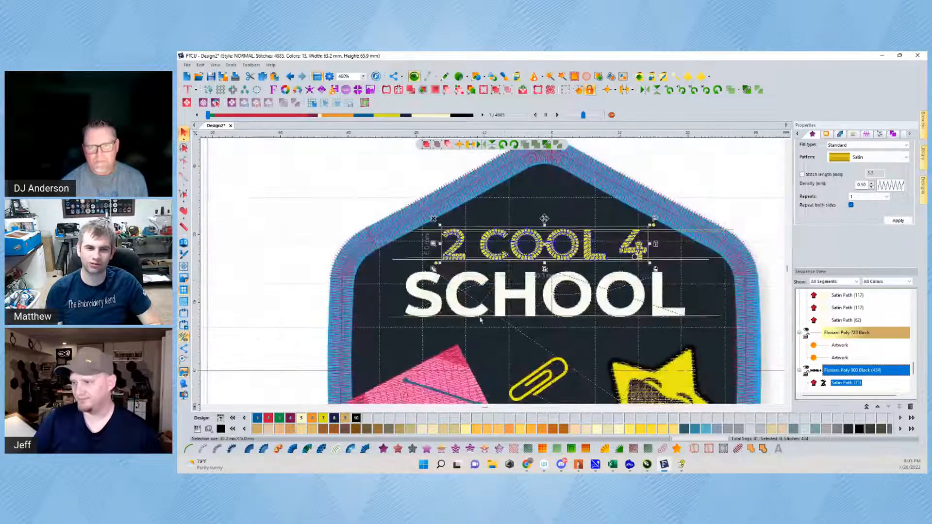
left_click(301, 419)
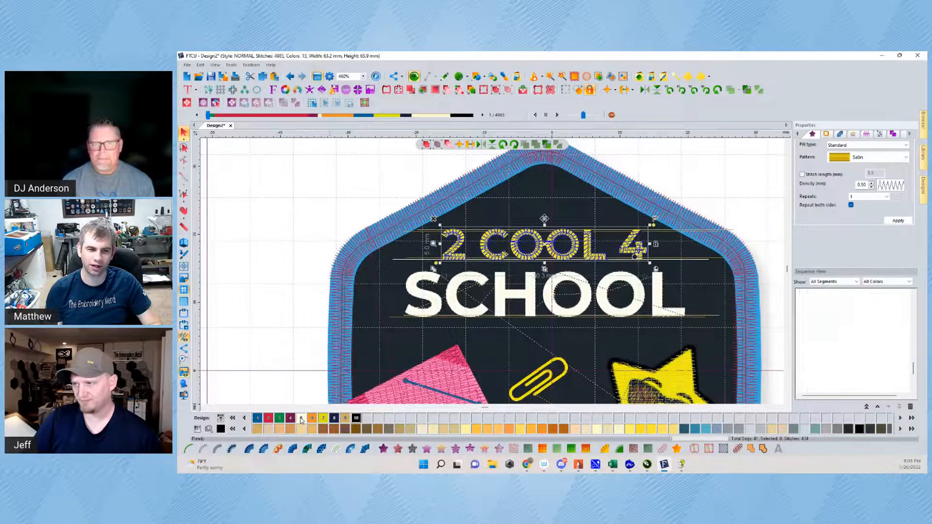
left_click(313, 418)
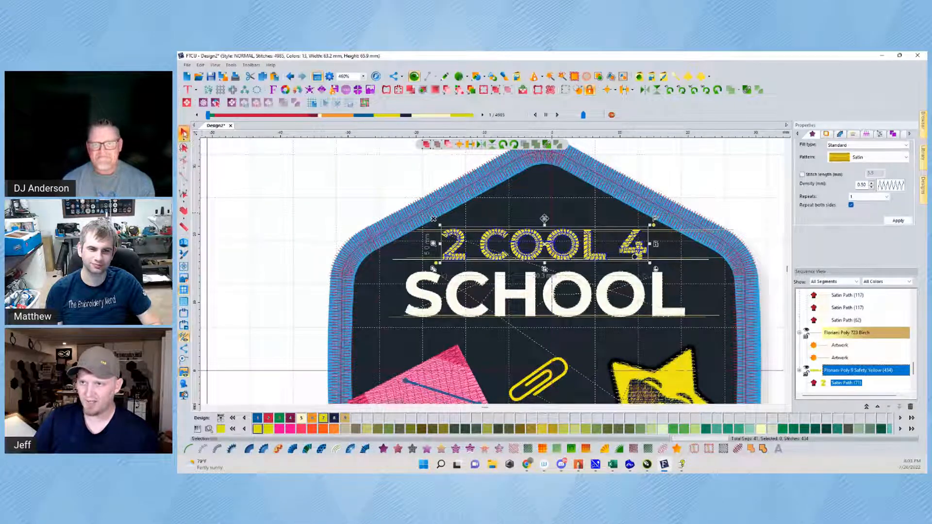
left_click(253, 194)
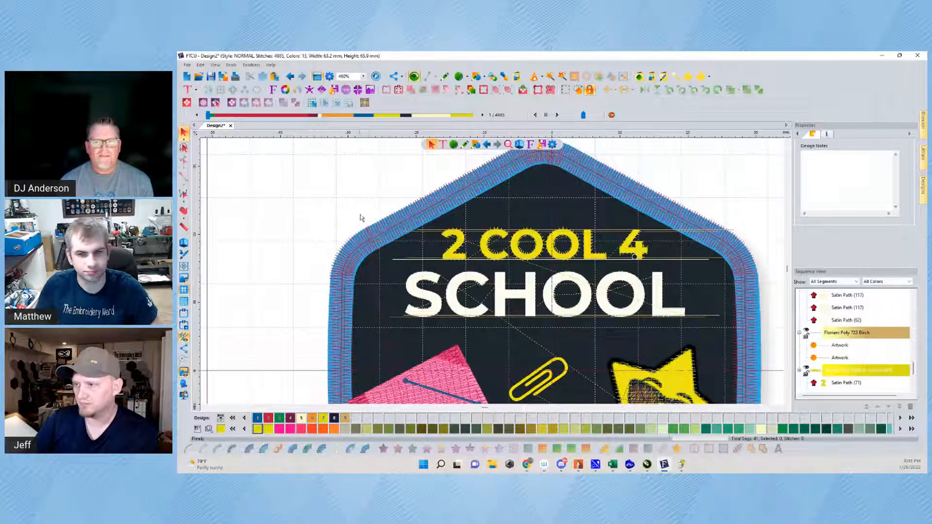
Select the whole "2 COOL 4" lettering, optimize its entry and exit points and deselect it
left_click_drag(397, 190, 663, 278)
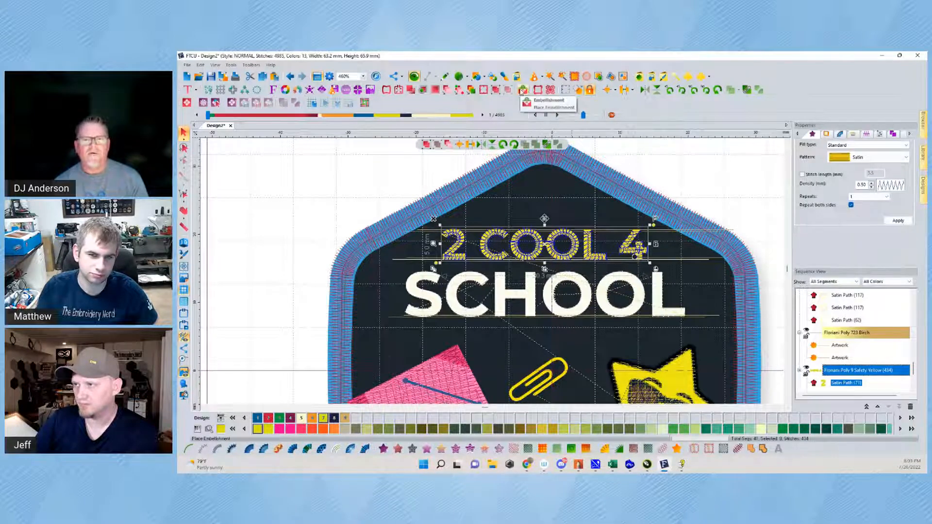
left_click(459, 90)
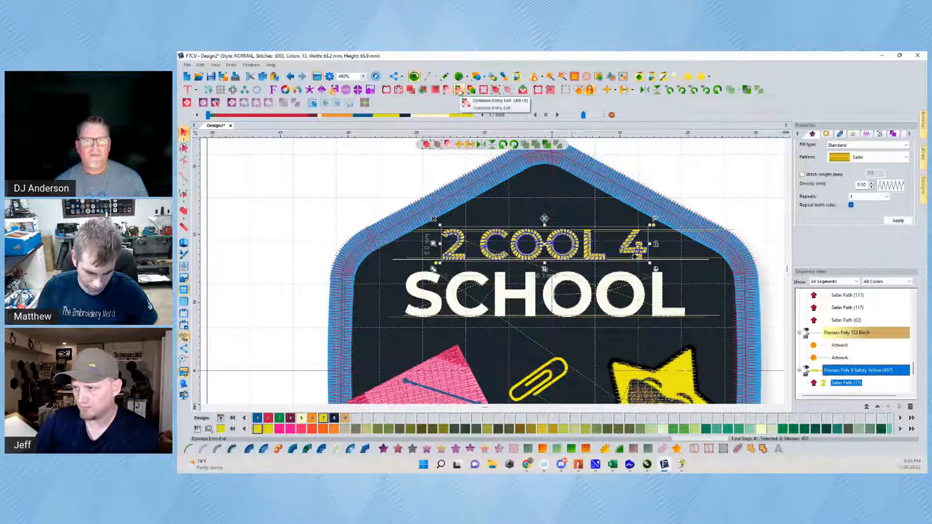
left_click(365, 205)
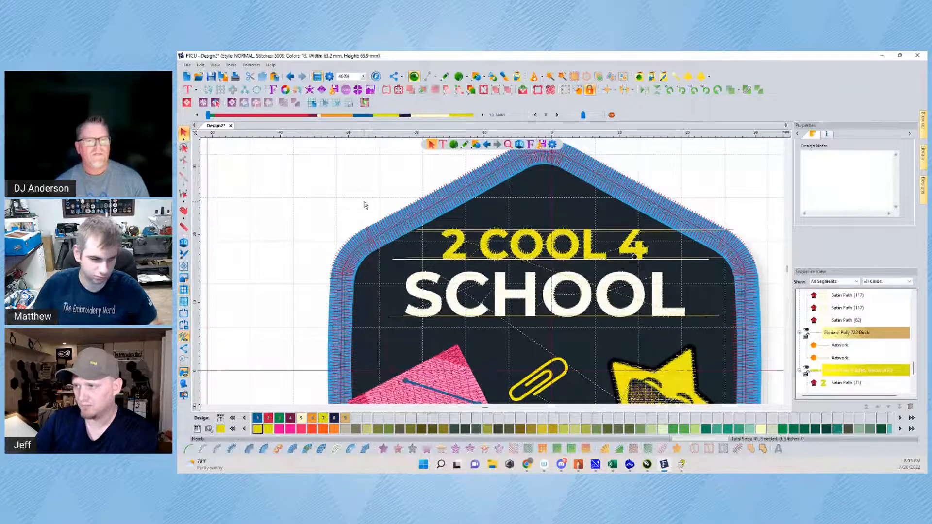
Display the stitches in 3D and shift the vertical stem of the 4 about 0.1 mm to the right
left_click(520, 144)
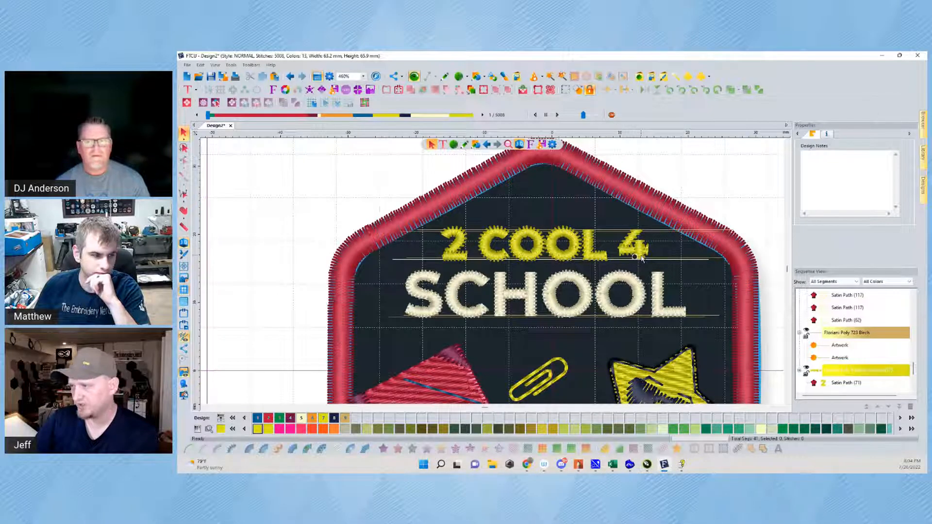
scroll(639, 250, "up", 5)
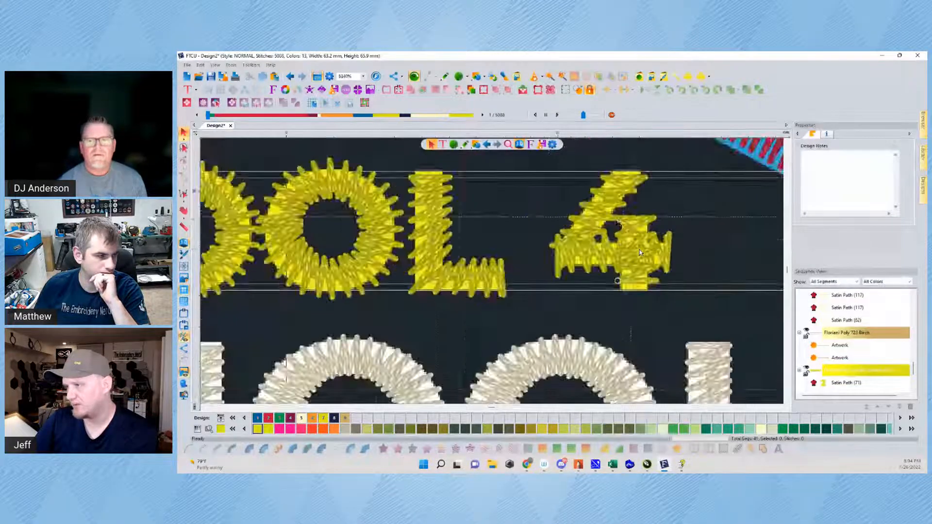
left_click(649, 284)
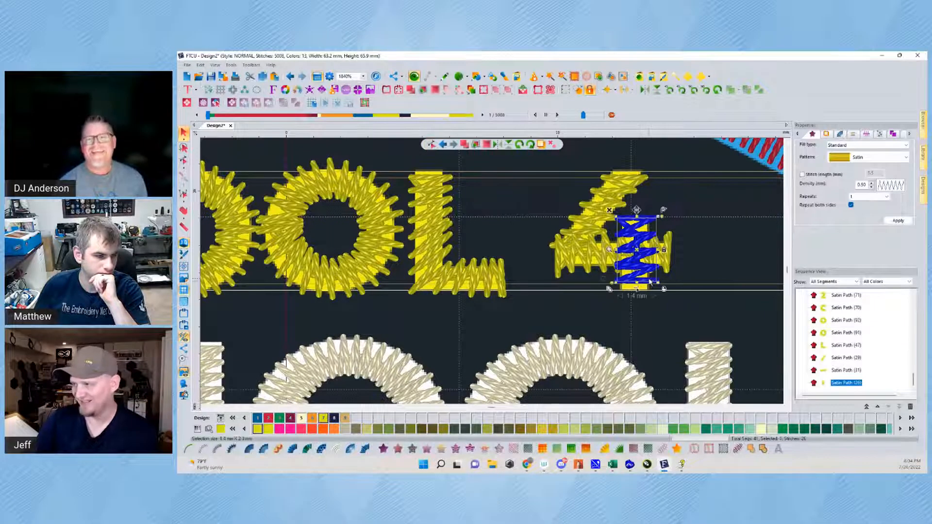
scroll(649, 281, "right", 2)
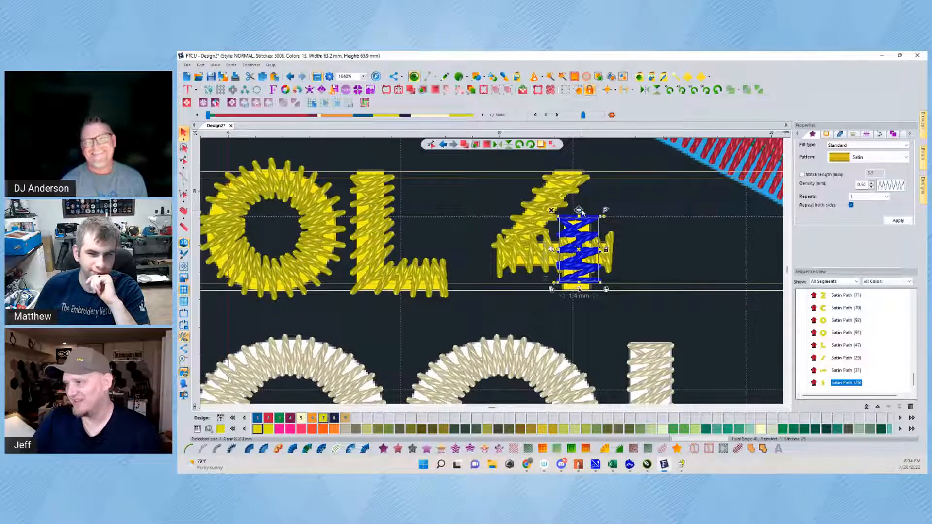
left_click_drag(582, 212, 585, 212)
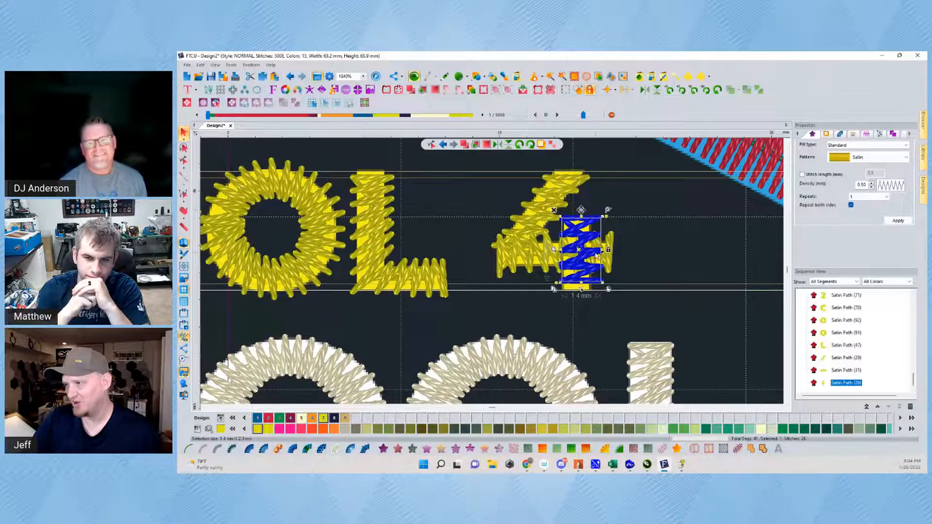
key("Escape")
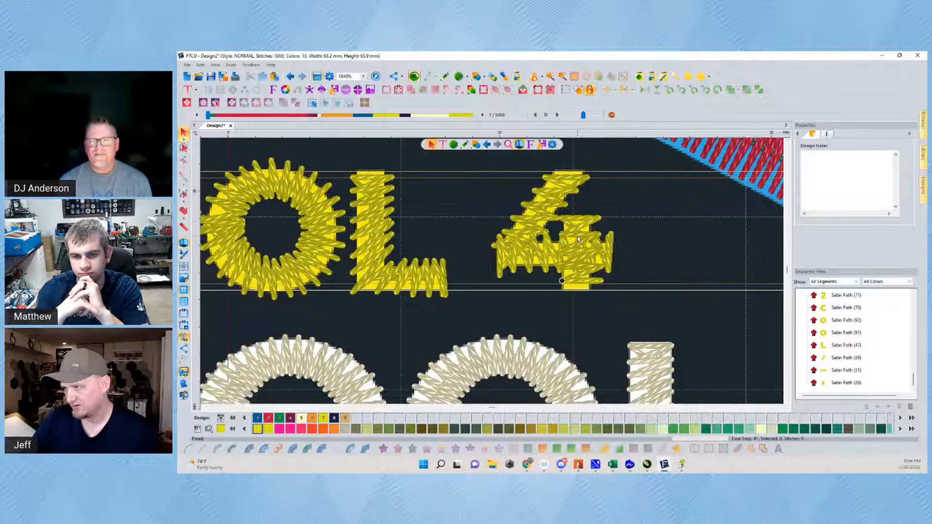
Move the 4's vertical stem about 0.5 mm farther right and deselect it
left_click(598, 285)
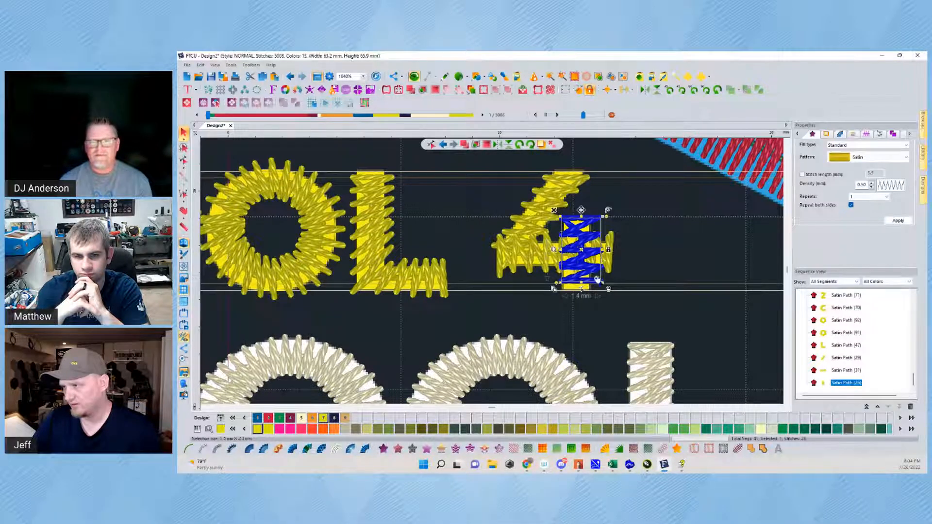
mouse_move(595, 283)
left_mouse_down()
mouse_move(610, 276)
mouse_move(597, 324)
left_mouse_up()
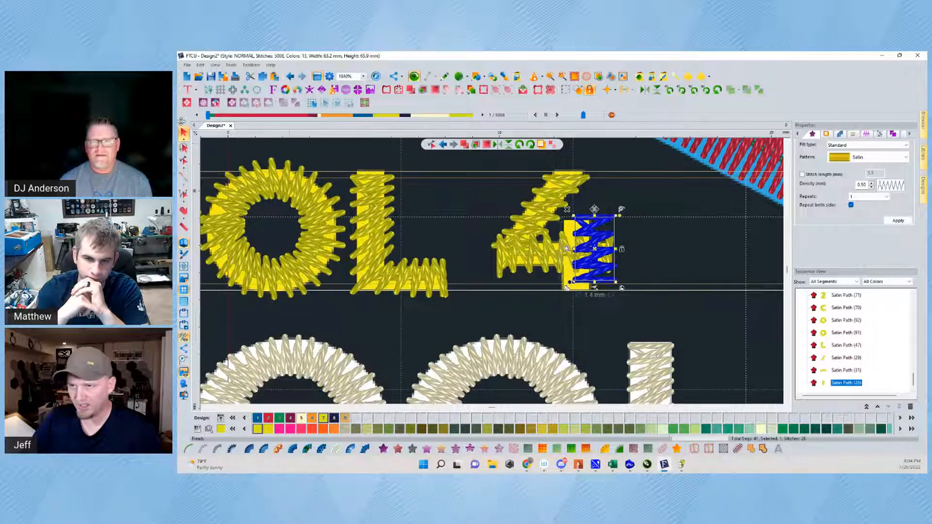
left_click(490, 208)
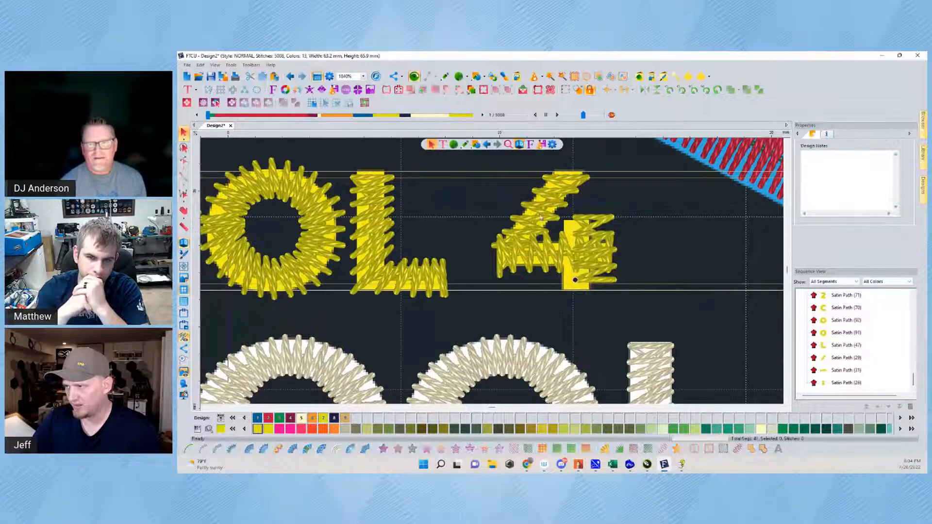
Hide the background image to check the patch's stitches on their own
scroll(541, 255, "down", 2)
scroll(541, 255, "down", 3)
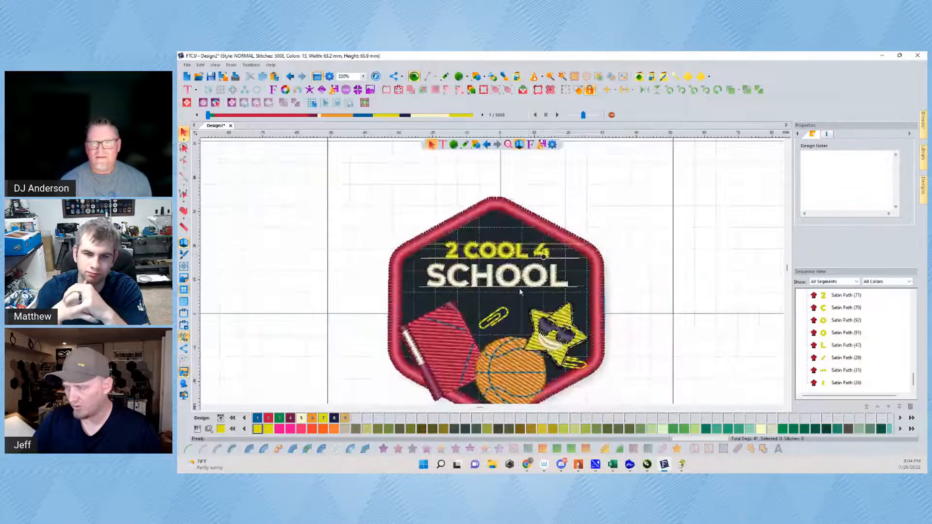
left_click(186, 374)
scroll(485, 324, "up", 2)
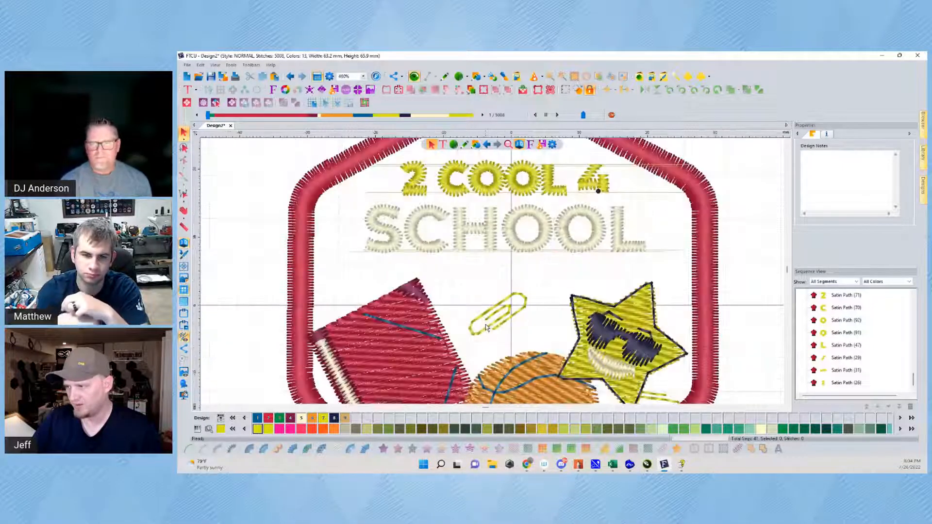
scroll(486, 327, "down", 2)
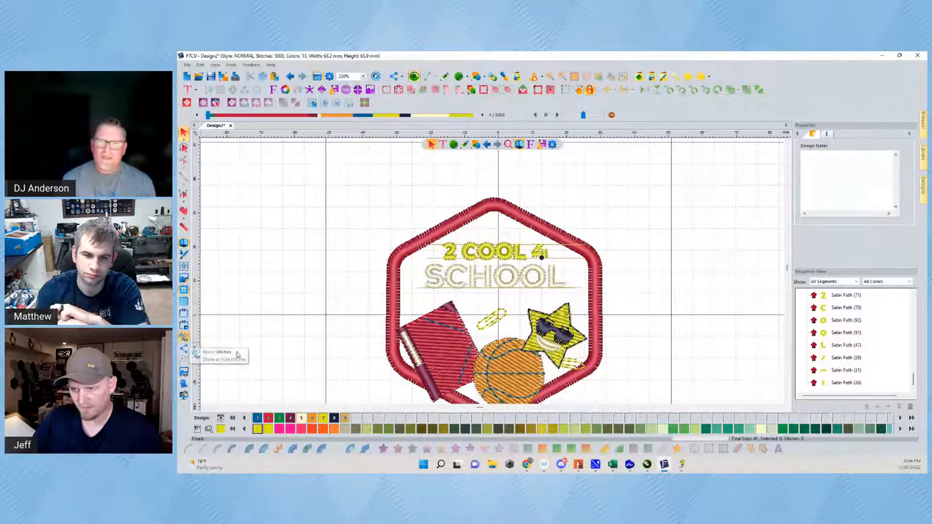
Assign the AP_Black Velvet fabric to the hexagonal border appliqué and deselect it to view the patch
left_click(391, 338)
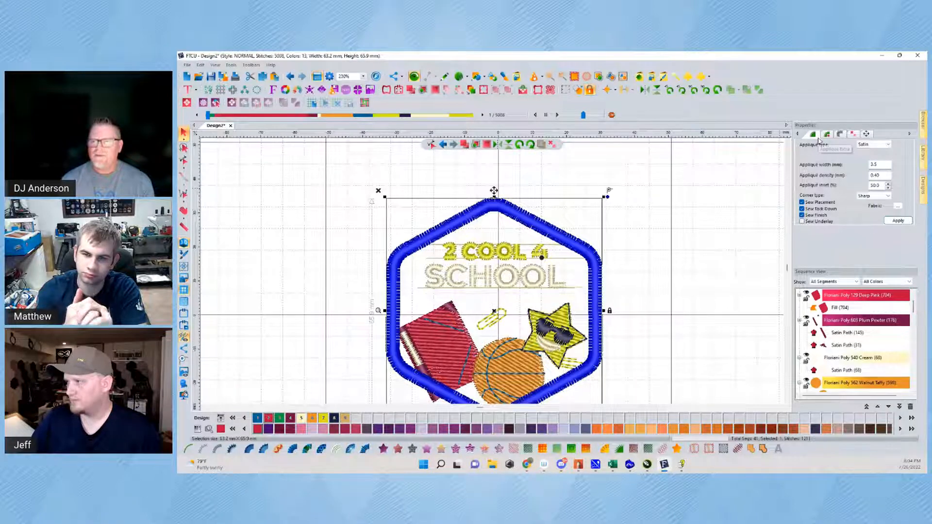
left_click(897, 207)
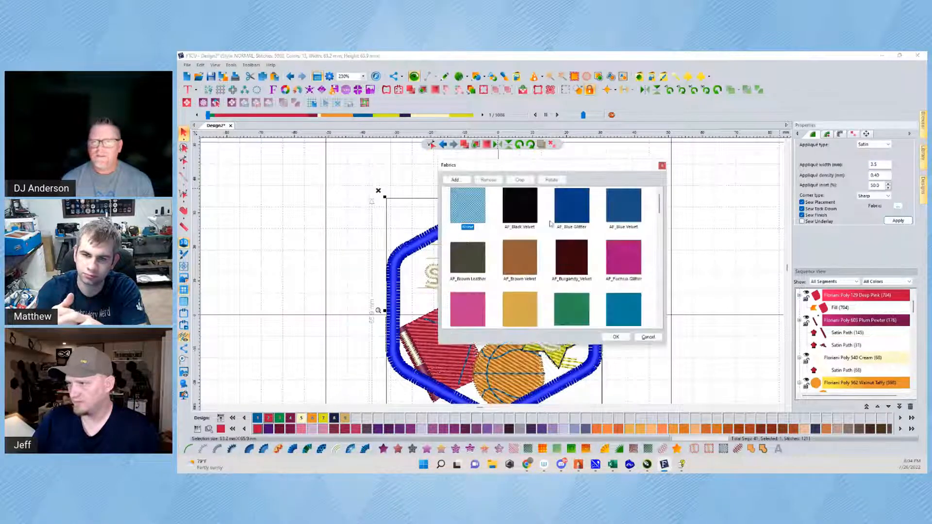
scroll(532, 228, "down", 2)
scroll(533, 224, "up", 2)
left_click(532, 218)
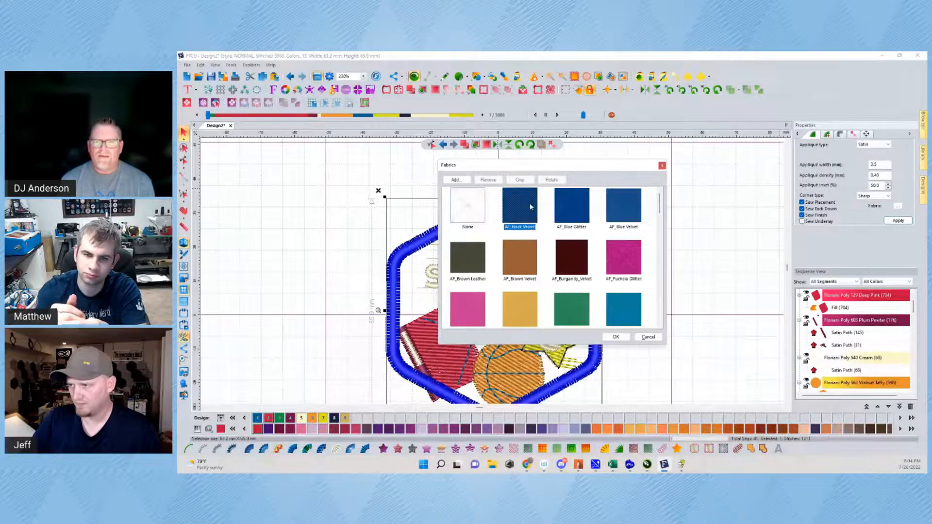
left_click(615, 337)
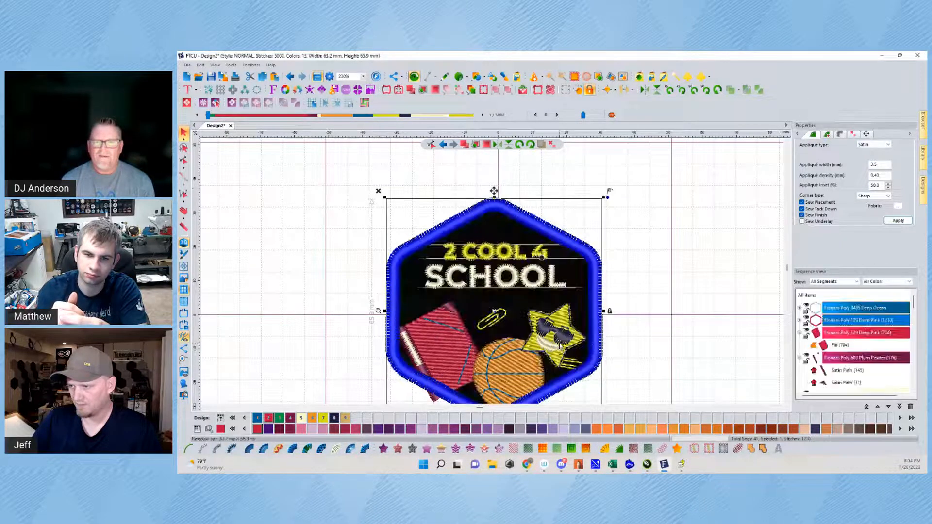
left_click(682, 261)
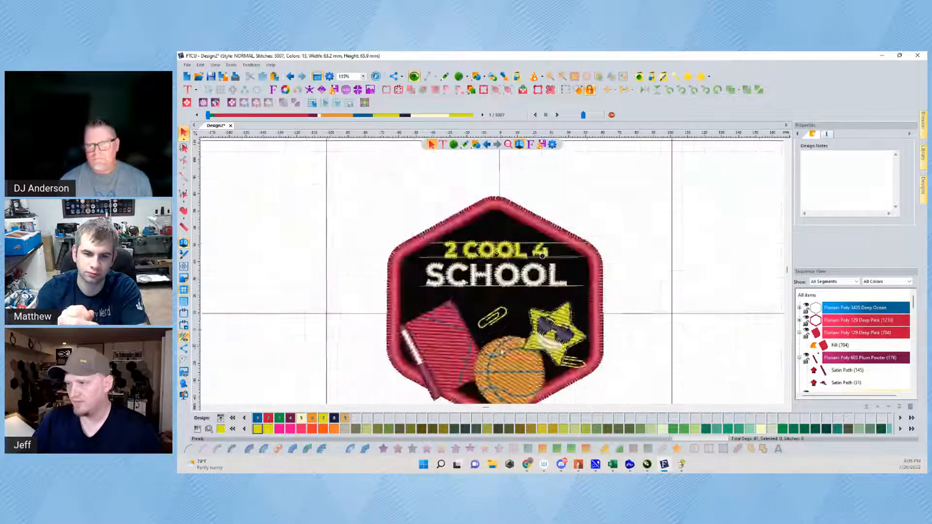
scroll(503, 348, "up", 2)
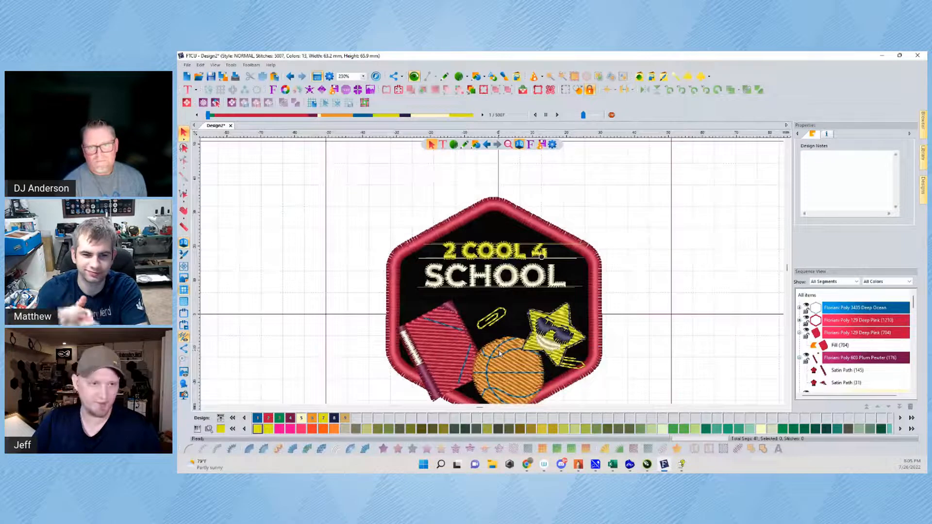
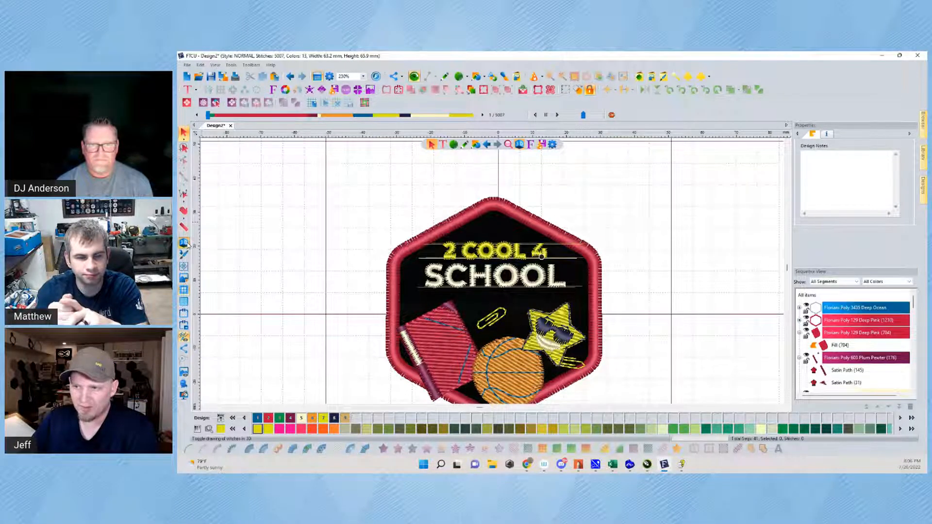
left_click(187, 244)
left_click(187, 243)
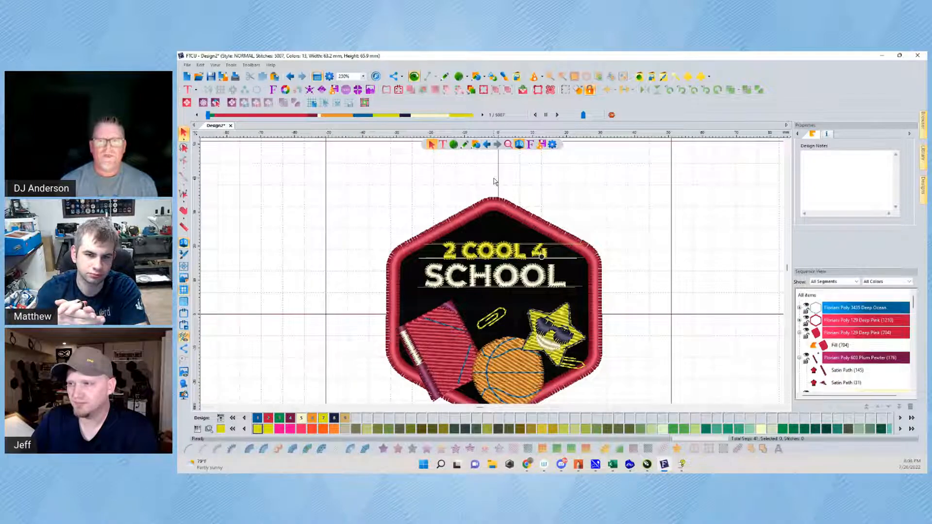
Inspect the outline nodes and satin stitches of the first O in COOL up close, leaving it deselected
left_click(481, 246)
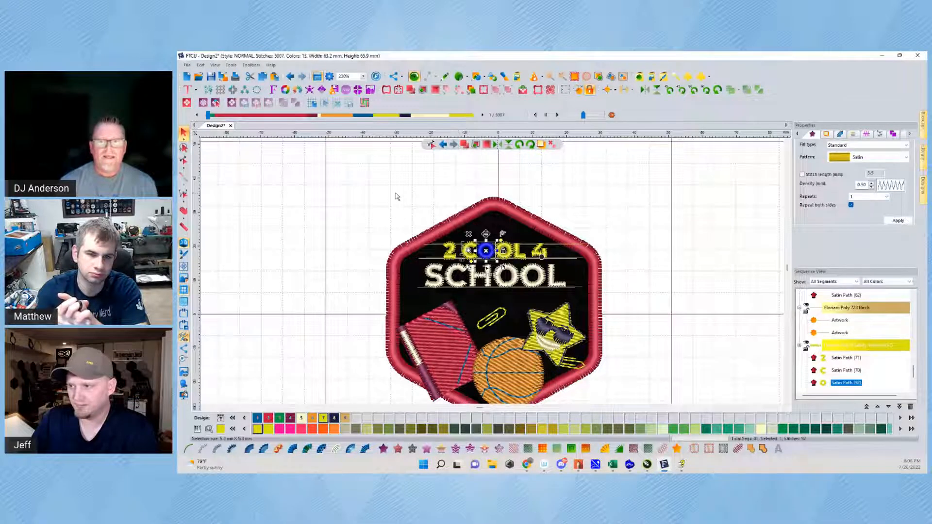
key("e")
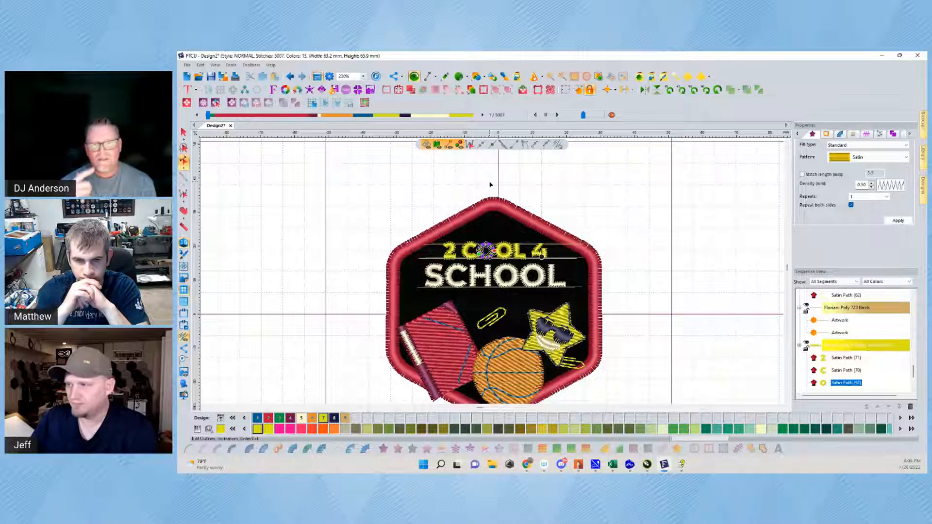
scroll(494, 253, "up", 2)
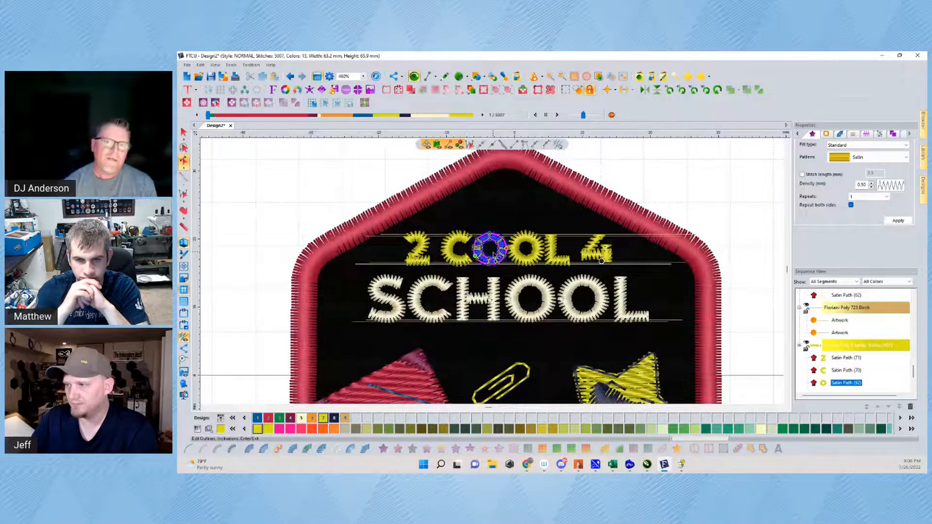
scroll(493, 254, "up", 2)
scroll(494, 254, "down", 4)
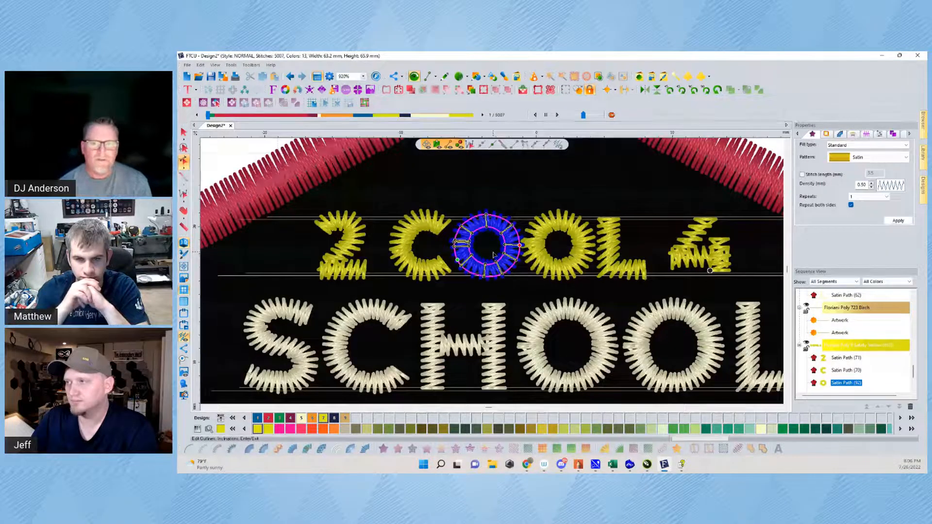
left_click(183, 132)
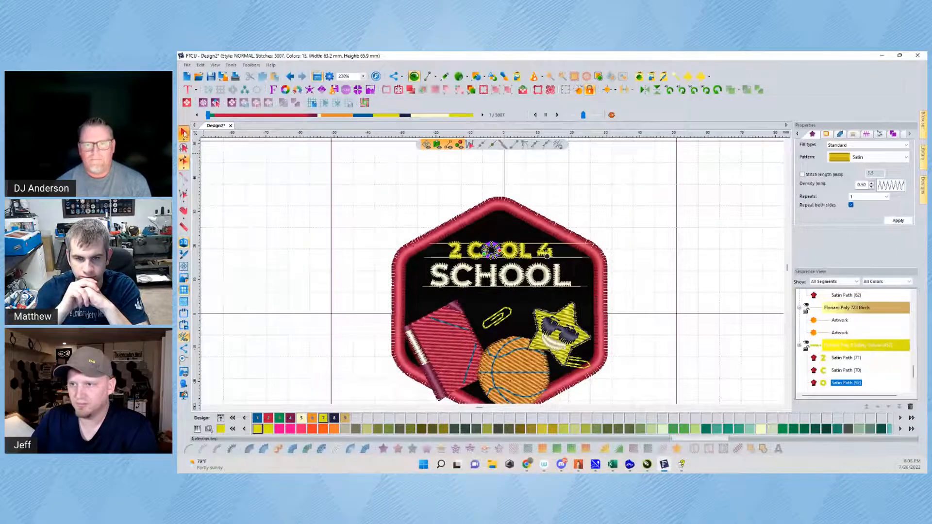
left_click(321, 212)
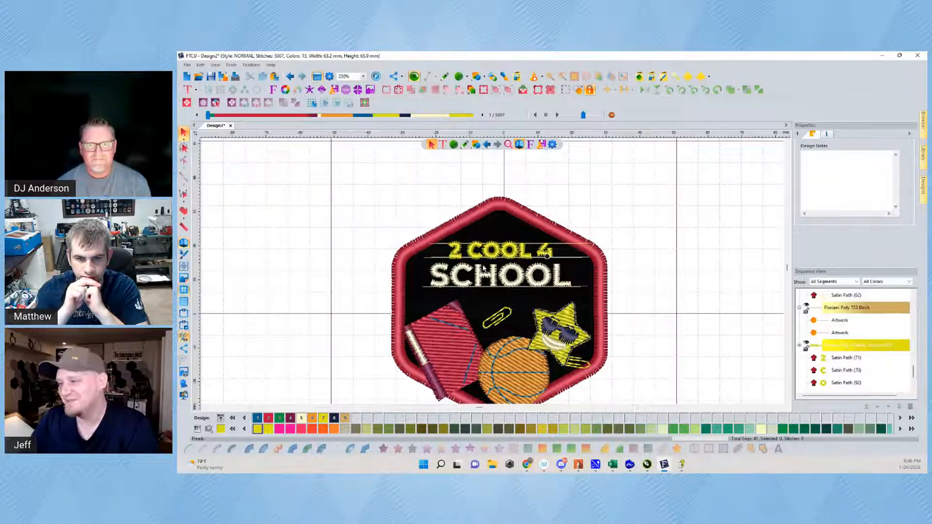
View the whole patch at 100% zoom to judge the lettering and artwork at that scale
scroll(488, 311, "down", 1)
scroll(490, 321, "up", 1)
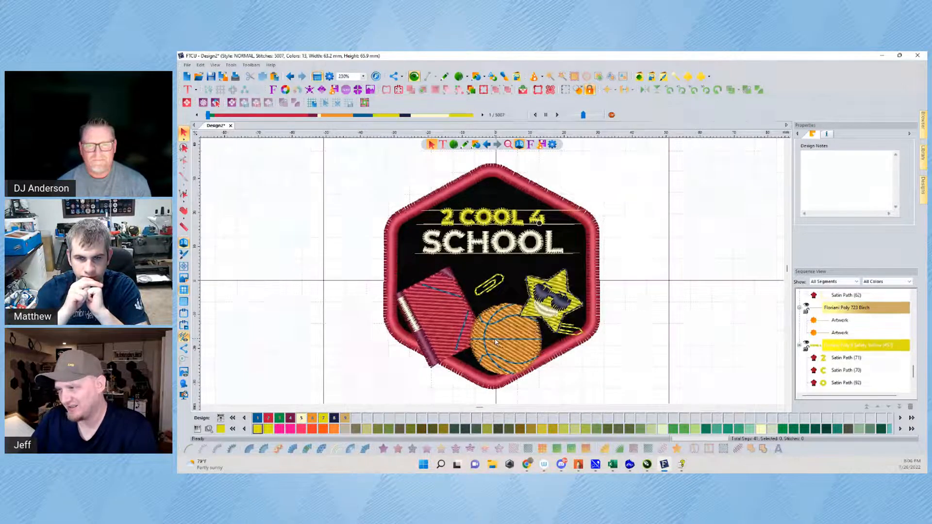
scroll(496, 341, "down", 1)
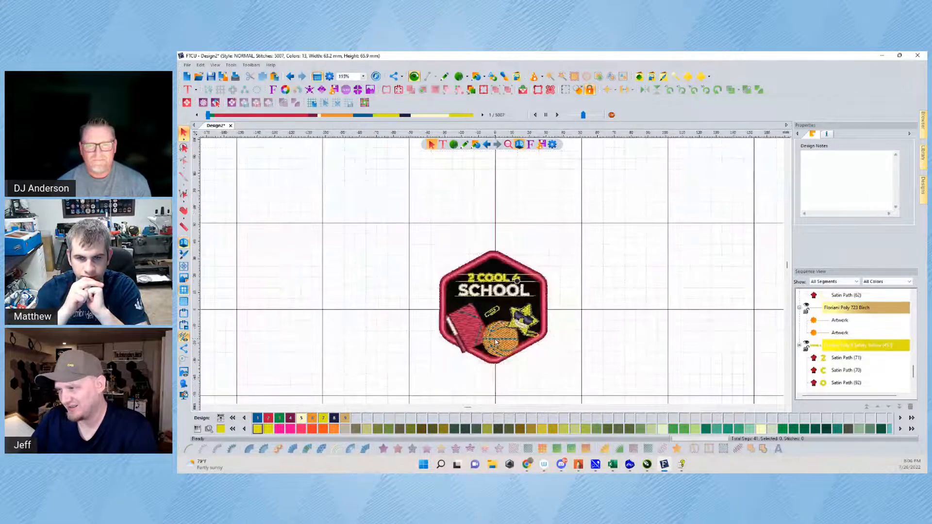
left_click(363, 76)
left_click(359, 92)
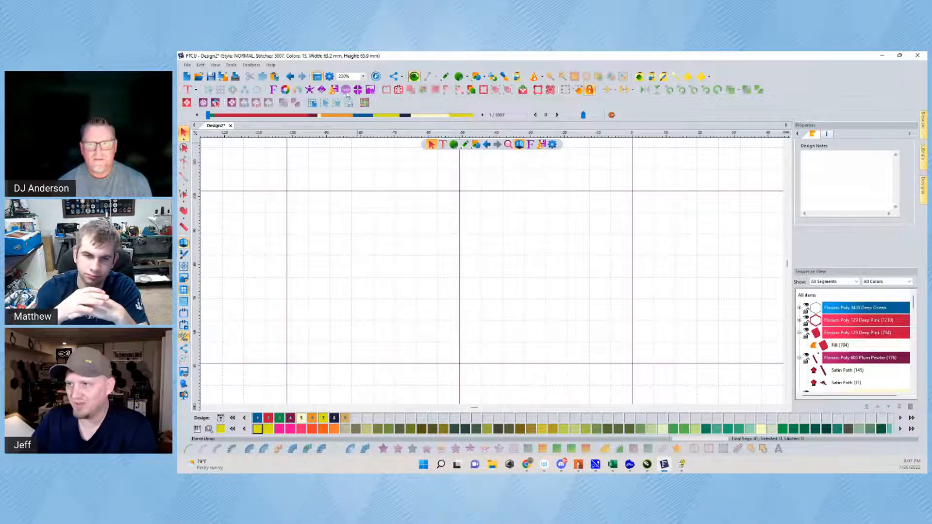
left_click(363, 76)
left_click(358, 84)
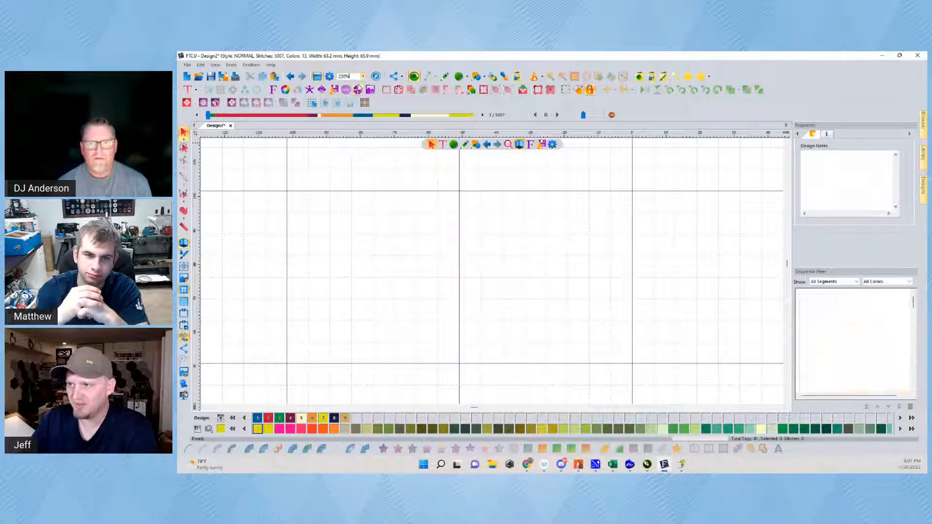
left_click(363, 76)
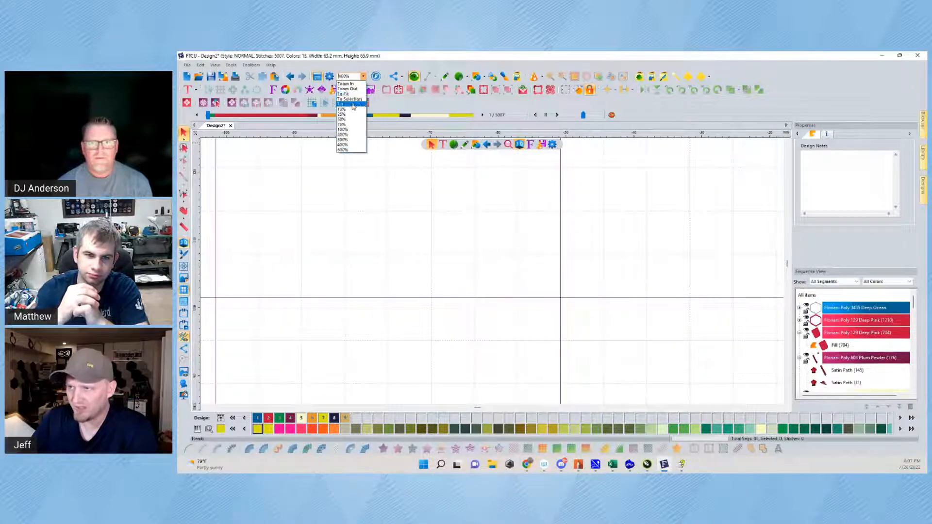
left_click(343, 129)
scroll(556, 314, "down", 1)
scroll(557, 314, "up", 3)
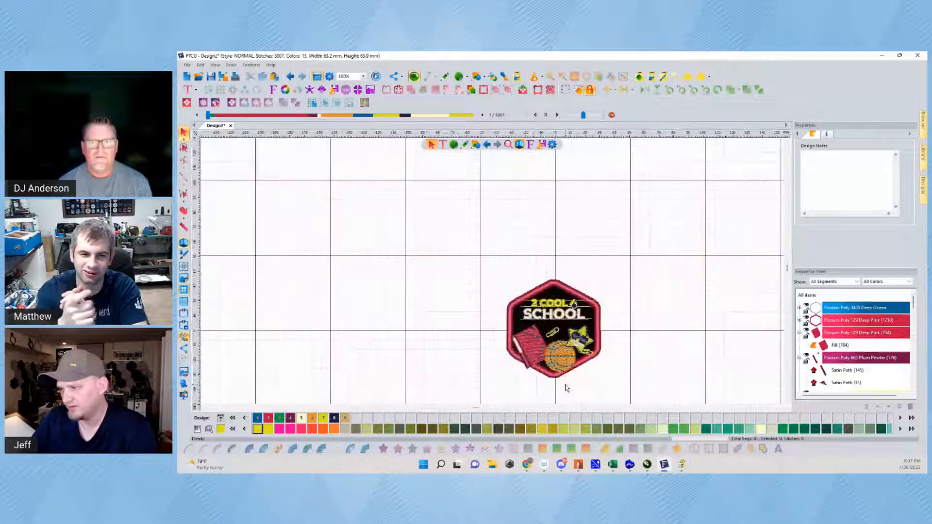
scroll(384, 154, "down", 1)
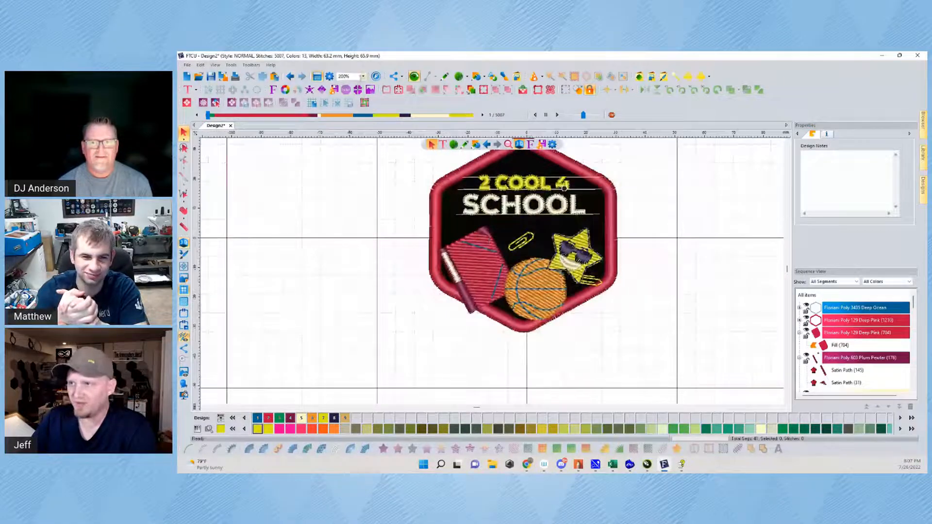
left_click(363, 76)
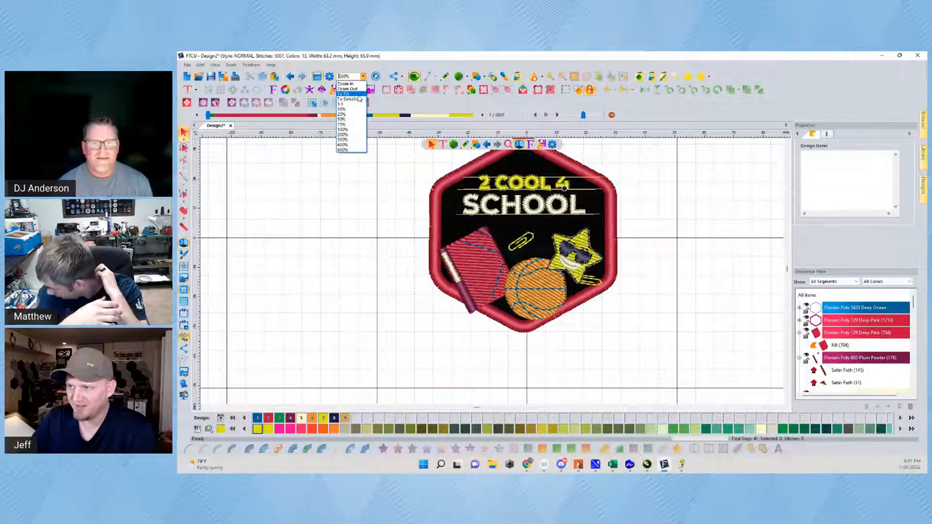
left_click(345, 84)
left_click(363, 76)
left_click(343, 129)
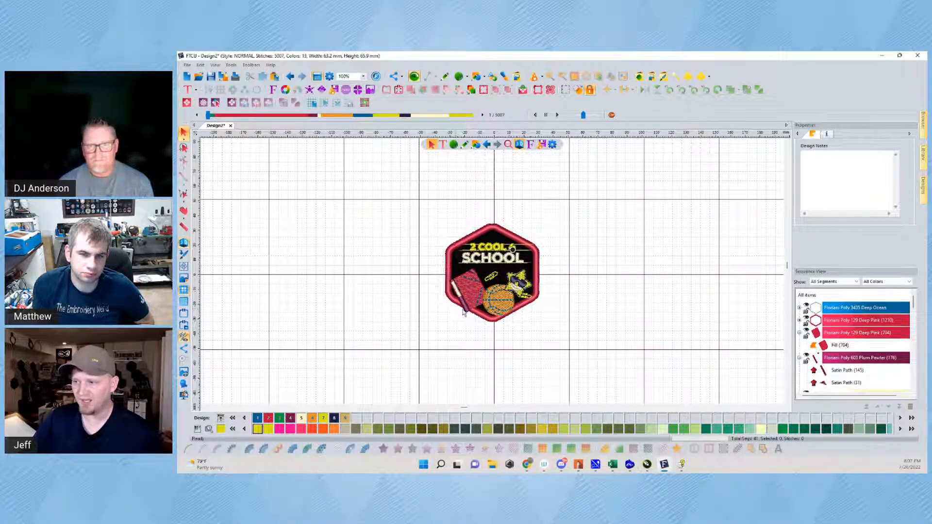
Examine the stitches where the pencil's lower tip overlaps the hexagonal border, returning to a centered view of the whole patch
scroll(462, 313, "up", 8)
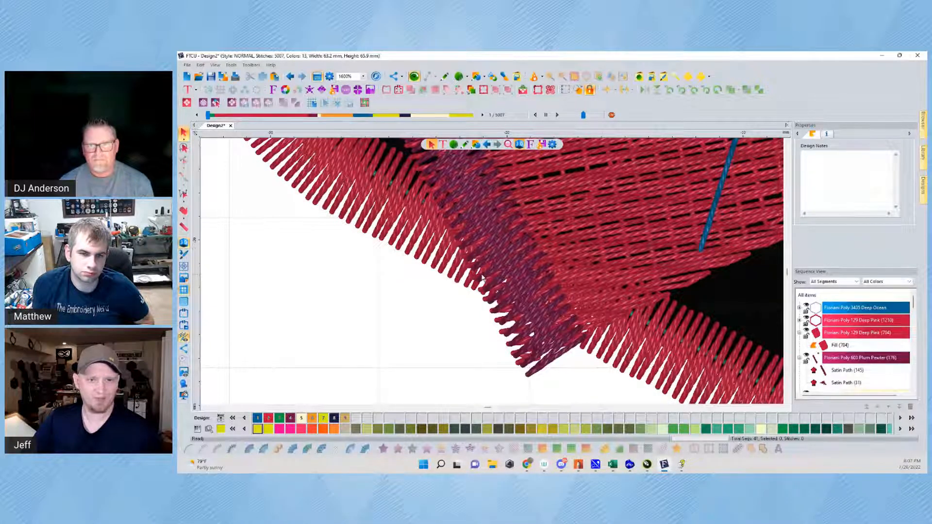
scroll(605, 275, "down", 5)
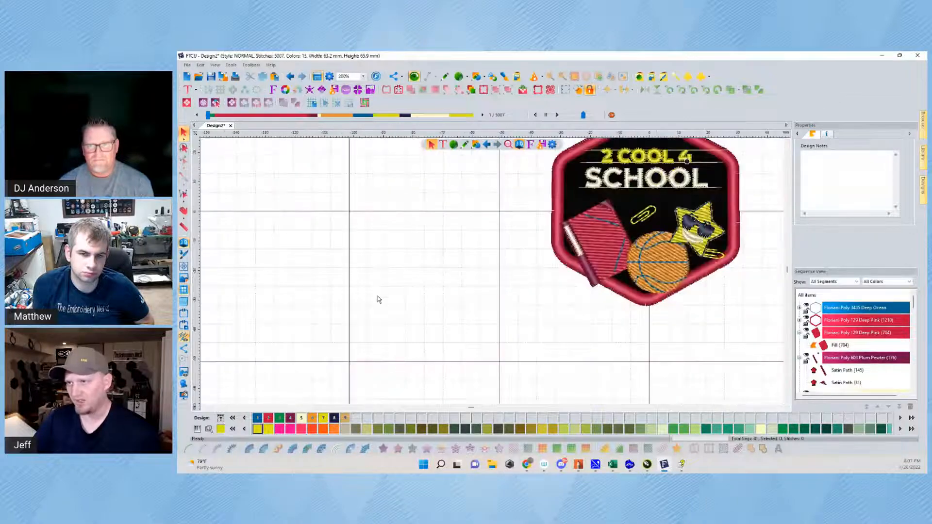
left_click_drag(539, 298, 370, 358)
scroll(463, 296, "down", 1)
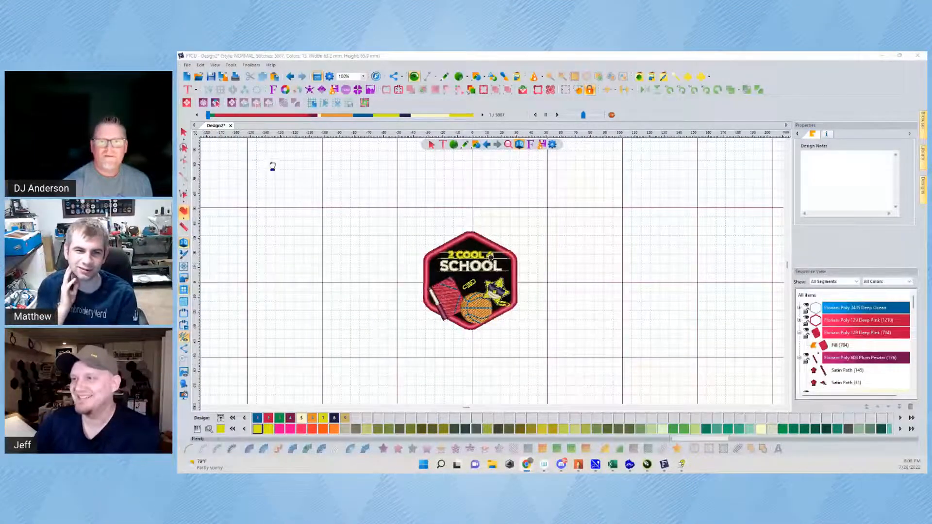
Open the FTCU Software Manual at its Keyboard Shortcuts topic and widen the help window
left_click(270, 64)
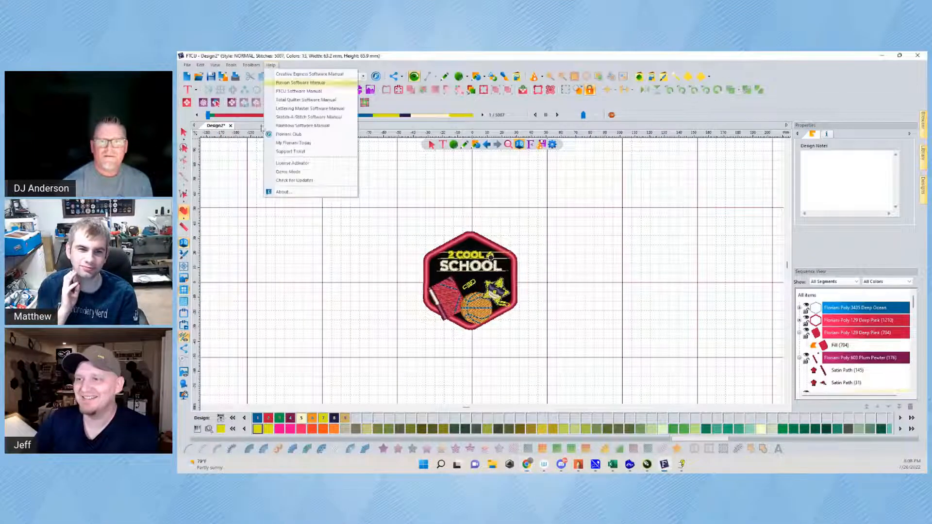
left_click(266, 175)
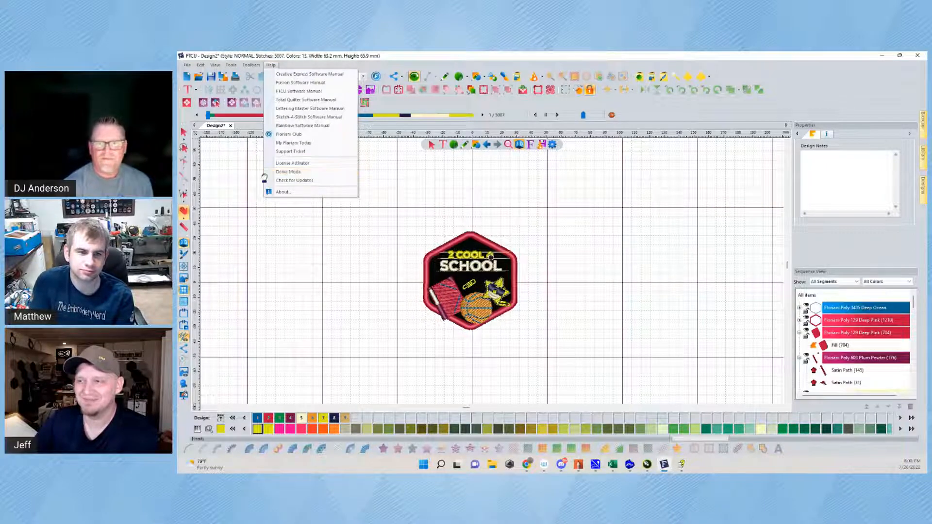
left_click(300, 95)
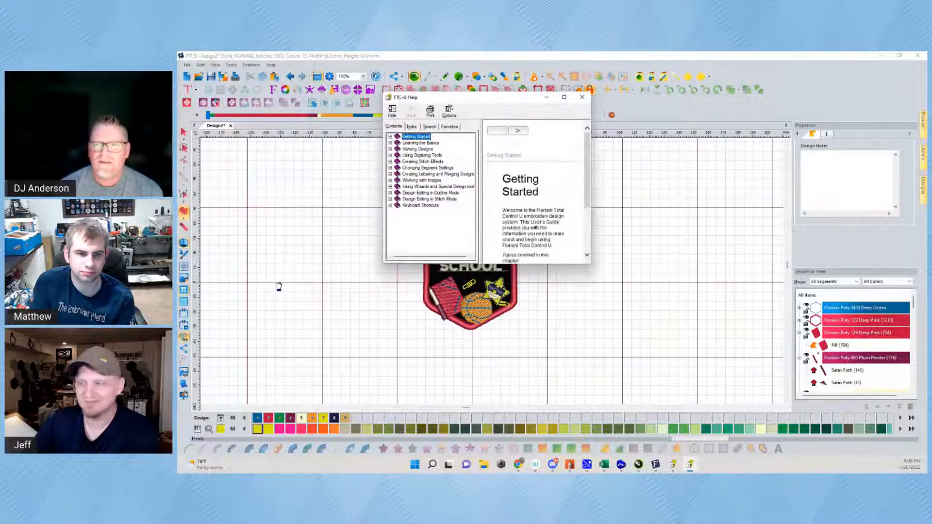
left_click(391, 206)
scroll(550, 228, "down", 1)
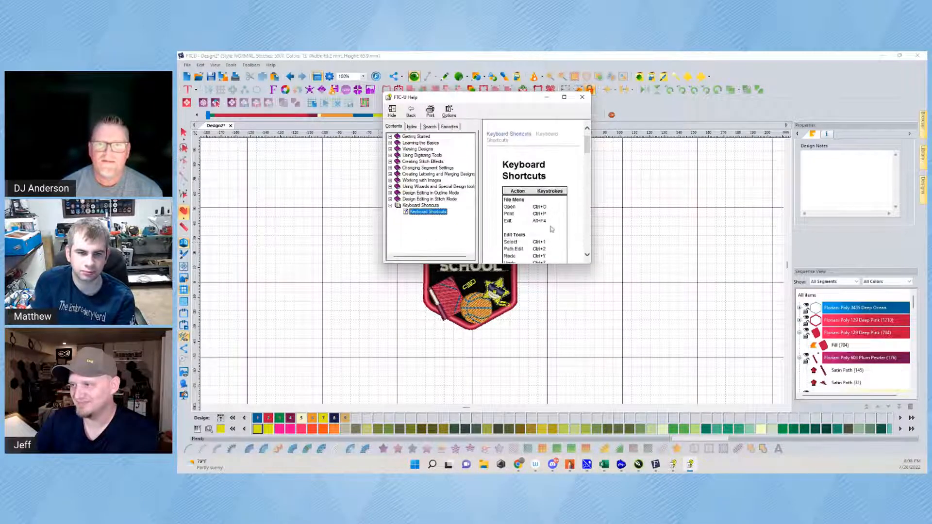
left_click_drag(591, 265, 758, 264)
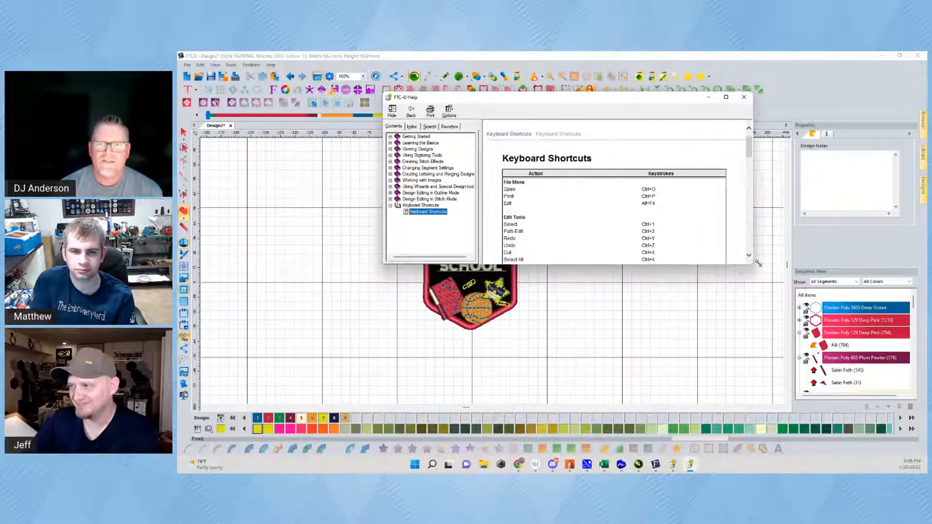
Read through the keyboard shortcut list, from the edit and digitizing tools to the end of the view tools
scroll(677, 226, "down", 2)
scroll(677, 226, "down", 5)
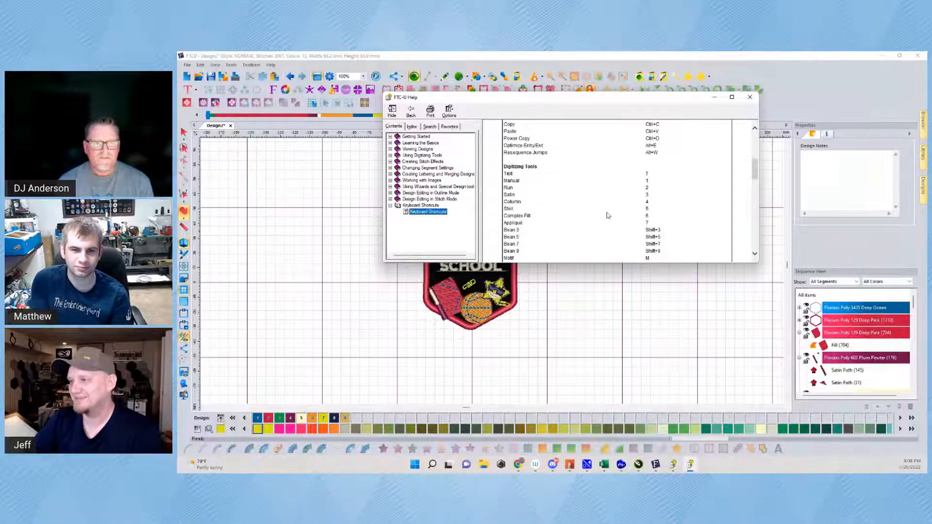
scroll(607, 216, "down", 3)
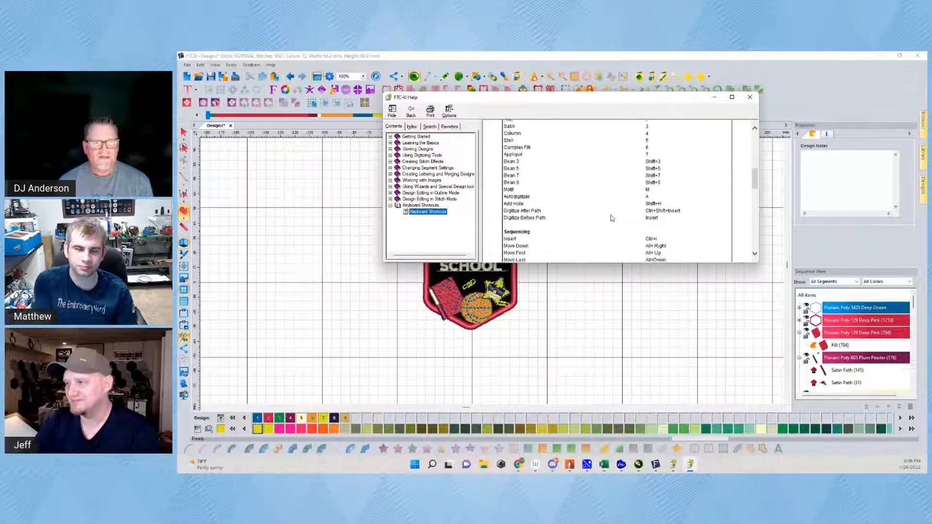
scroll(611, 219, "down", 3)
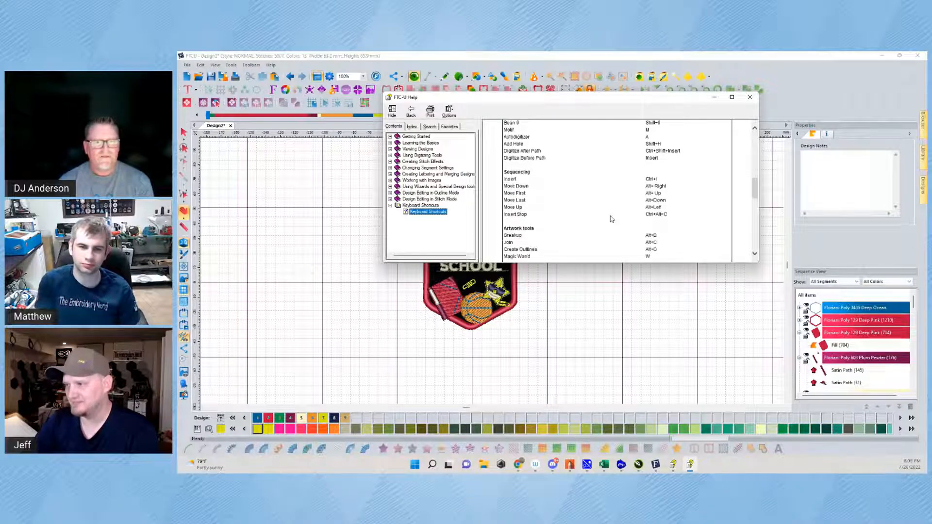
scroll(612, 219, "down", 1)
scroll(611, 219, "down", 1)
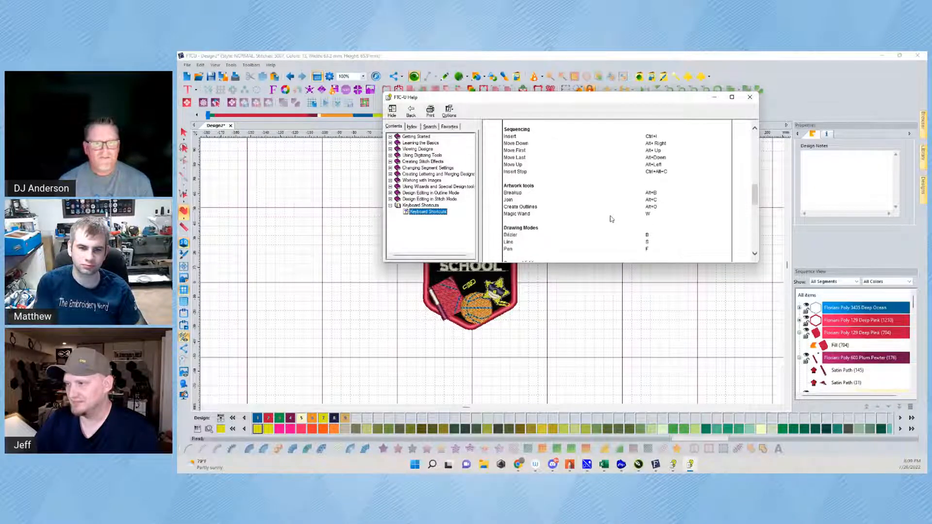
scroll(611, 219, "down", 3)
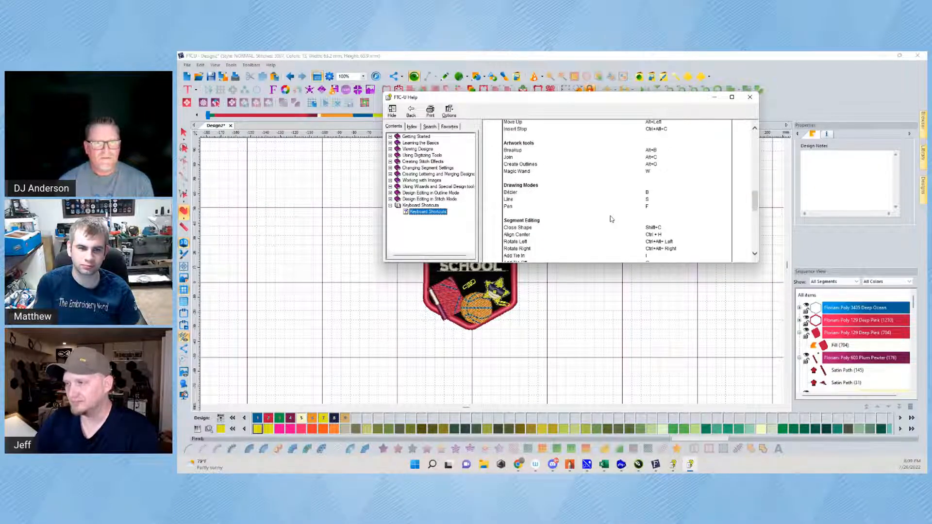
scroll(611, 219, "down", 2)
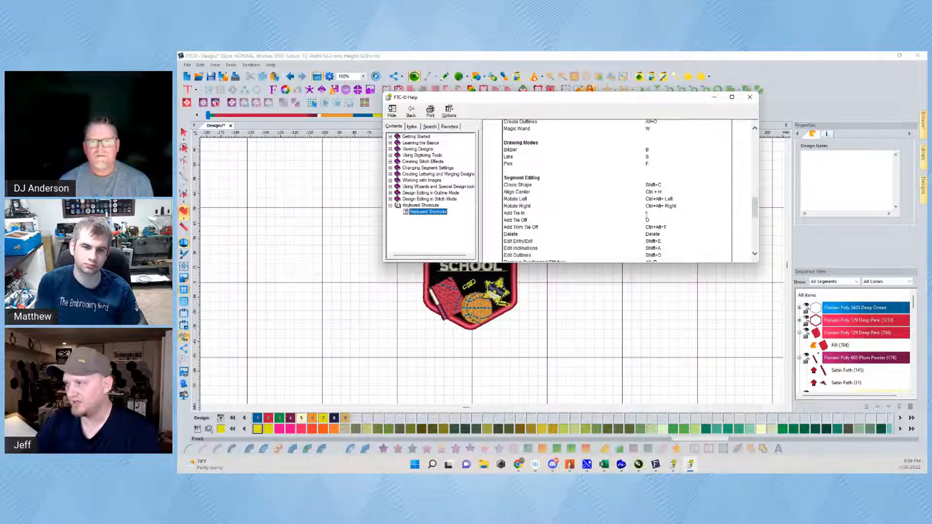
scroll(587, 249, "down", 1)
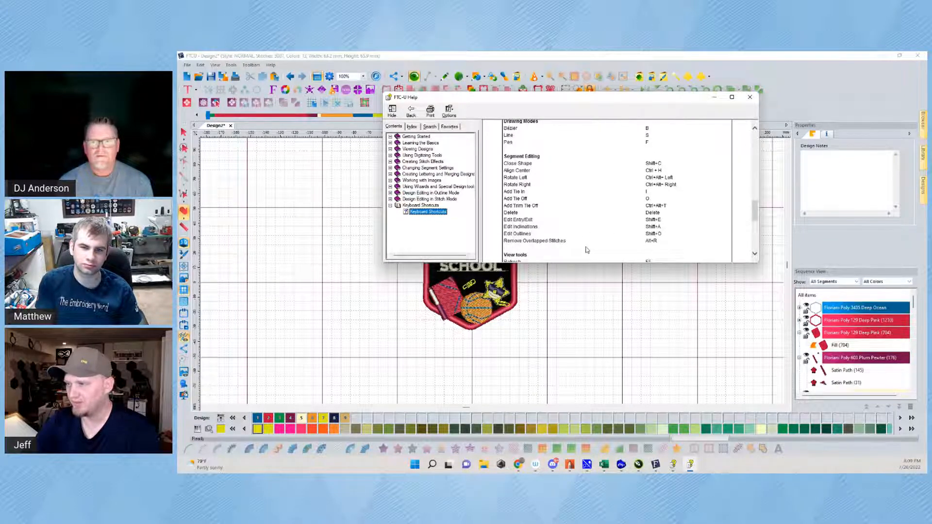
scroll(586, 250, "down", 1)
scroll(586, 250, "down", 1)
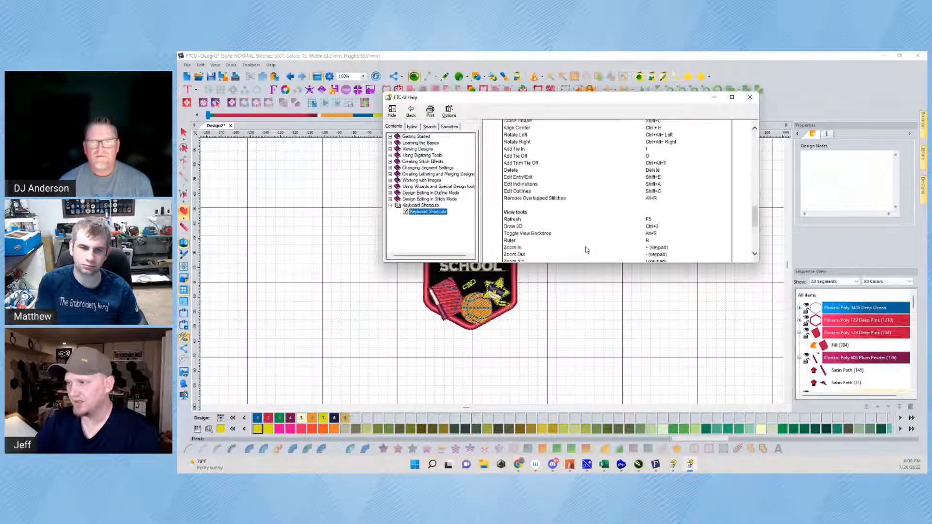
scroll(586, 250, "down", 3)
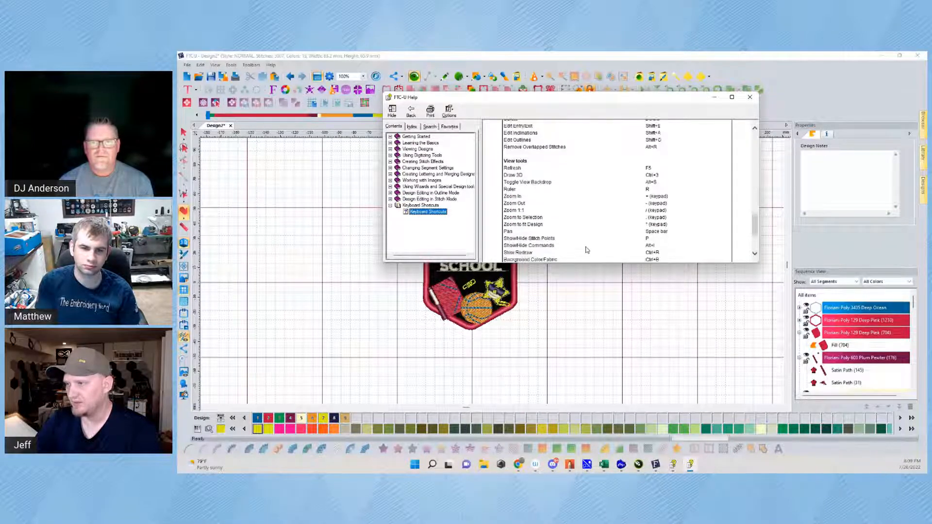
scroll(586, 250, "down", 3)
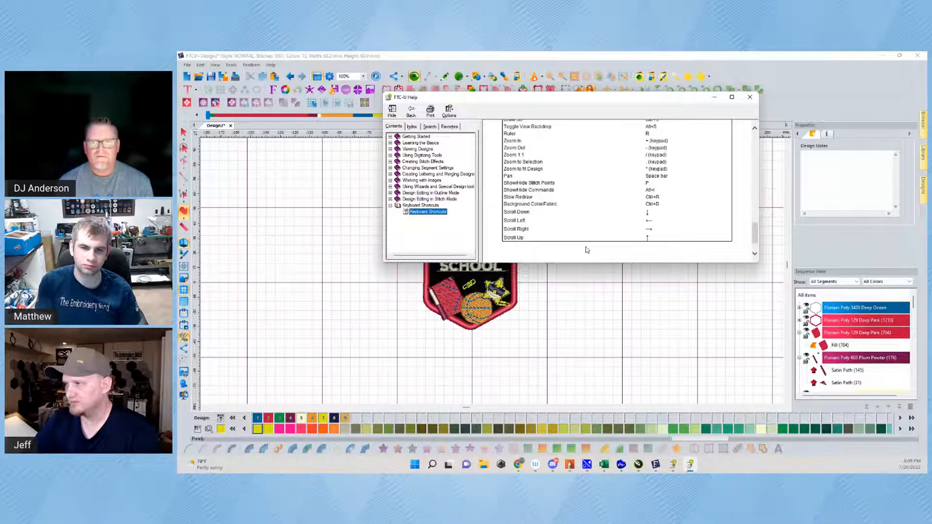
Review the keyboard shortcut list from the view tools back up through segment editing and digitizing tools to the file menu entries
scroll(587, 250, "up", 4)
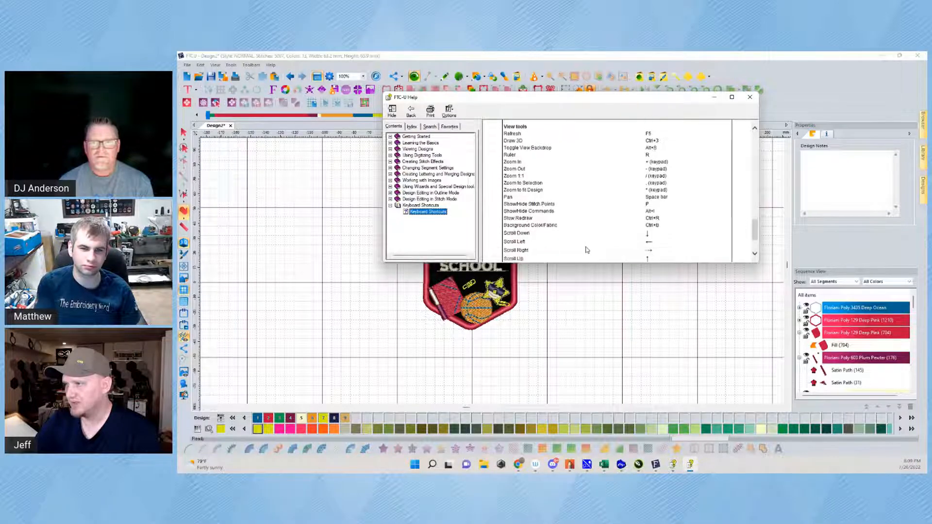
scroll(586, 250, "down", 4)
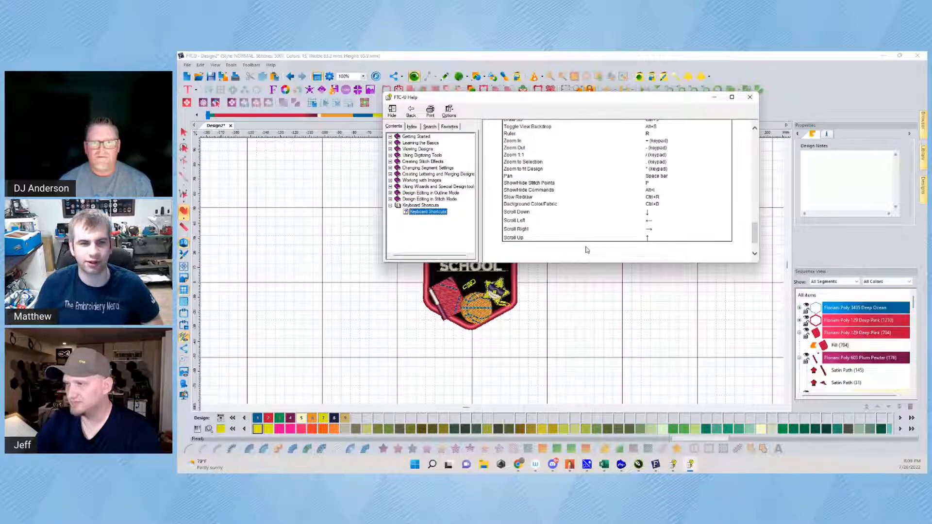
scroll(597, 231, "up", 3)
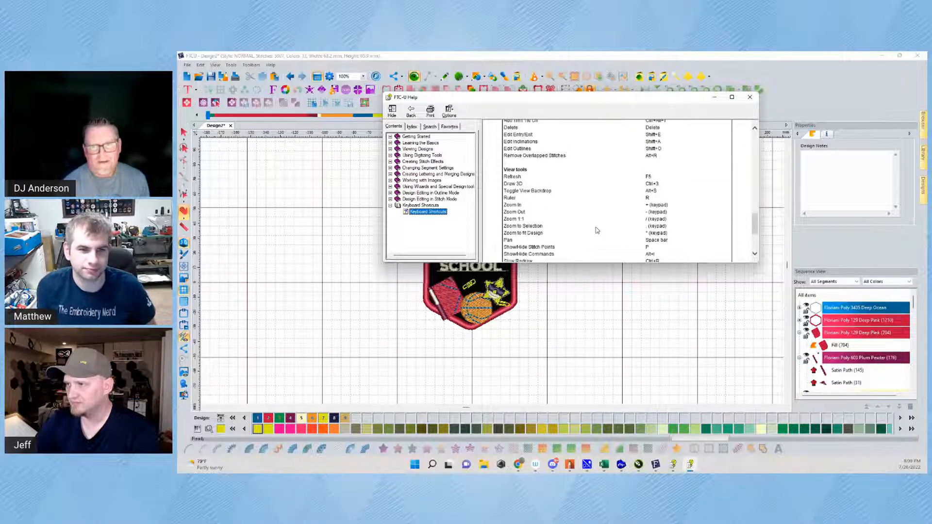
scroll(597, 230, "up", 5)
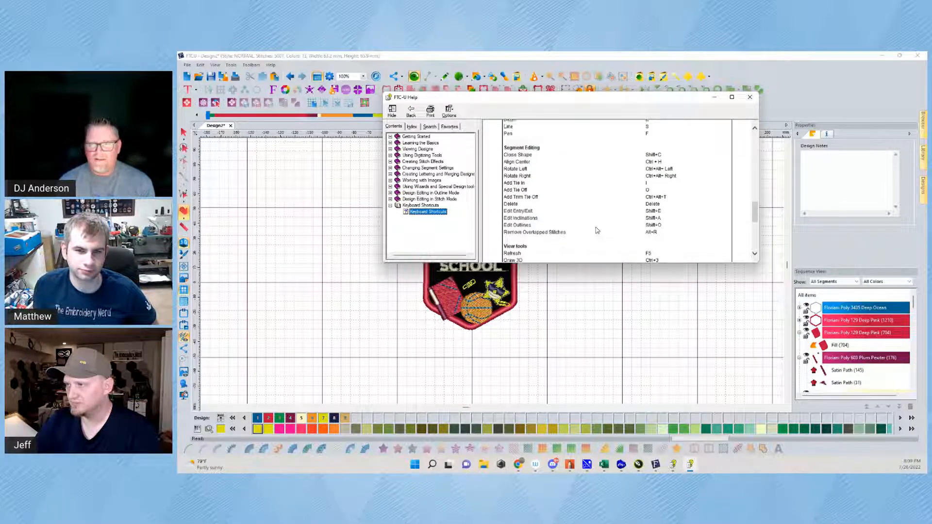
scroll(596, 230, "up", 6)
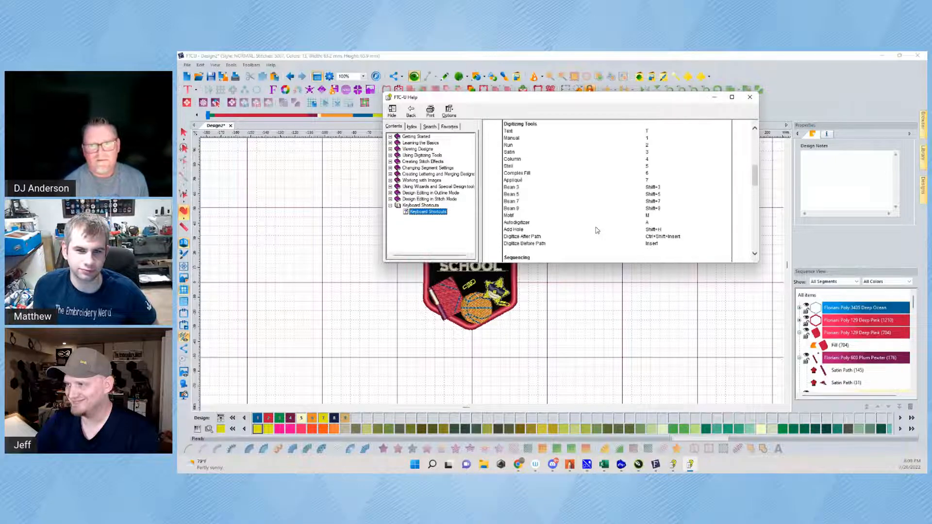
scroll(597, 230, "up", 3)
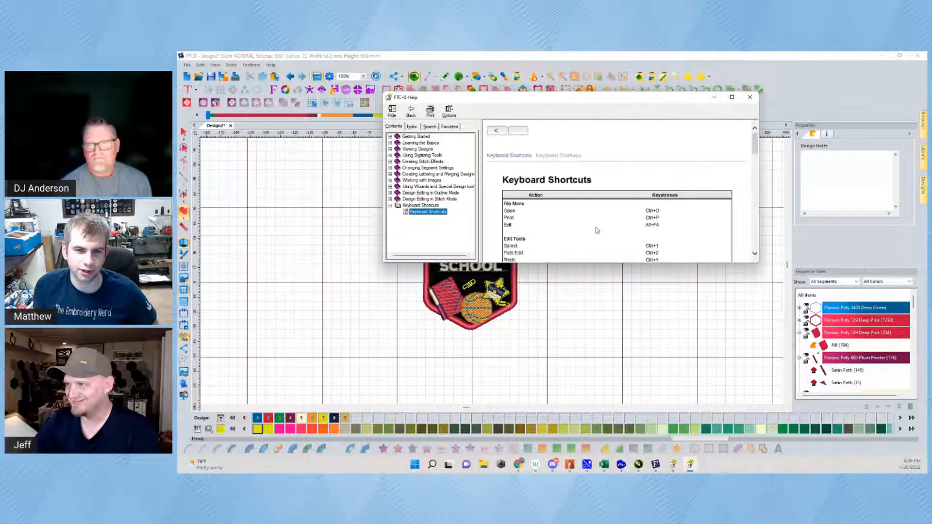
Close the open help windows and return to the patch design
left_click(341, 219)
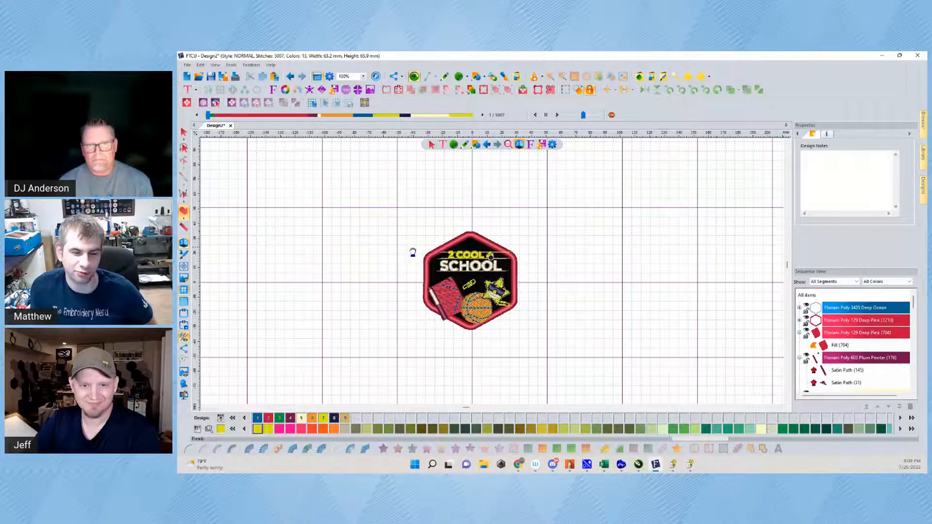
mouse_move(690, 464)
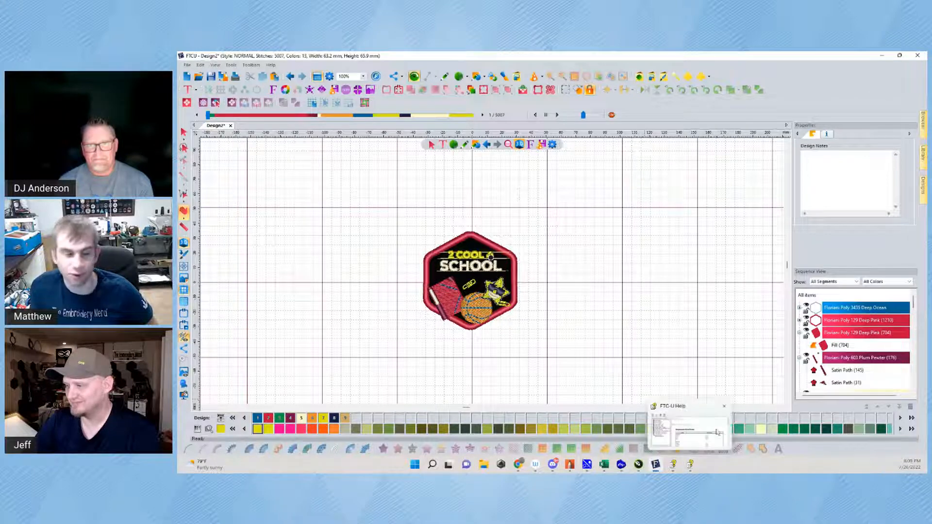
left_click(724, 405)
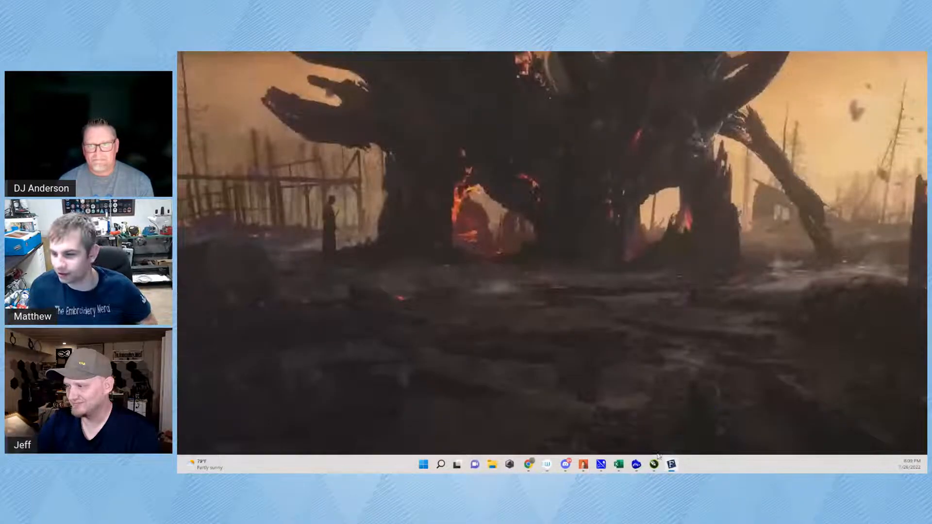
left_click(712, 397)
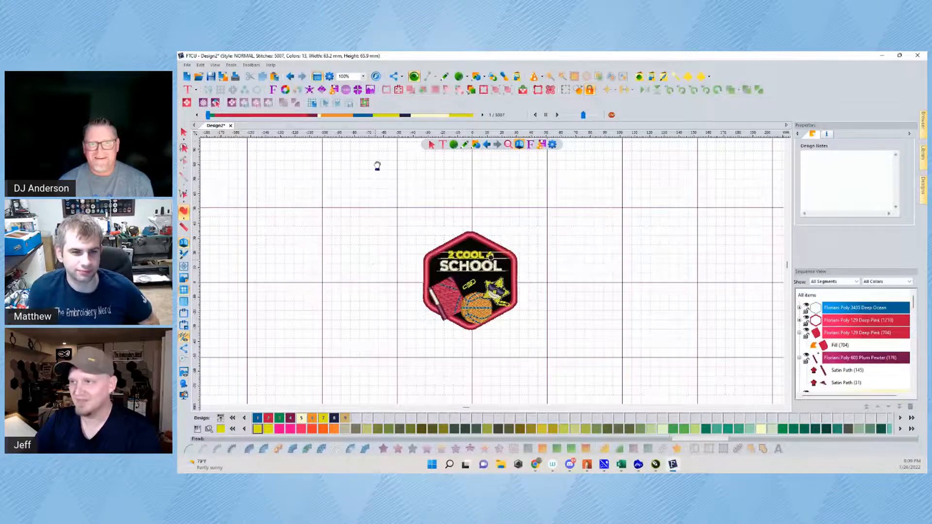
Switch the ruler's measurement units to inches and back to metric
right_click(389, 135)
left_click(408, 148)
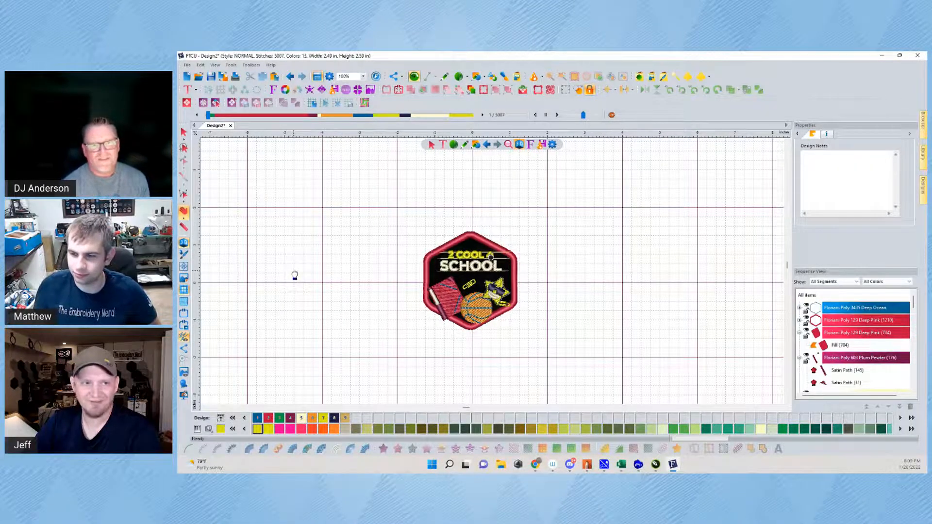
right_click(358, 135)
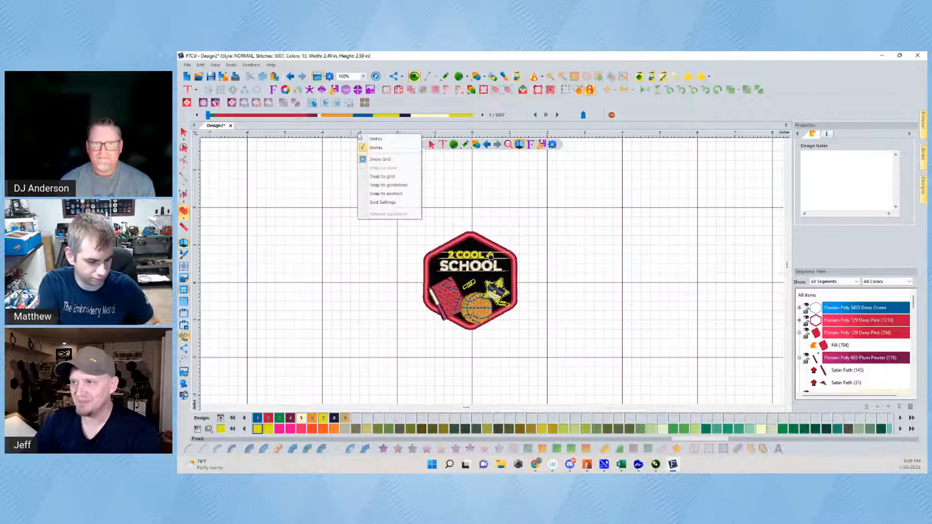
left_click(380, 139)
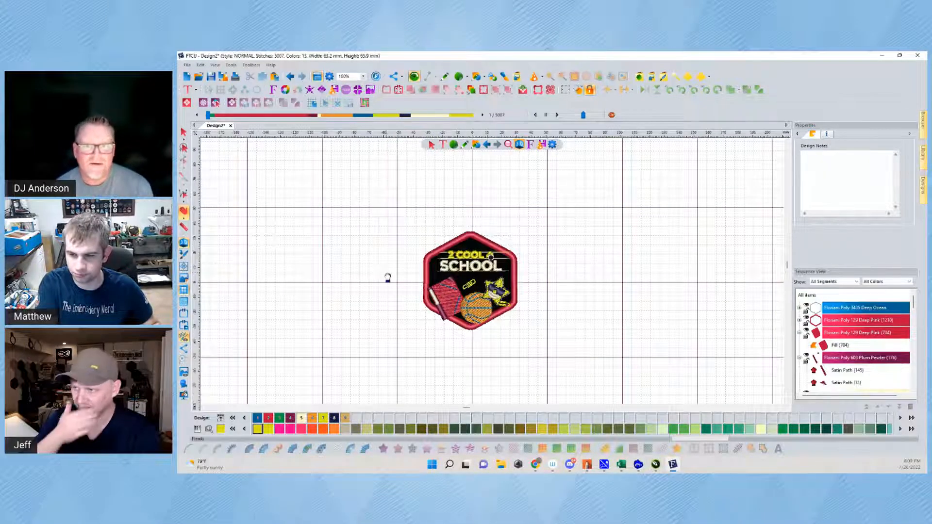
Check the grid's spacing, major line, style and snapping settings, leaving them without making changes
right_click(375, 135)
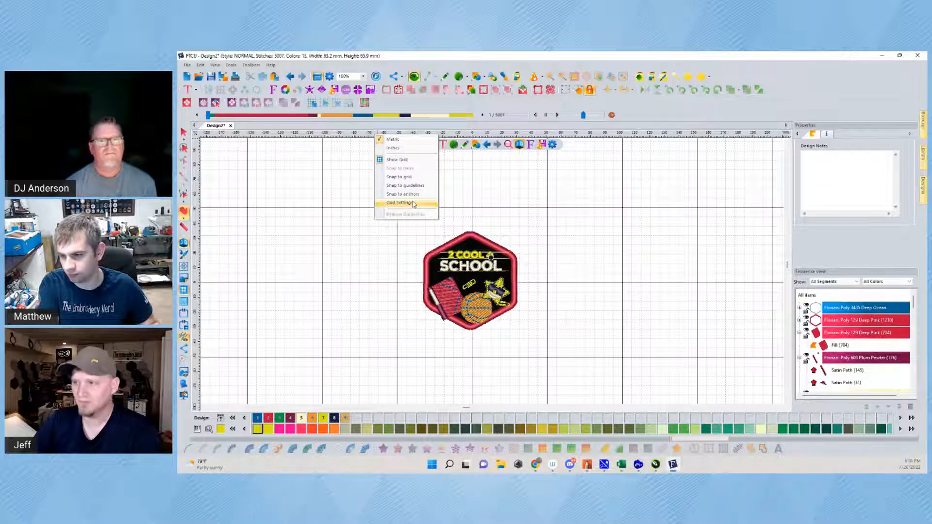
left_click(413, 204)
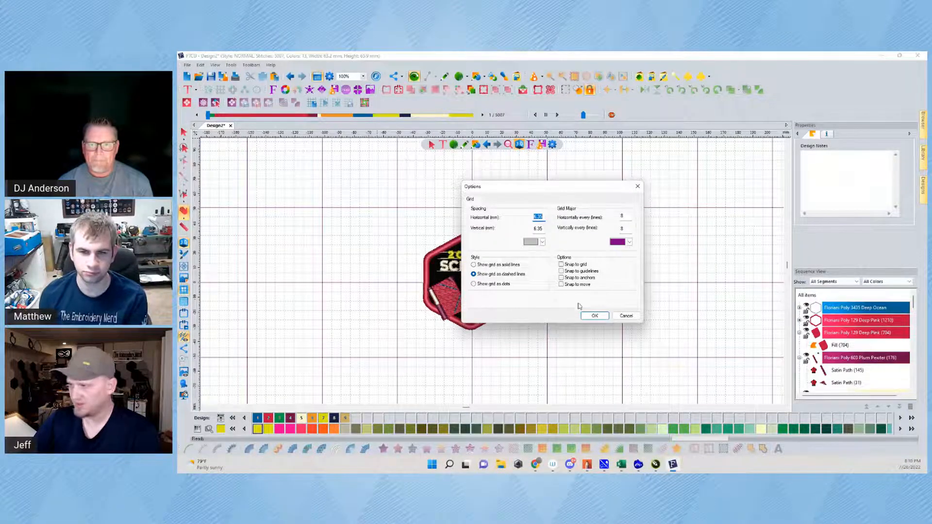
left_click(614, 315)
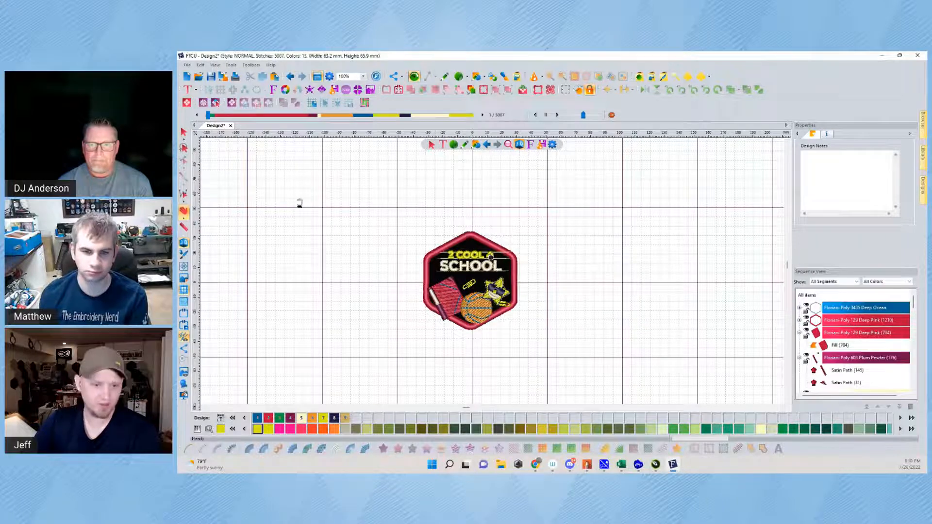